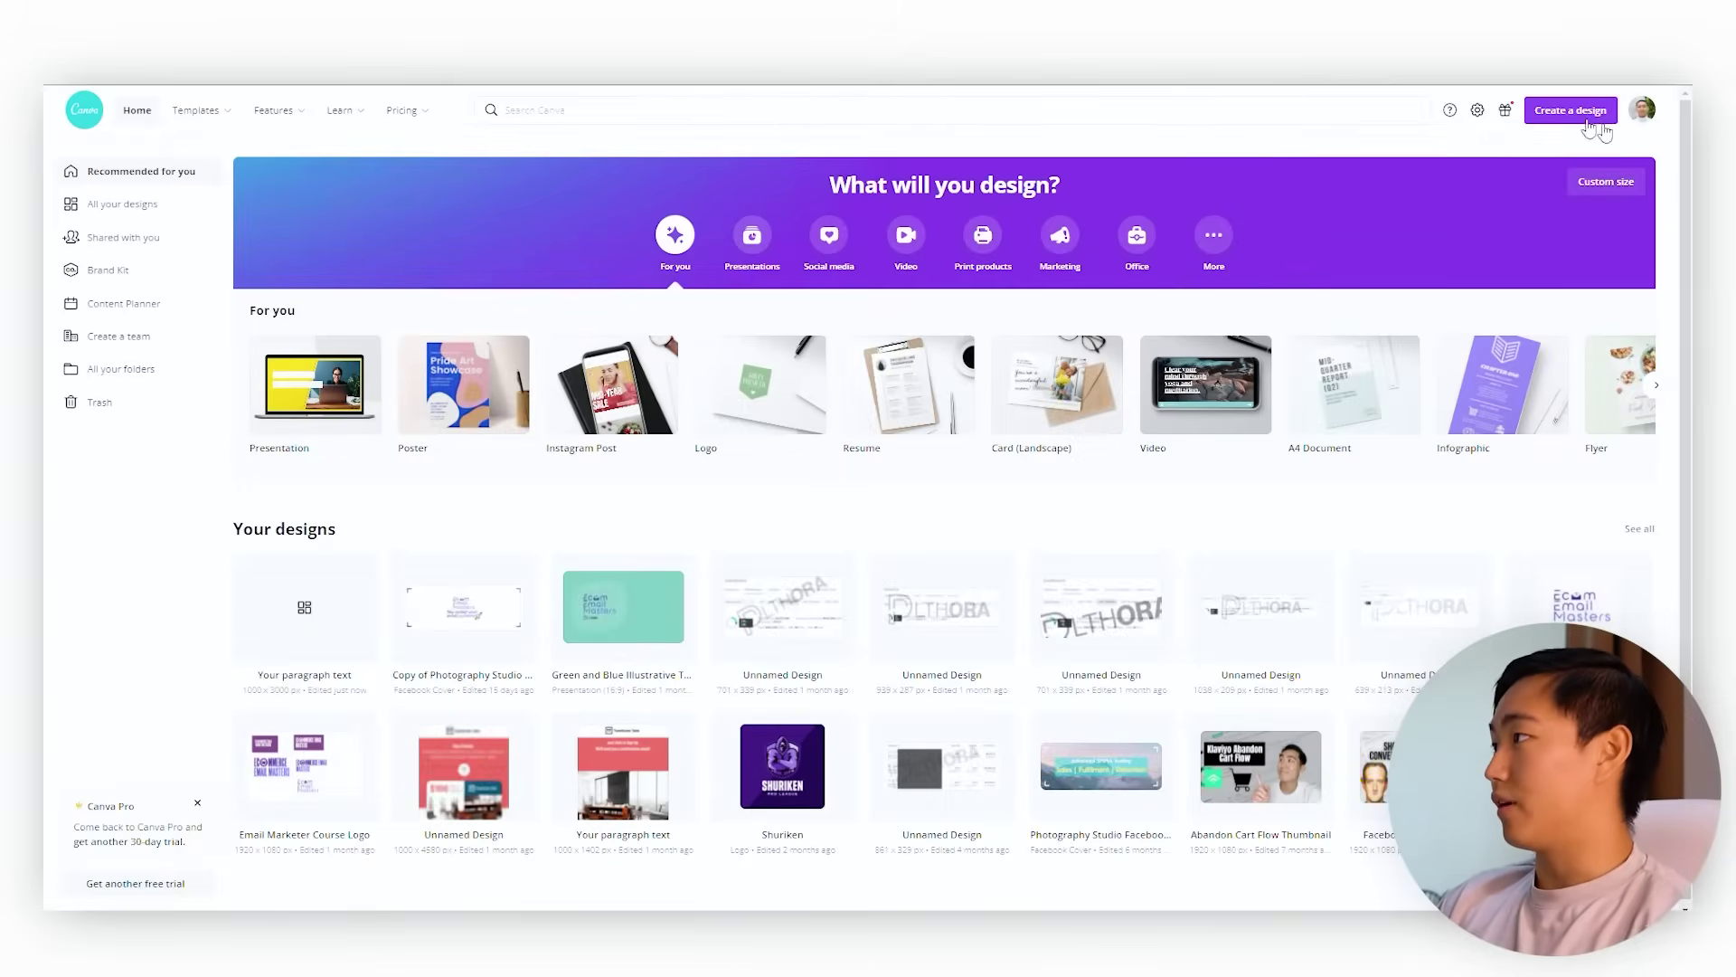
# - Create a blank custom-size design 1000 px wide and 3000 px tall
pyautogui.click(1582, 121)
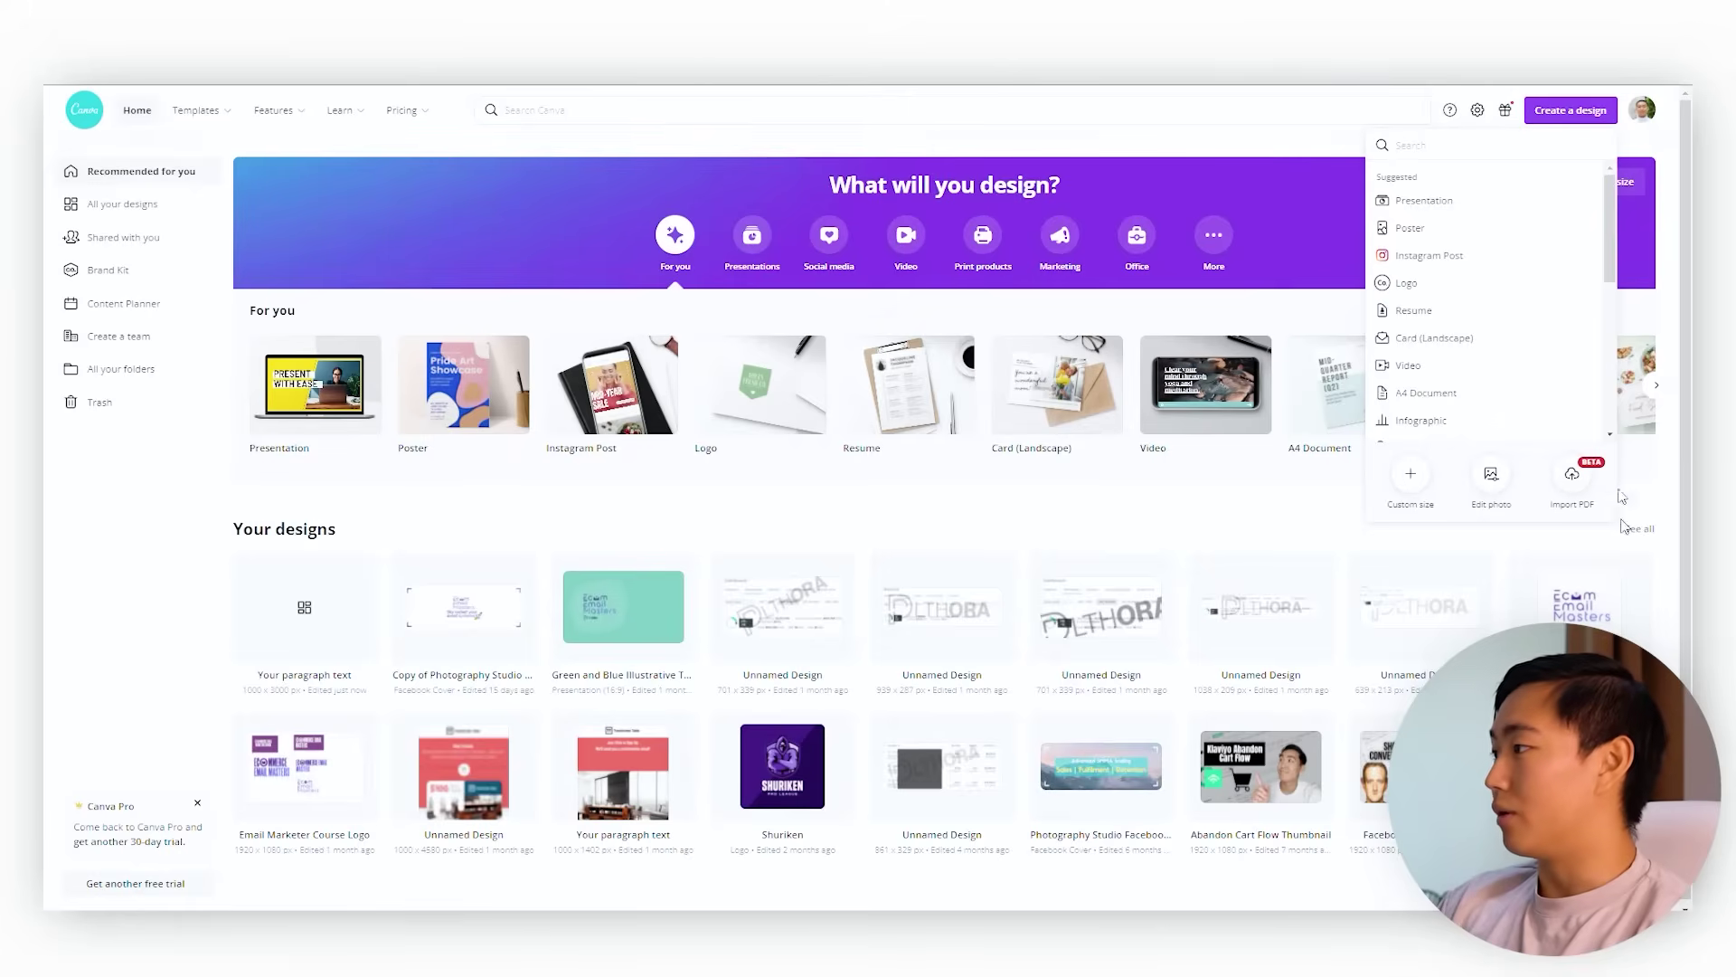
pyautogui.click(1414, 481)
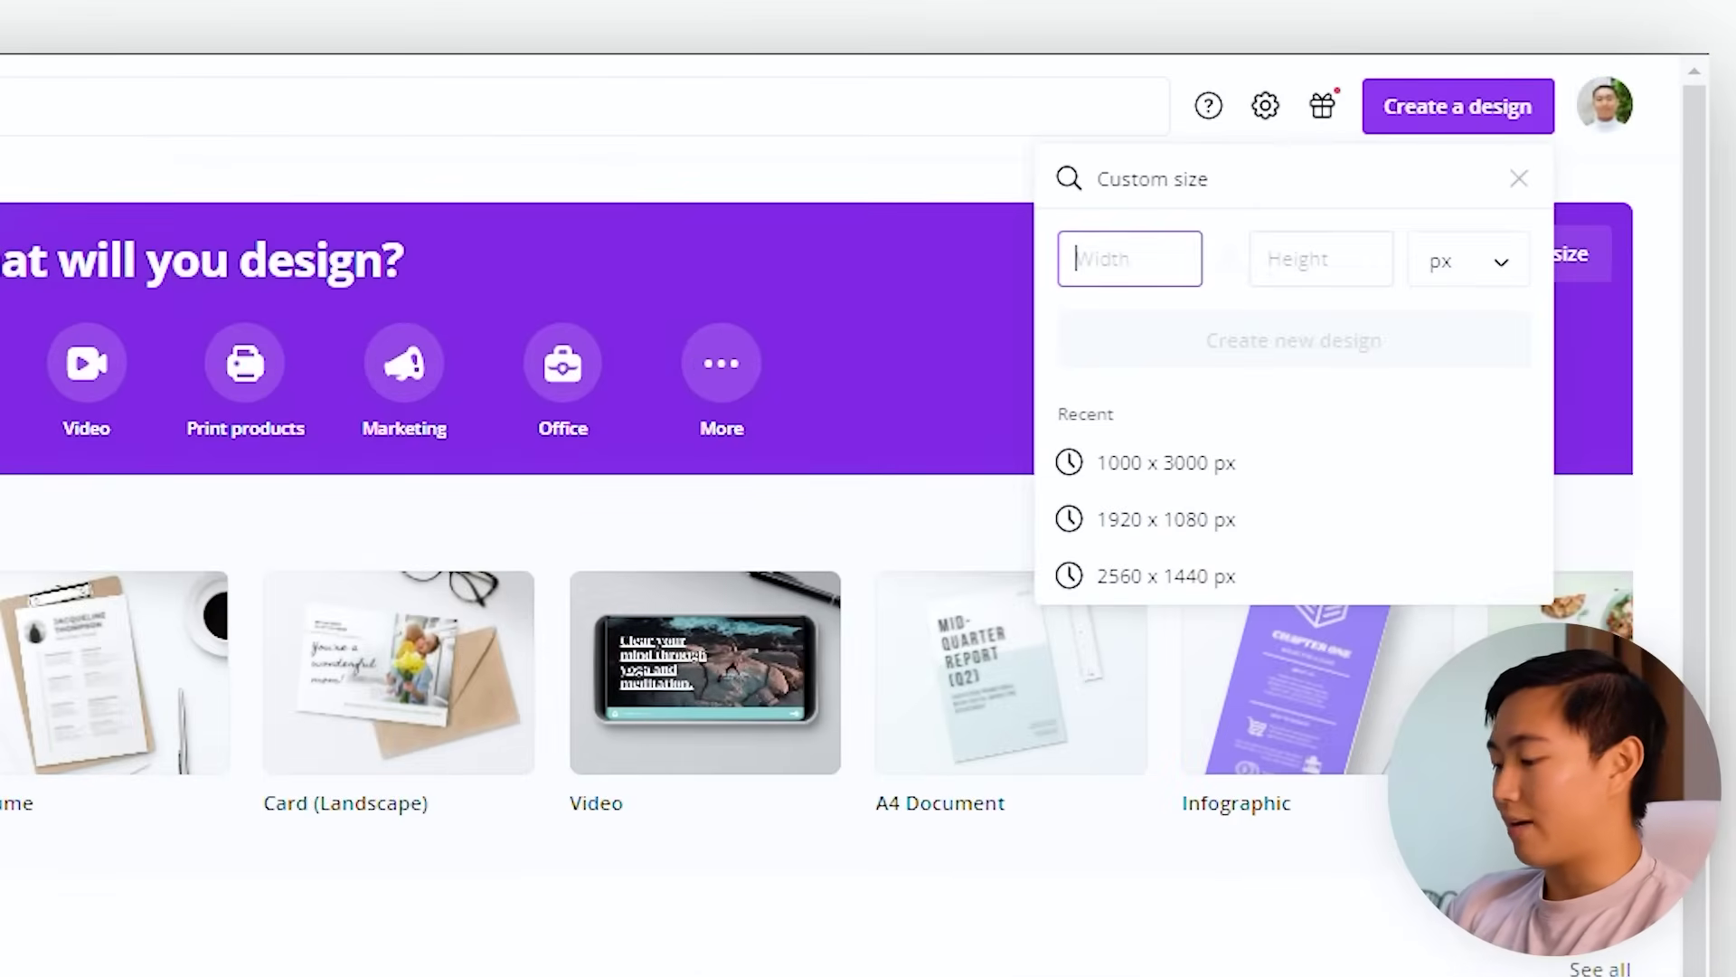
pyautogui.write('000')
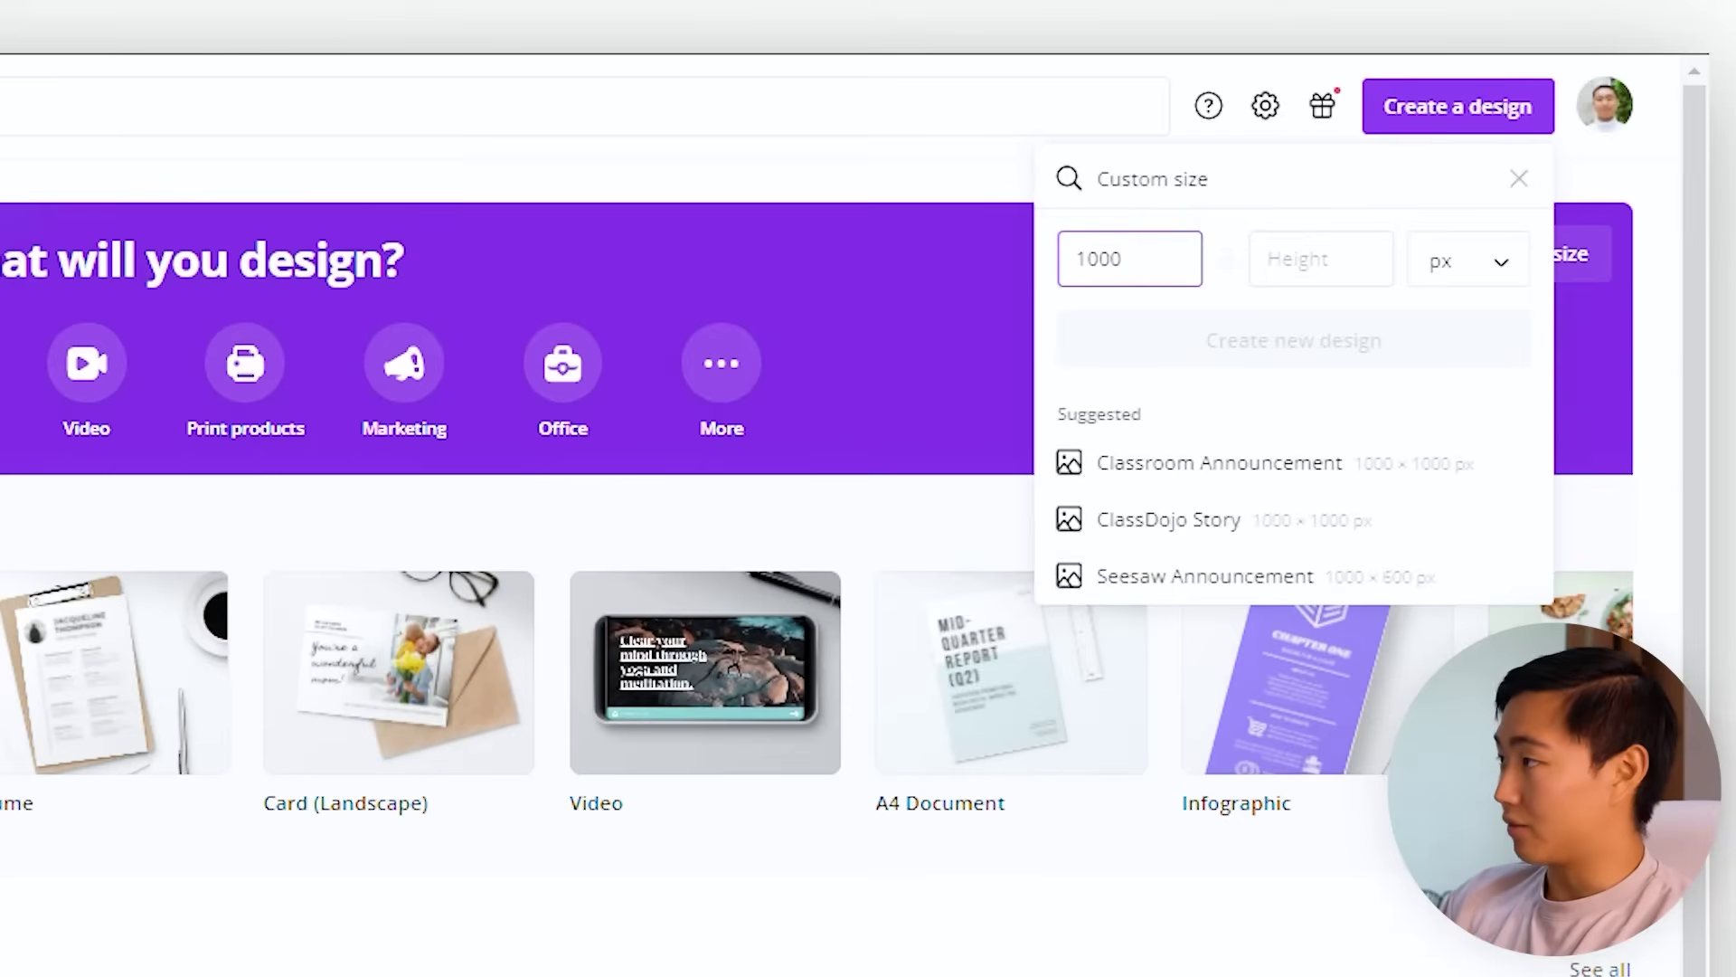
pyautogui.click(1284, 259)
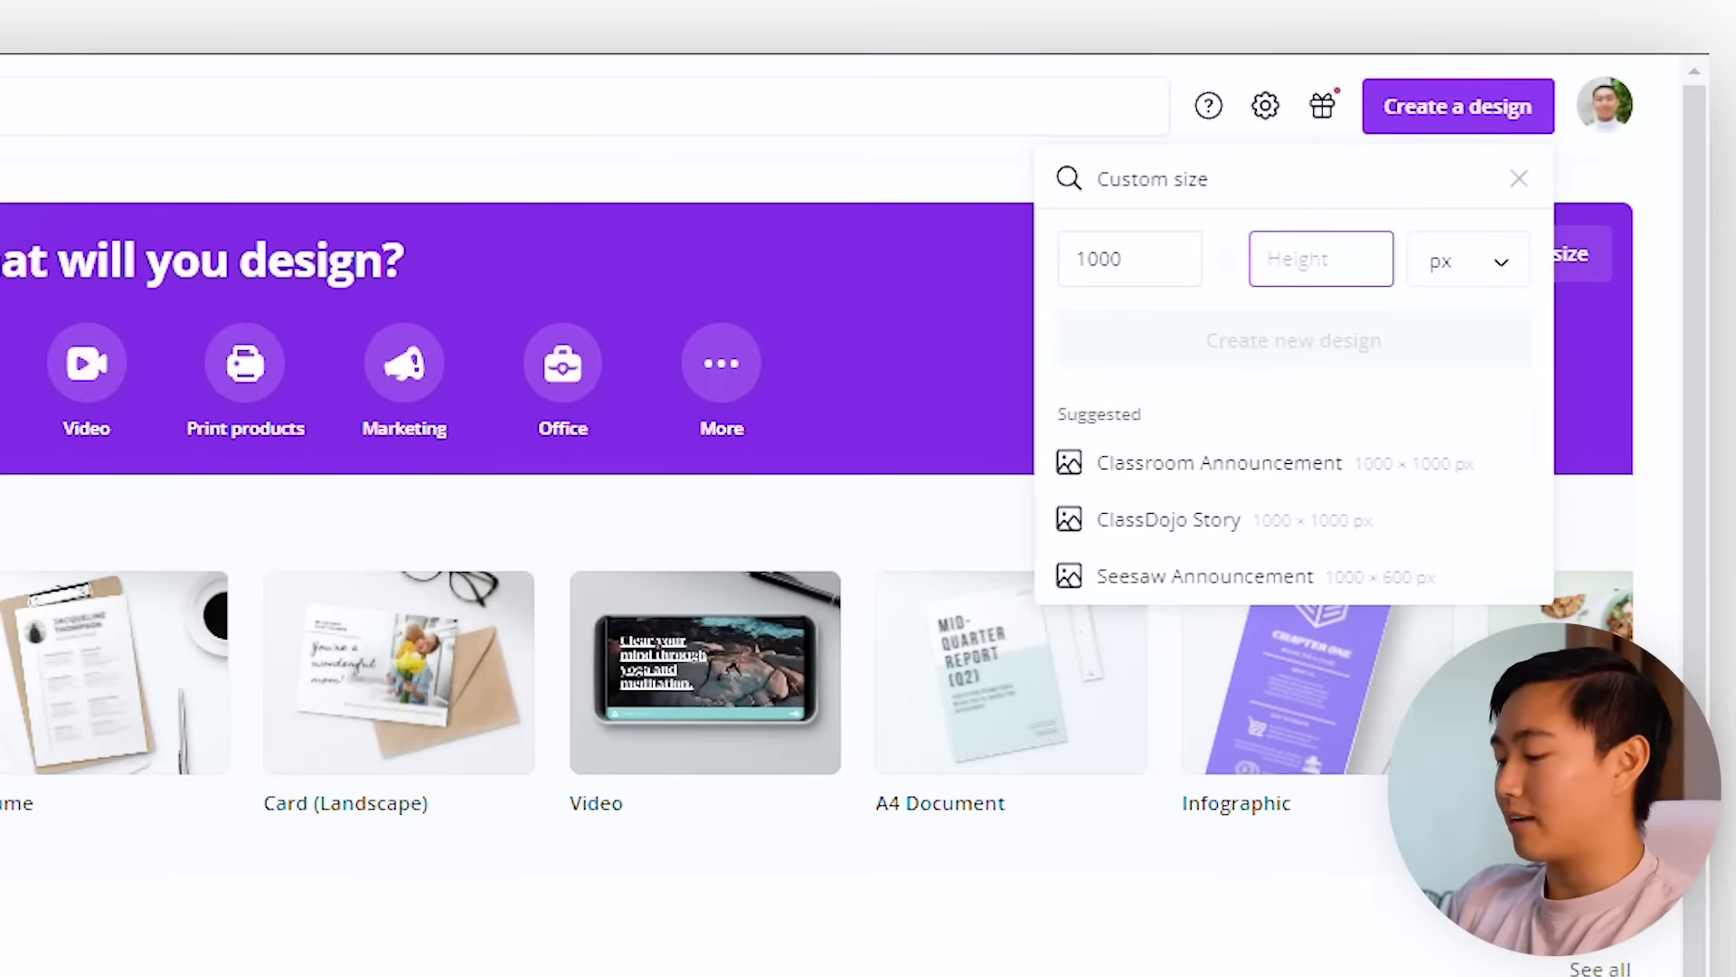
pyautogui.write('3000')
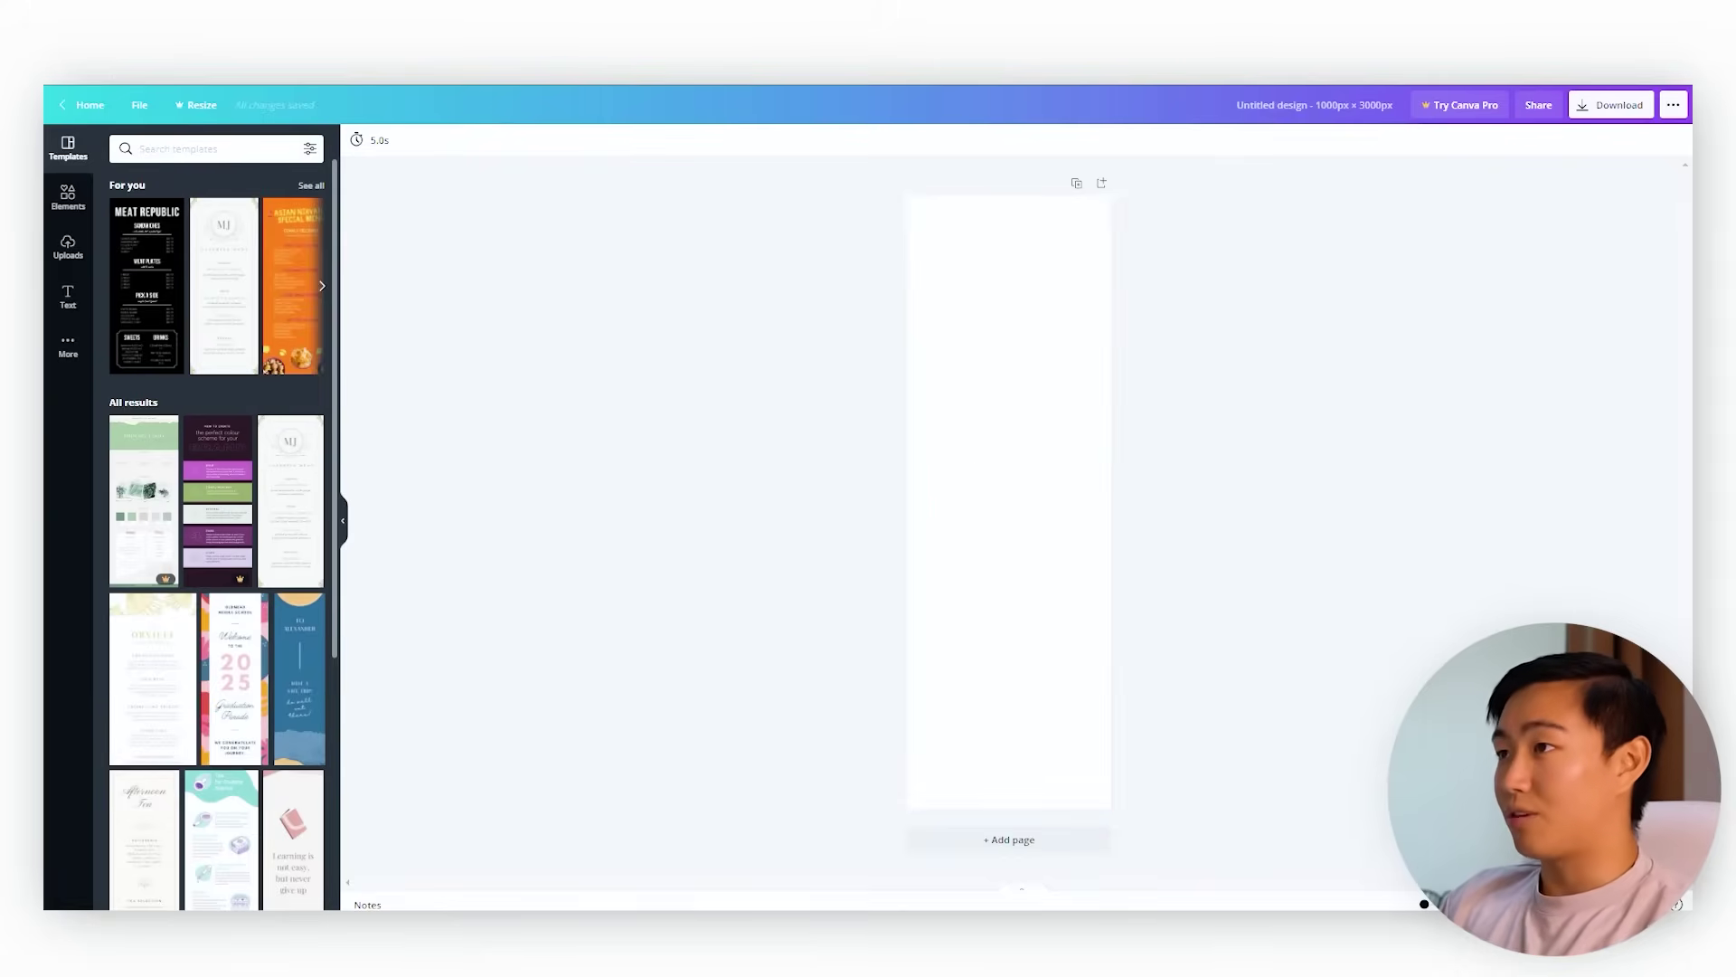
pyautogui.click(200, 107)
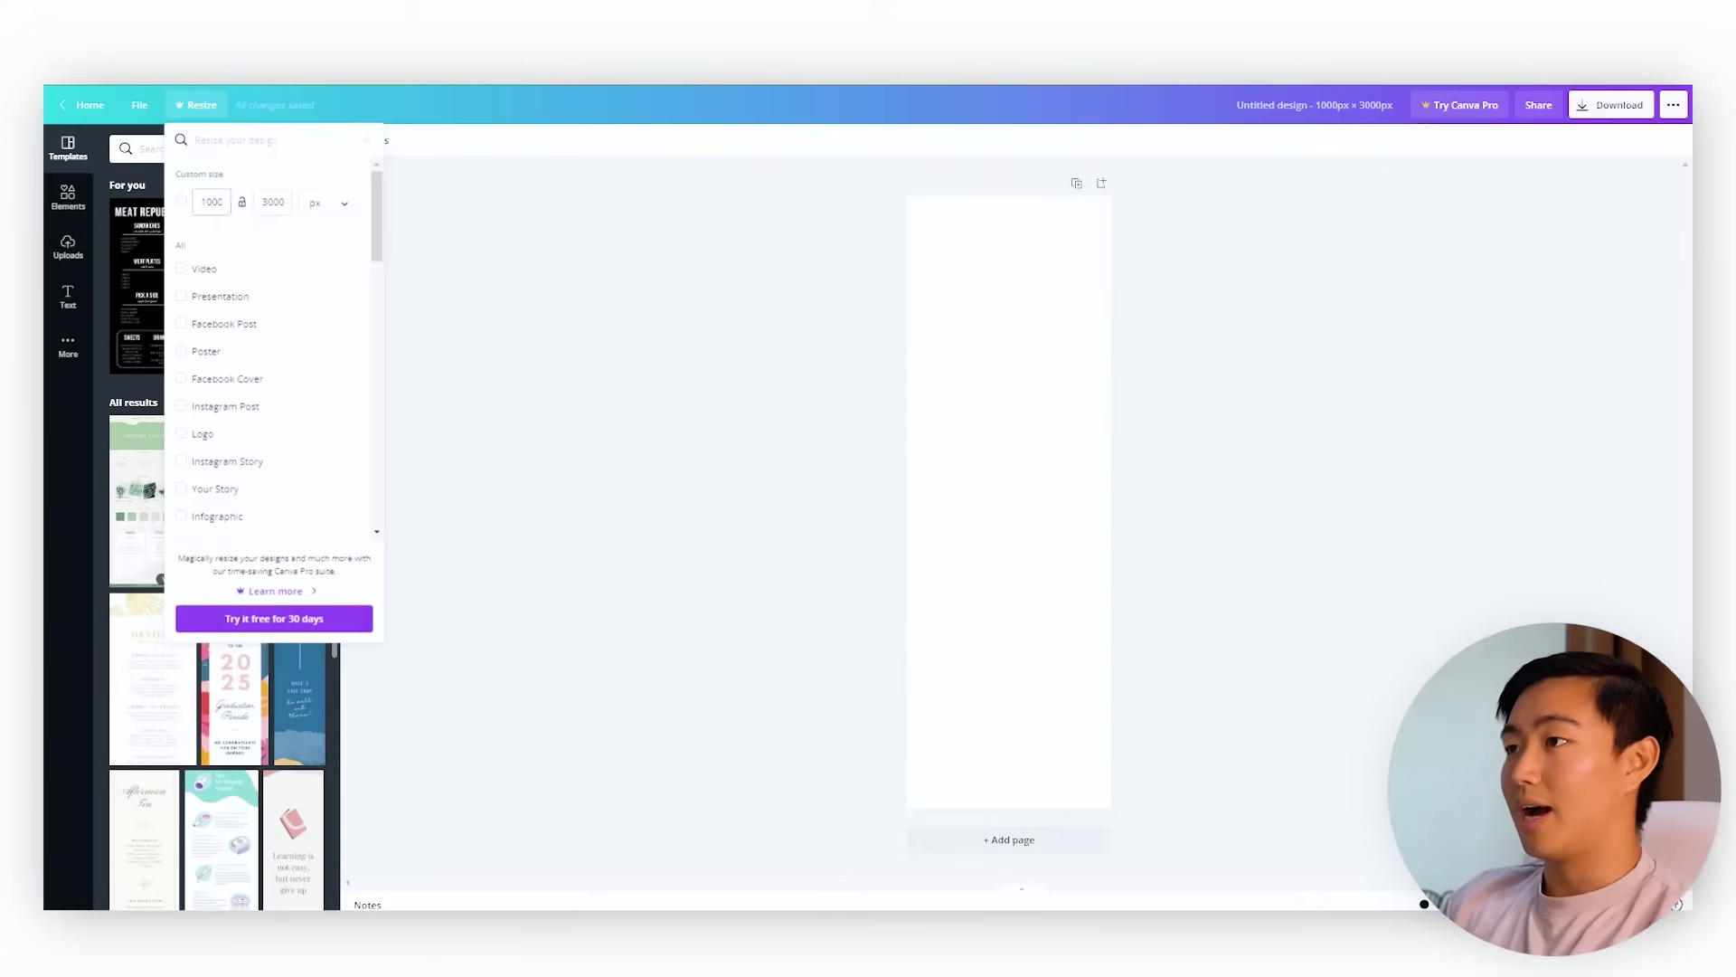
pyautogui.click(272, 202)
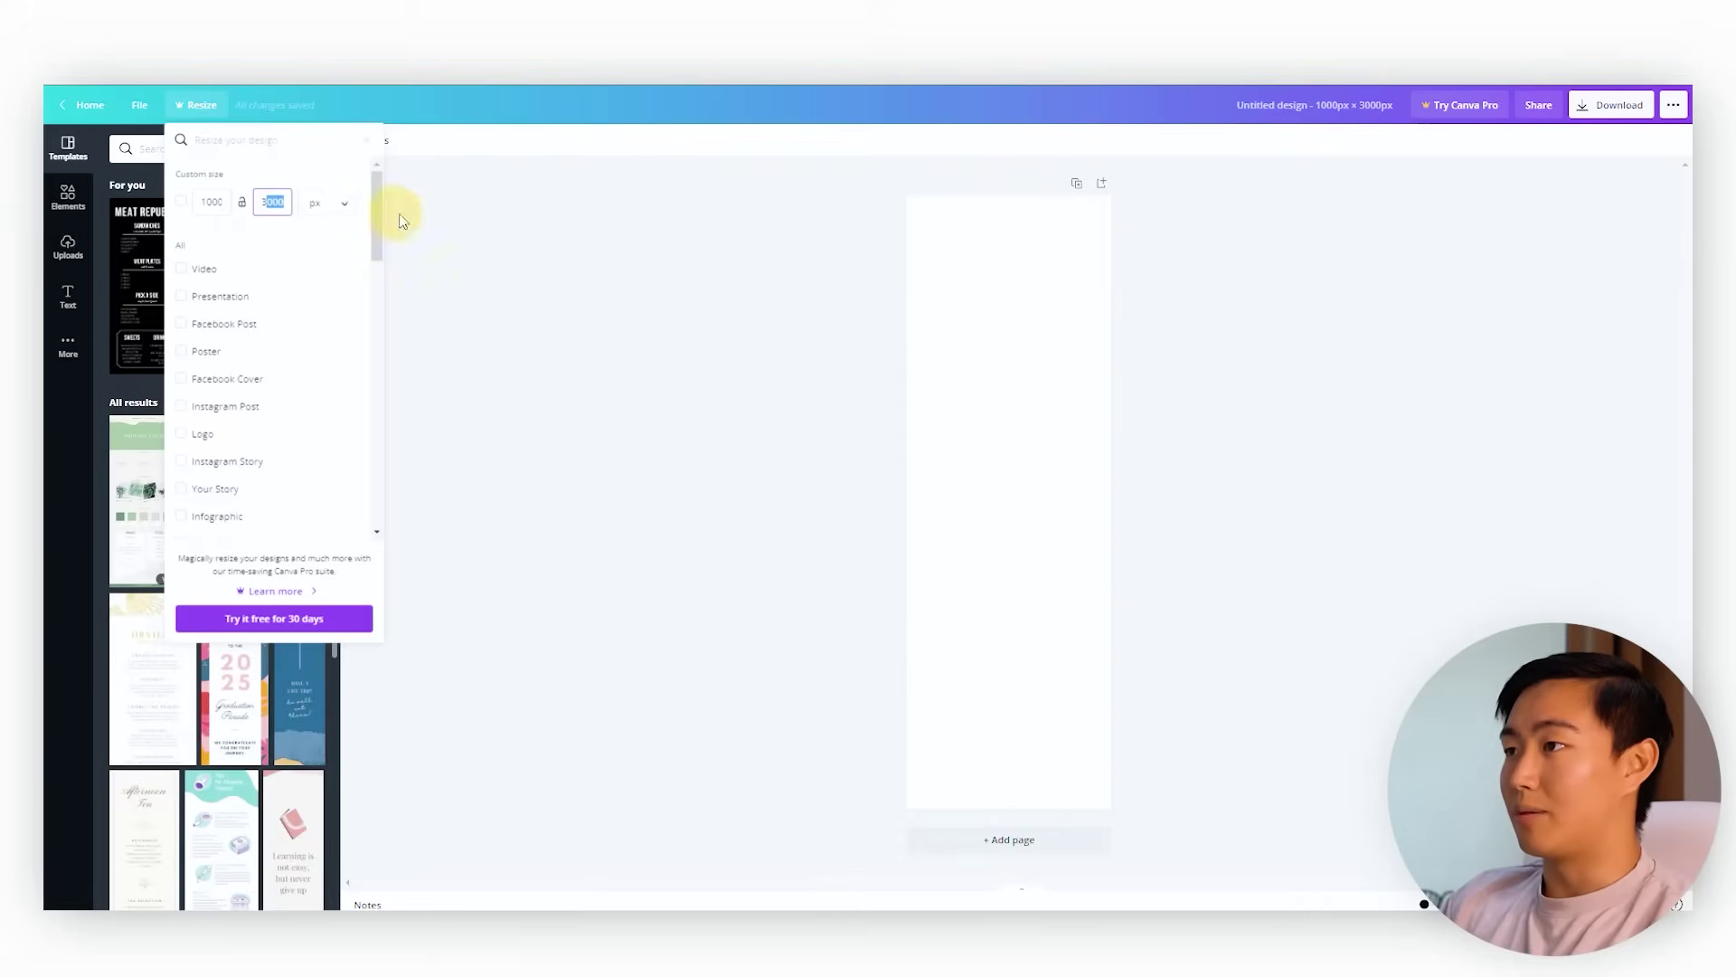
pyautogui.click(518, 323)
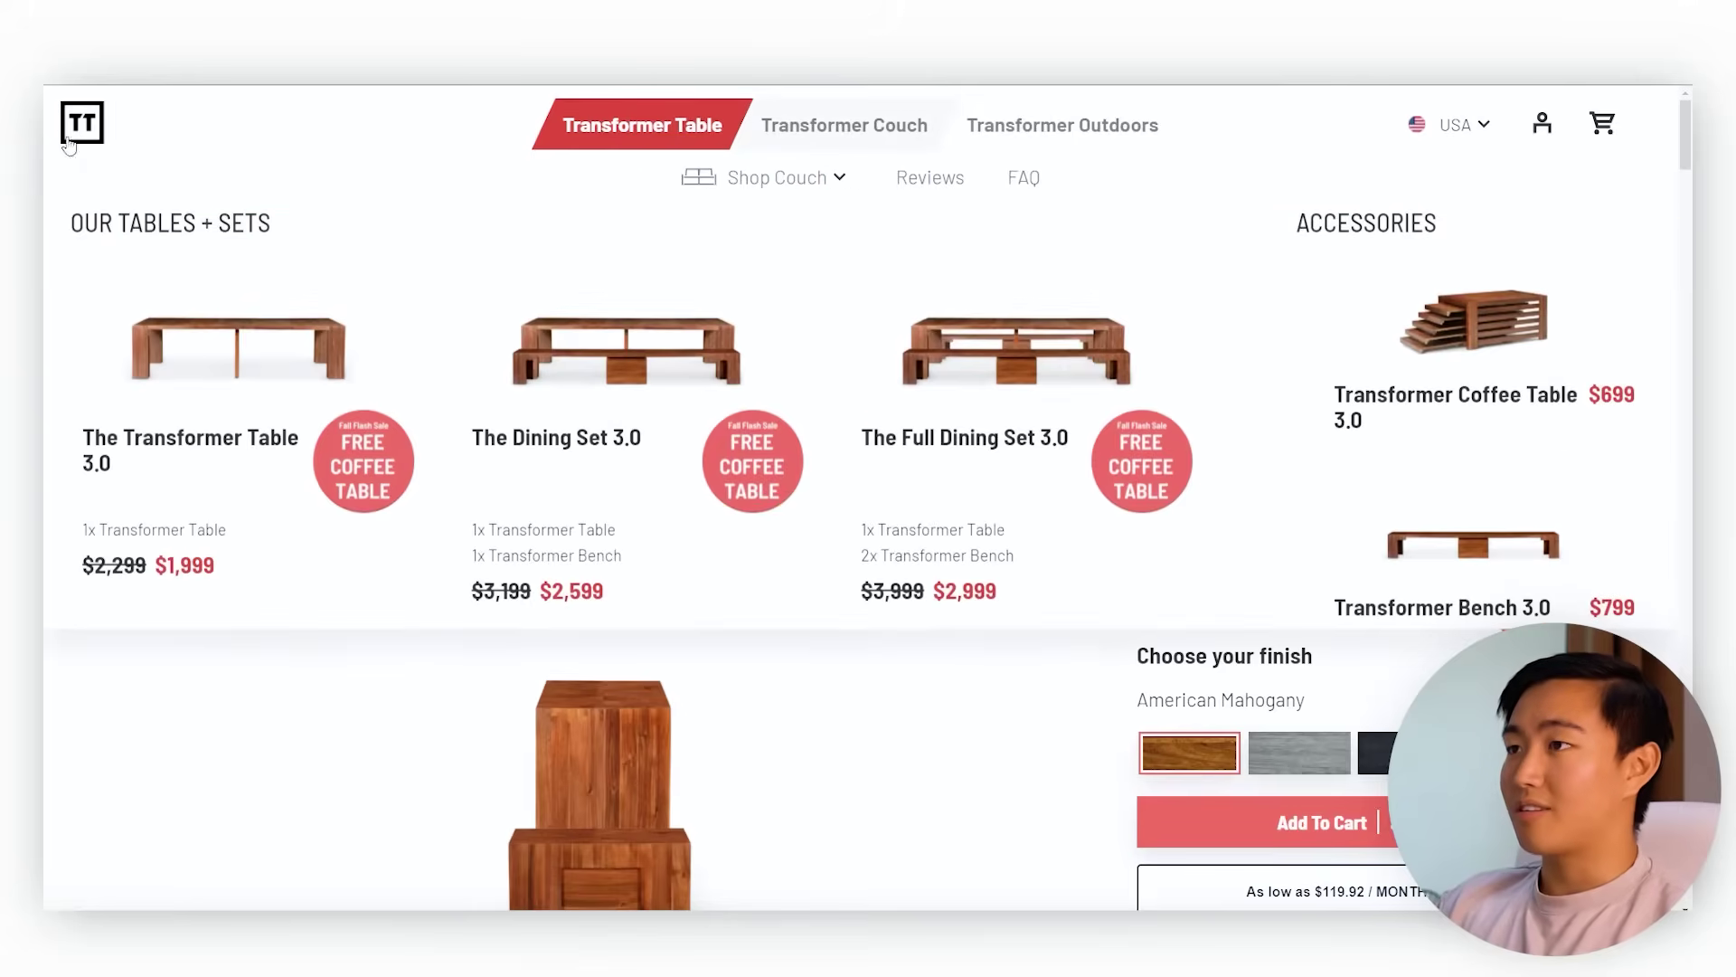
# - Copy the TT logo image from the website and paste it near the design's top
pyautogui.rightClick(82, 123)
pyautogui.click(142, 343)
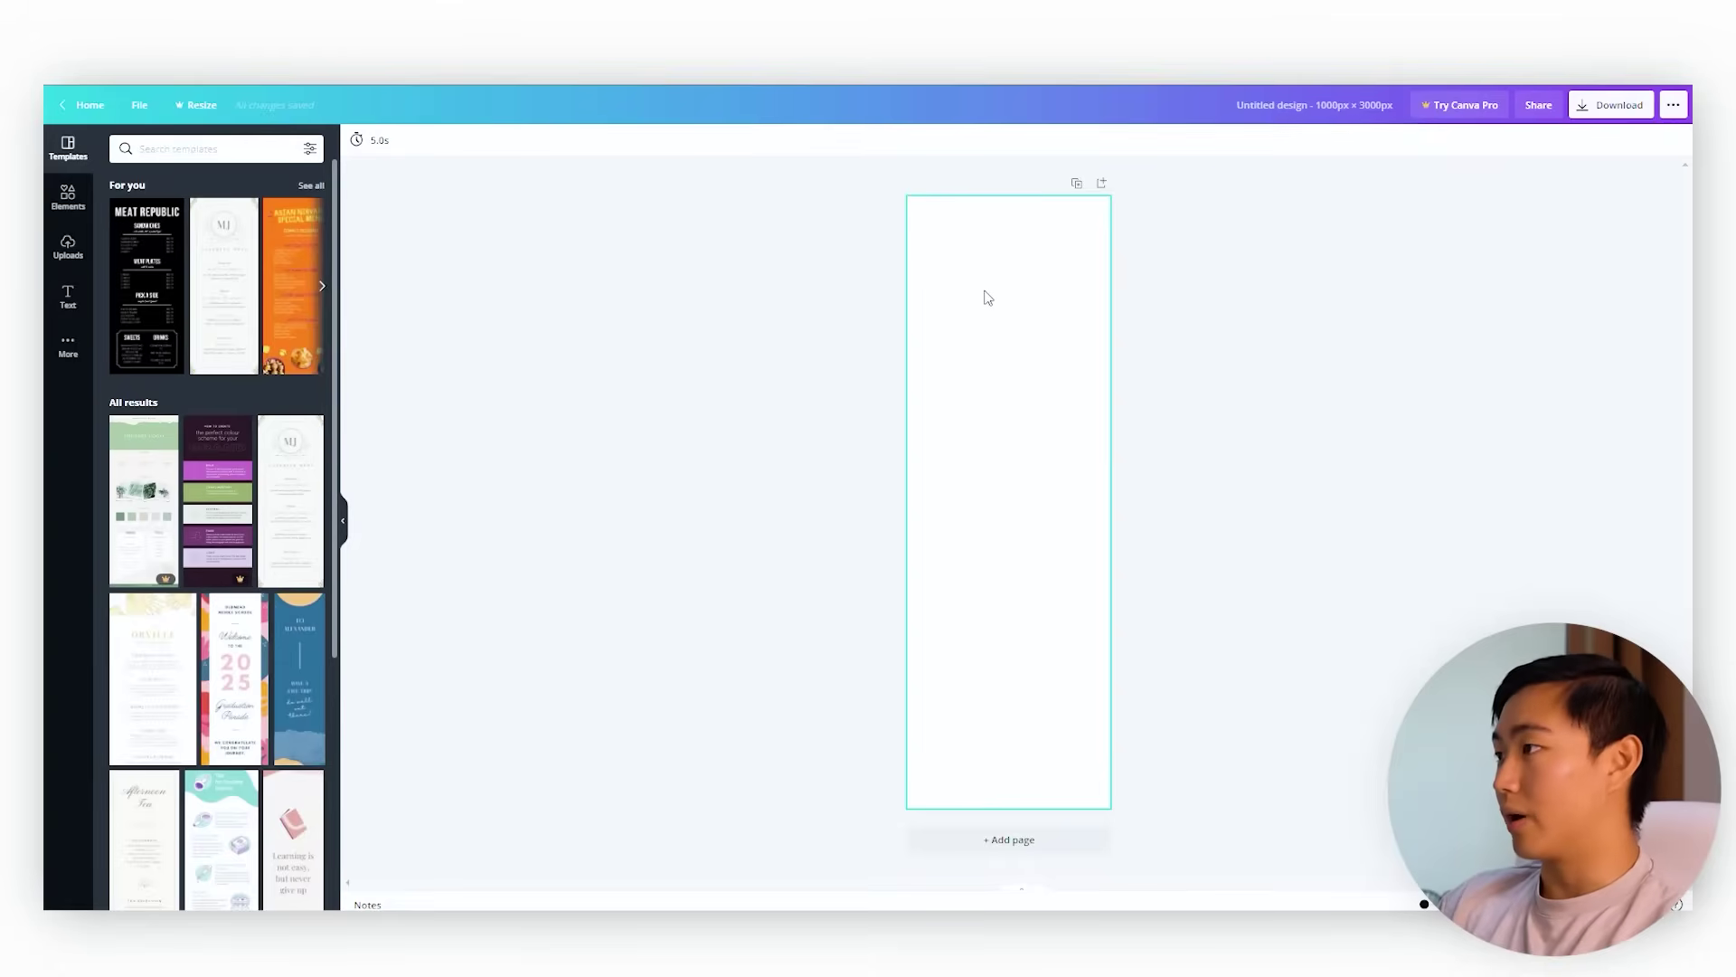
pyautogui.hotkey('ctrl', 'v')
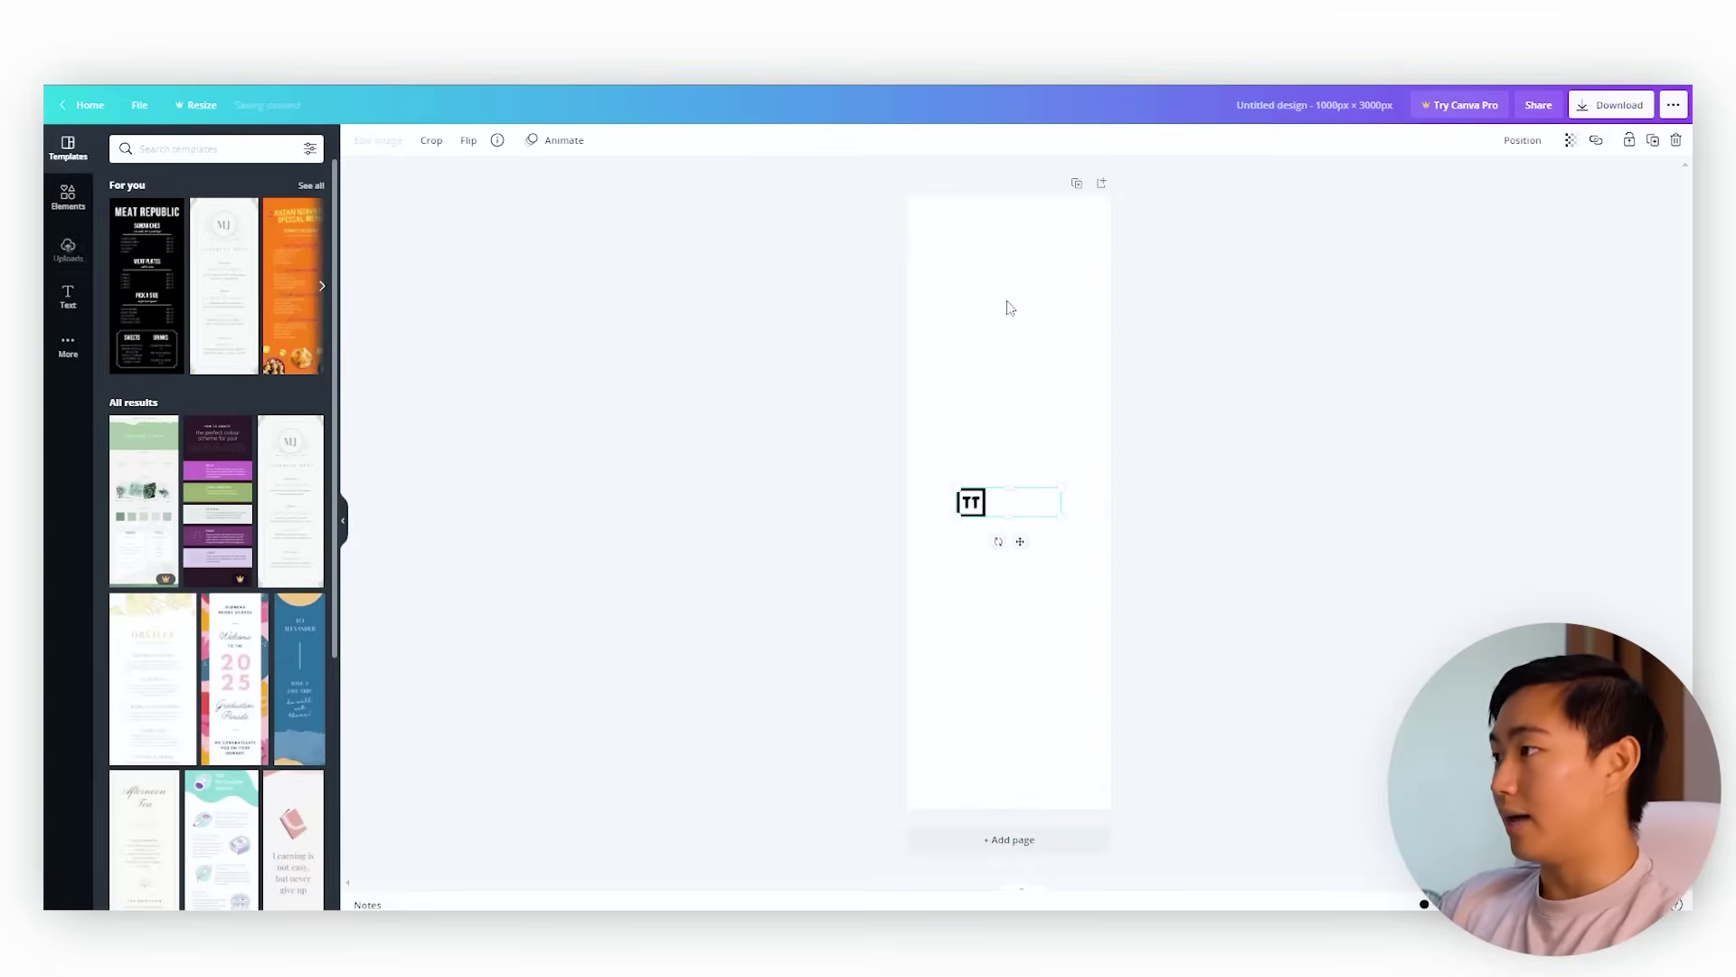
pyautogui.moveTo(1003, 499); pyautogui.dragTo(961, 310)
pyautogui.scroll(5, 1011, 312)
pyautogui.scroll(-5, 1011, 312)
pyautogui.scroll(5, 1007, 306)
pyautogui.scroll(-3, 1007, 312)
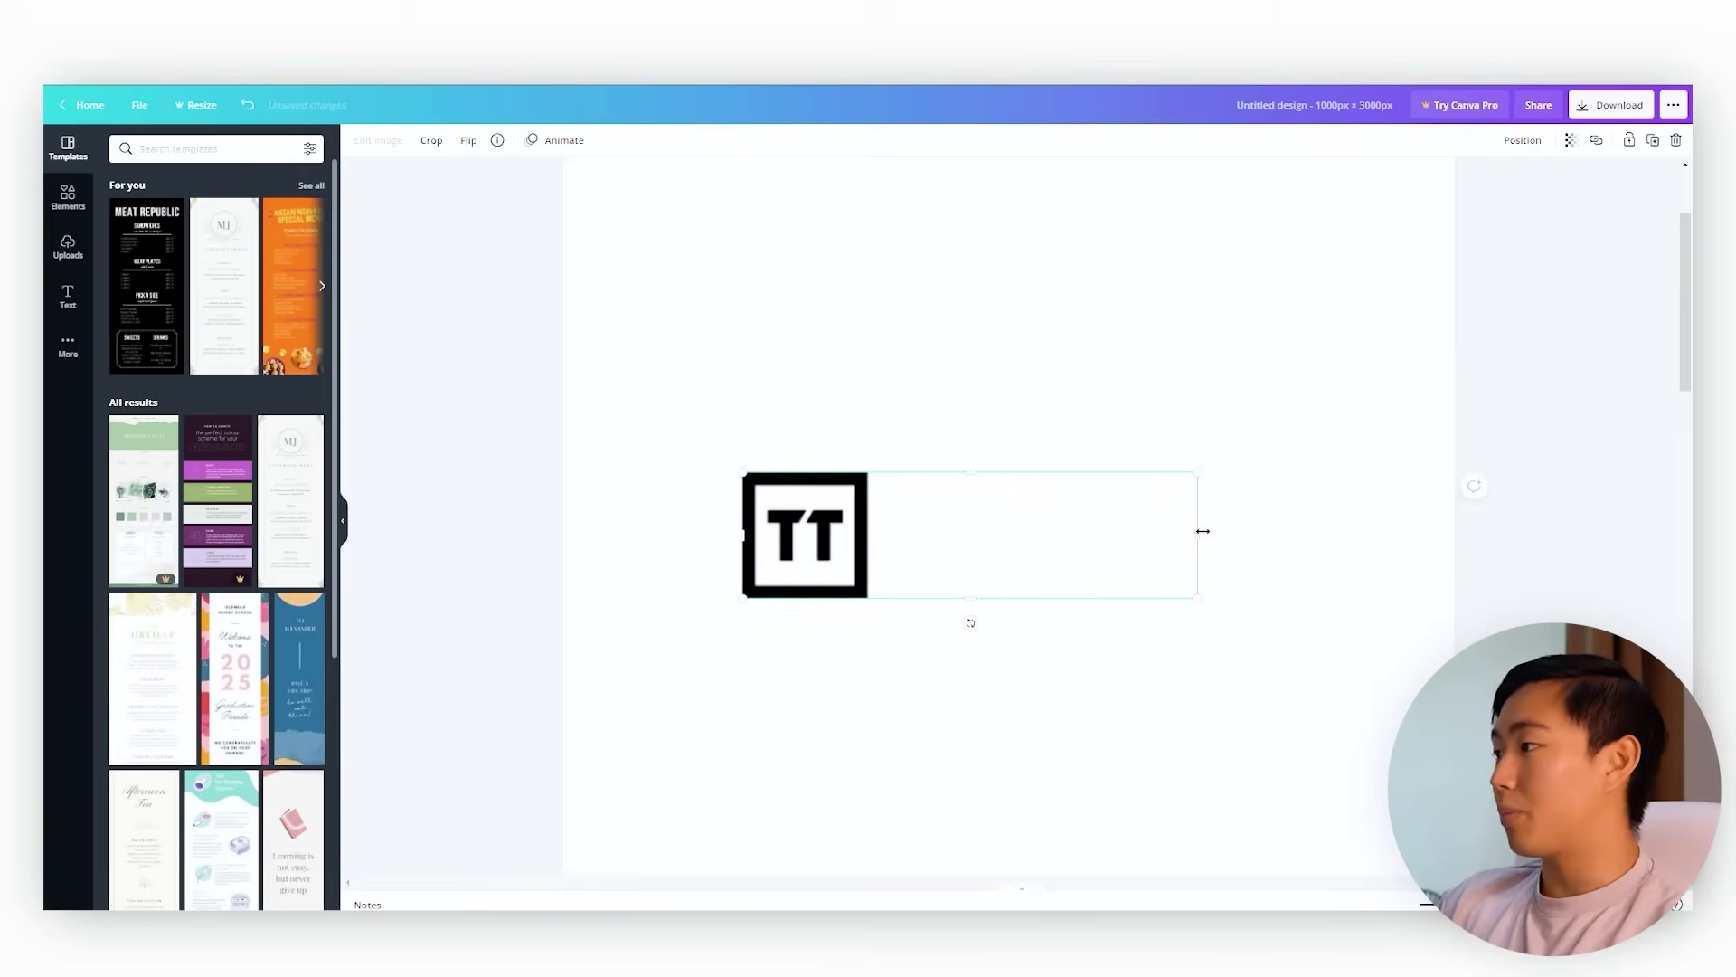
# - Trim the logo's box to just the icon, about 140 × 141, centred at the top
pyautogui.moveTo(1203, 533); pyautogui.dragTo(884, 531)
pyautogui.scroll(2, 883, 531)
pyautogui.moveTo(781, 714); pyautogui.dragTo(943, 266)
pyautogui.moveTo(1054, 278); pyautogui.dragTo(1245, 282)
pyautogui.moveTo(1071, 288); pyautogui.dragTo(1026, 283)
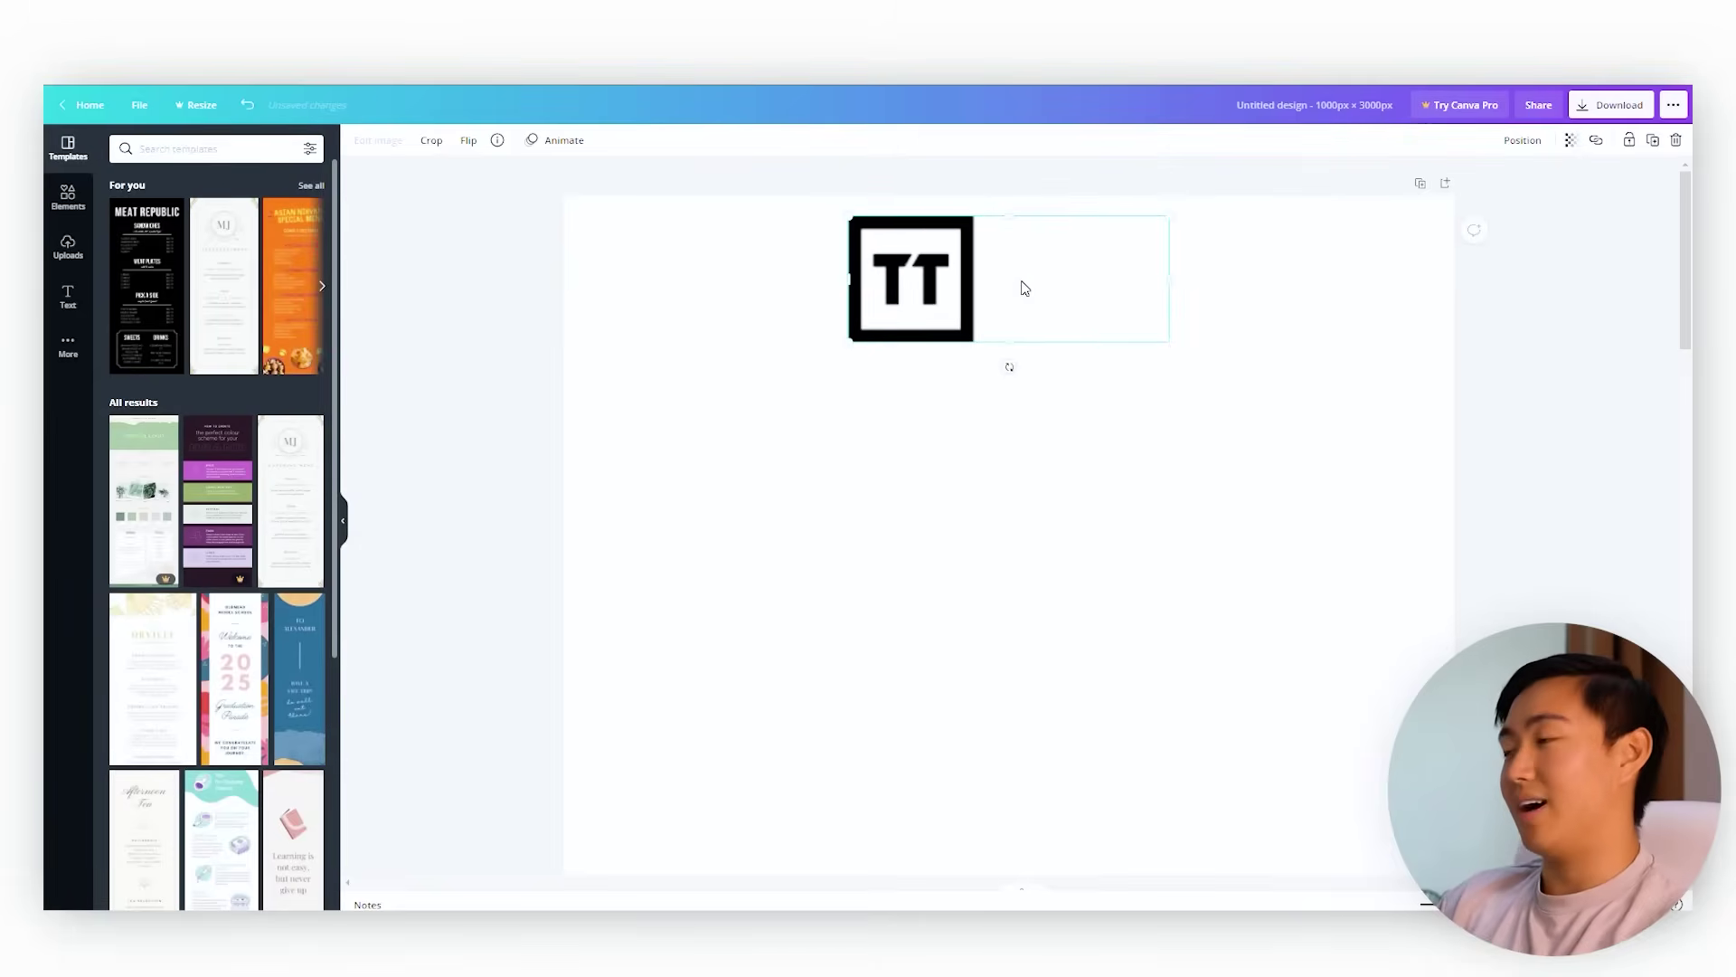
pyautogui.moveTo(1157, 277); pyautogui.dragTo(968, 279)
pyautogui.moveTo(932, 273); pyautogui.dragTo(1018, 269)
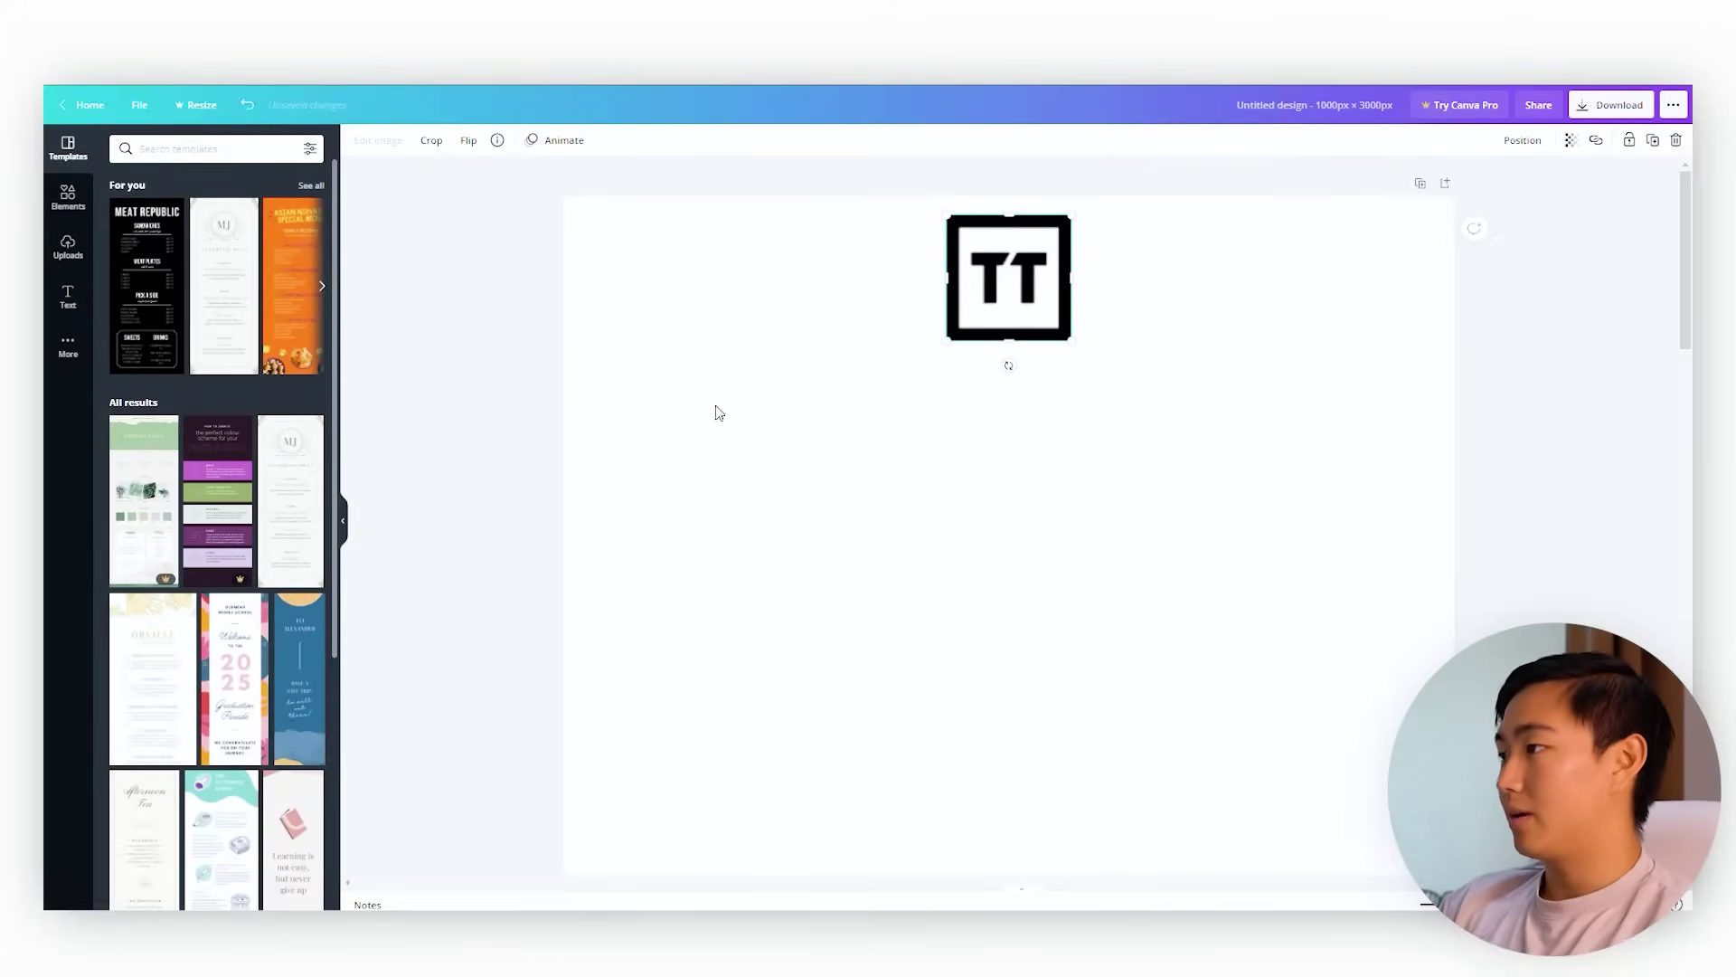
# - Shrink the TT logo slightly and align it to the page's horizontal centre guide
pyautogui.scroll(-5, 1076, 359)
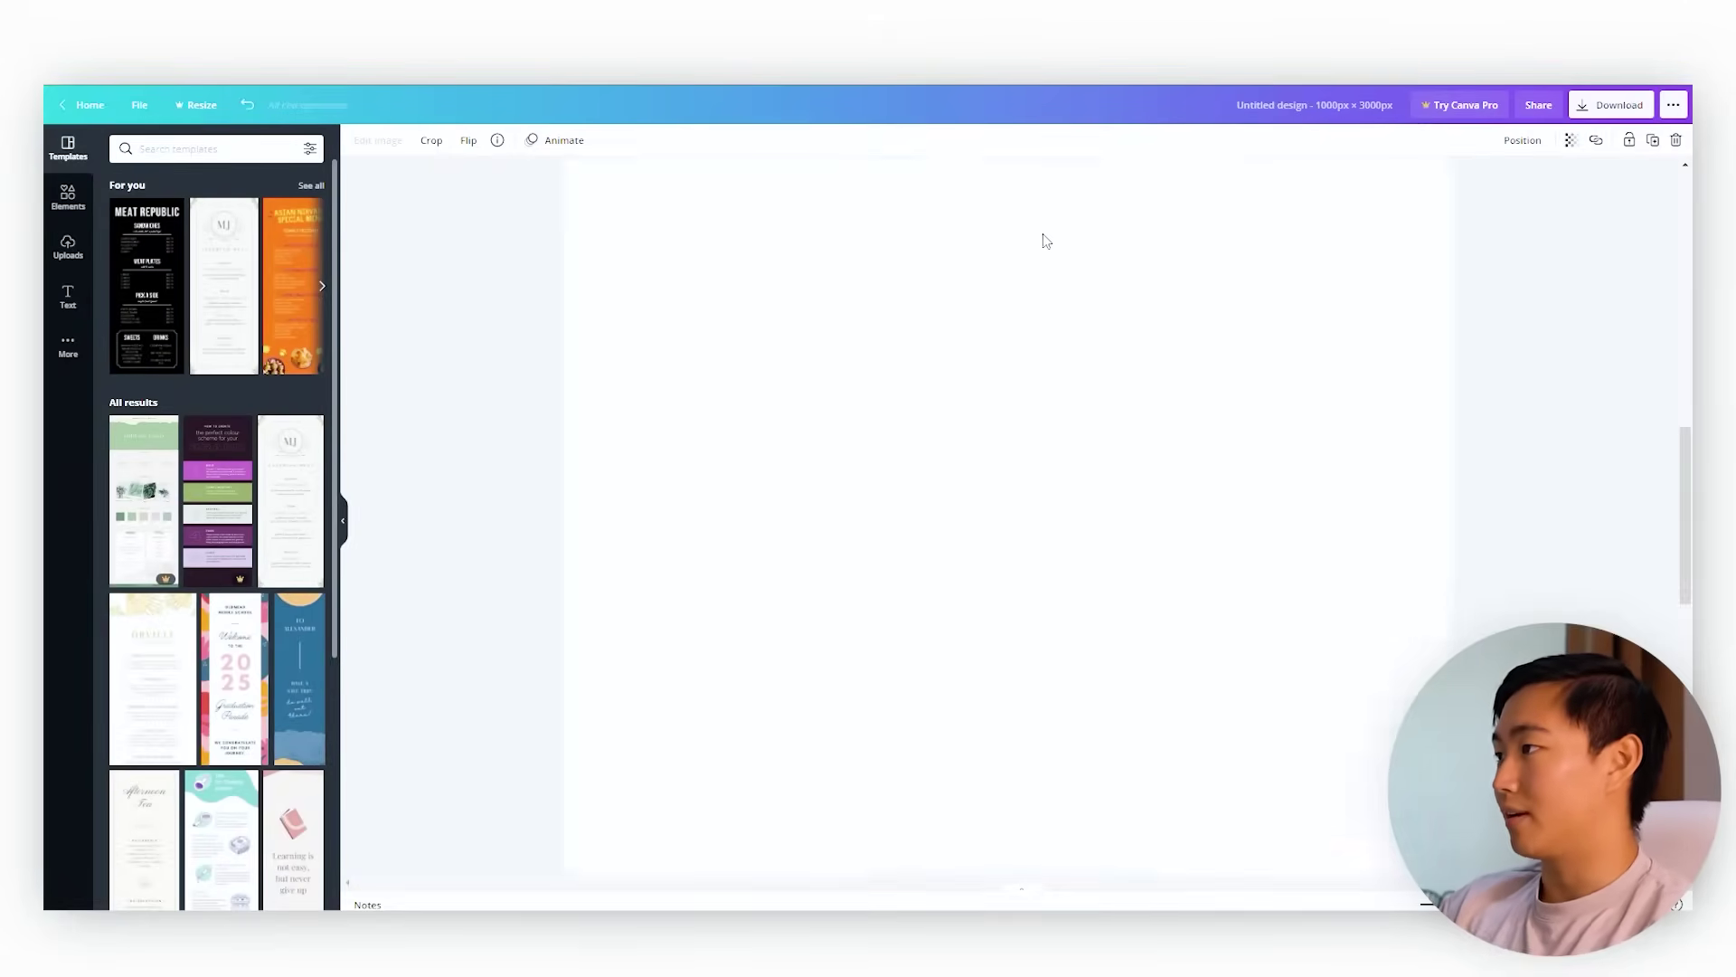
pyautogui.scroll(5, 1049, 241)
pyautogui.scroll(1, 1046, 333)
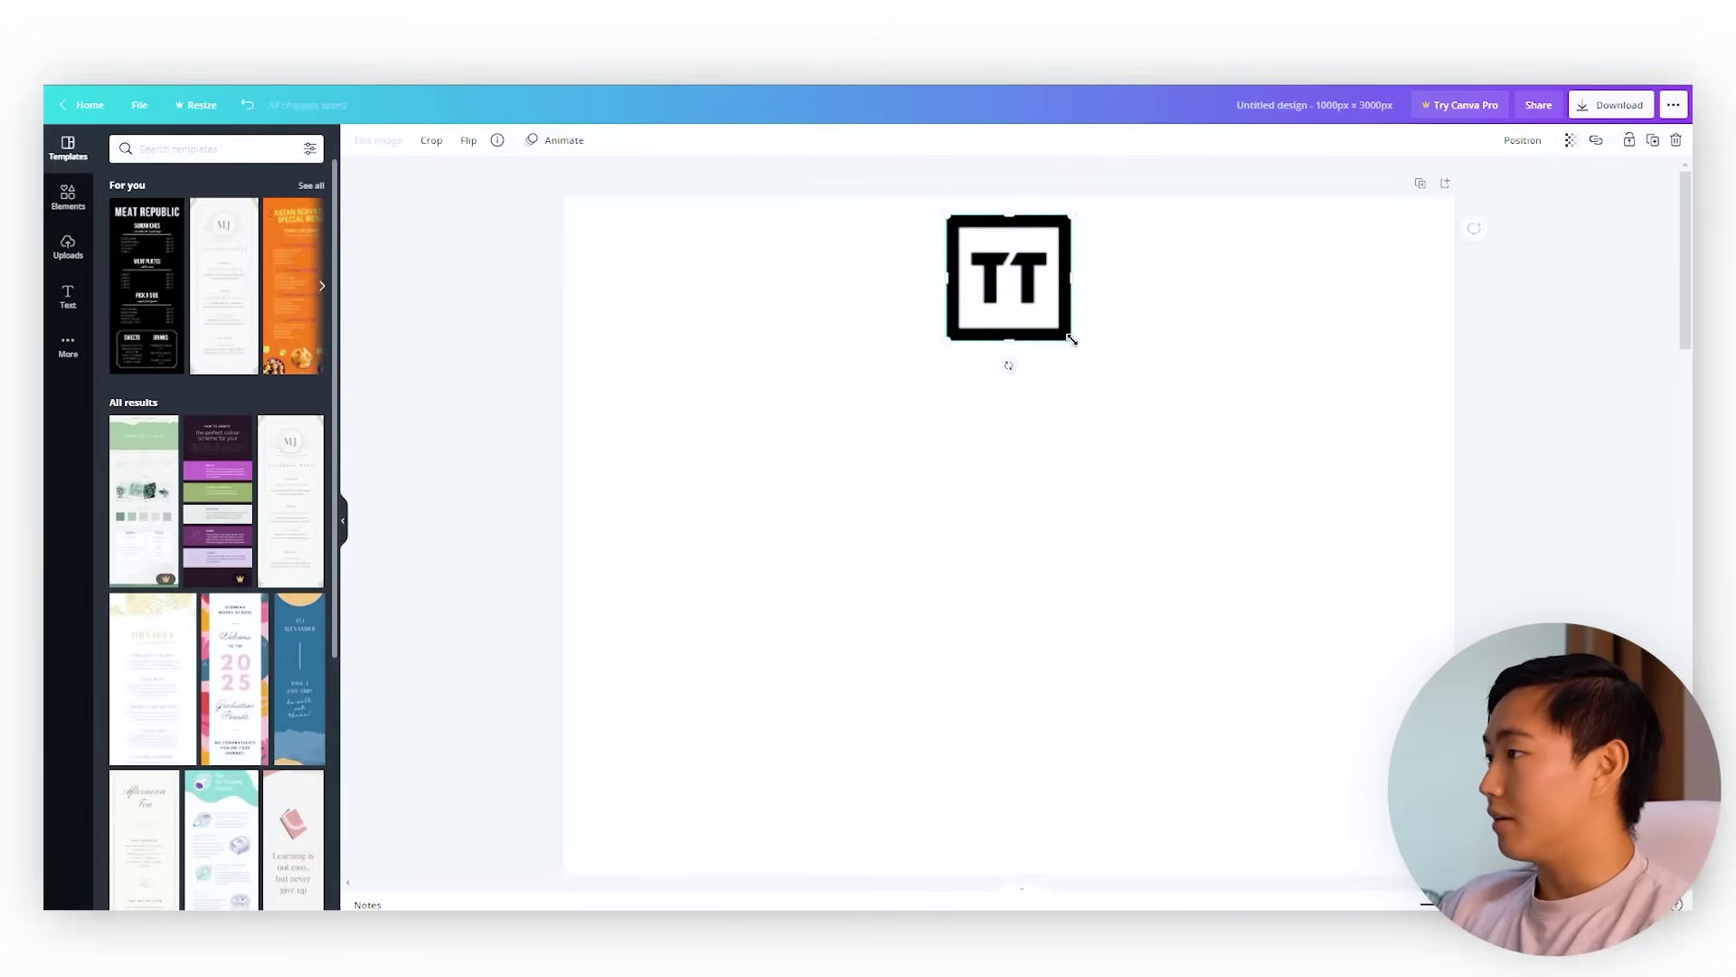
pyautogui.moveTo(1070, 338); pyautogui.dragTo(1019, 286)
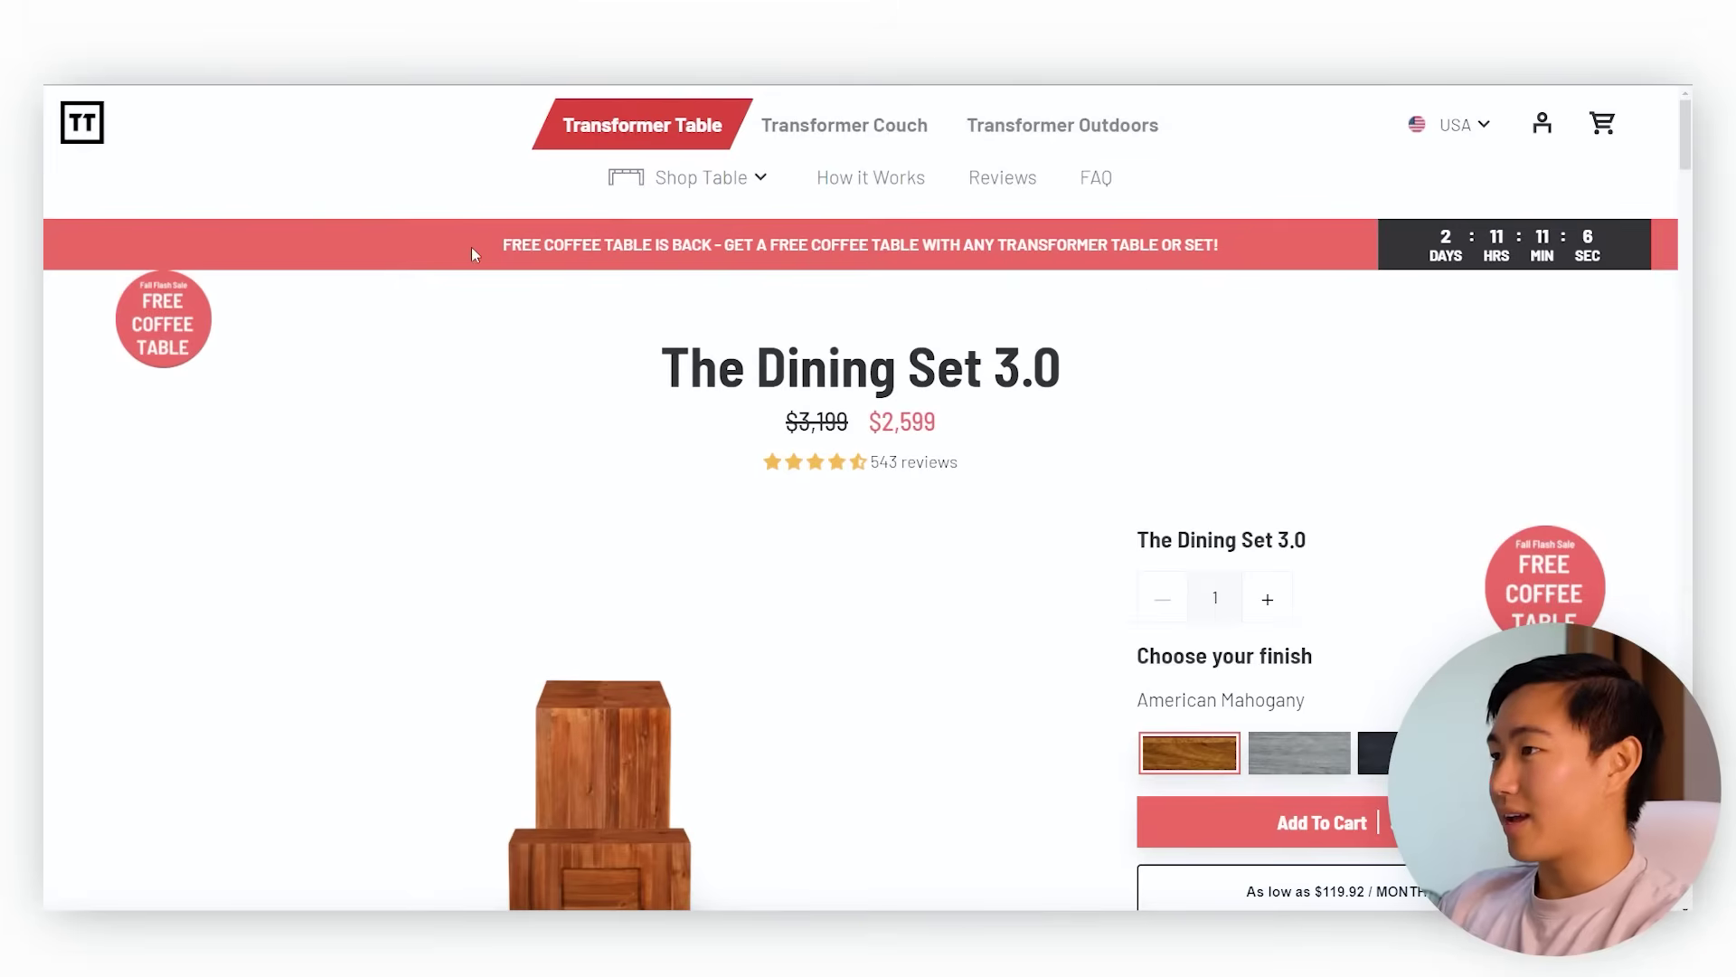
# - Add an 'Add a heading' text box below the logo in Barlow Condensed Bold
pyautogui.moveTo(479, 253); pyautogui.dragTo(1237, 250)
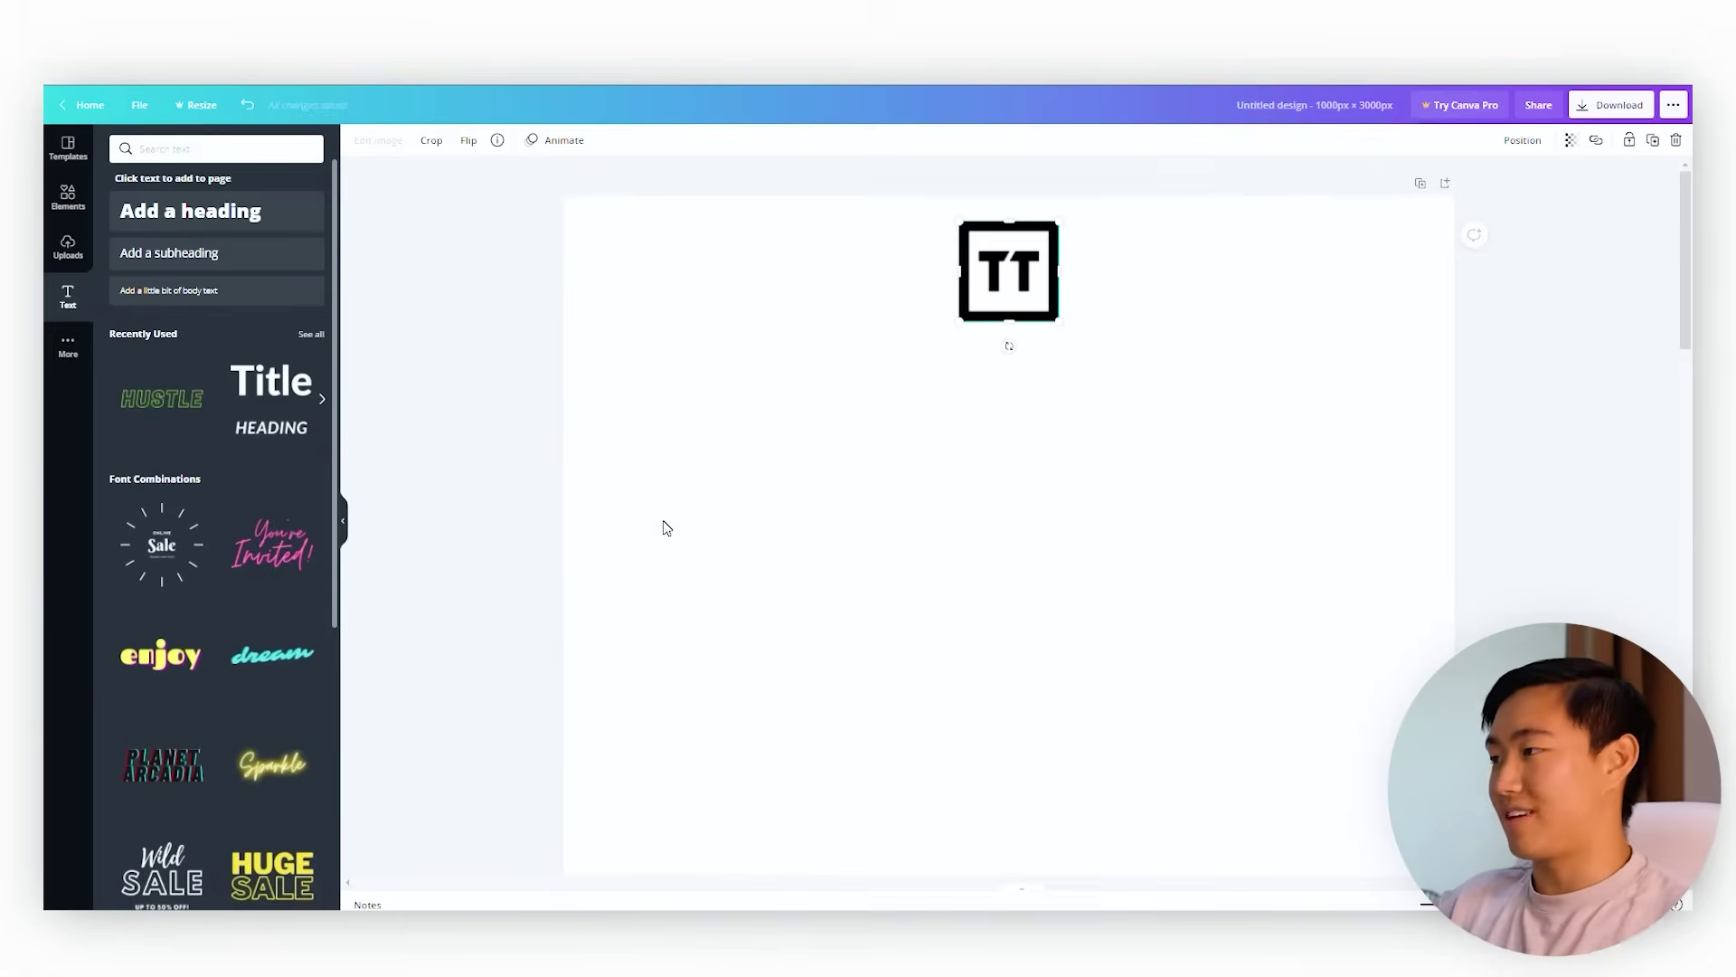
pyautogui.click(271, 398)
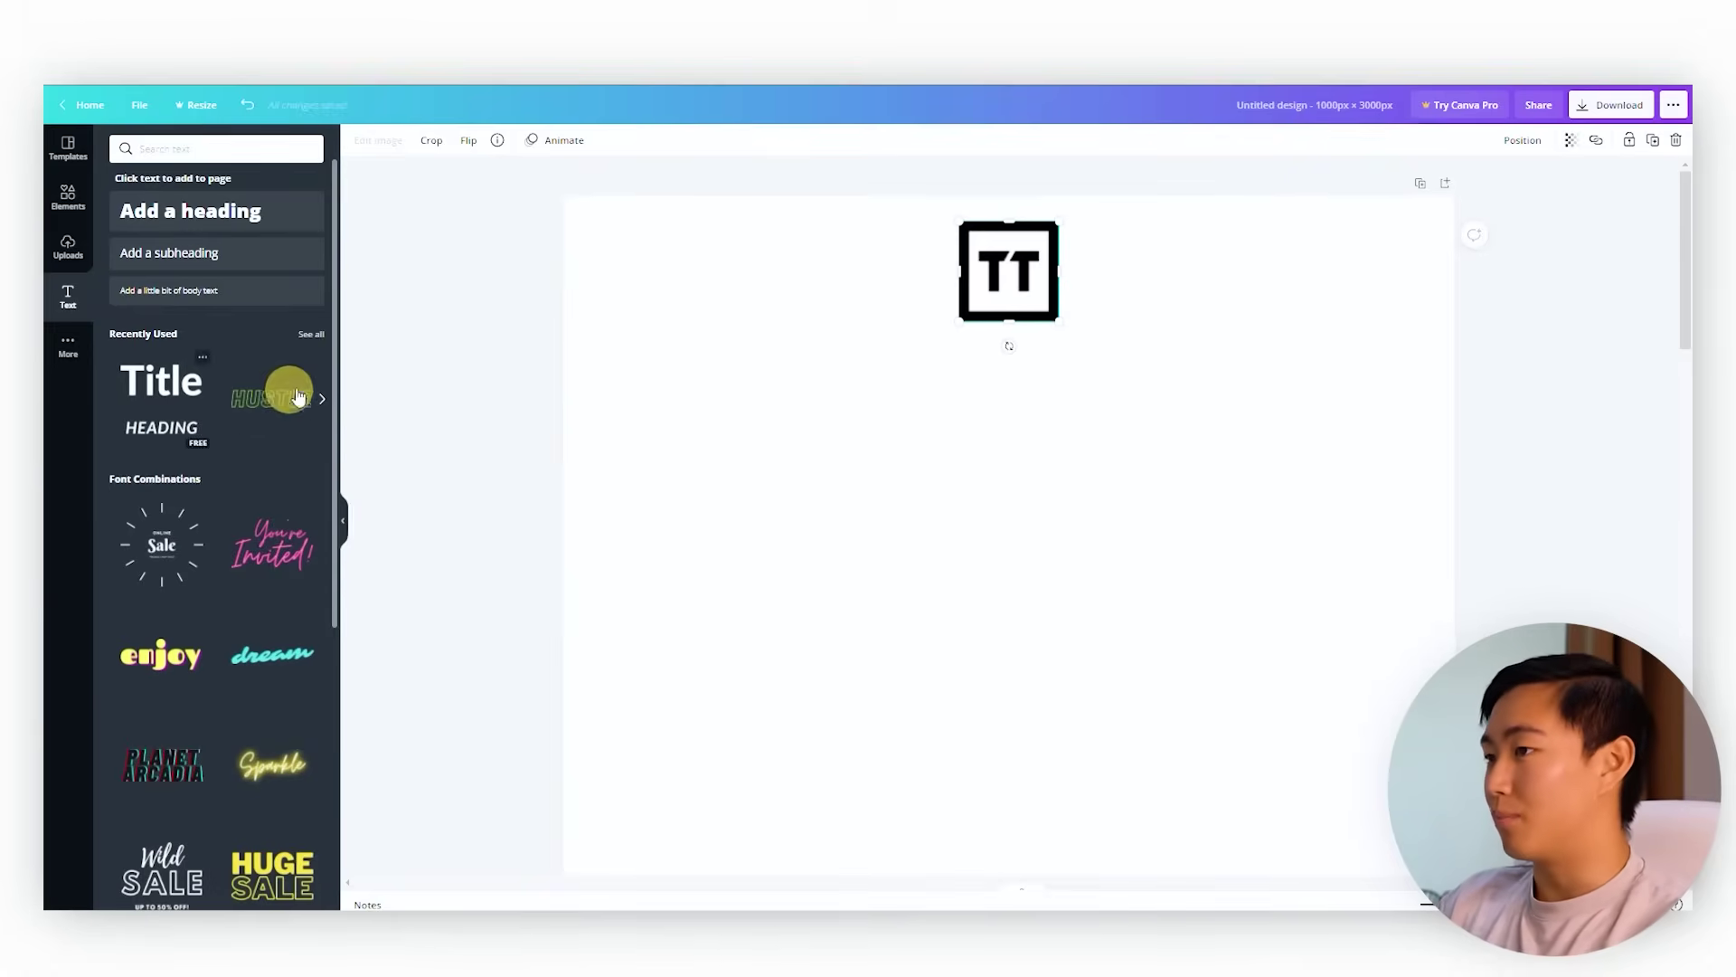
pyautogui.click(228, 210)
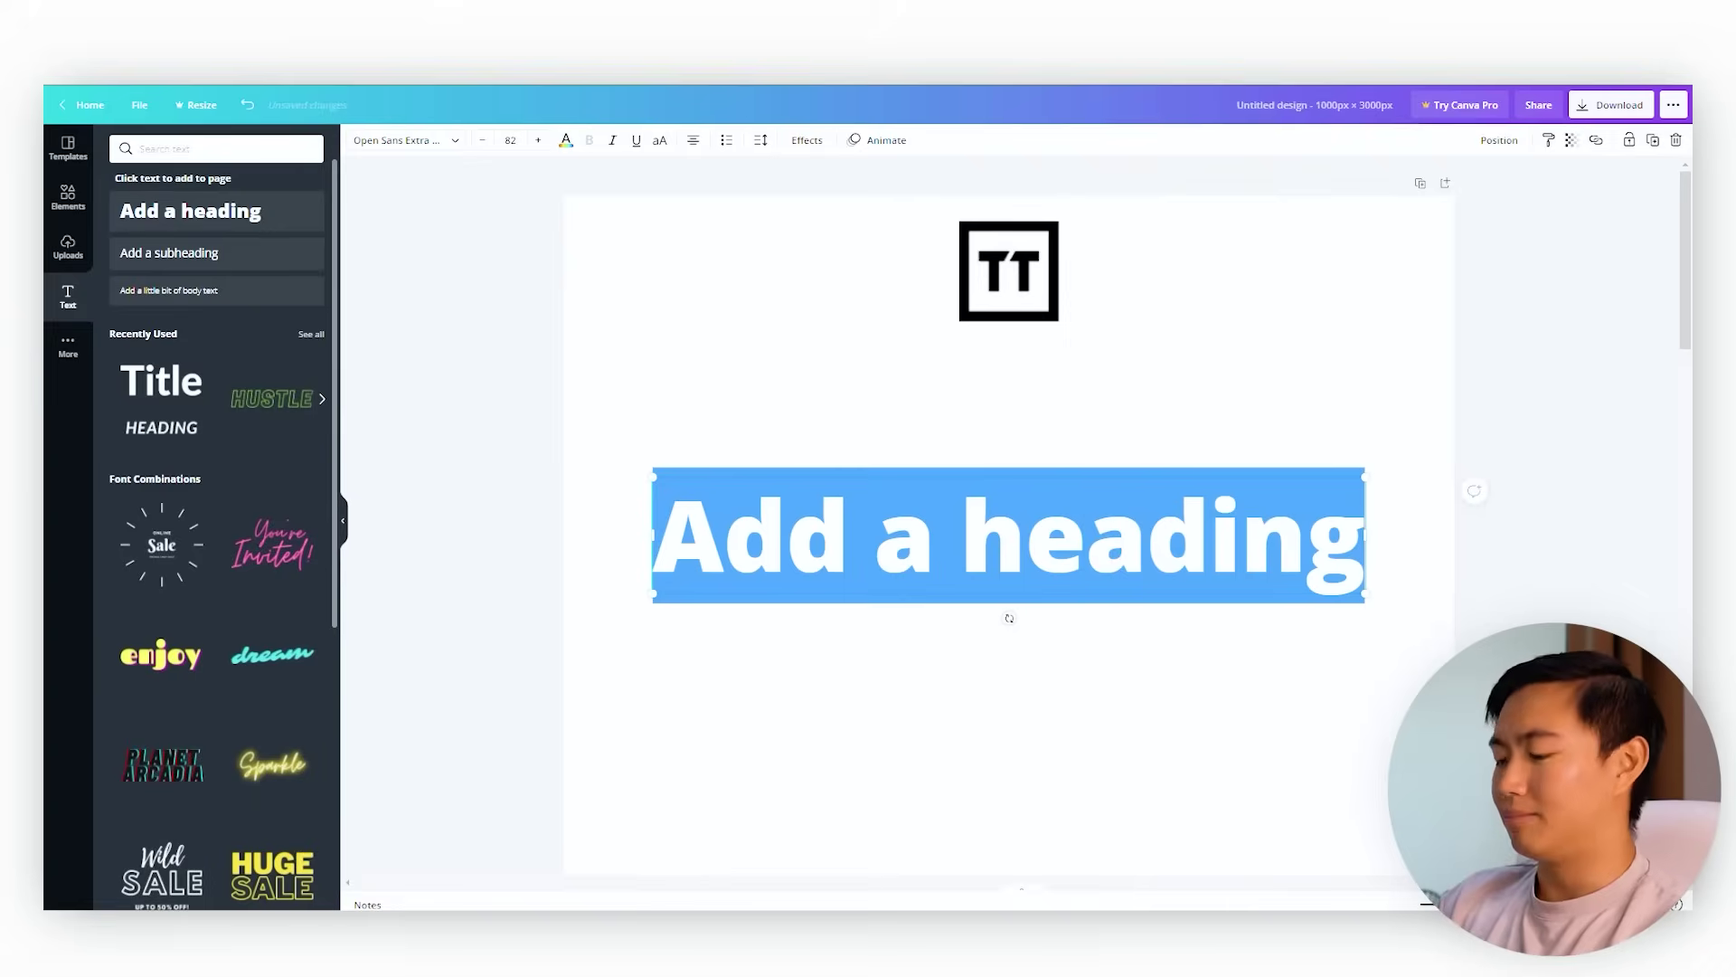
pyautogui.click(399, 142)
pyautogui.moveTo(723, 543); pyautogui.dragTo(1322, 543)
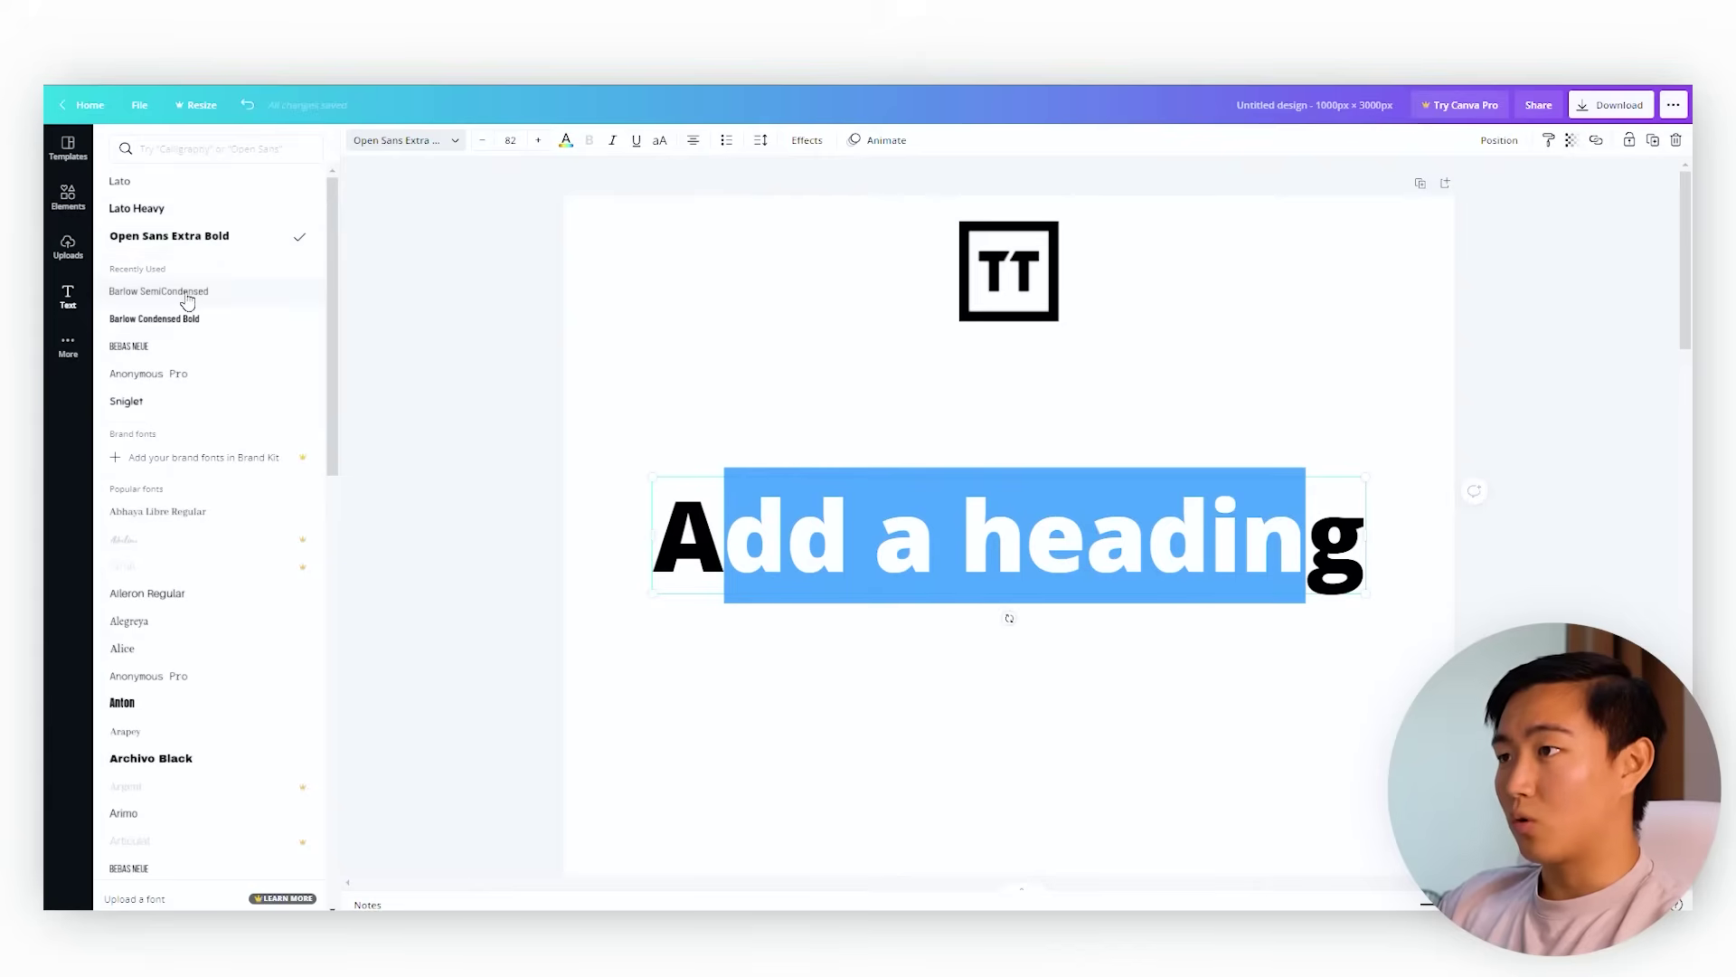
pyautogui.click(159, 325)
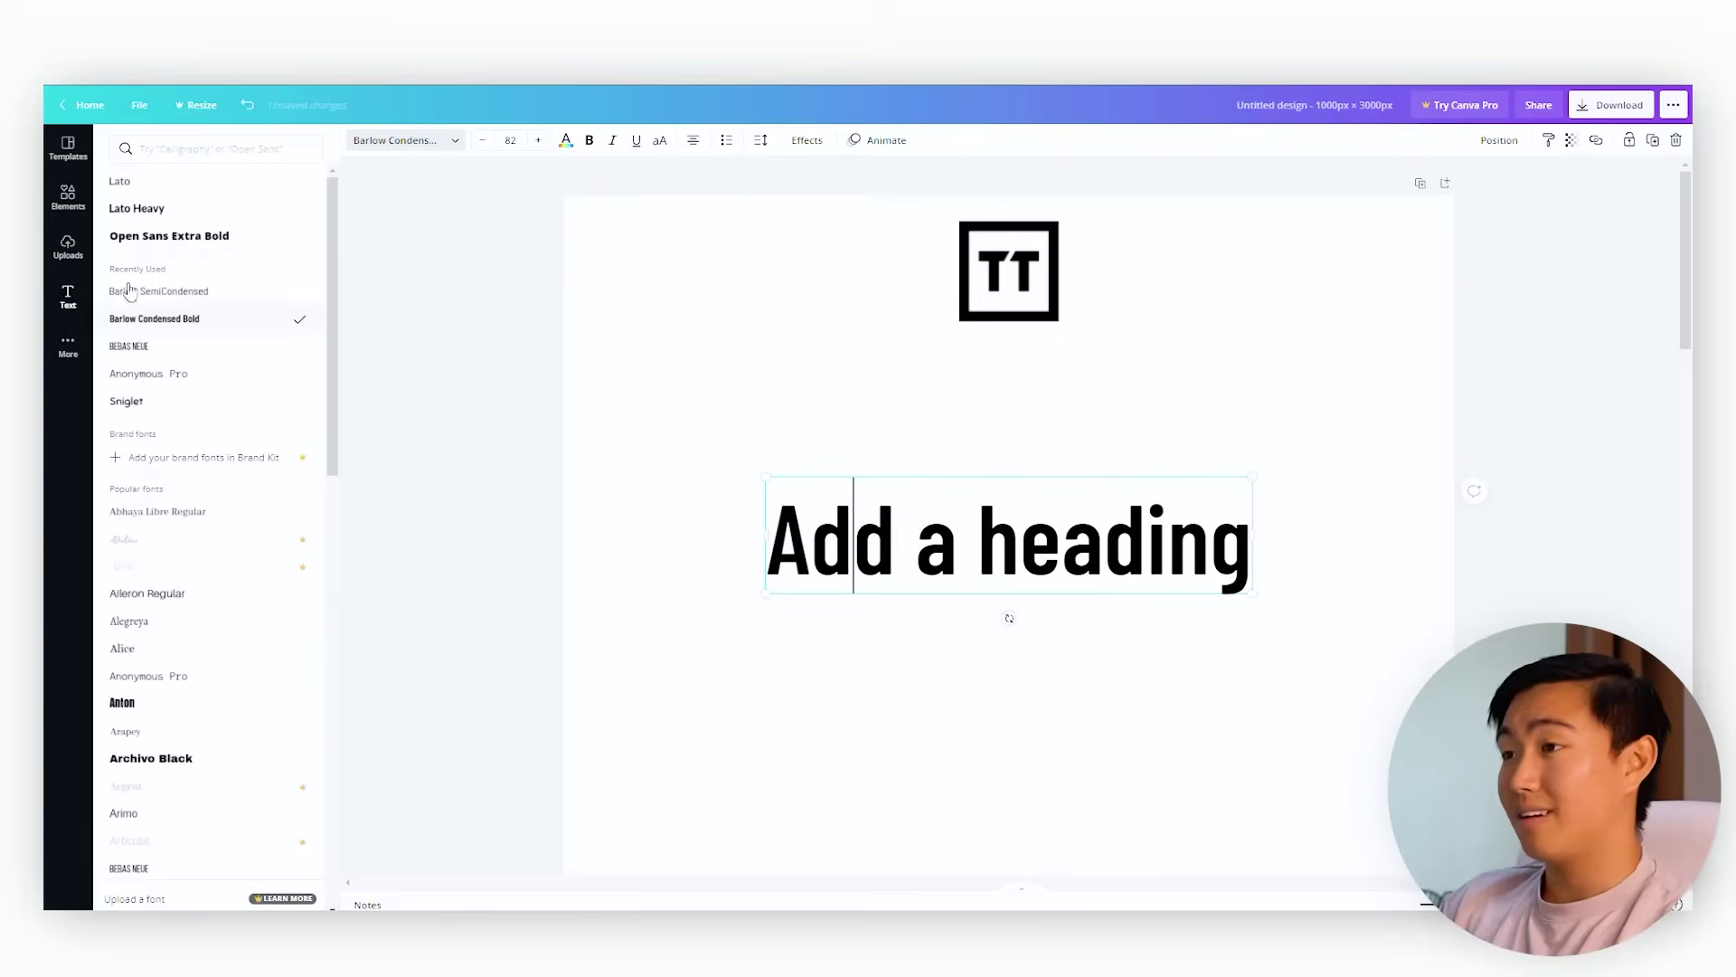
pyautogui.hotkey('ctrl', 'a')
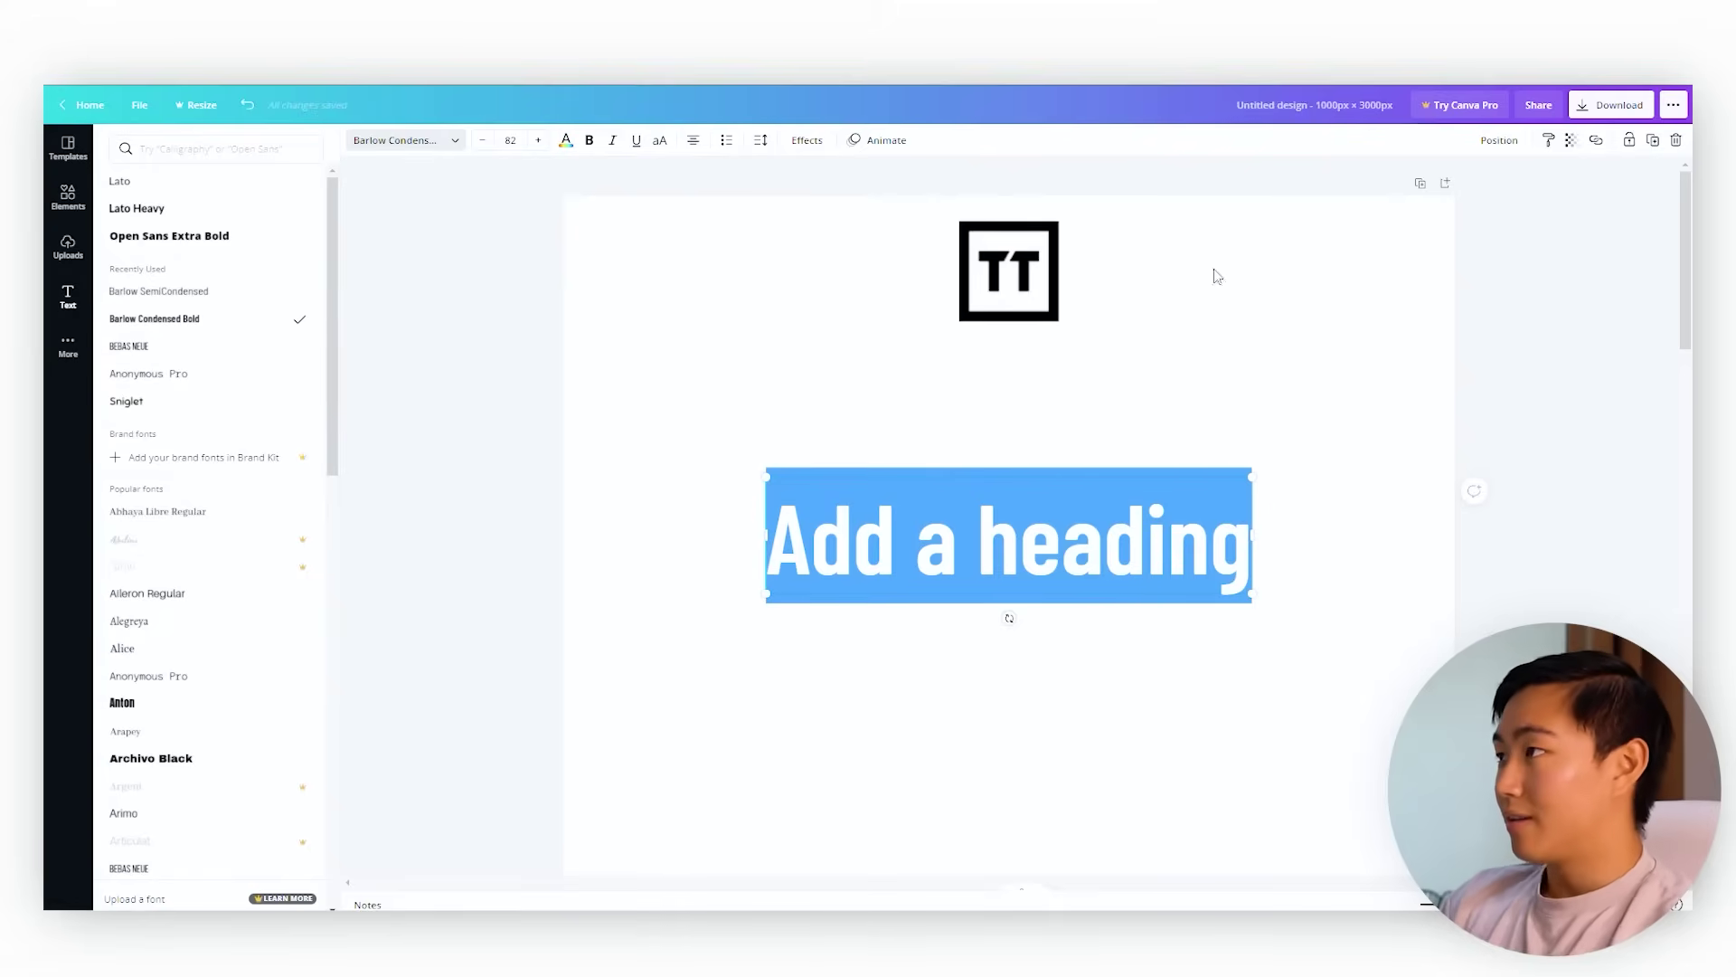
pyautogui.hotkey('alt', 'Tab')
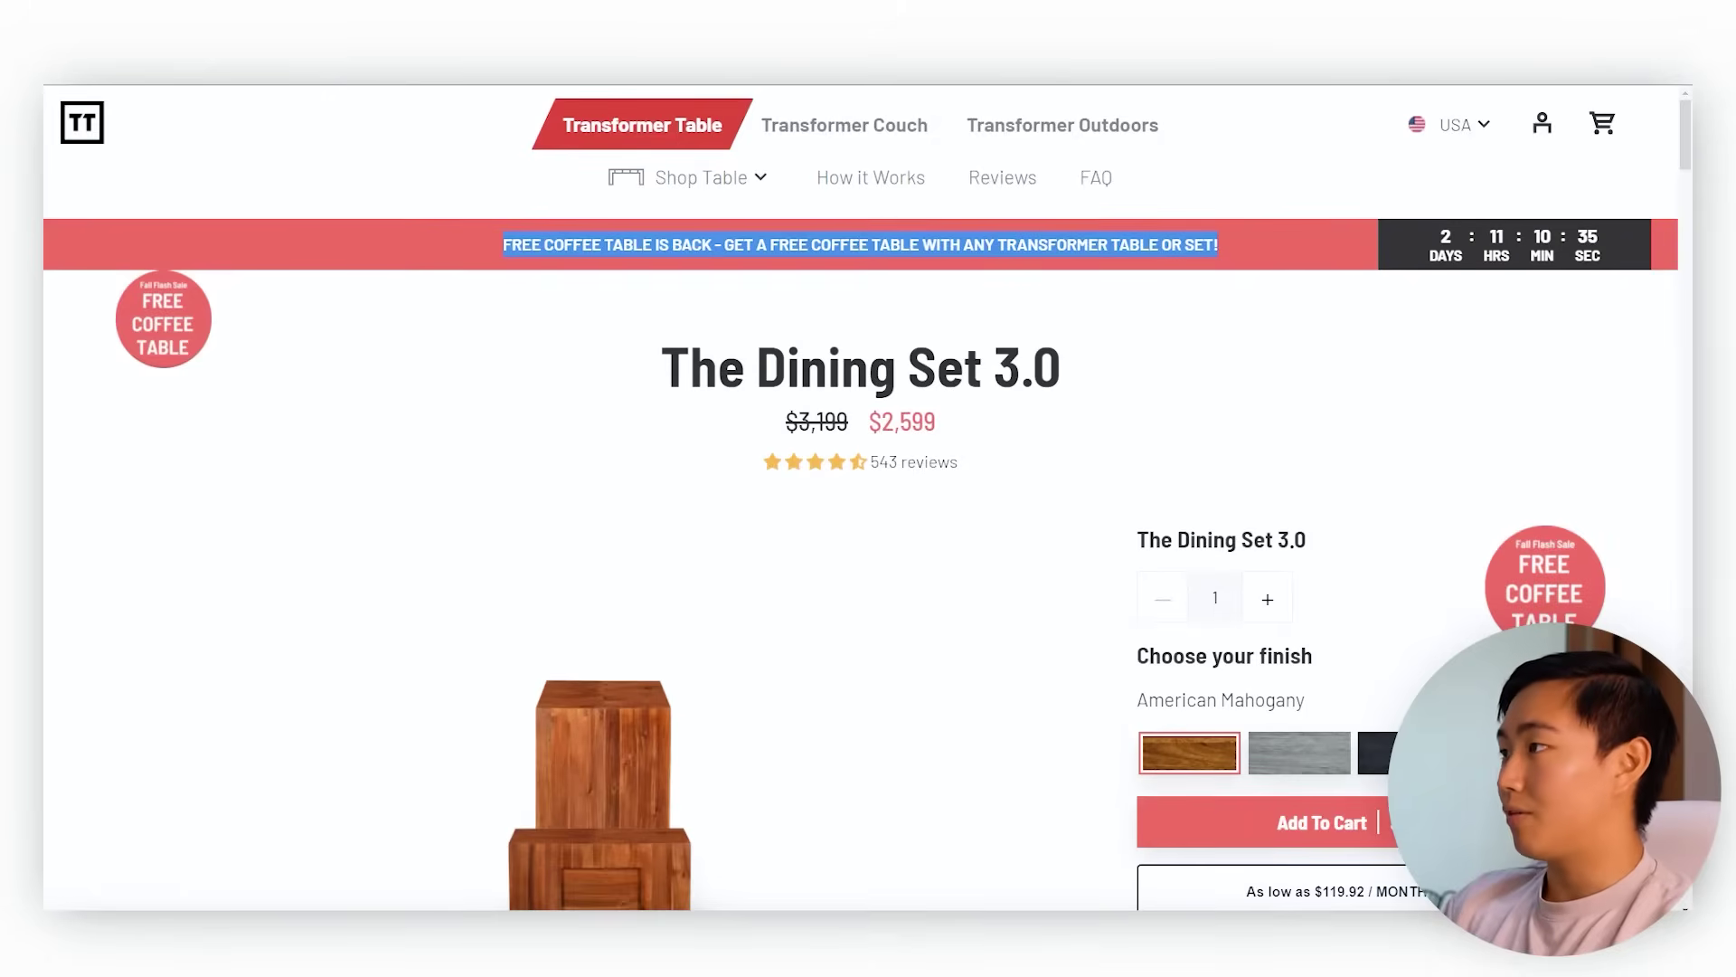
# - Type the headline 'Fall Sale: Free Coffee Table worth $699 with every Table Ordered'
pyautogui.scroll(-9, 723, 283)
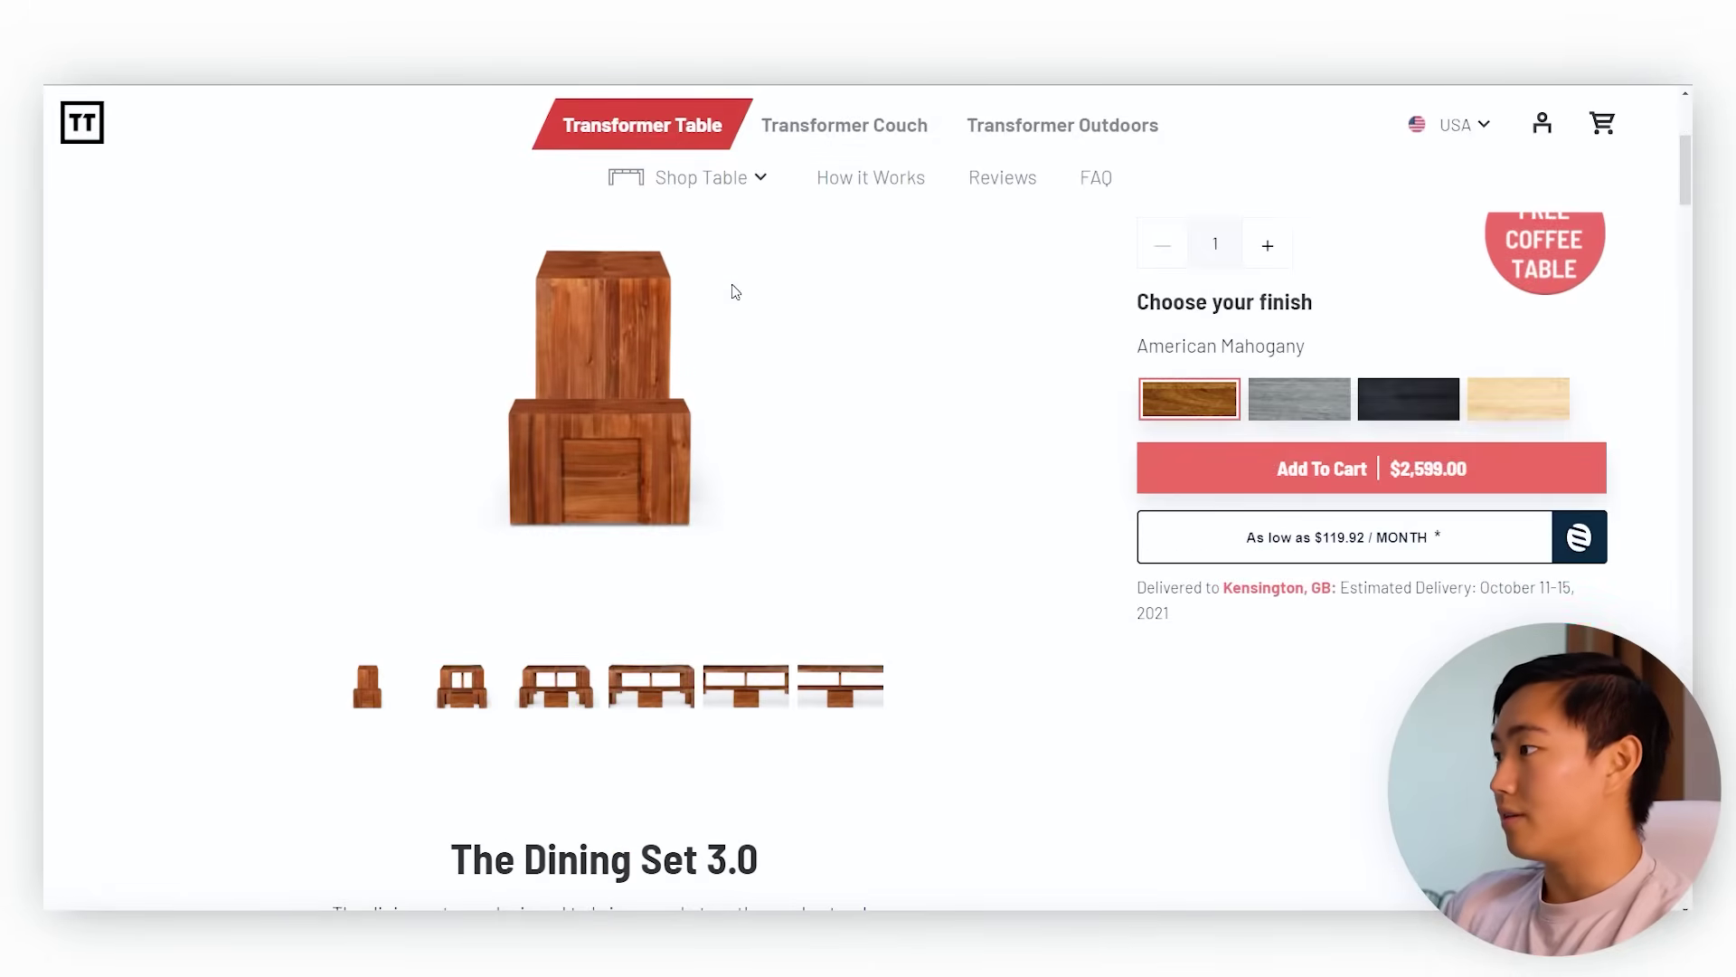
pyautogui.scroll(9, 706, 272)
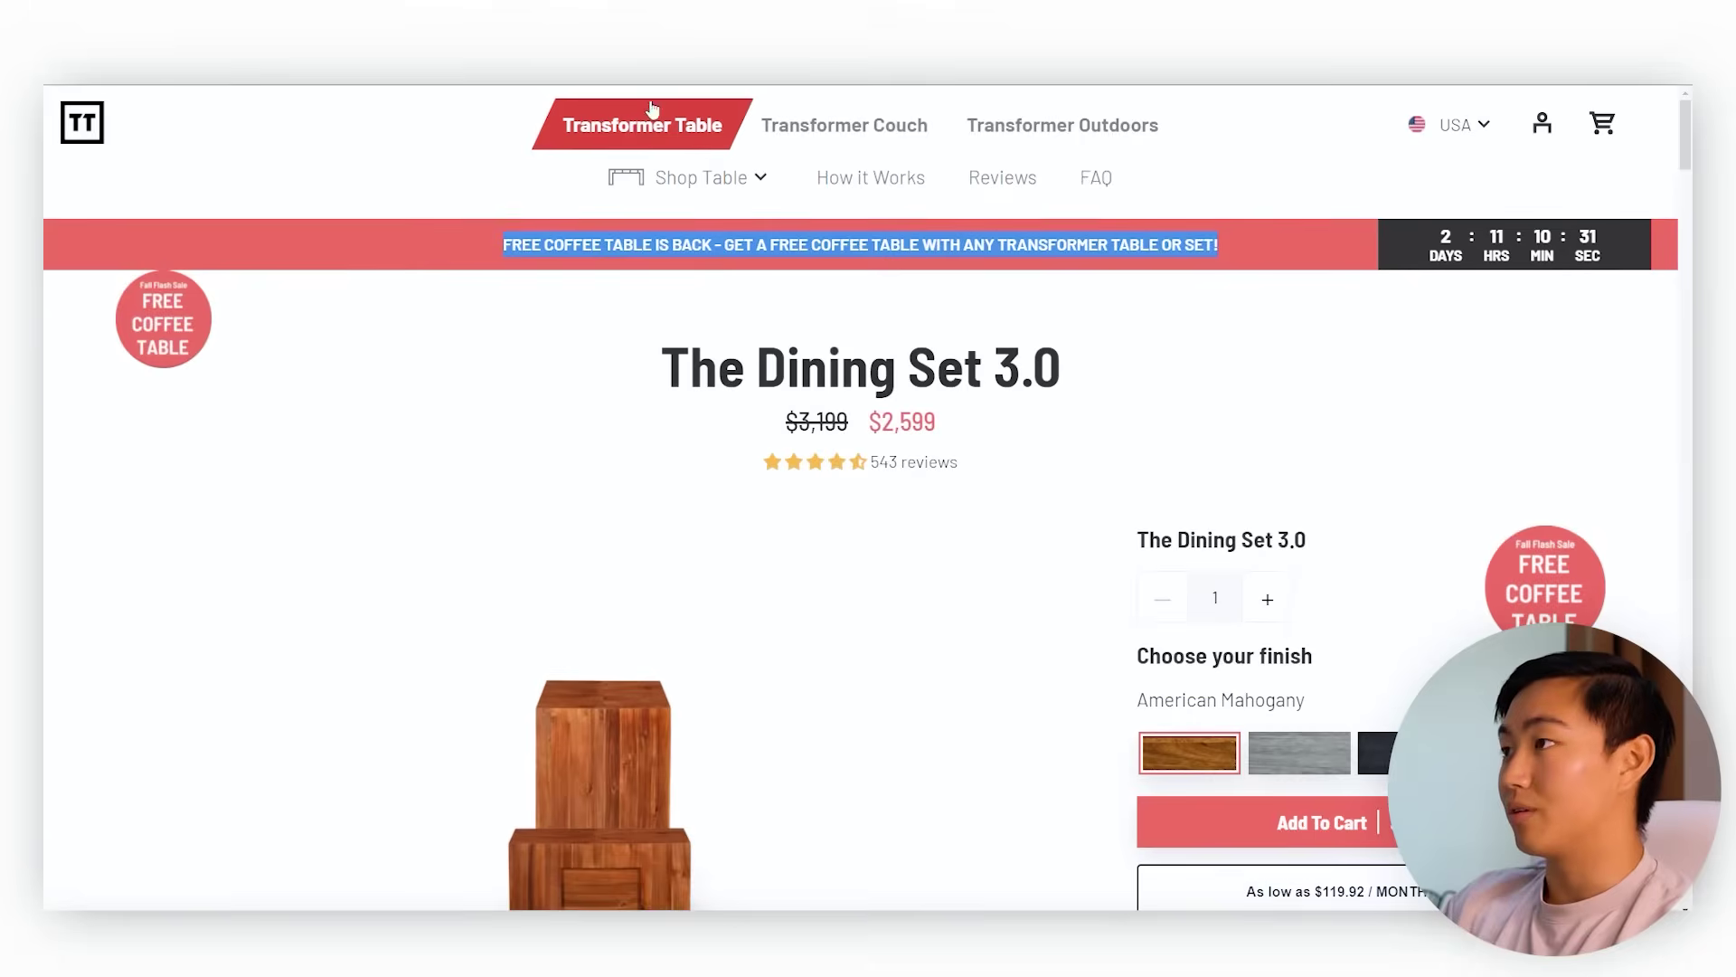
pyautogui.hotkey('alt', 'Tab')
pyautogui.write('Fall Sale: Free')
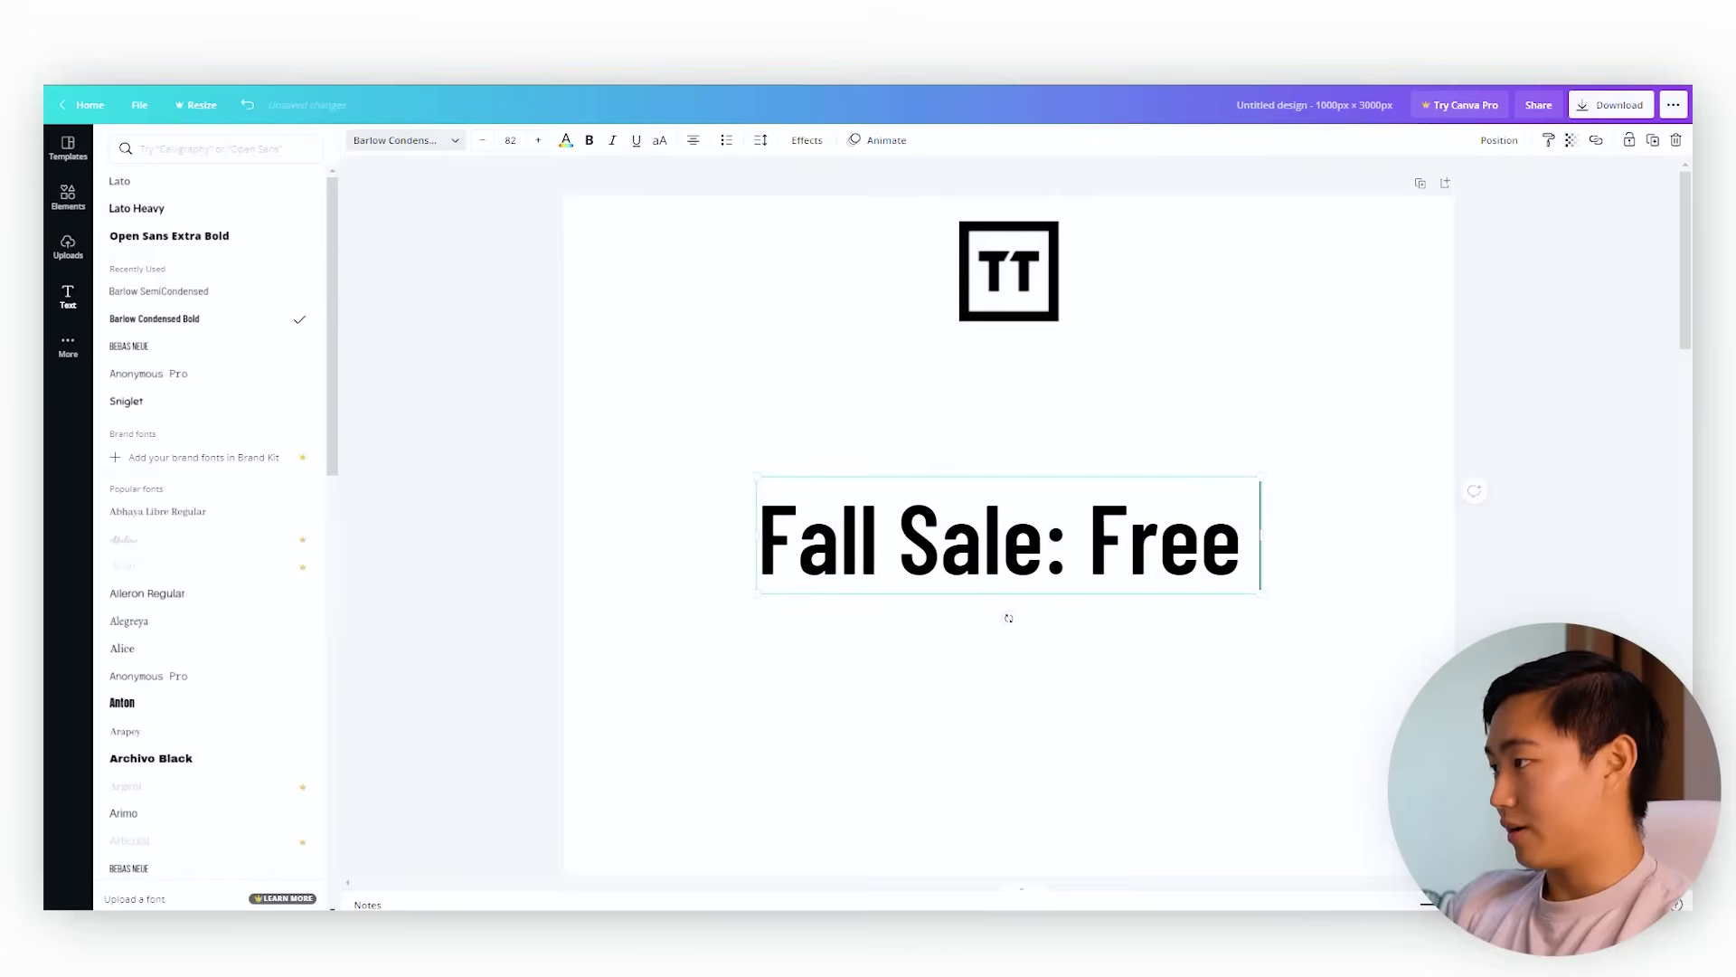
pyautogui.write(' Coffee Table W')
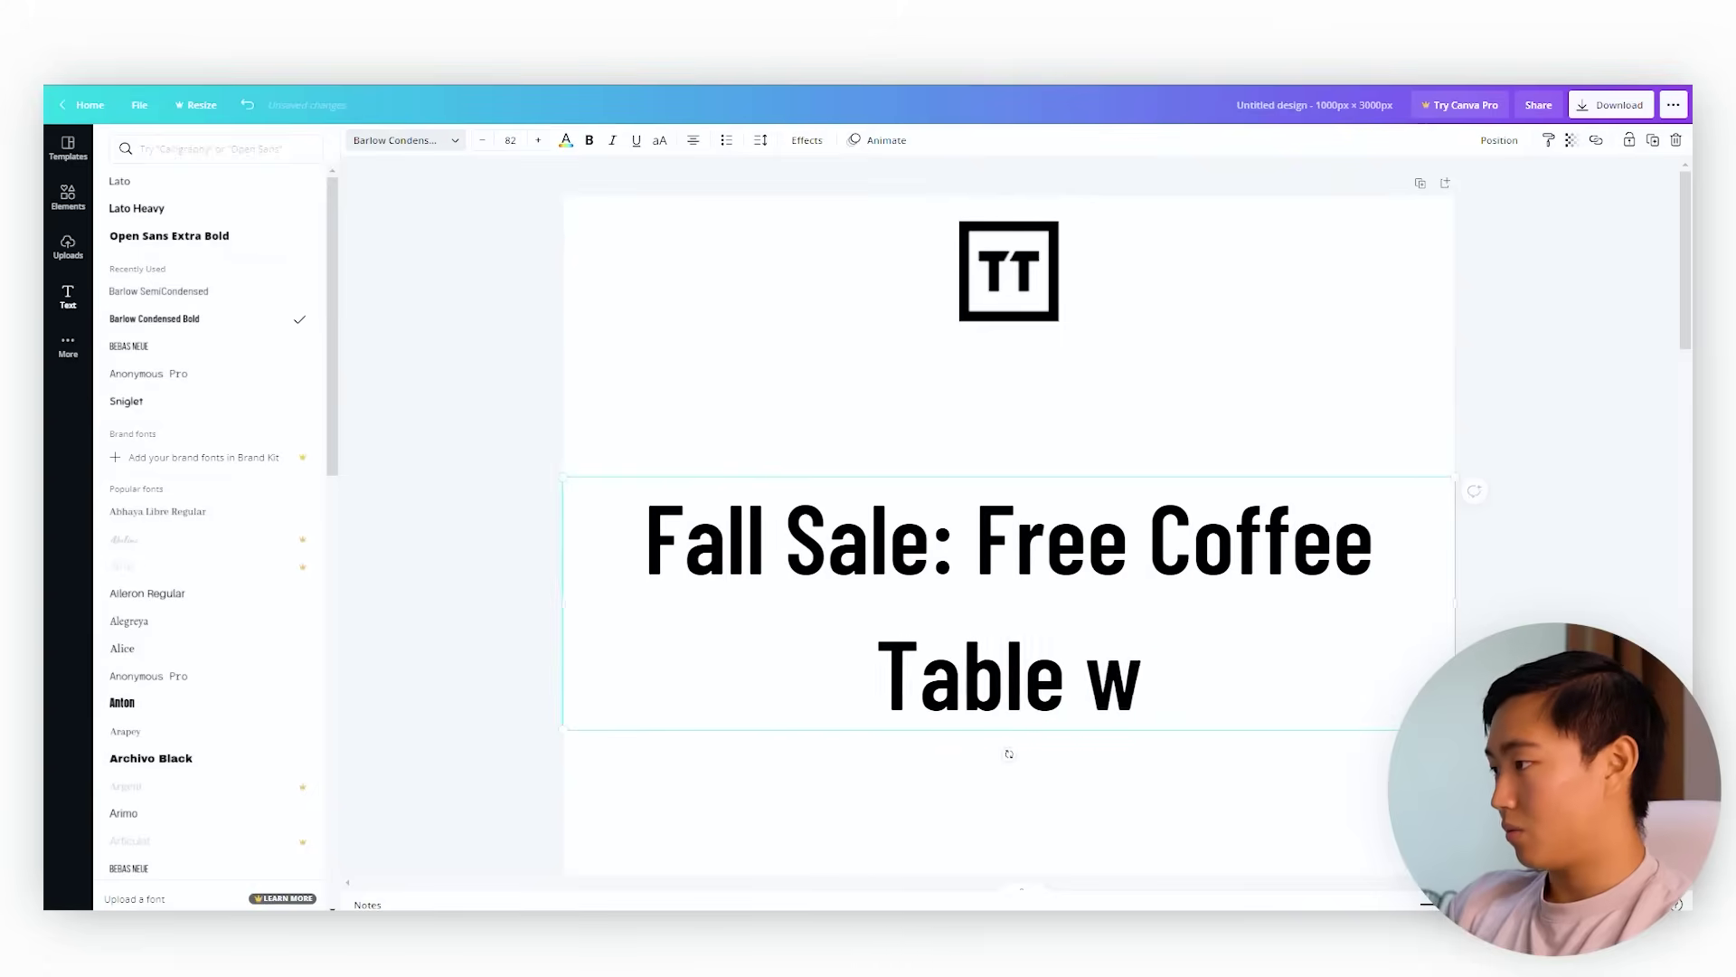
pyautogui.press('BackSpace')
pyautogui.write('- $699 with every Table Ordered')
pyautogui.click(895, 674)
pyautogui.press('BackSpace')
pyautogui.press('BackSpace')
pyautogui.write('worth')
pyautogui.hotkey('ctrl', 'a')
# - Set the headline to size 51, delete 'Fall Sale: ', and move it up under the logo
pyautogui.scroll(-1, 1479, 585)
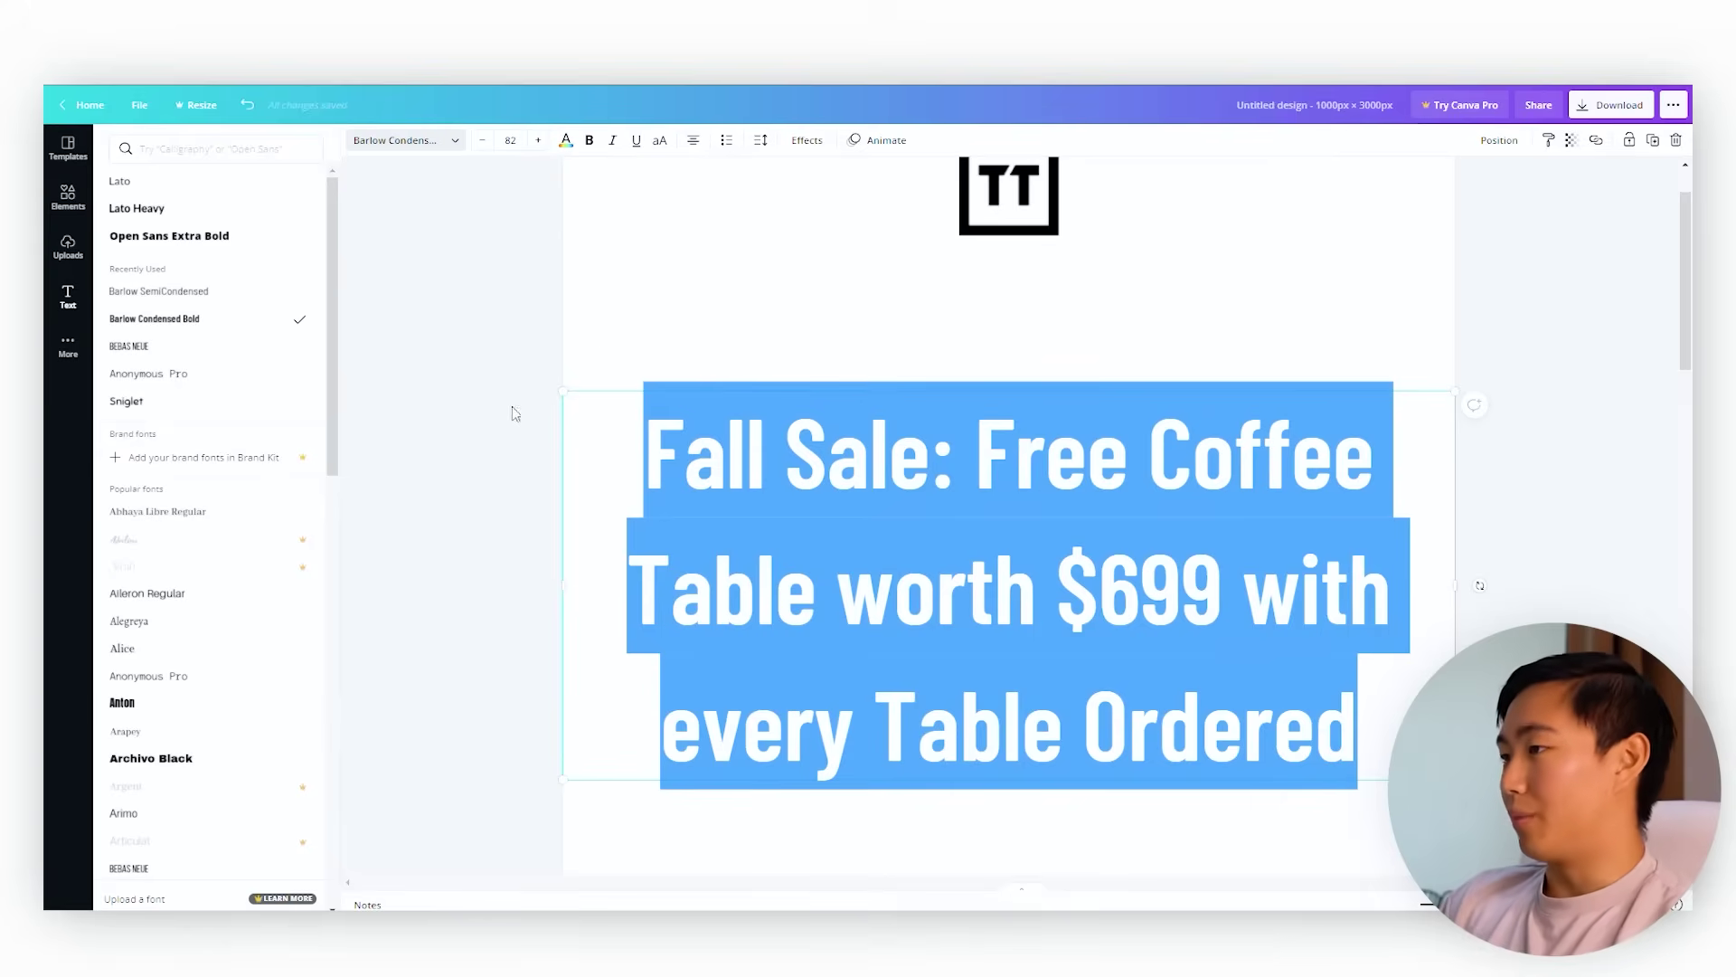
pyautogui.click(510, 140)
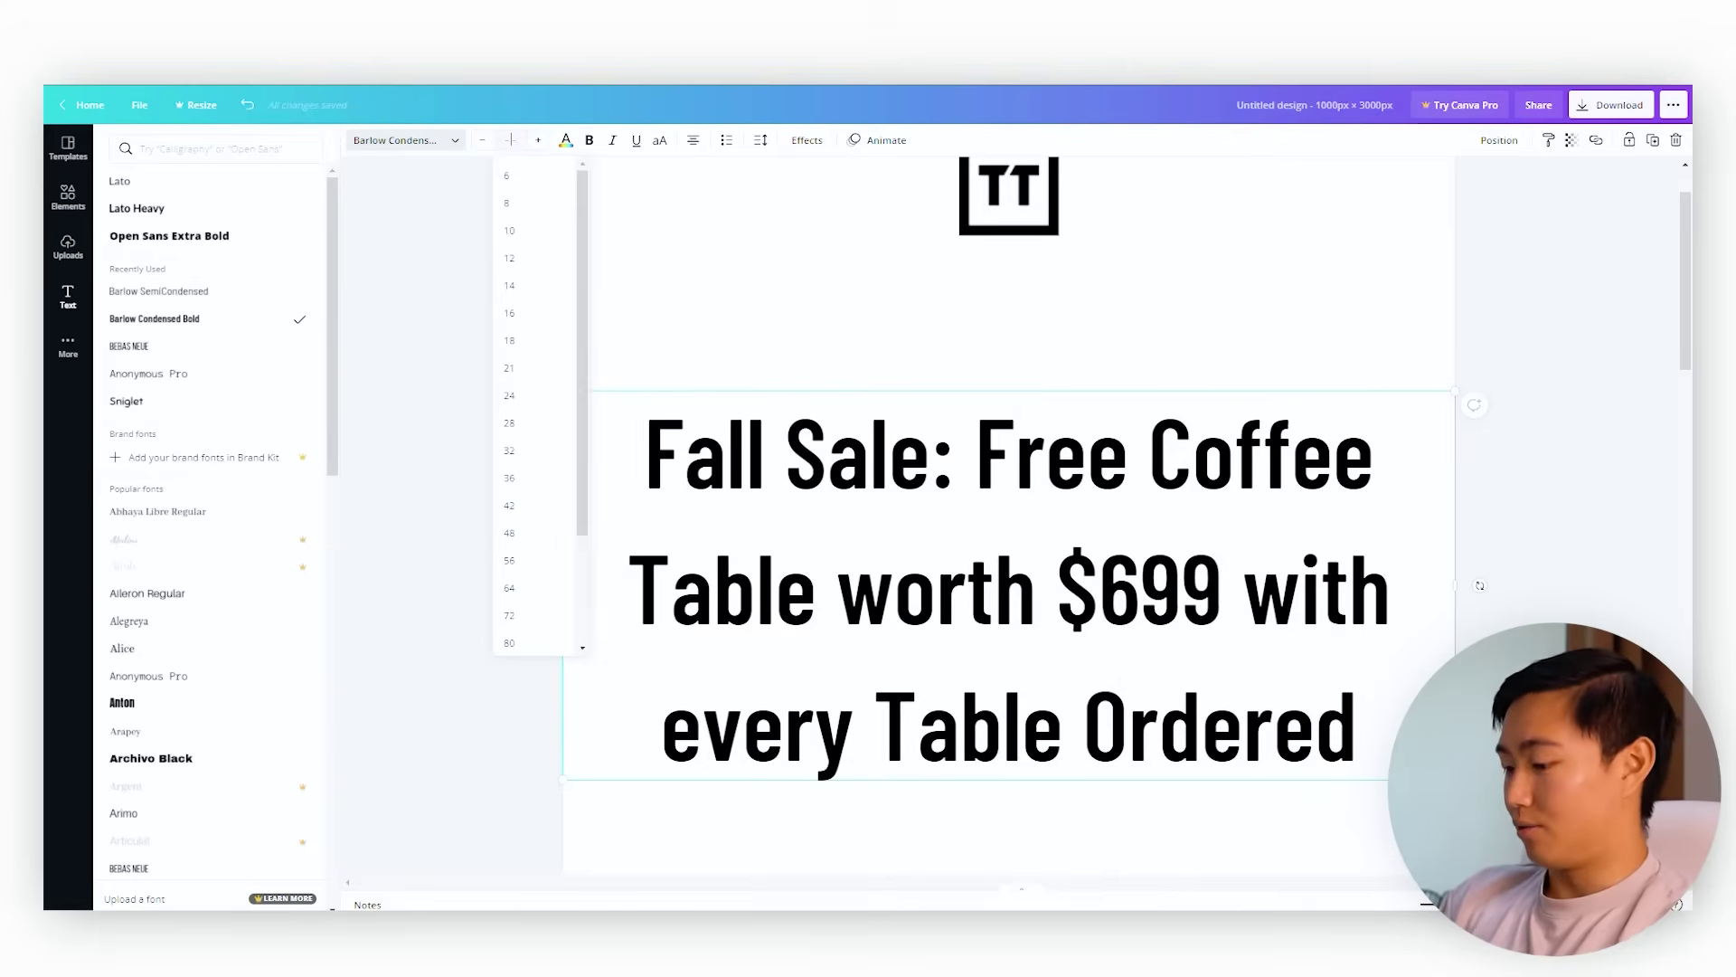
pyautogui.press('Return')
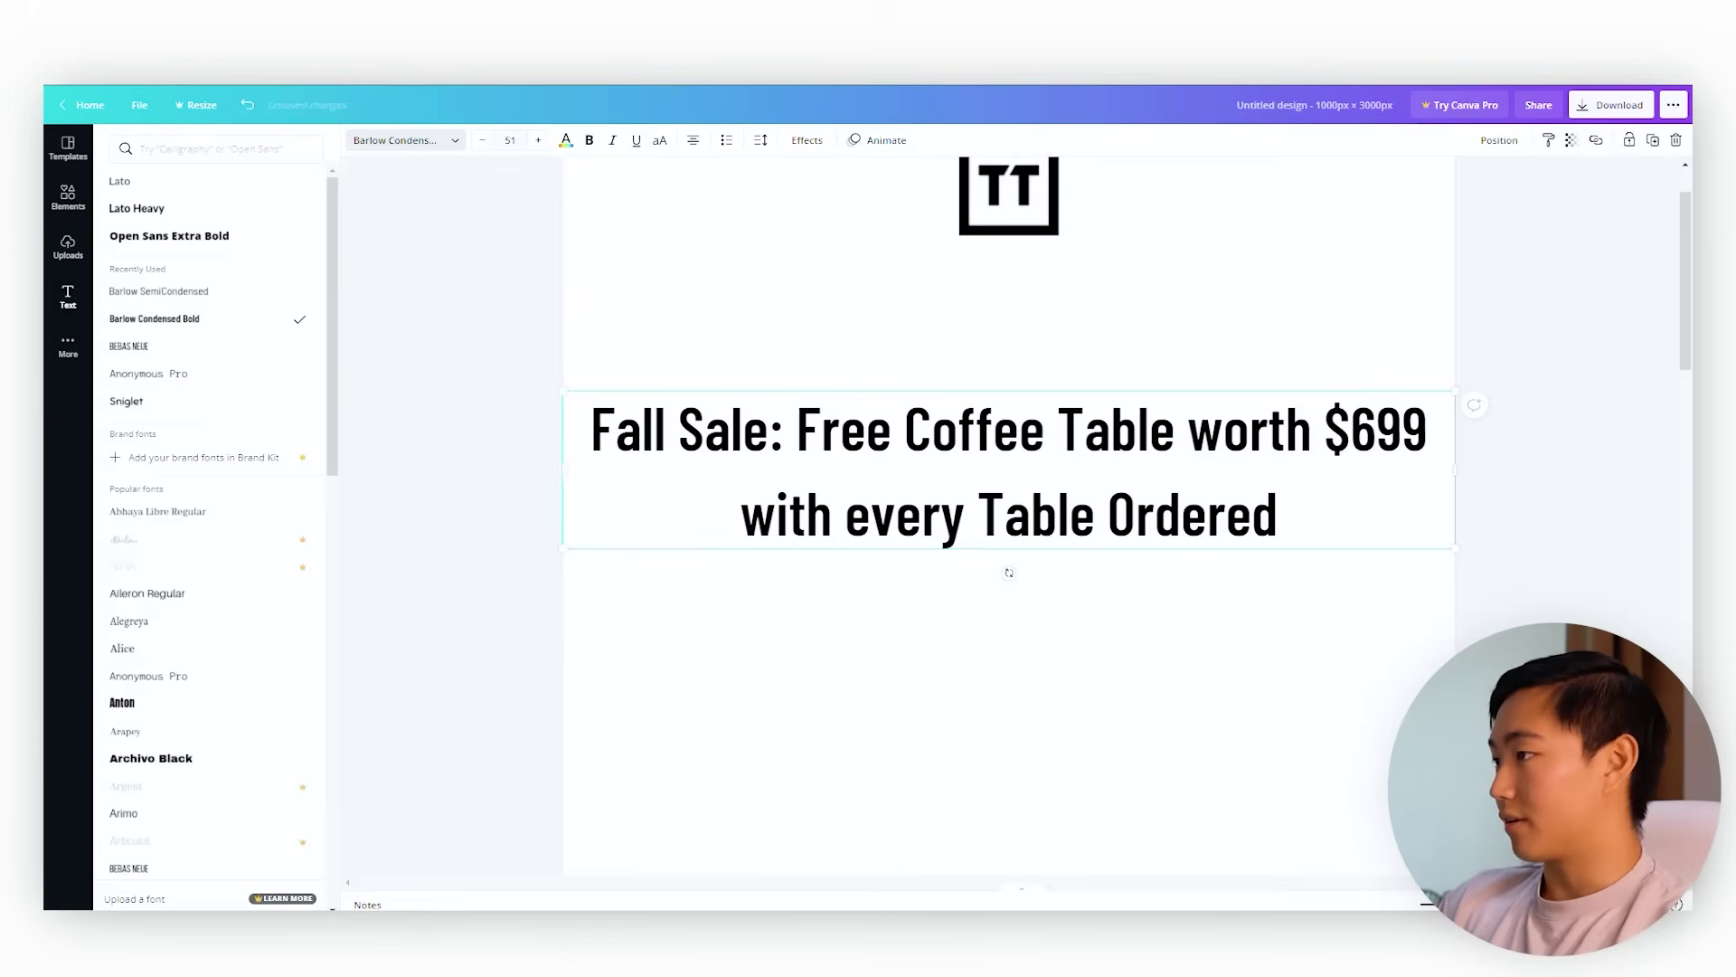
pyautogui.moveTo(796, 515); pyautogui.dragTo(464, 515)
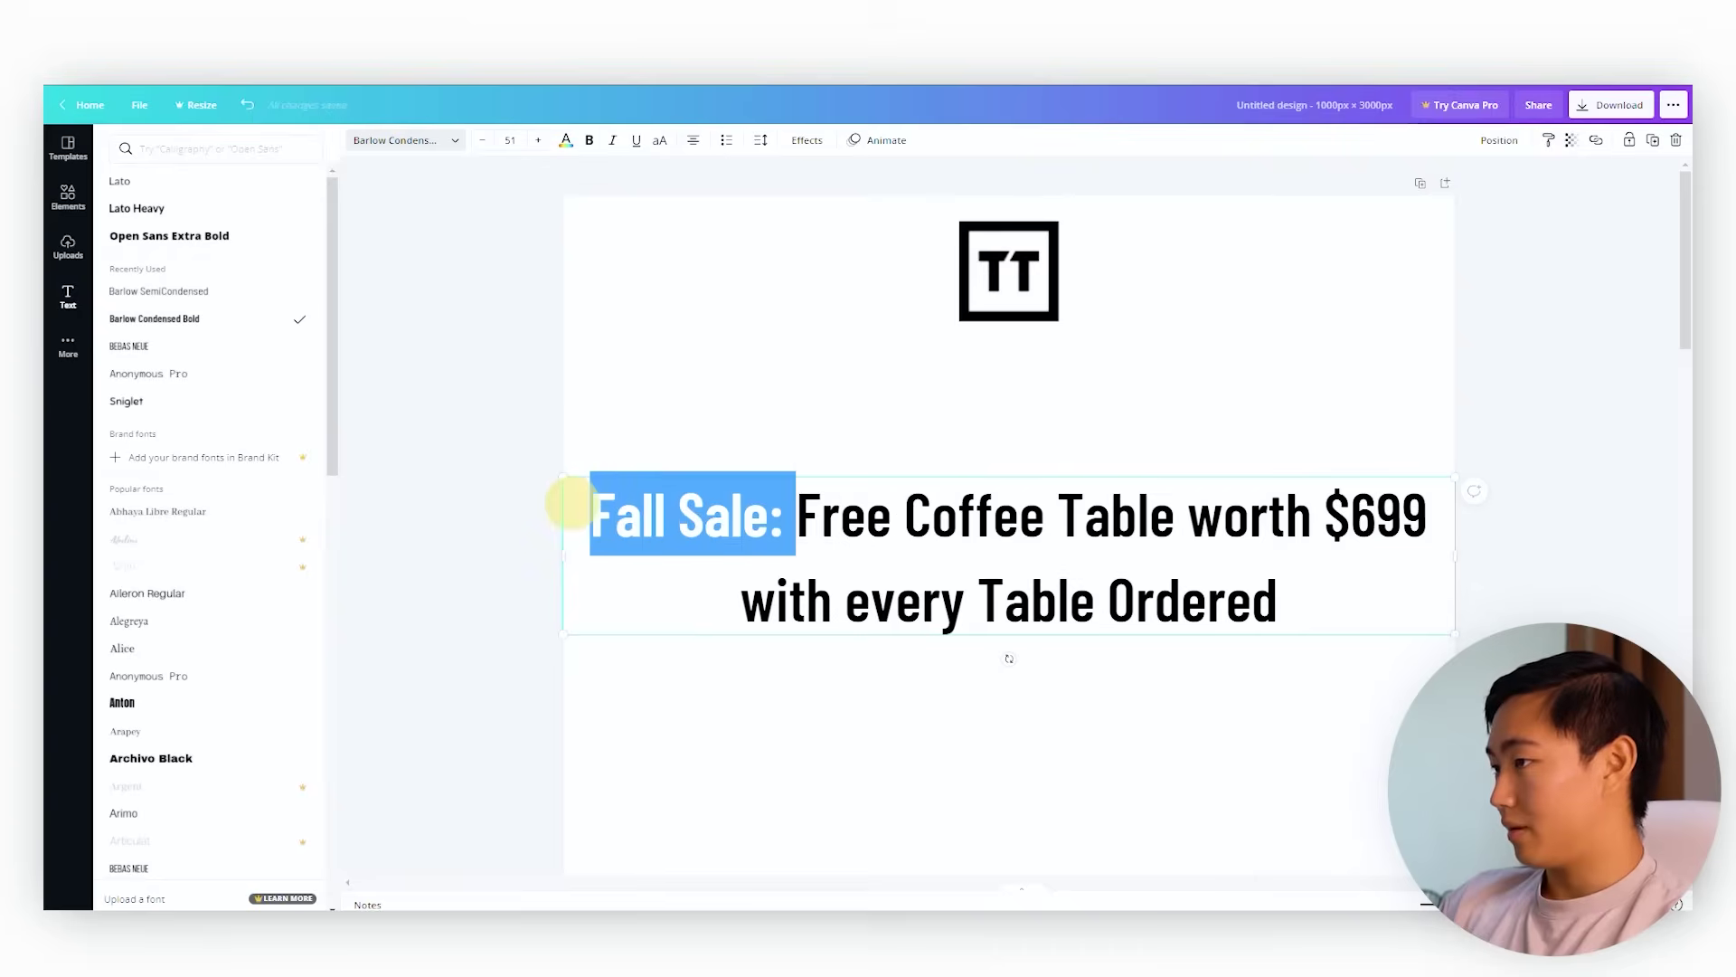
pyautogui.press('BackSpace')
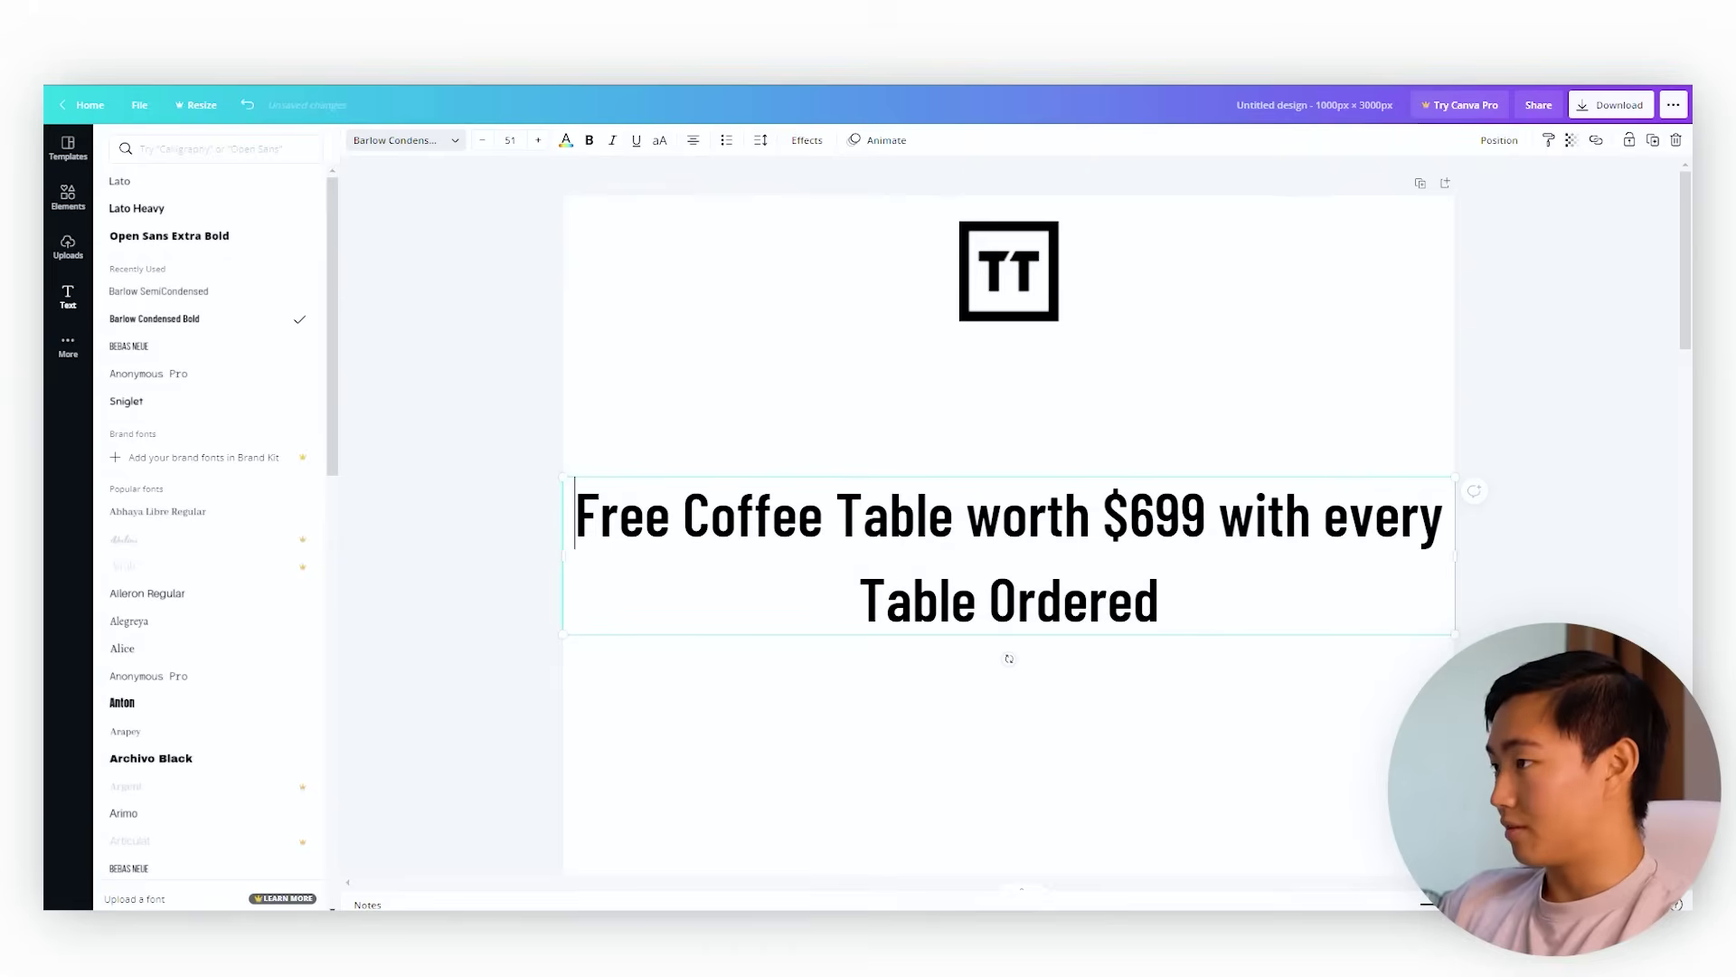
pyautogui.moveTo(564, 555); pyautogui.dragTo(663, 555)
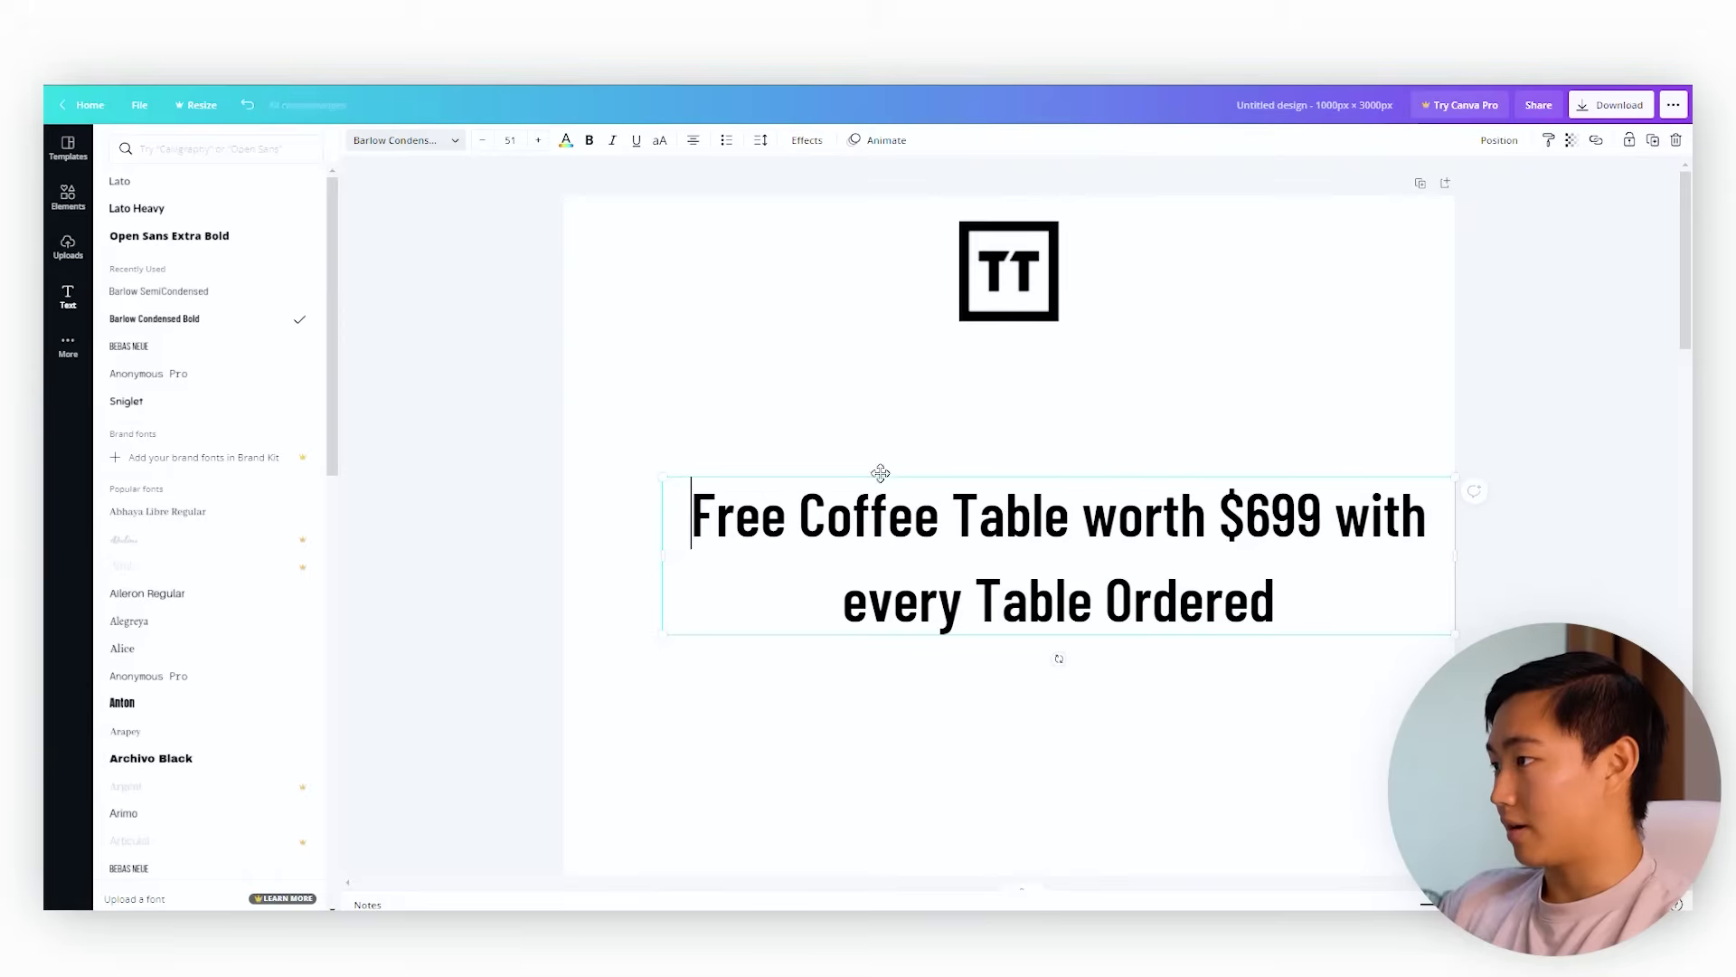
pyautogui.moveTo(875, 468); pyautogui.dragTo(832, 362)
# - Capitalise 'With' and 'Every' in the headline and select '$699'
pyautogui.click(813, 492)
pyautogui.press('BackSpace')
pyautogui.write('E')
pyautogui.click(1321, 403)
pyautogui.press('BackSpace')
pyautogui.write('W')
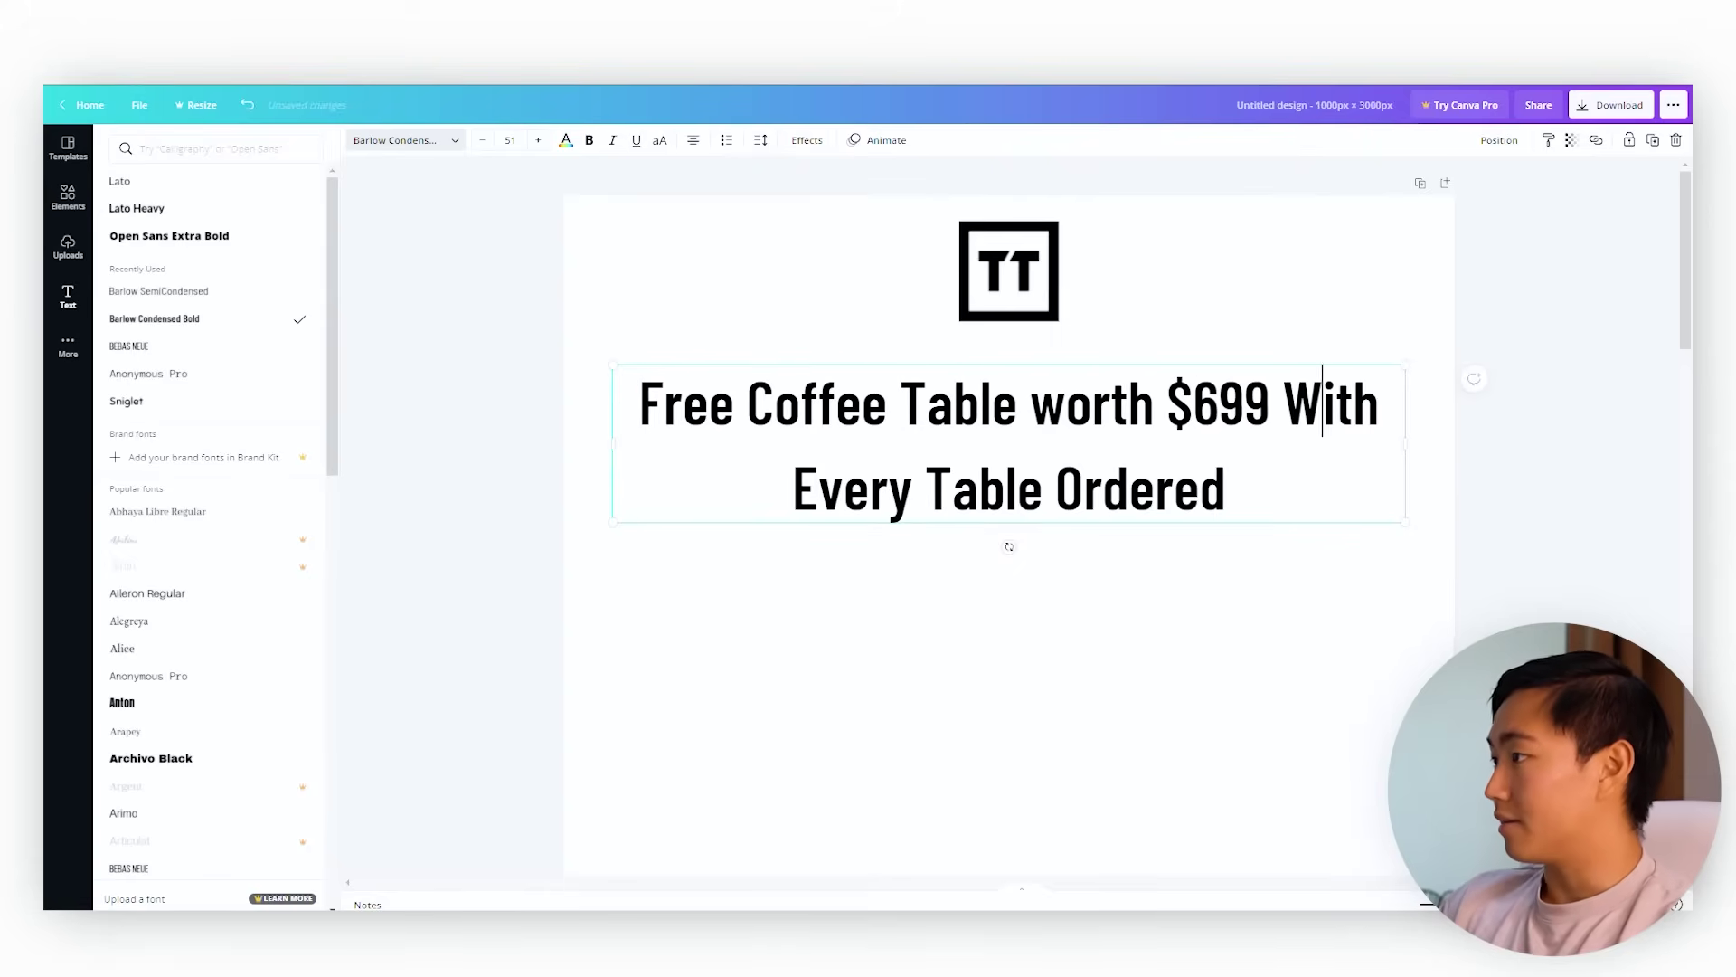
pyautogui.press('Left')
pyautogui.press('Left')
pyautogui.hotkey('ctrl', 'shift', 'Left')
pyautogui.hotkey('ctrl', 'shift', 'Left')
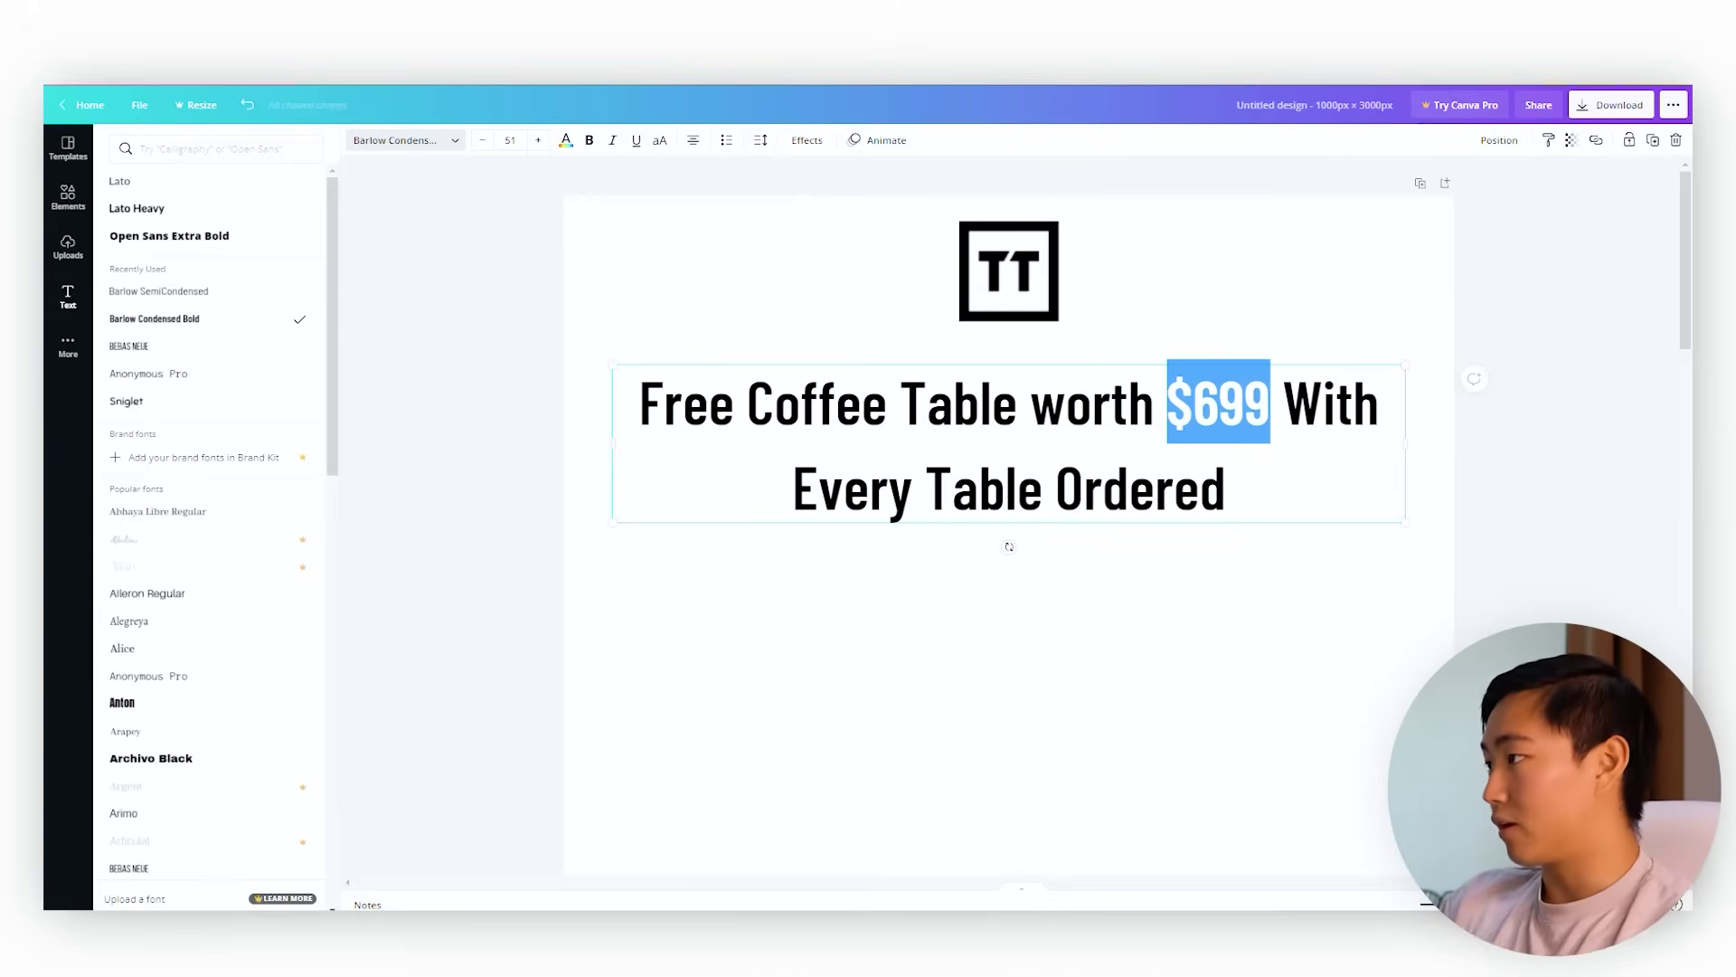
pyautogui.click(68, 295)
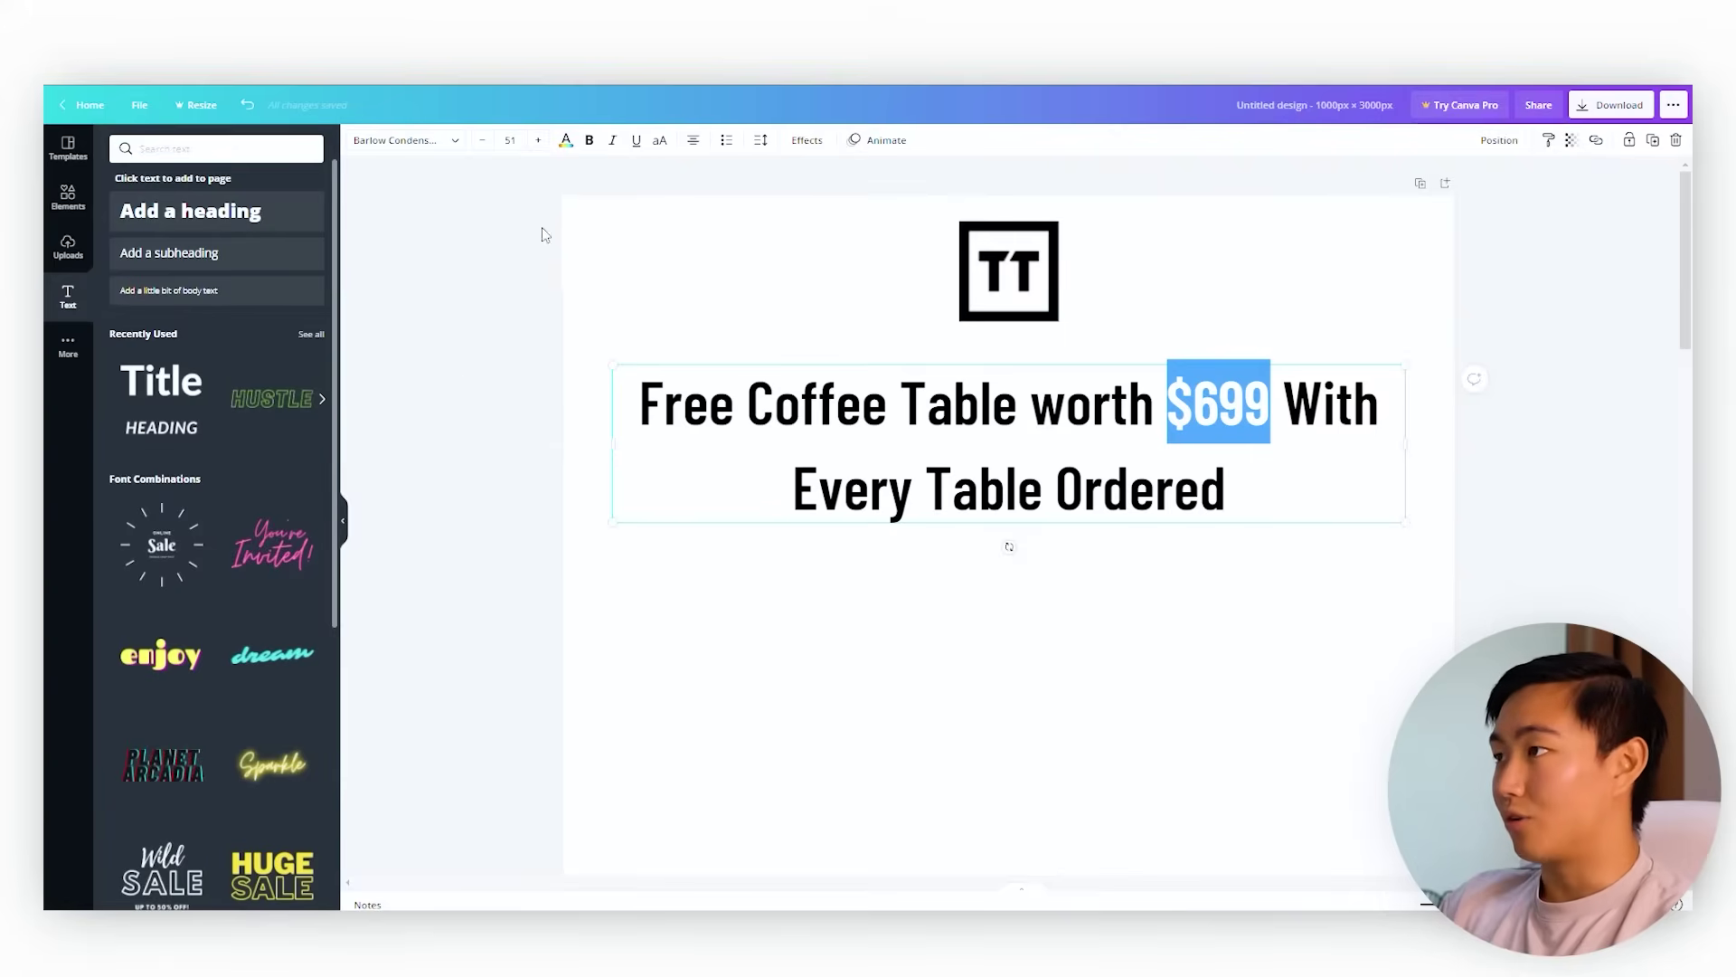
# - Delete the Title text from the grey placeholder on the next page
pyautogui.click(68, 197)
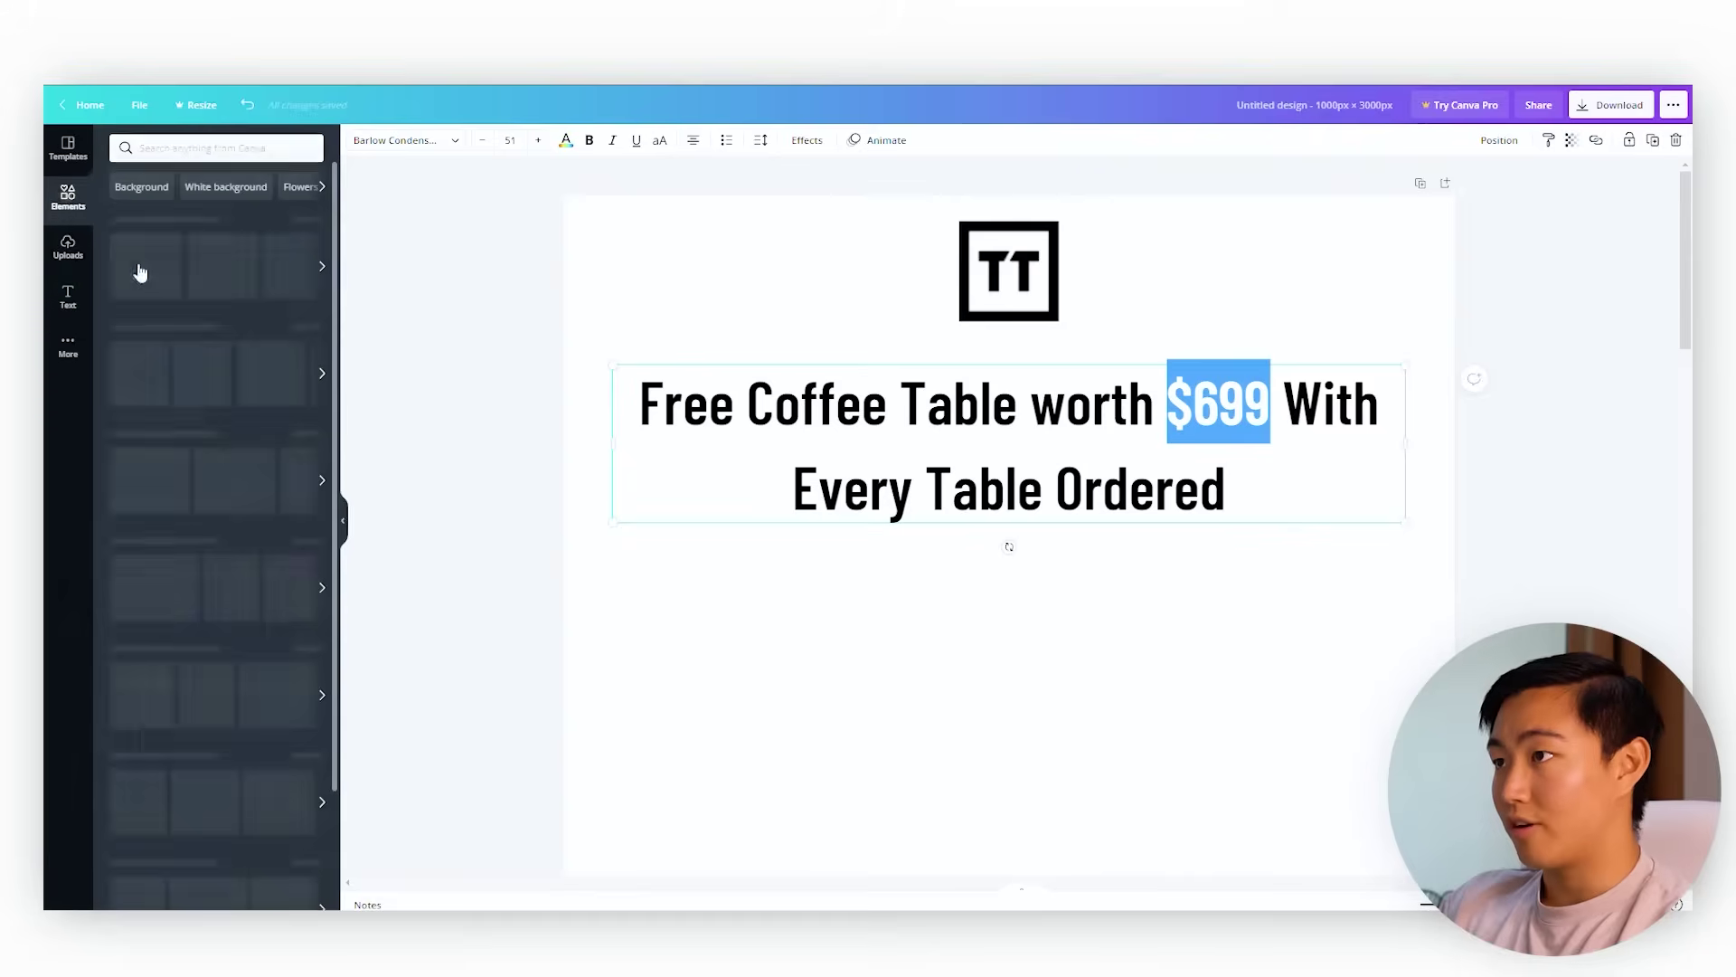
pyautogui.press('Escape')
pyautogui.click(1021, 633)
pyautogui.scroll(-10, 1022, 633)
pyautogui.click(1043, 394)
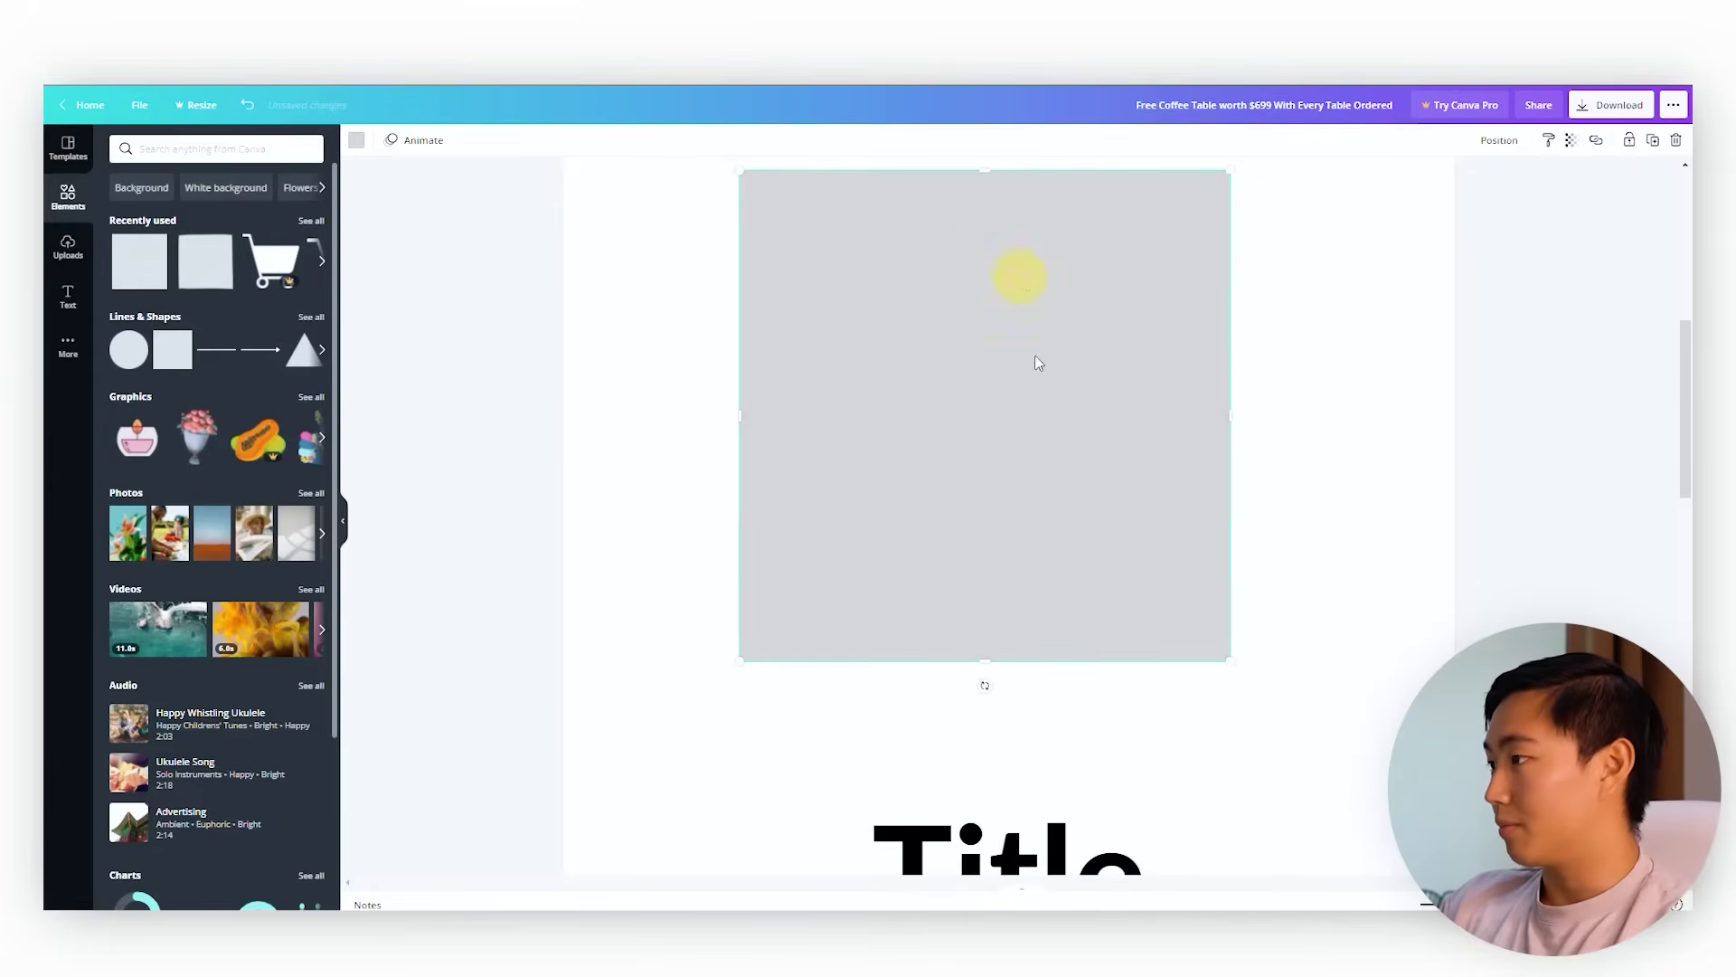
pyautogui.click(1085, 818)
pyautogui.press('Delete')
pyautogui.scroll(5, 1048, 517)
# - Fit the grey box behind 'Free Coffee Table worth $699' and colour it coral red #DB6363
pyautogui.moveTo(988, 760); pyautogui.dragTo(833, 294)
pyautogui.moveTo(586, 221); pyautogui.dragTo(820, 456)
pyautogui.moveTo(950, 455); pyautogui.dragTo(938, 582)
pyautogui.moveTo(1073, 663); pyautogui.dragTo(878, 318)
pyautogui.moveTo(878, 319); pyautogui.dragTo(1276, 318)
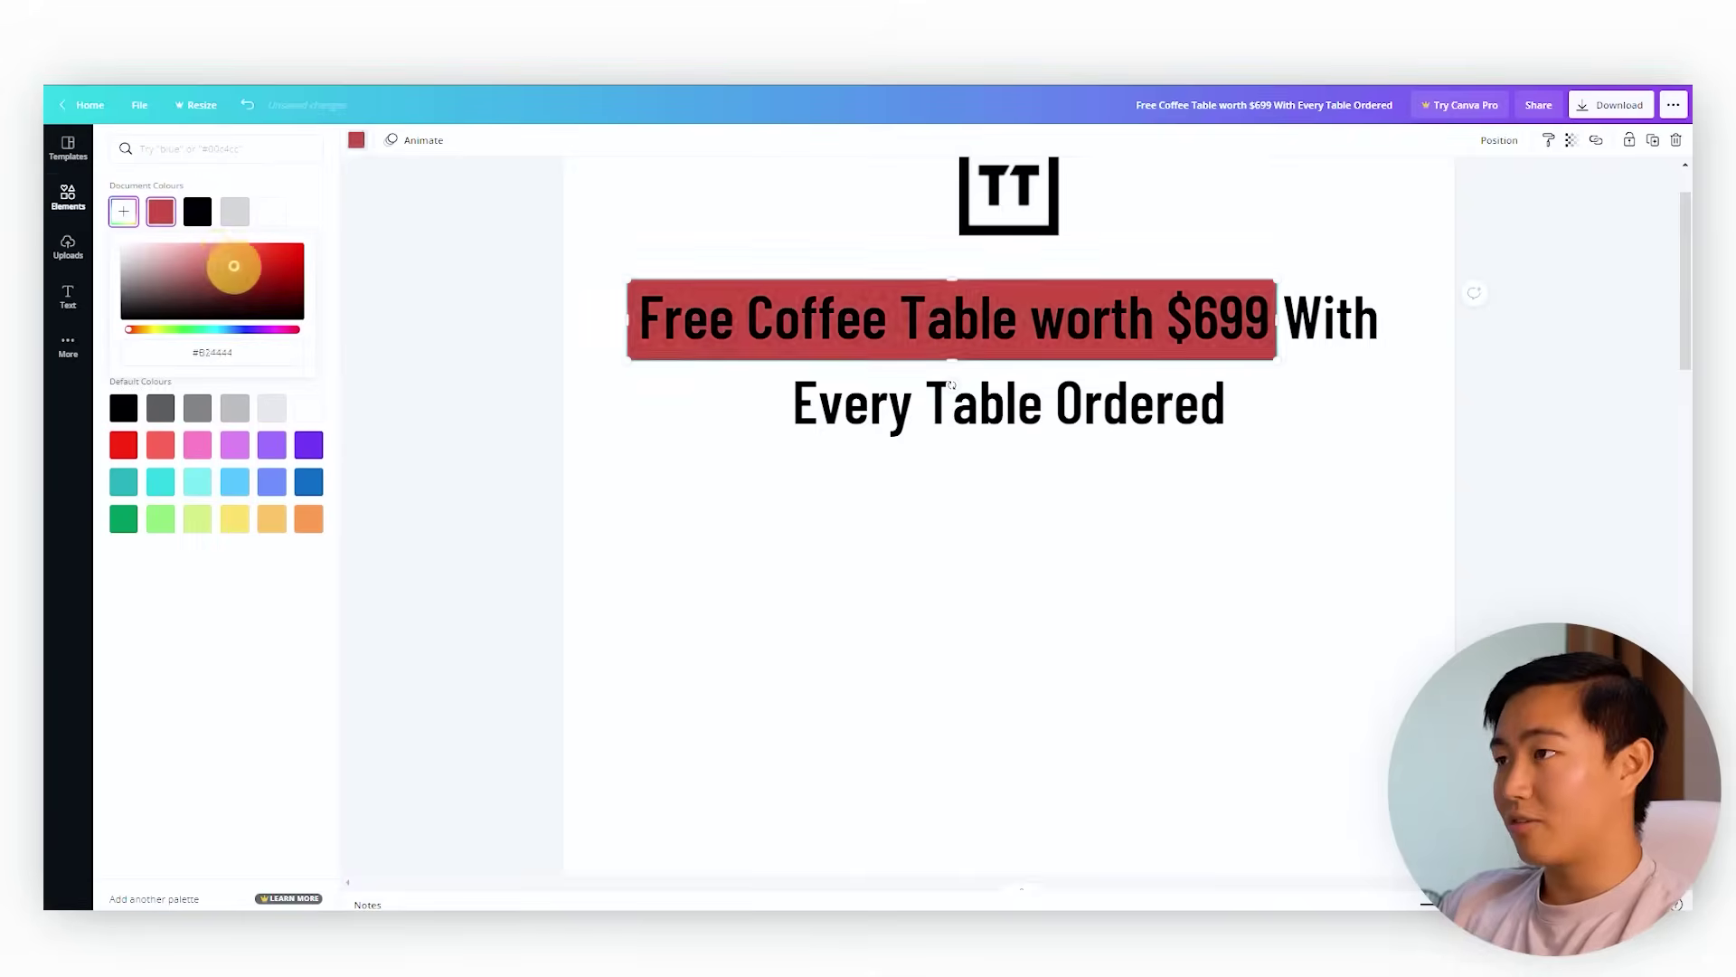
pyautogui.click(220, 256)
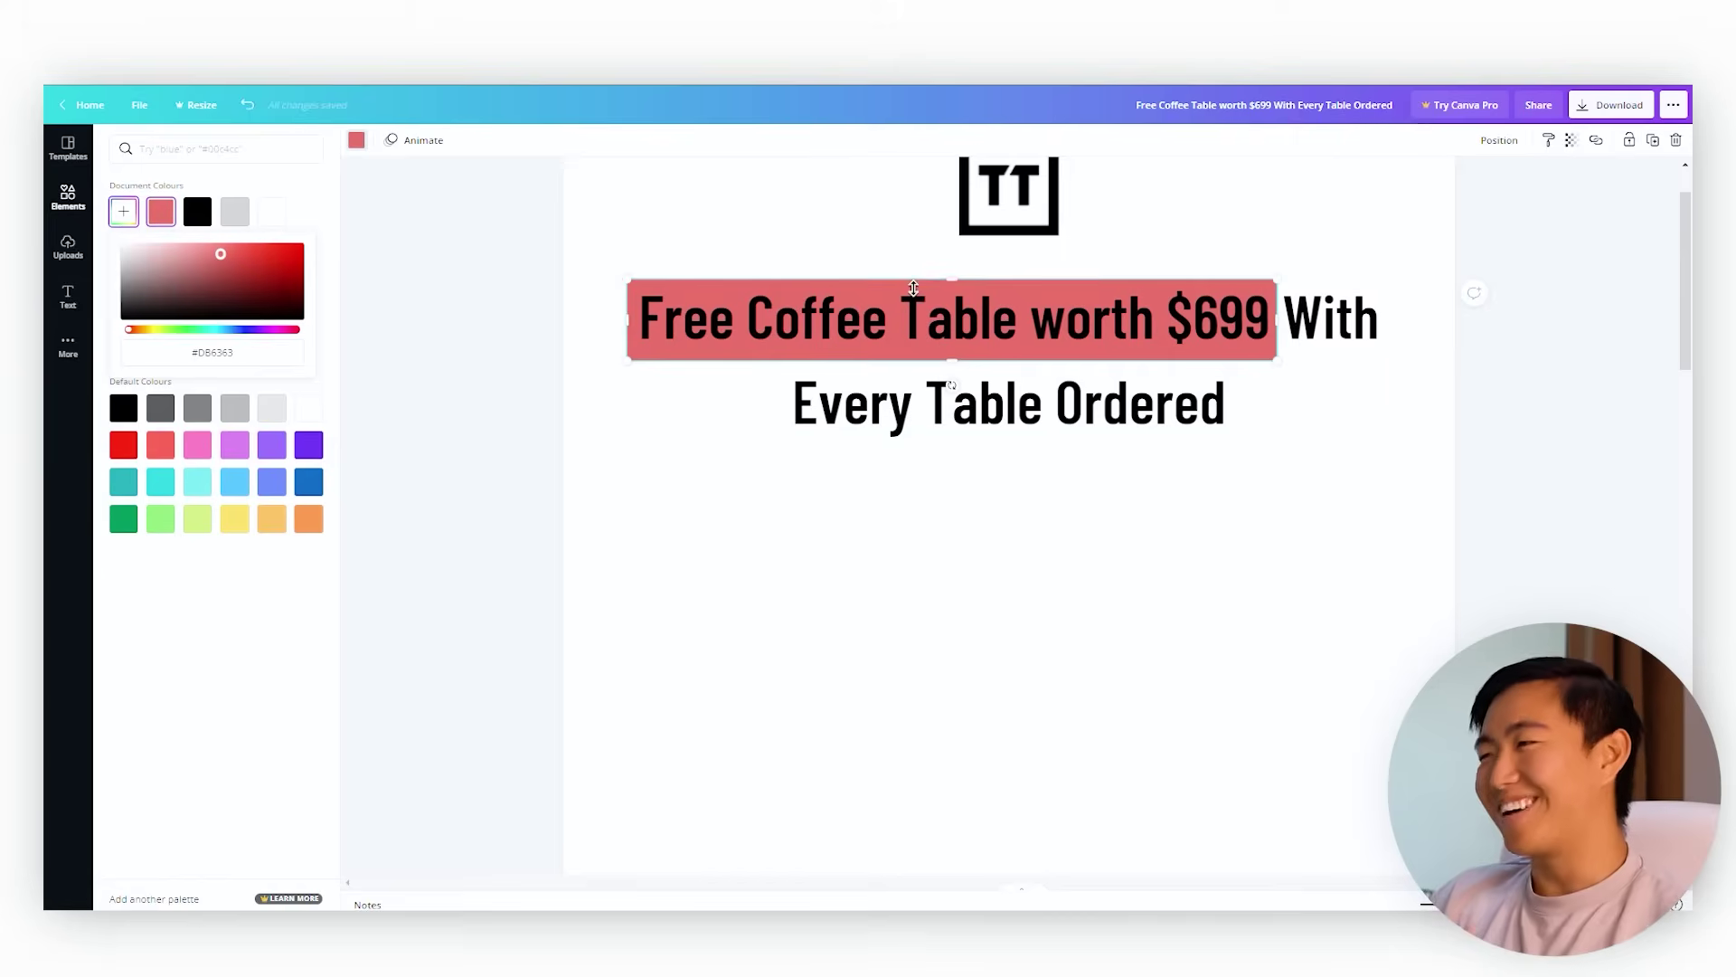
pyautogui.scroll(1, 1316, 321)
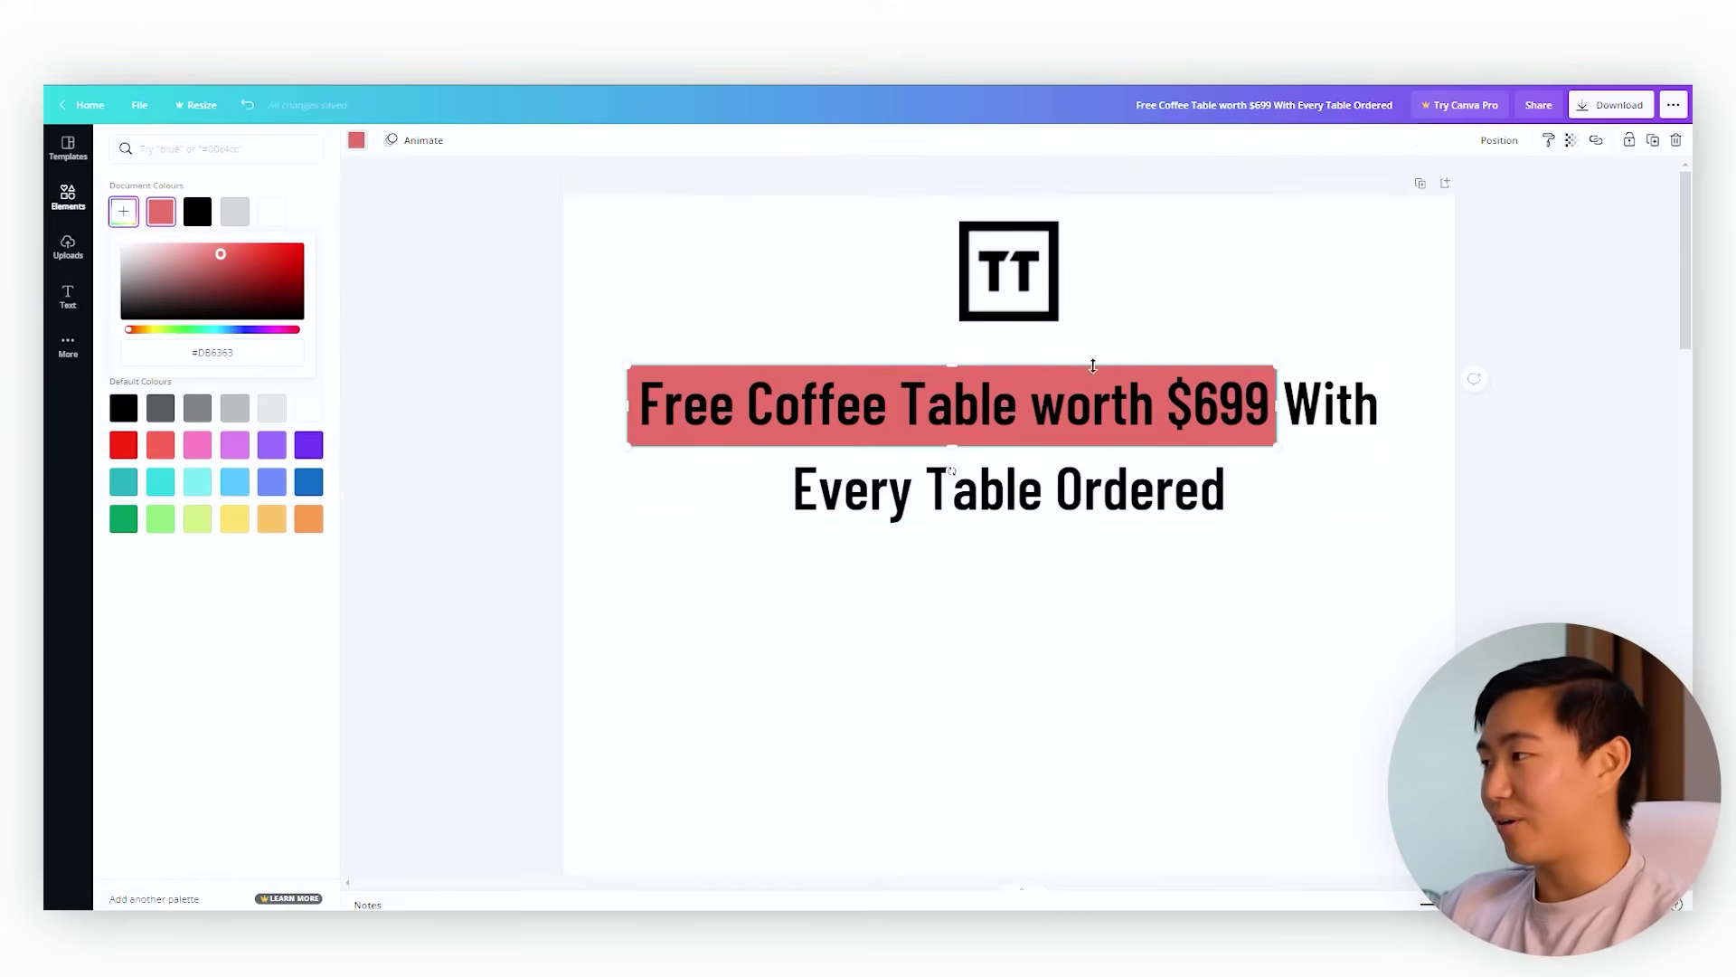
# - Make the text 'Free Coffee Table worth $699' white on its red highlight
pyautogui.click(1279, 342)
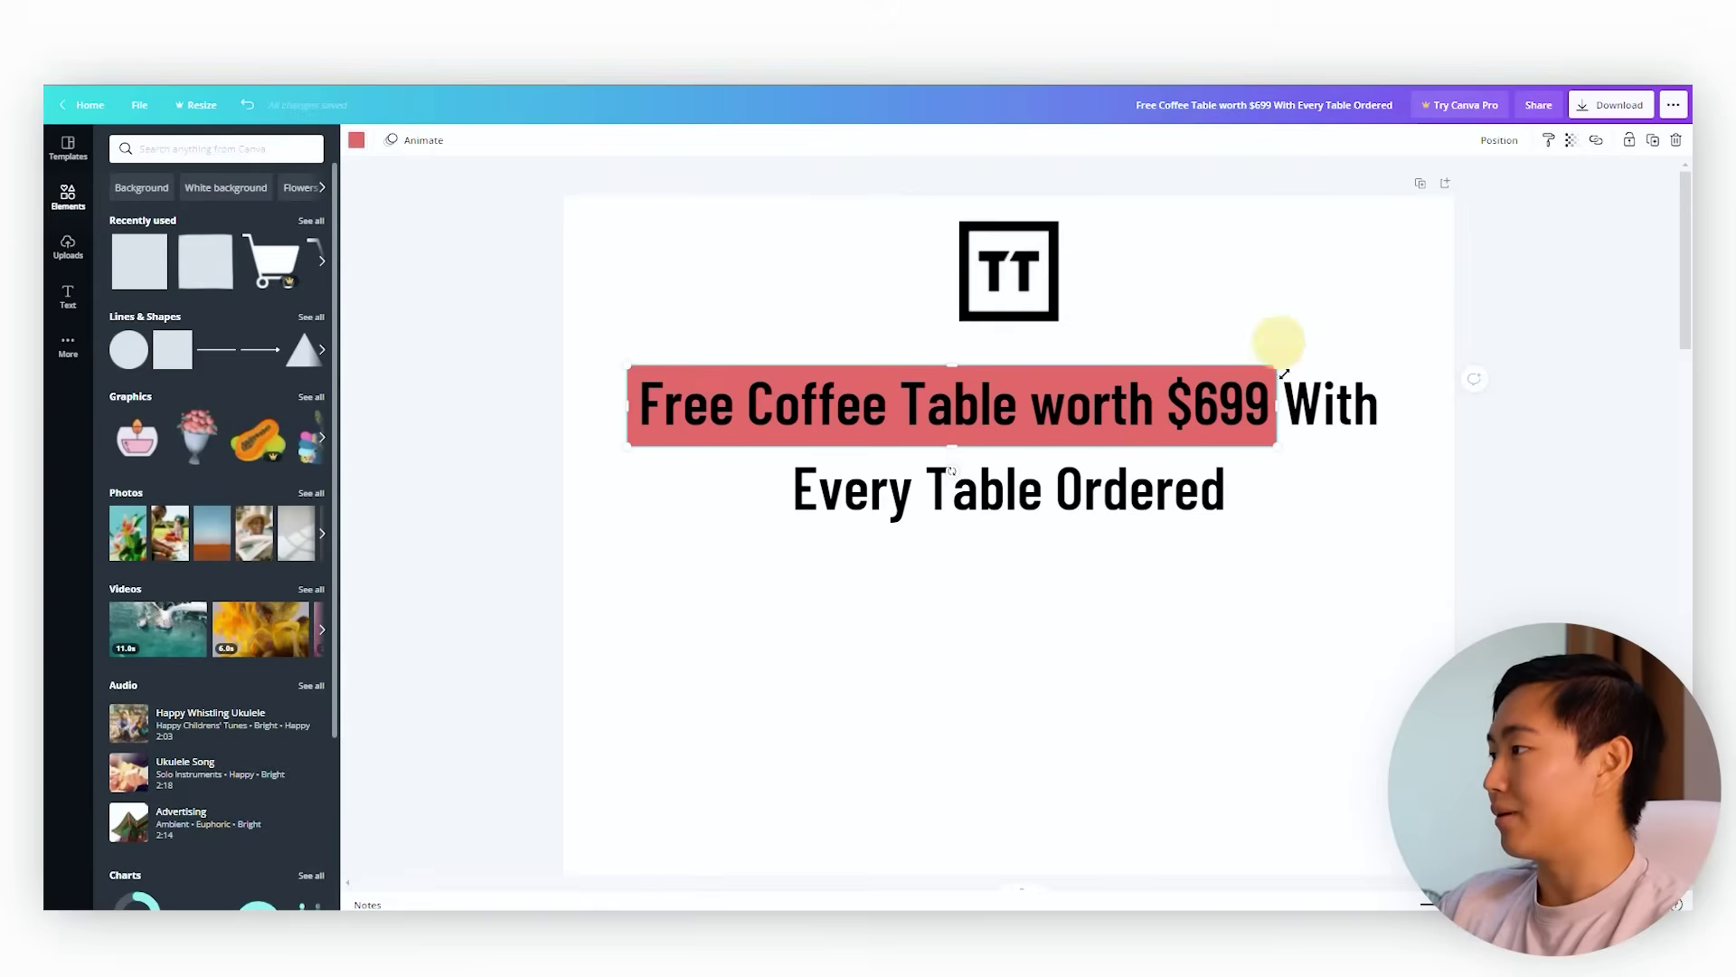
pyautogui.click(1233, 401)
pyautogui.moveTo(1282, 402); pyautogui.dragTo(604, 401)
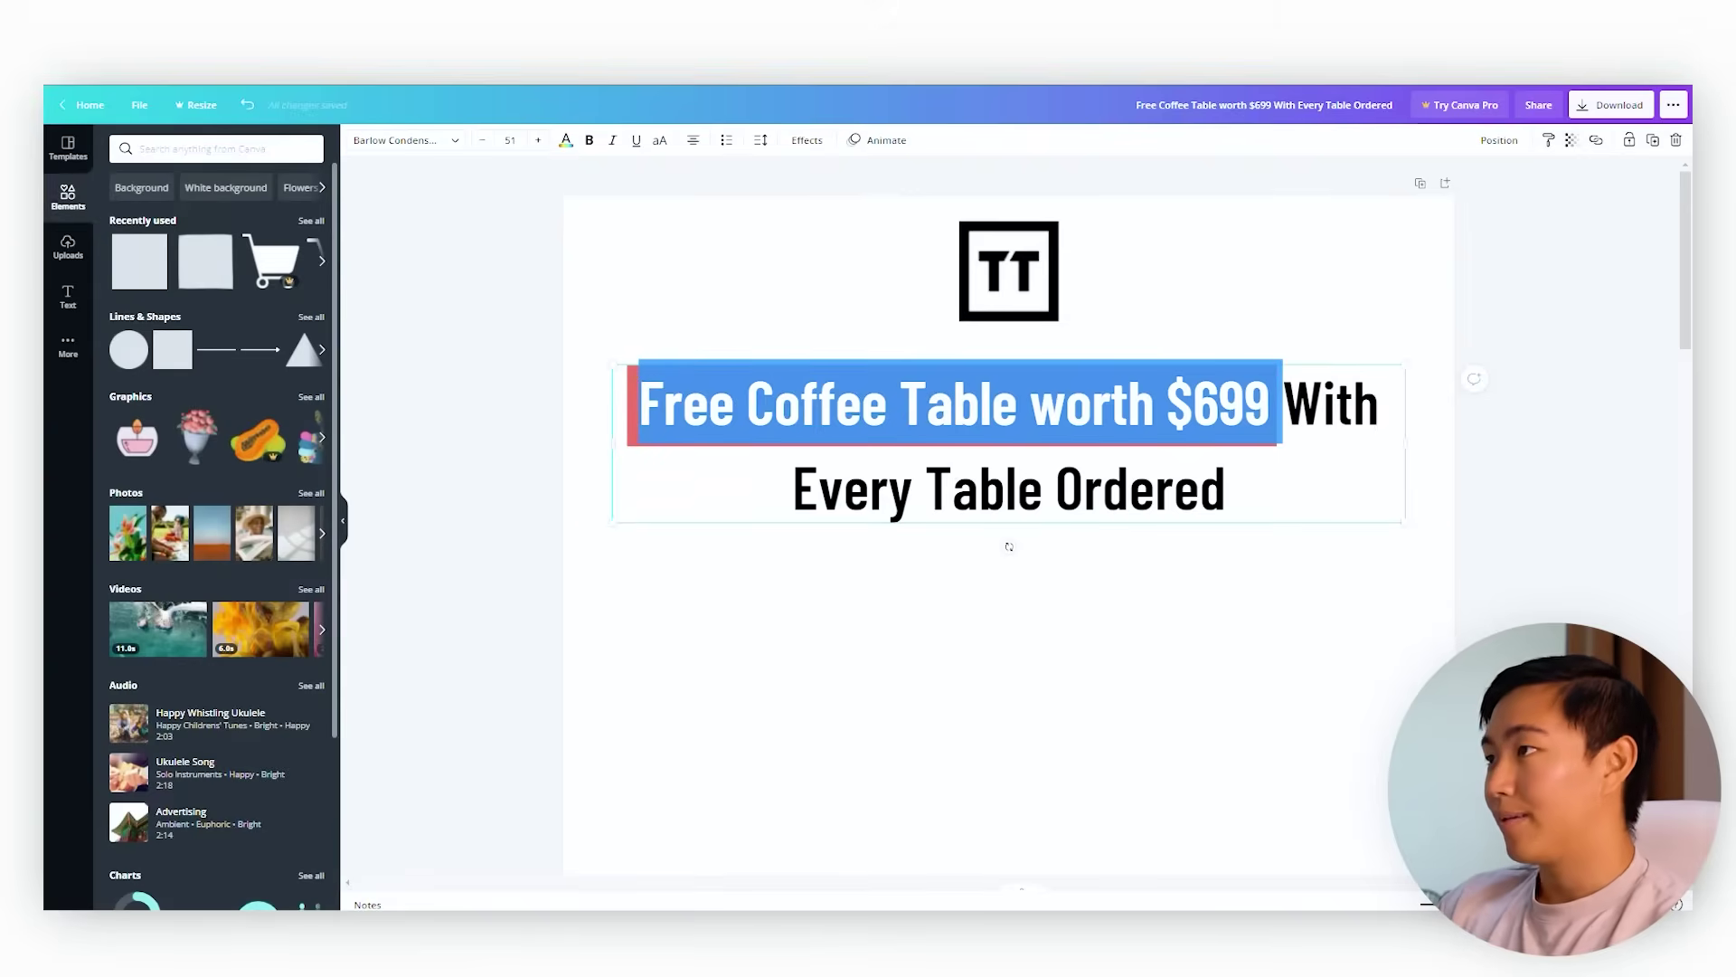
pyautogui.click(571, 145)
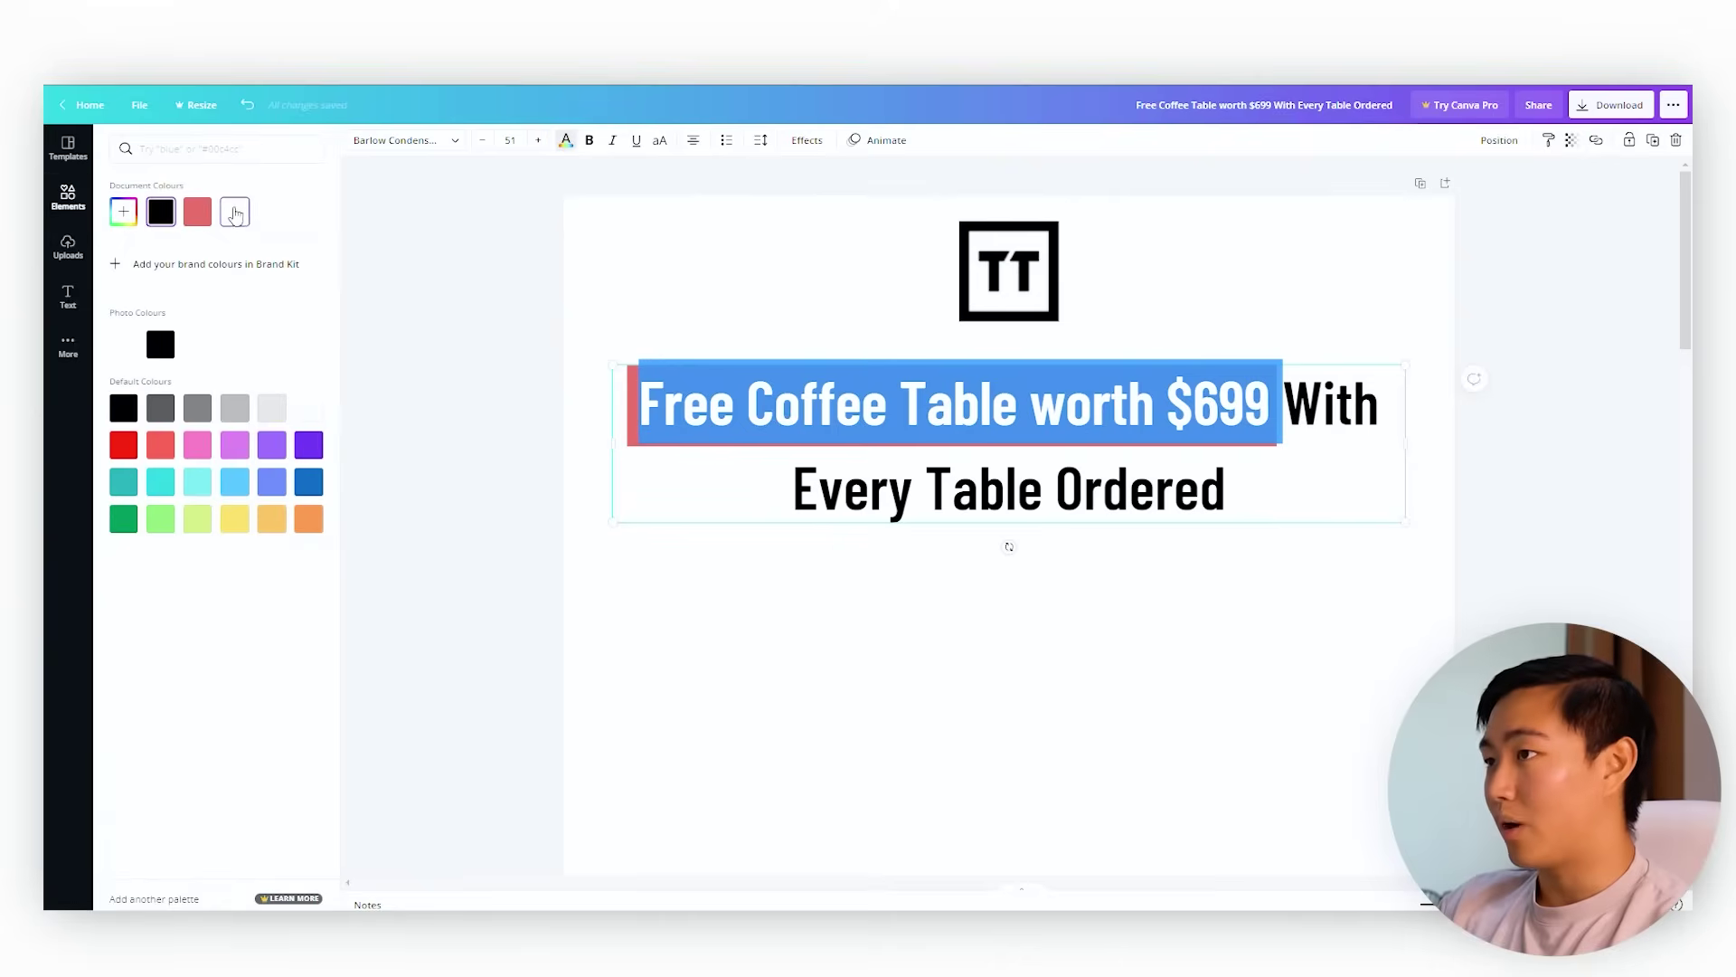
pyautogui.click(1357, 489)
pyautogui.scroll(-2, 1451, 530)
pyautogui.click(1192, 339)
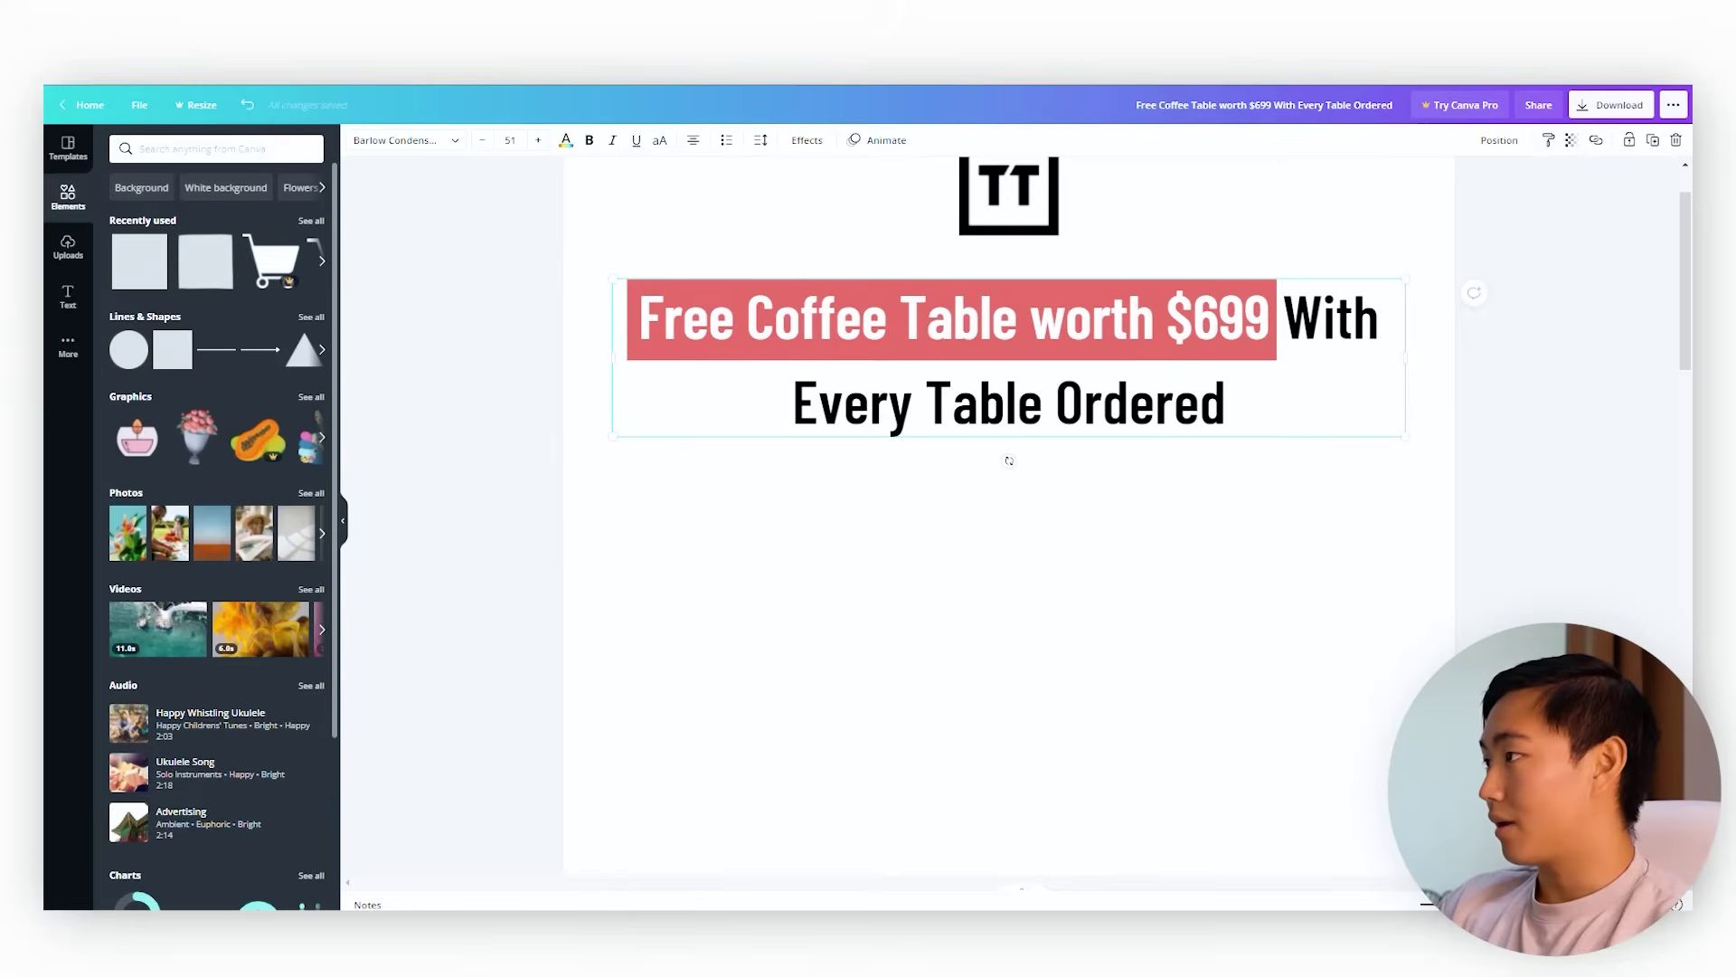
pyautogui.click(1253, 342)
pyautogui.click(1033, 355)
pyautogui.click(627, 282)
pyautogui.scroll(1, 627, 282)
pyautogui.click(802, 302)
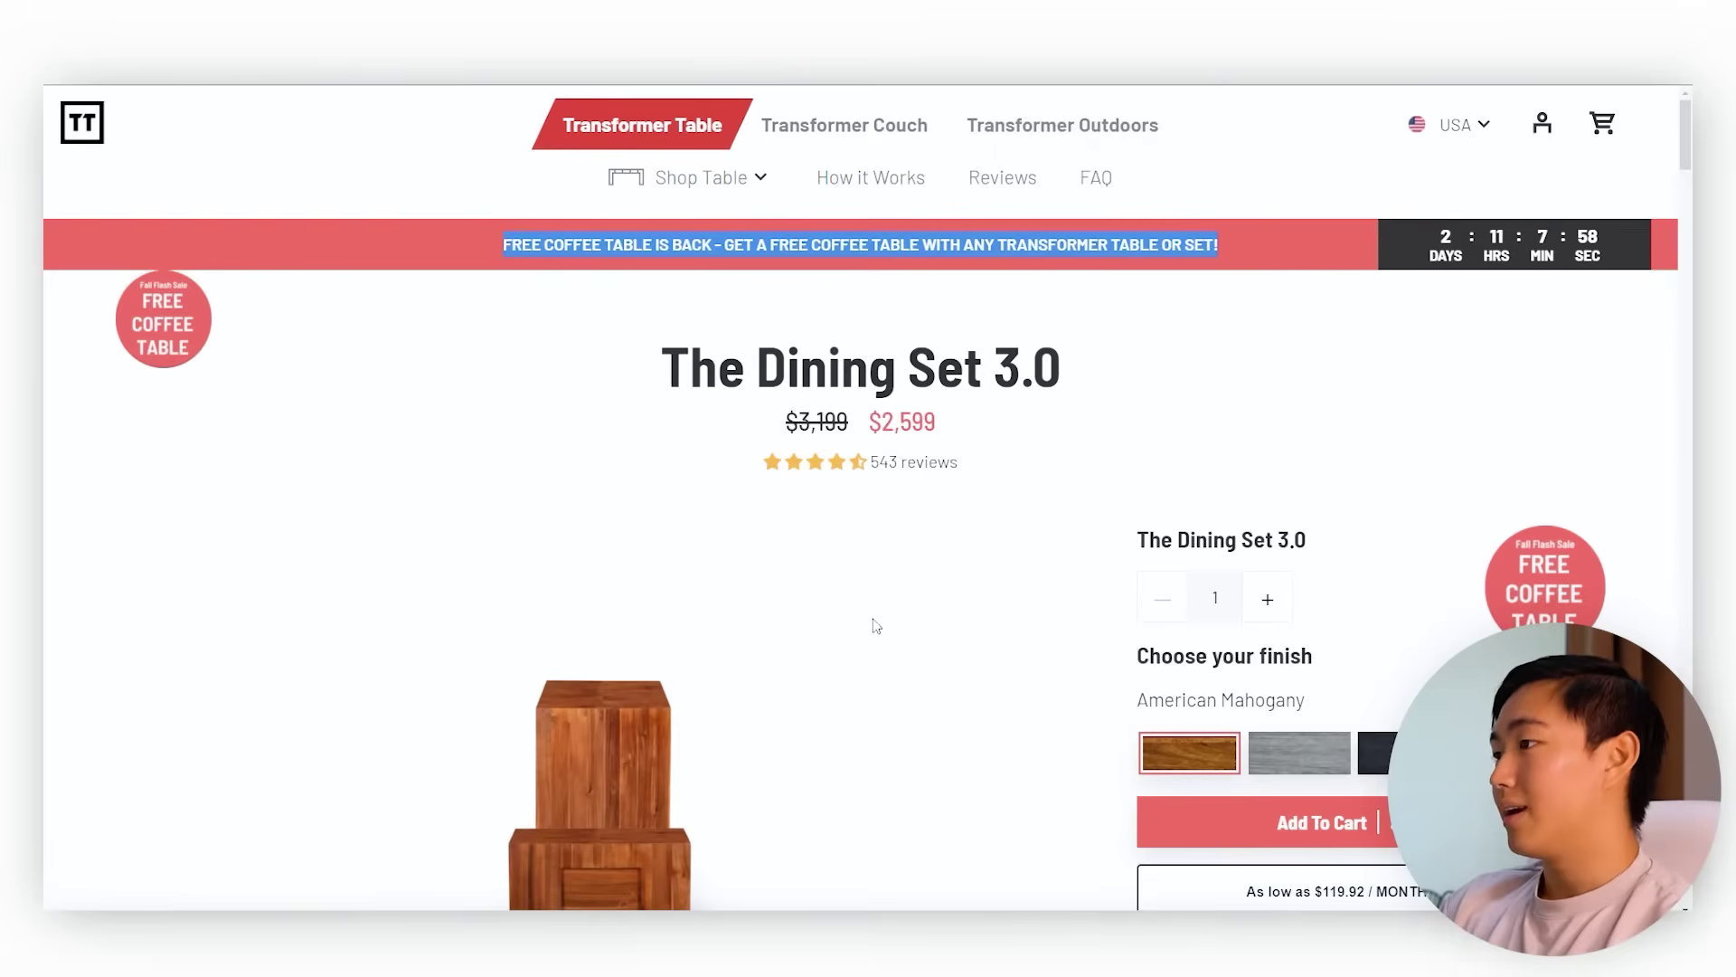
# - Copy the dining-table photo from the product page
pyautogui.scroll(-10, 873, 633)
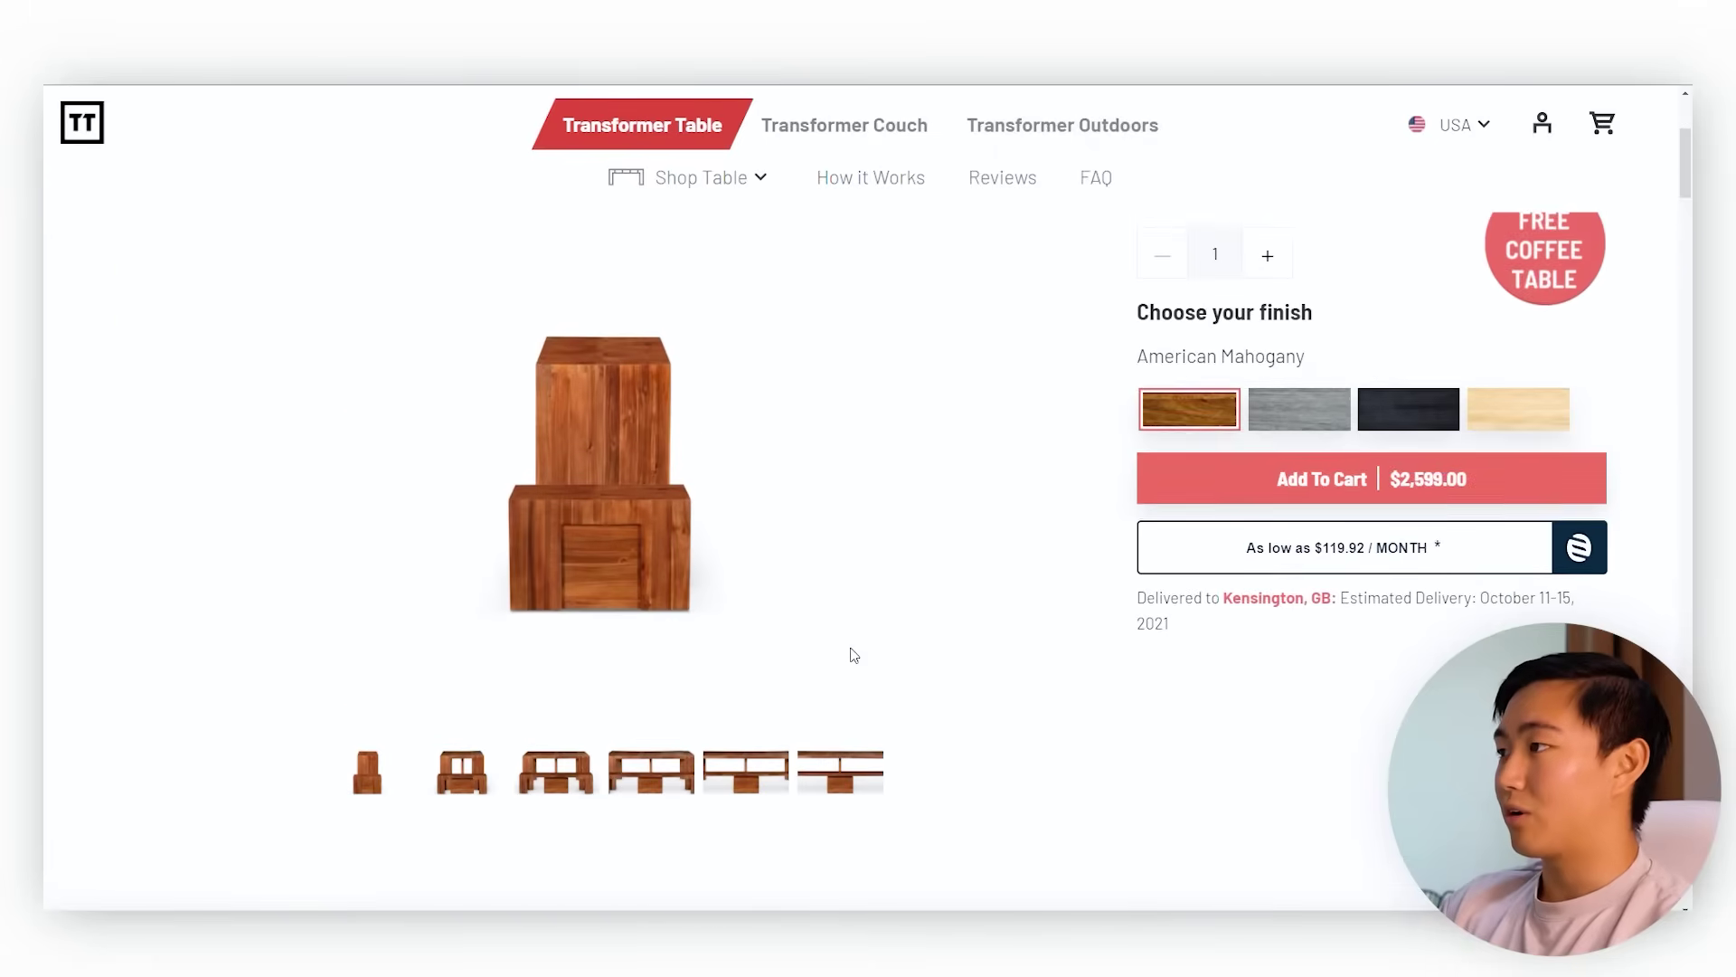
pyautogui.scroll(-5, 852, 687)
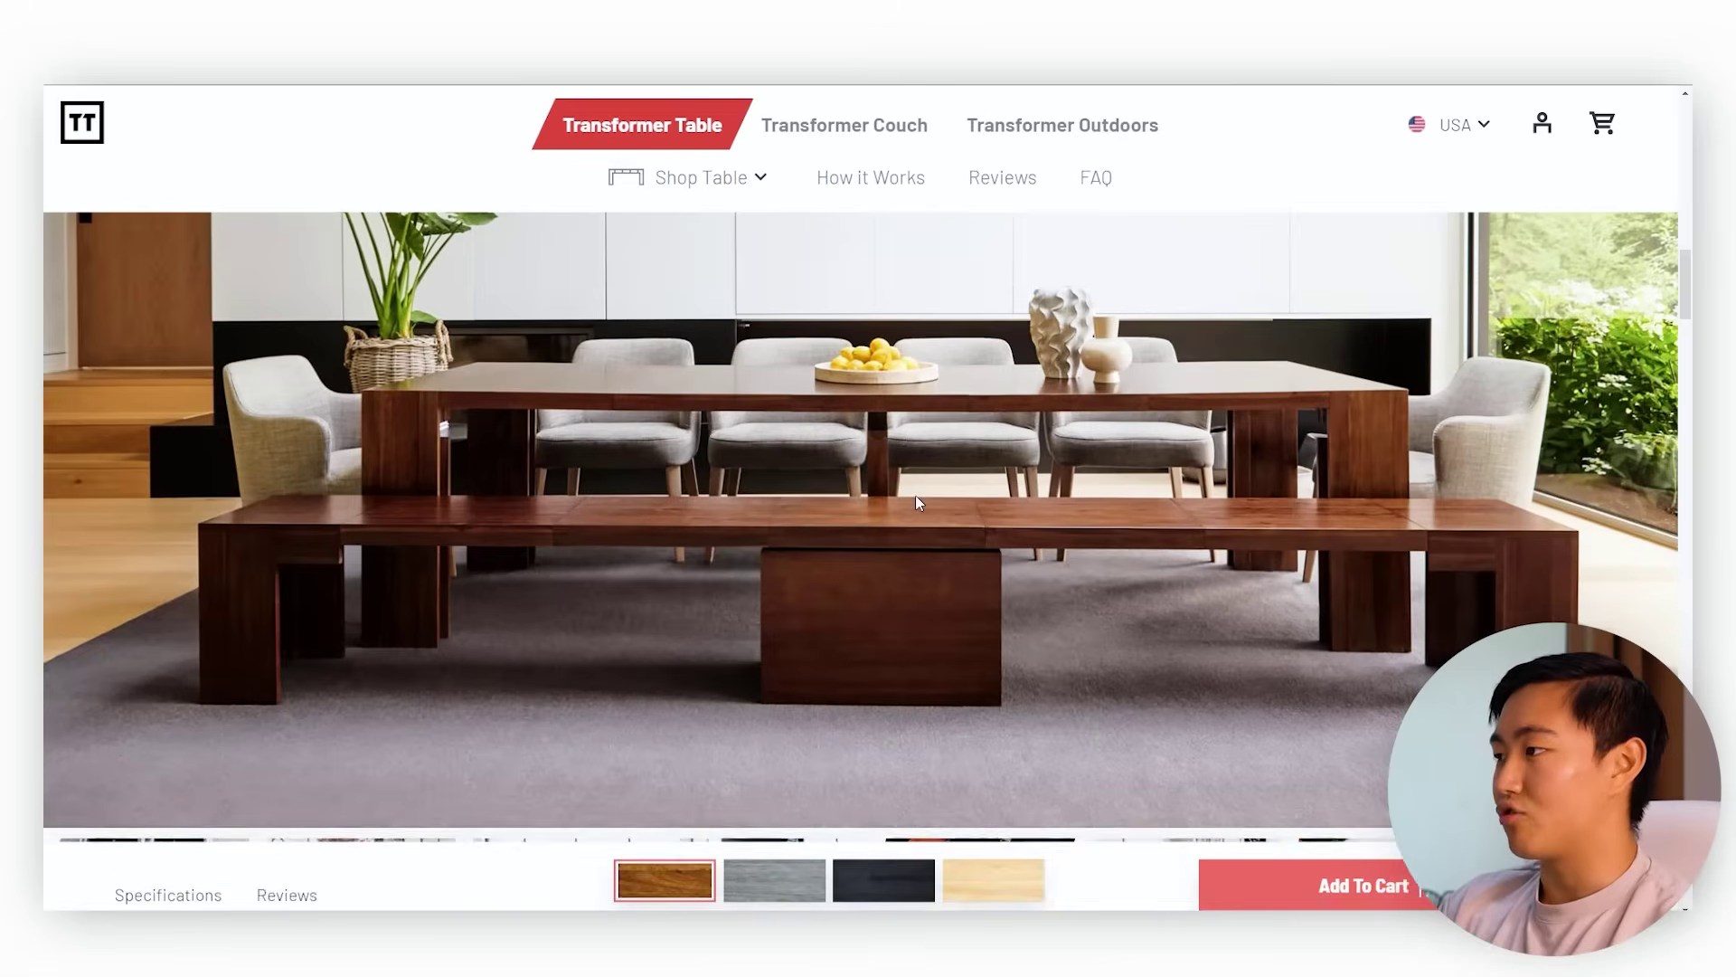
pyautogui.rightClick(915, 423)
pyautogui.click(961, 479)
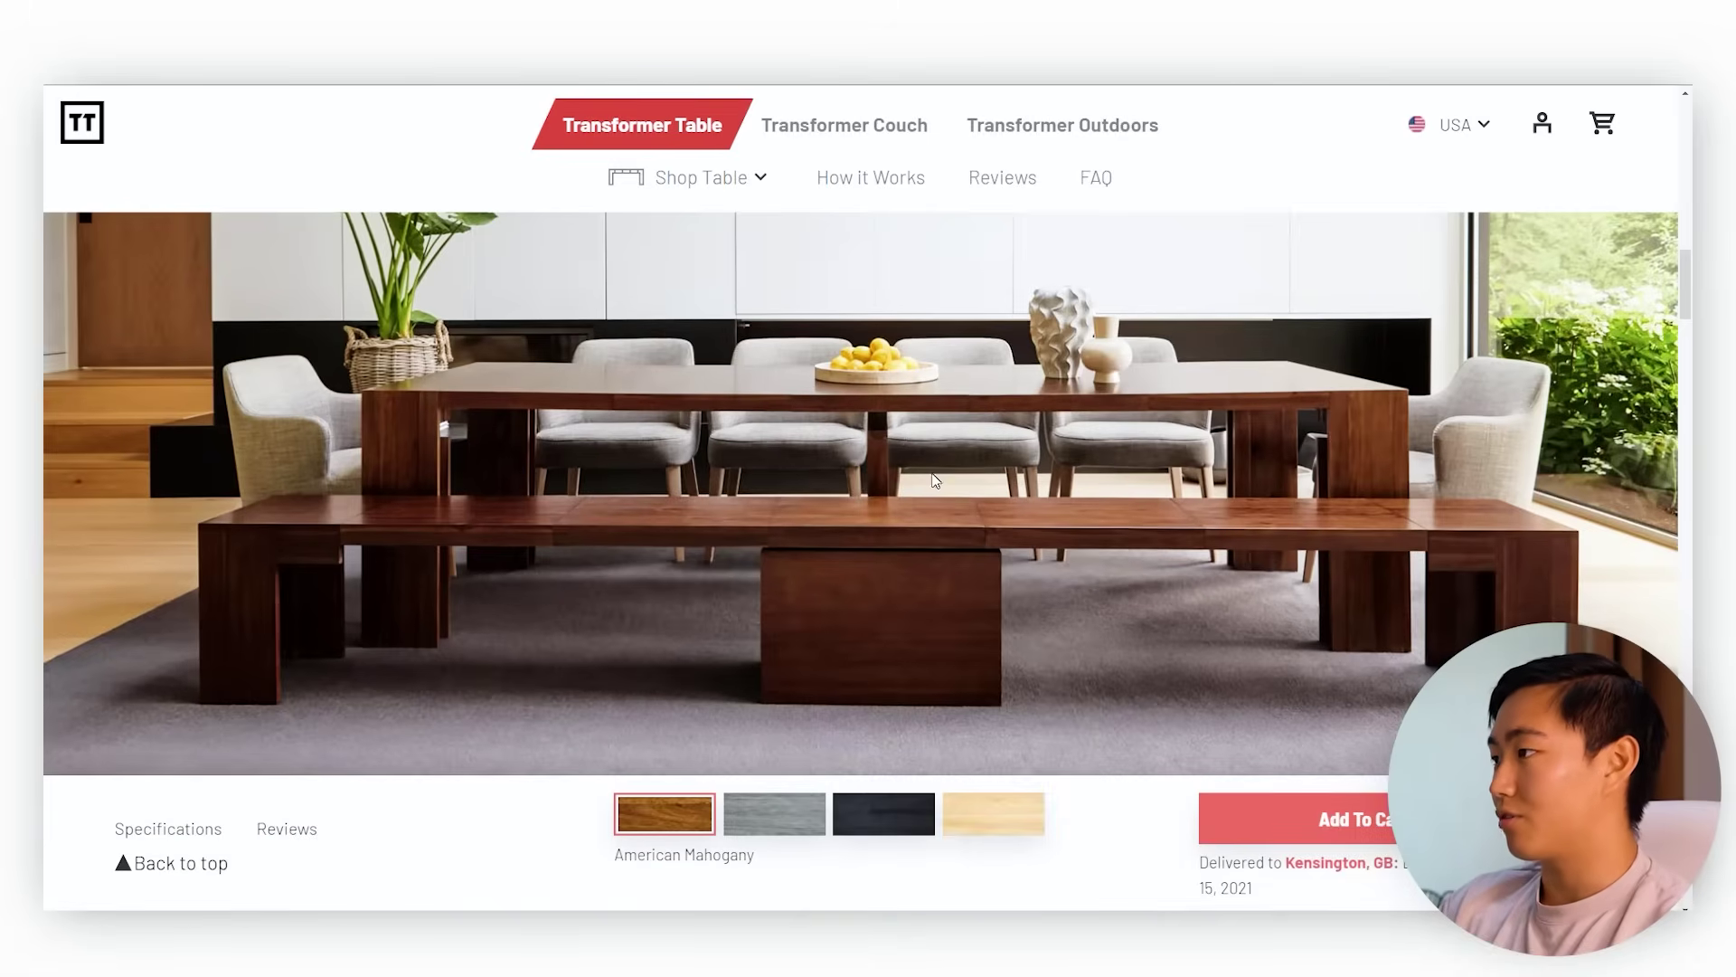
pyautogui.scroll(3, 604, 470)
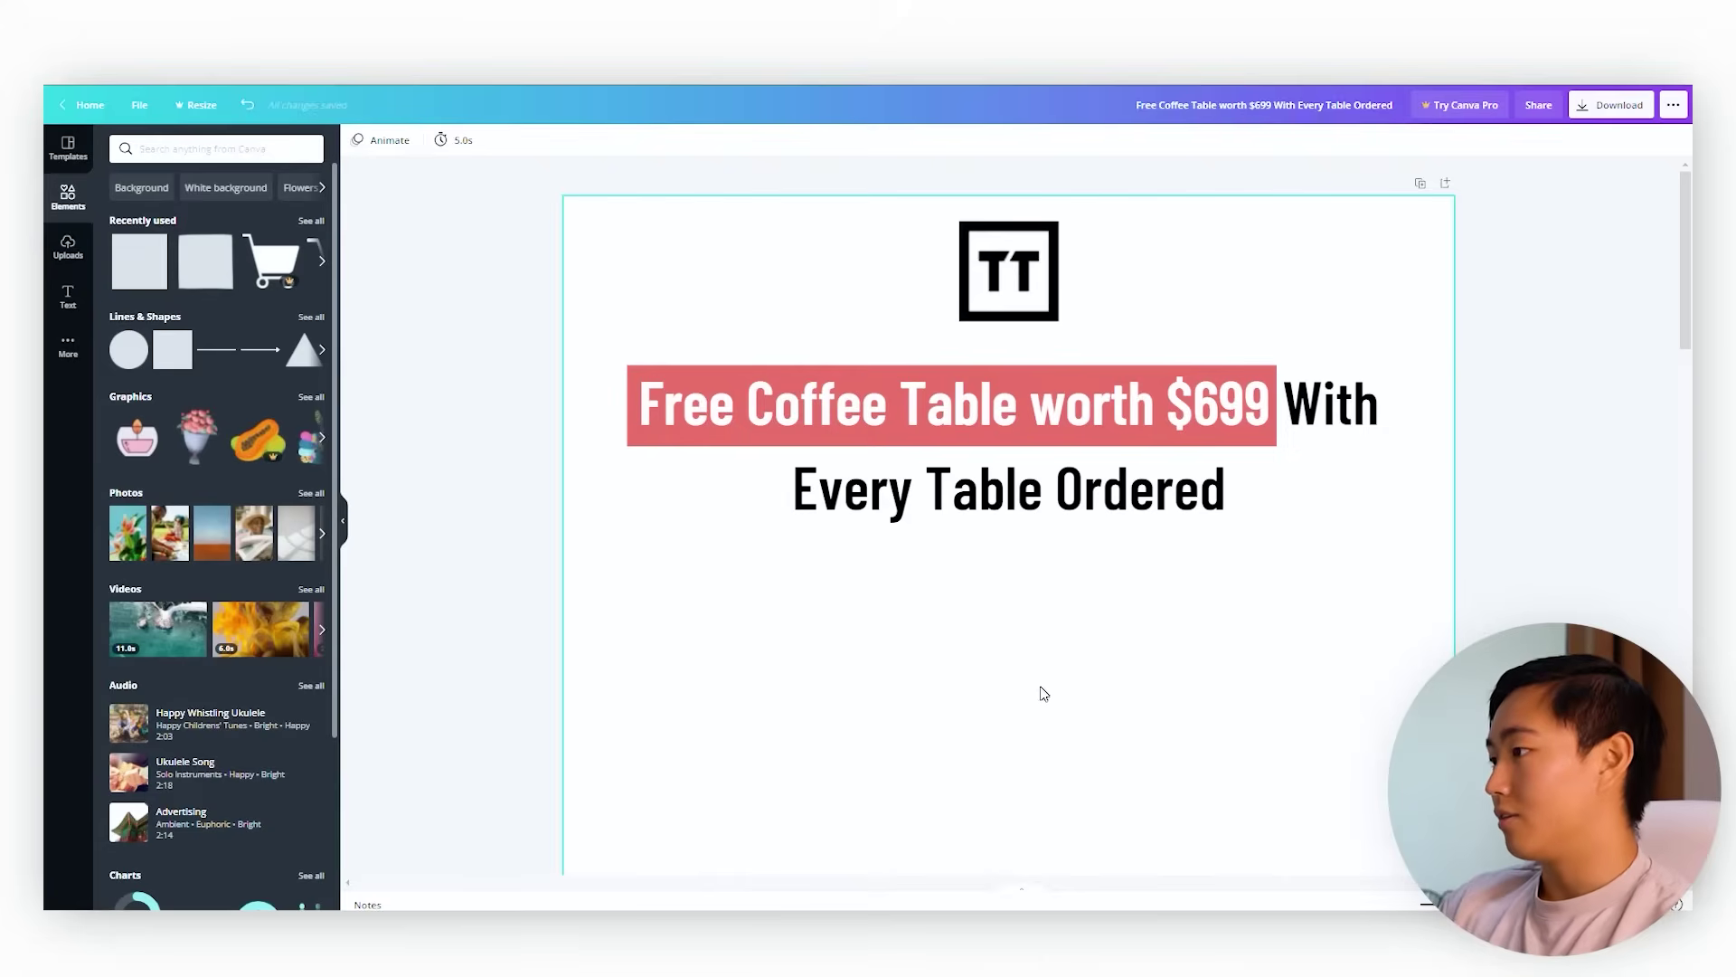
# - Paste the dining-table photo under the headline at full width, cropping its top to 1000 × 579
pyautogui.scroll(-2, 1044, 693)
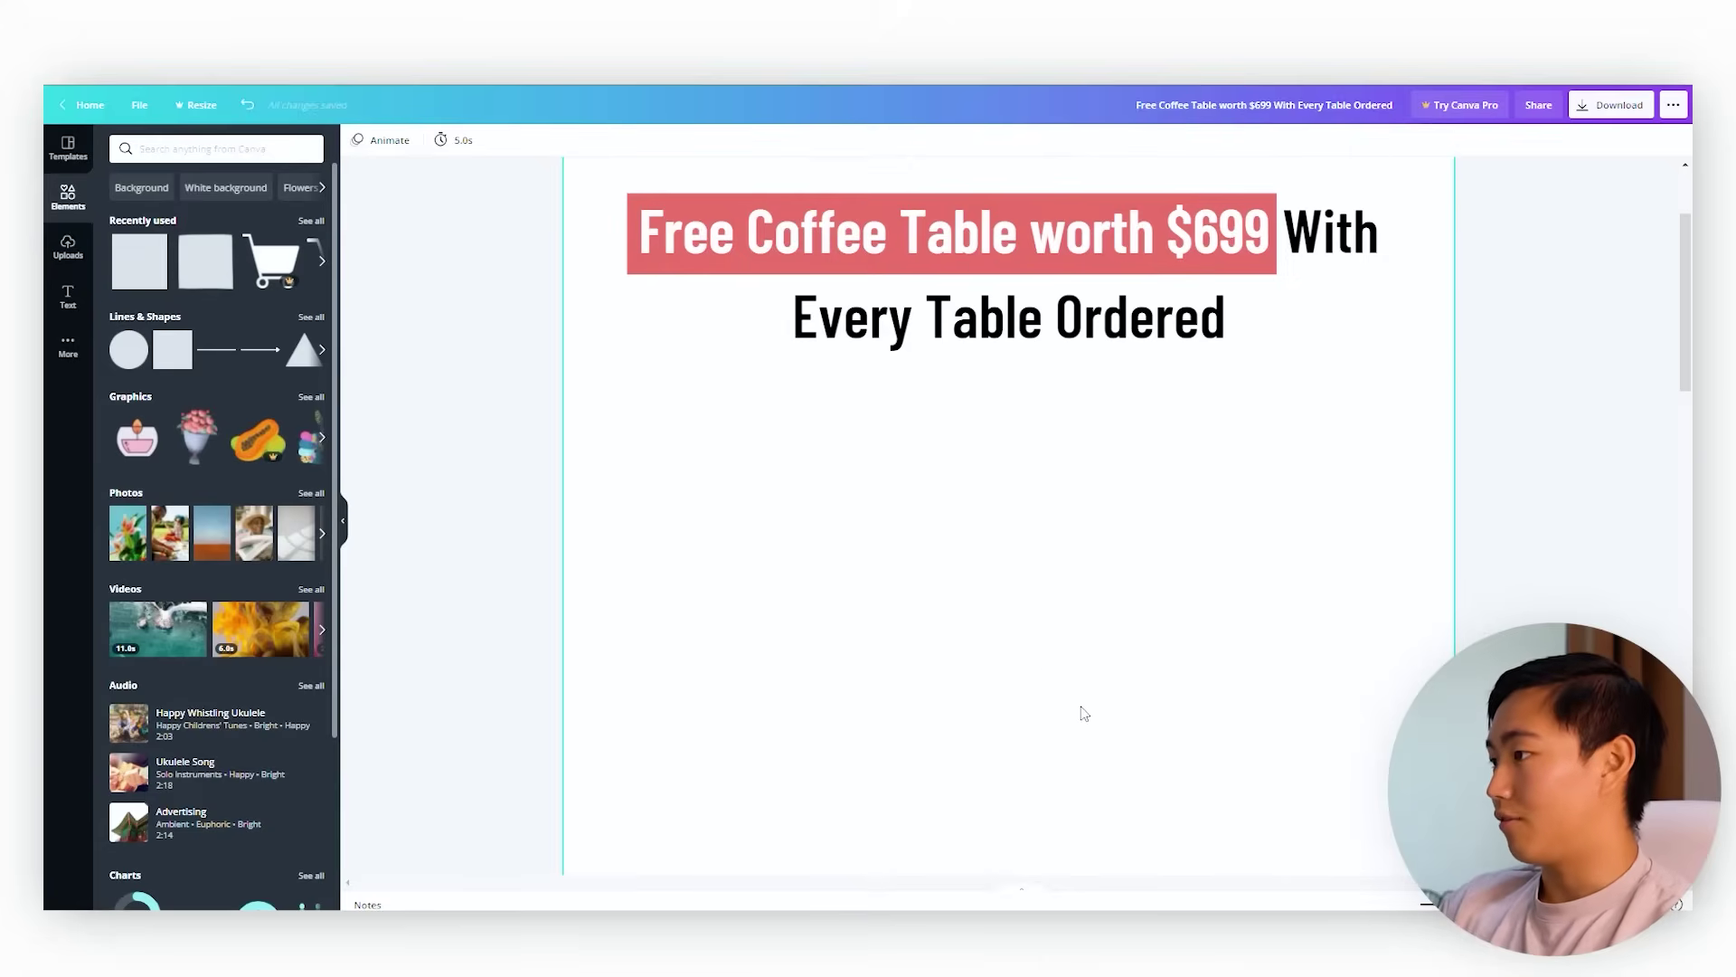
pyautogui.scroll(-2, 1083, 715)
pyautogui.hotkey('ctrl', 'v')
pyautogui.scroll(-3, 1060, 696)
pyautogui.moveTo(997, 475); pyautogui.dragTo(973, 300)
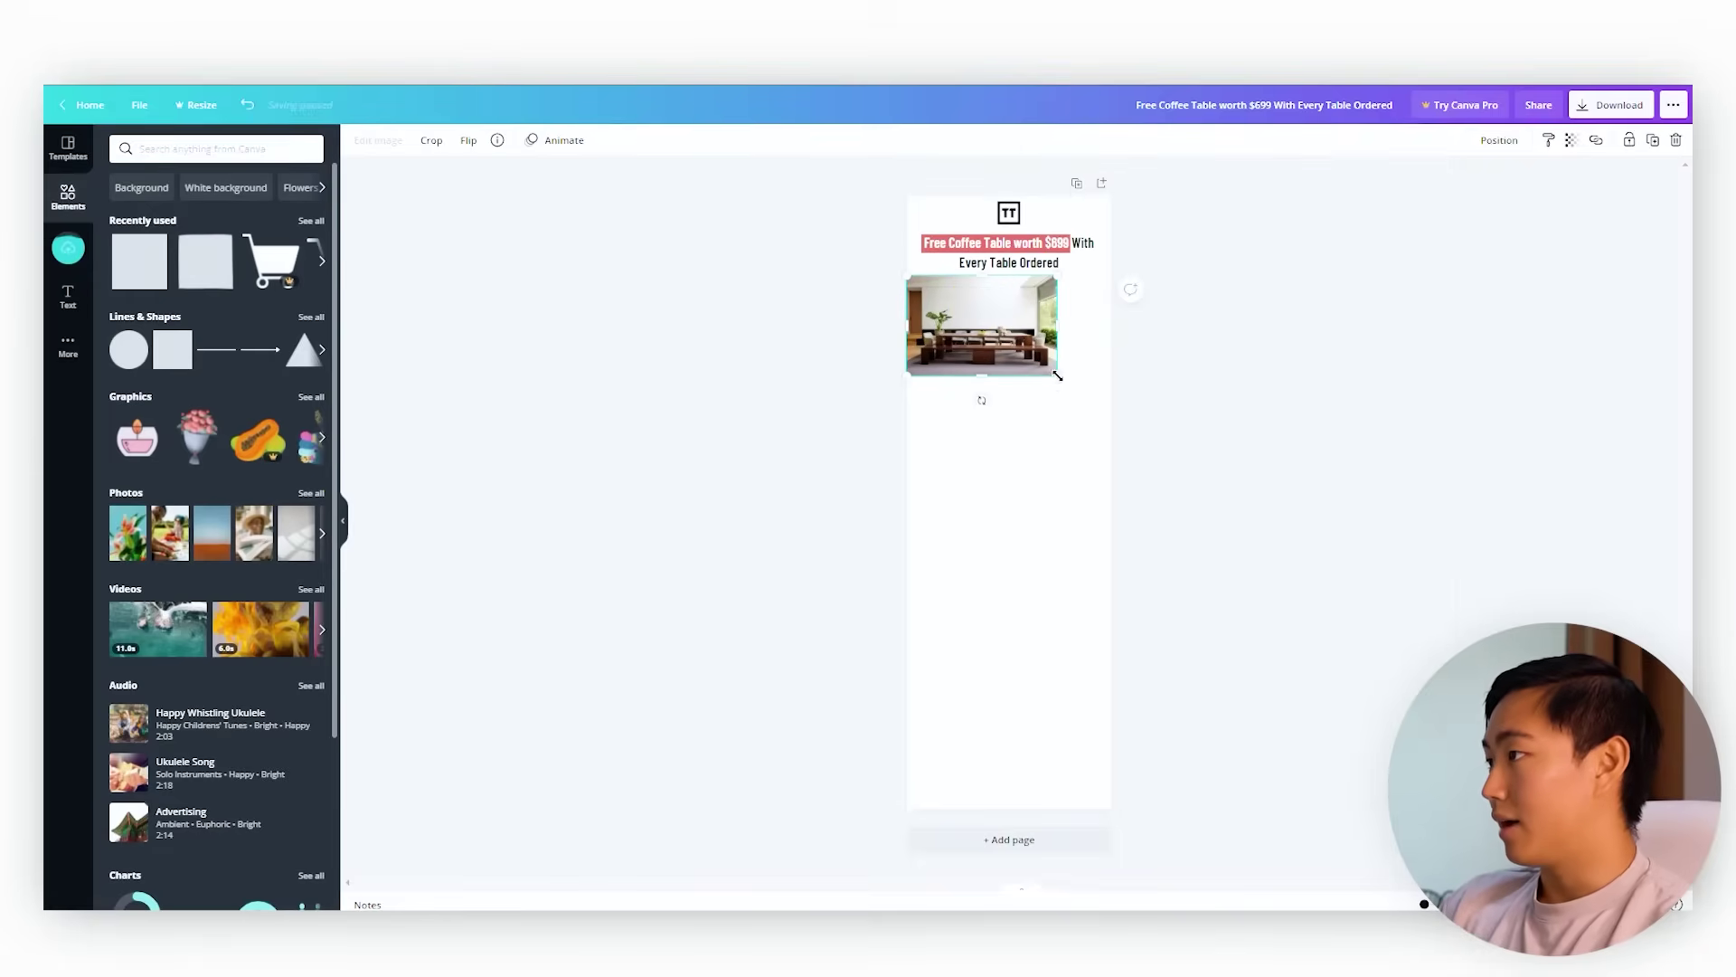
pyautogui.moveTo(1057, 375); pyautogui.dragTo(1137, 383)
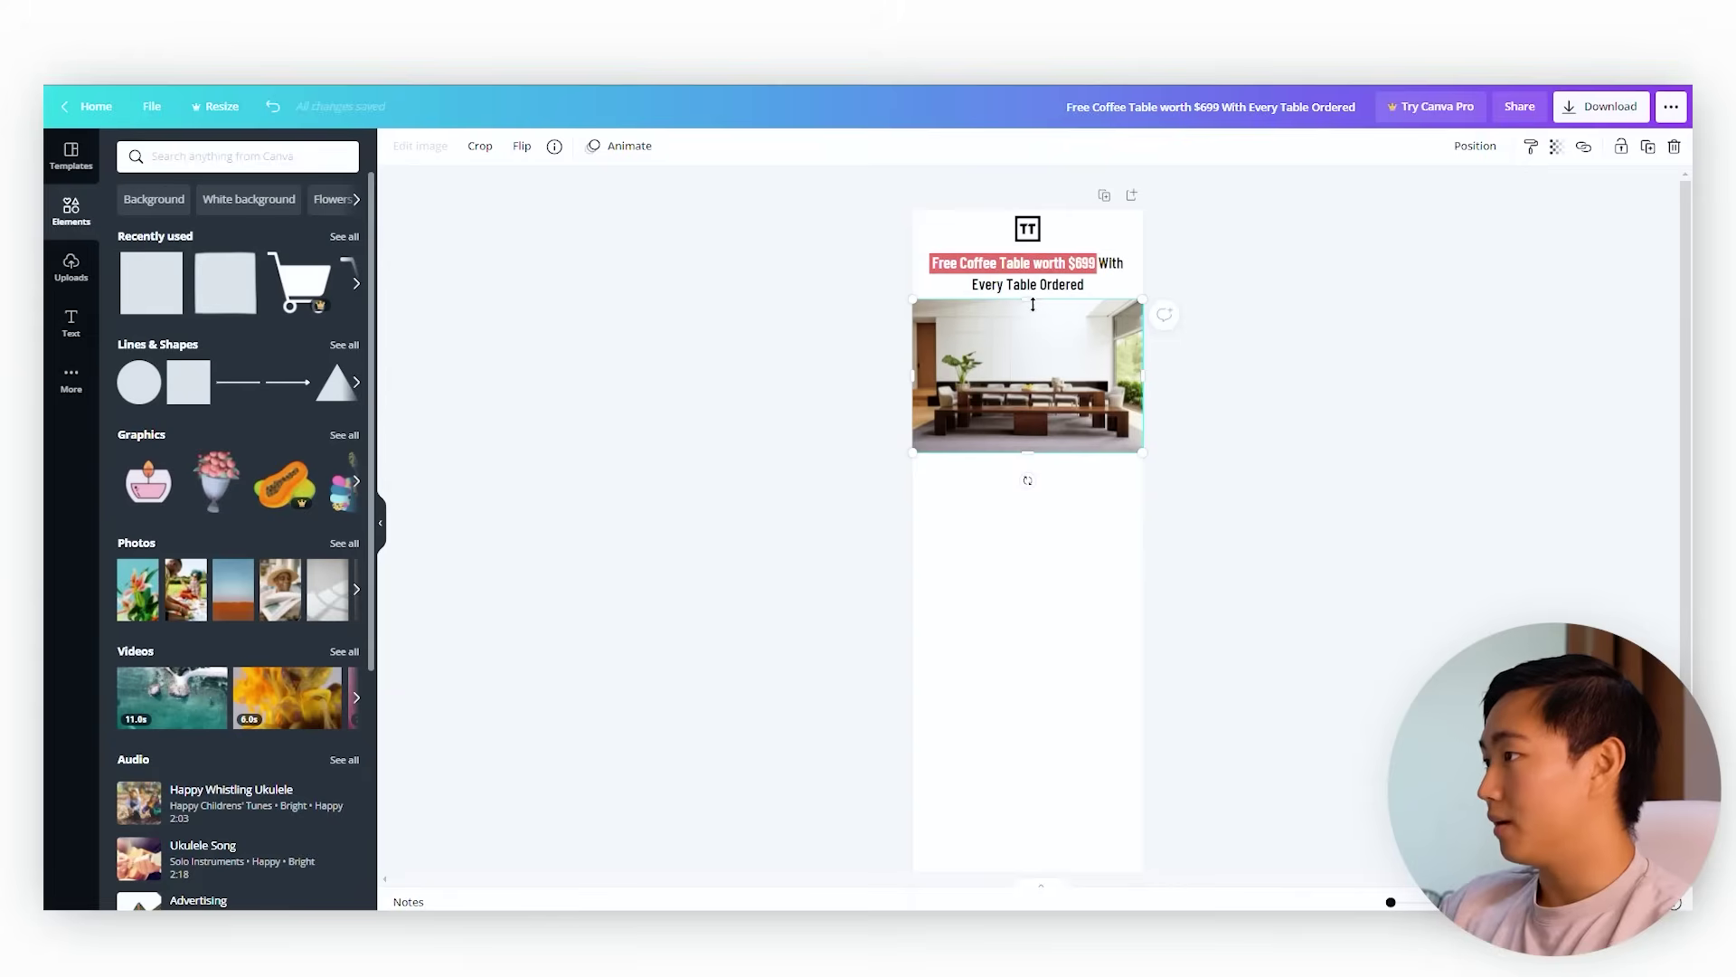
pyautogui.moveTo(1033, 305)
pyautogui.mouseDown()
pyautogui.moveTo(1033, 321)
pyautogui.moveTo(1037, 306)
pyautogui.mouseUp()
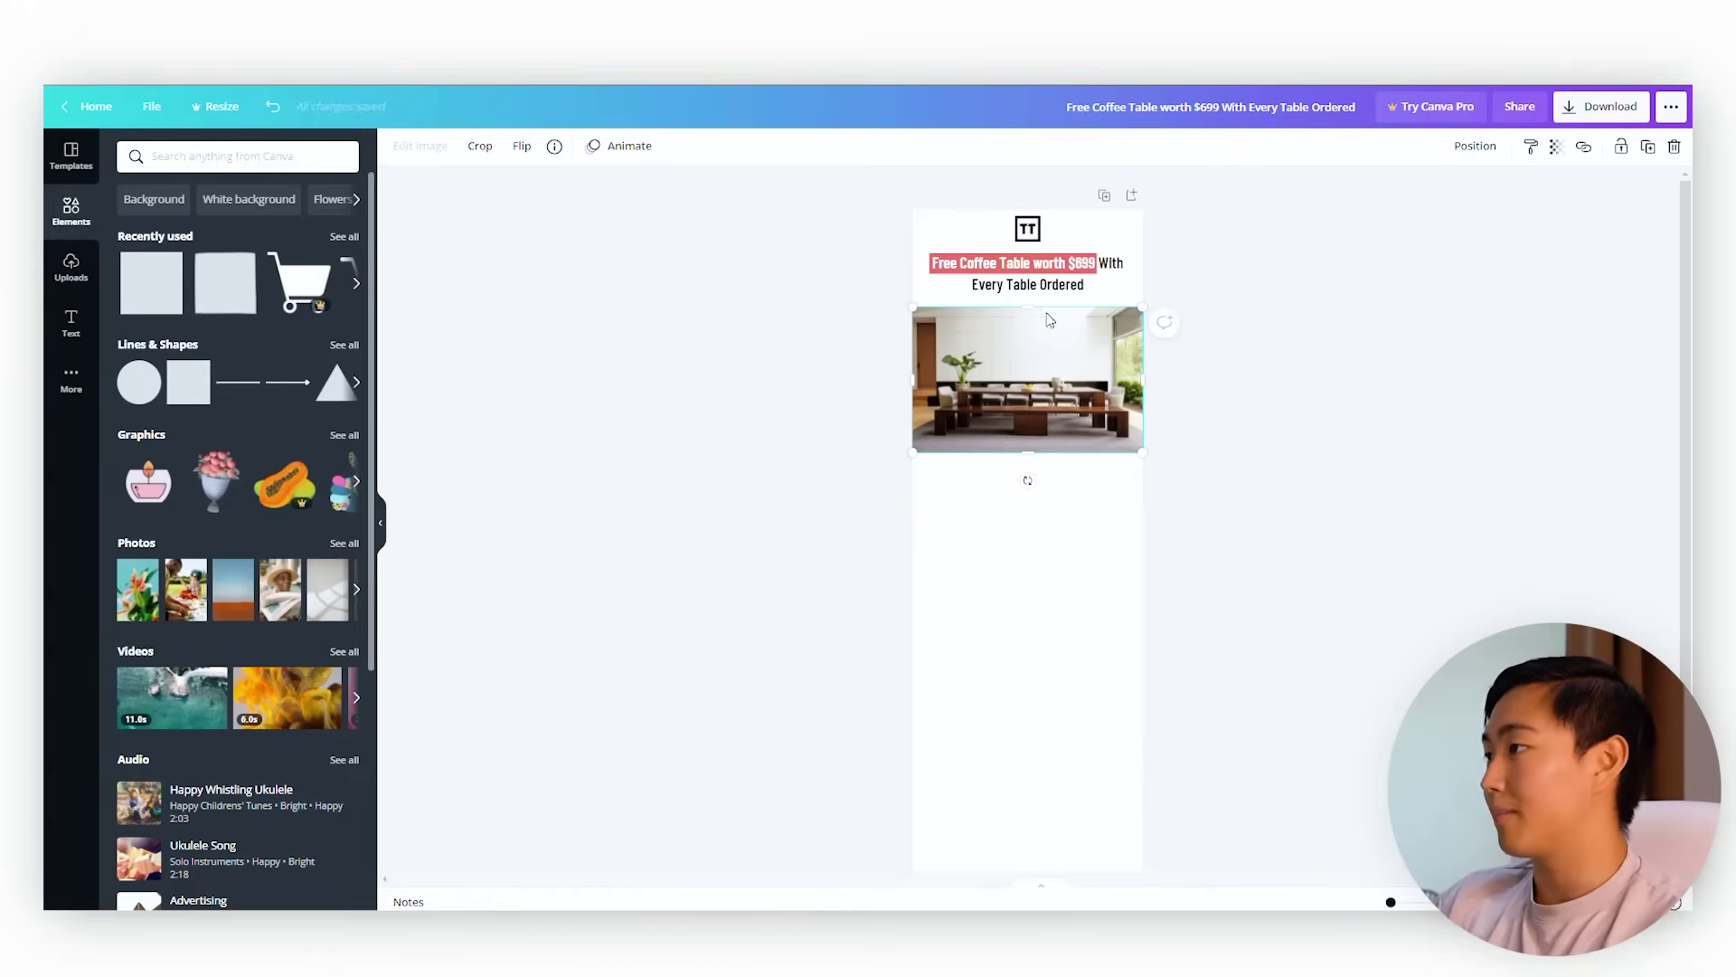
# - Zoom out to review the layout and select the headline text box
pyautogui.keyDown('ctrl'); pyautogui.scroll(5, 1045, 313); pyautogui.keyUp('ctrl')
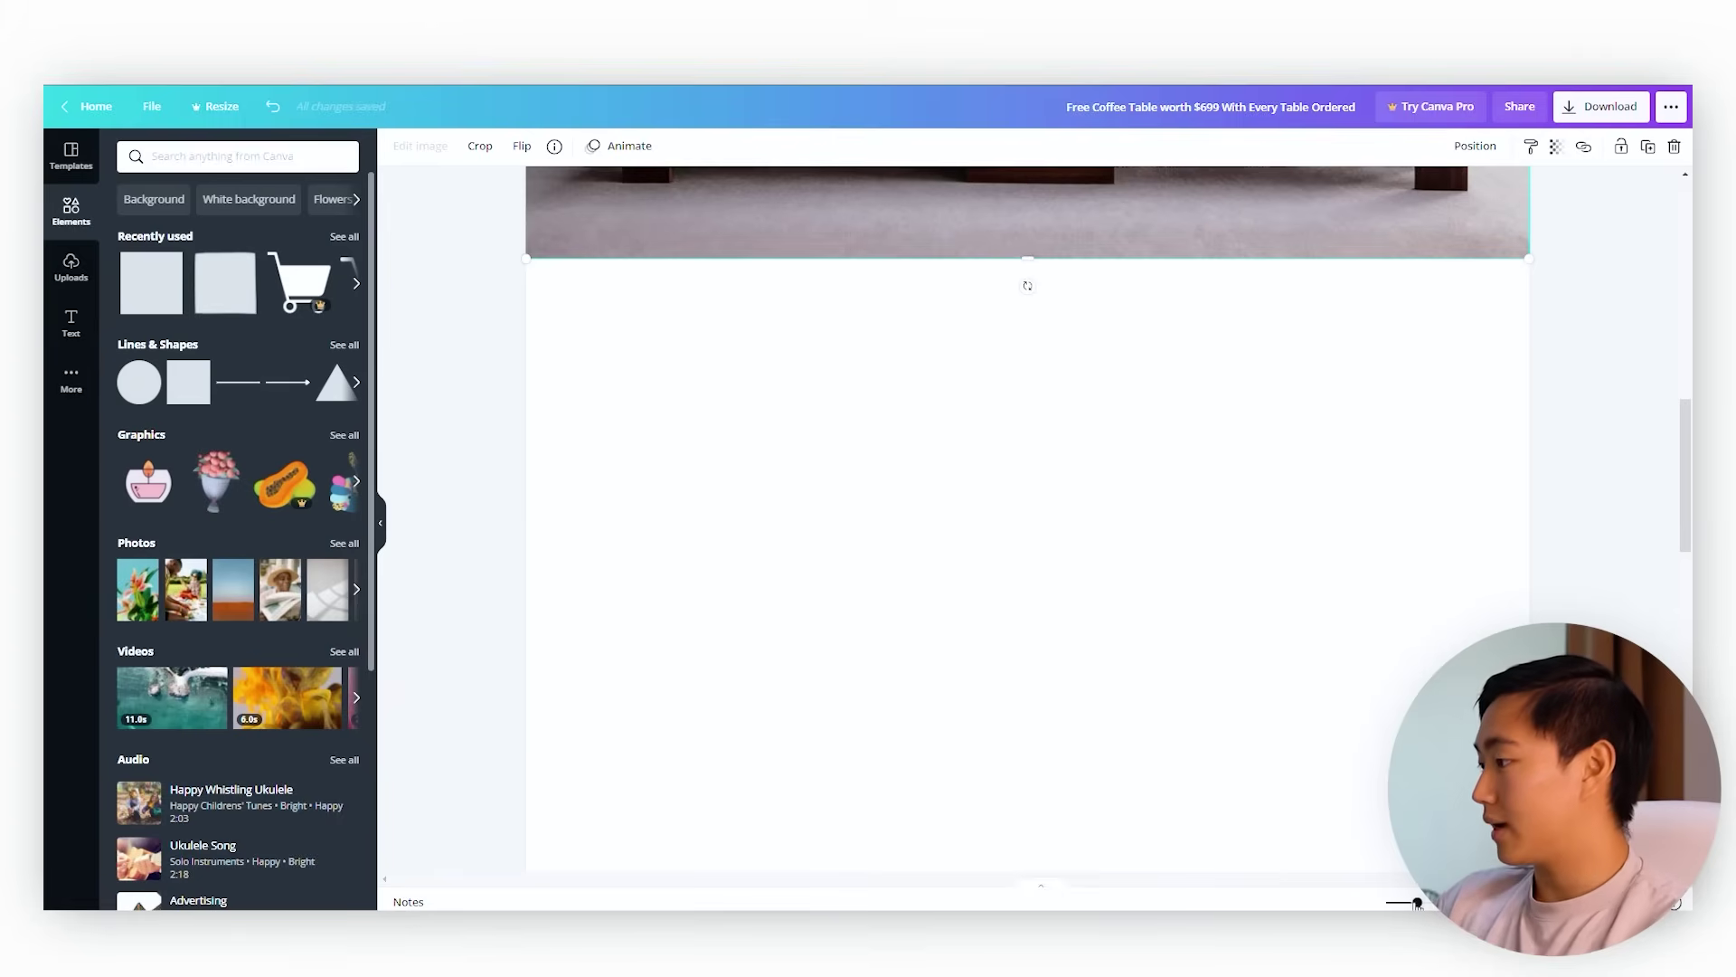
pyautogui.moveTo(1417, 903); pyautogui.dragTo(1408, 904)
pyautogui.scroll(5, 1222, 626)
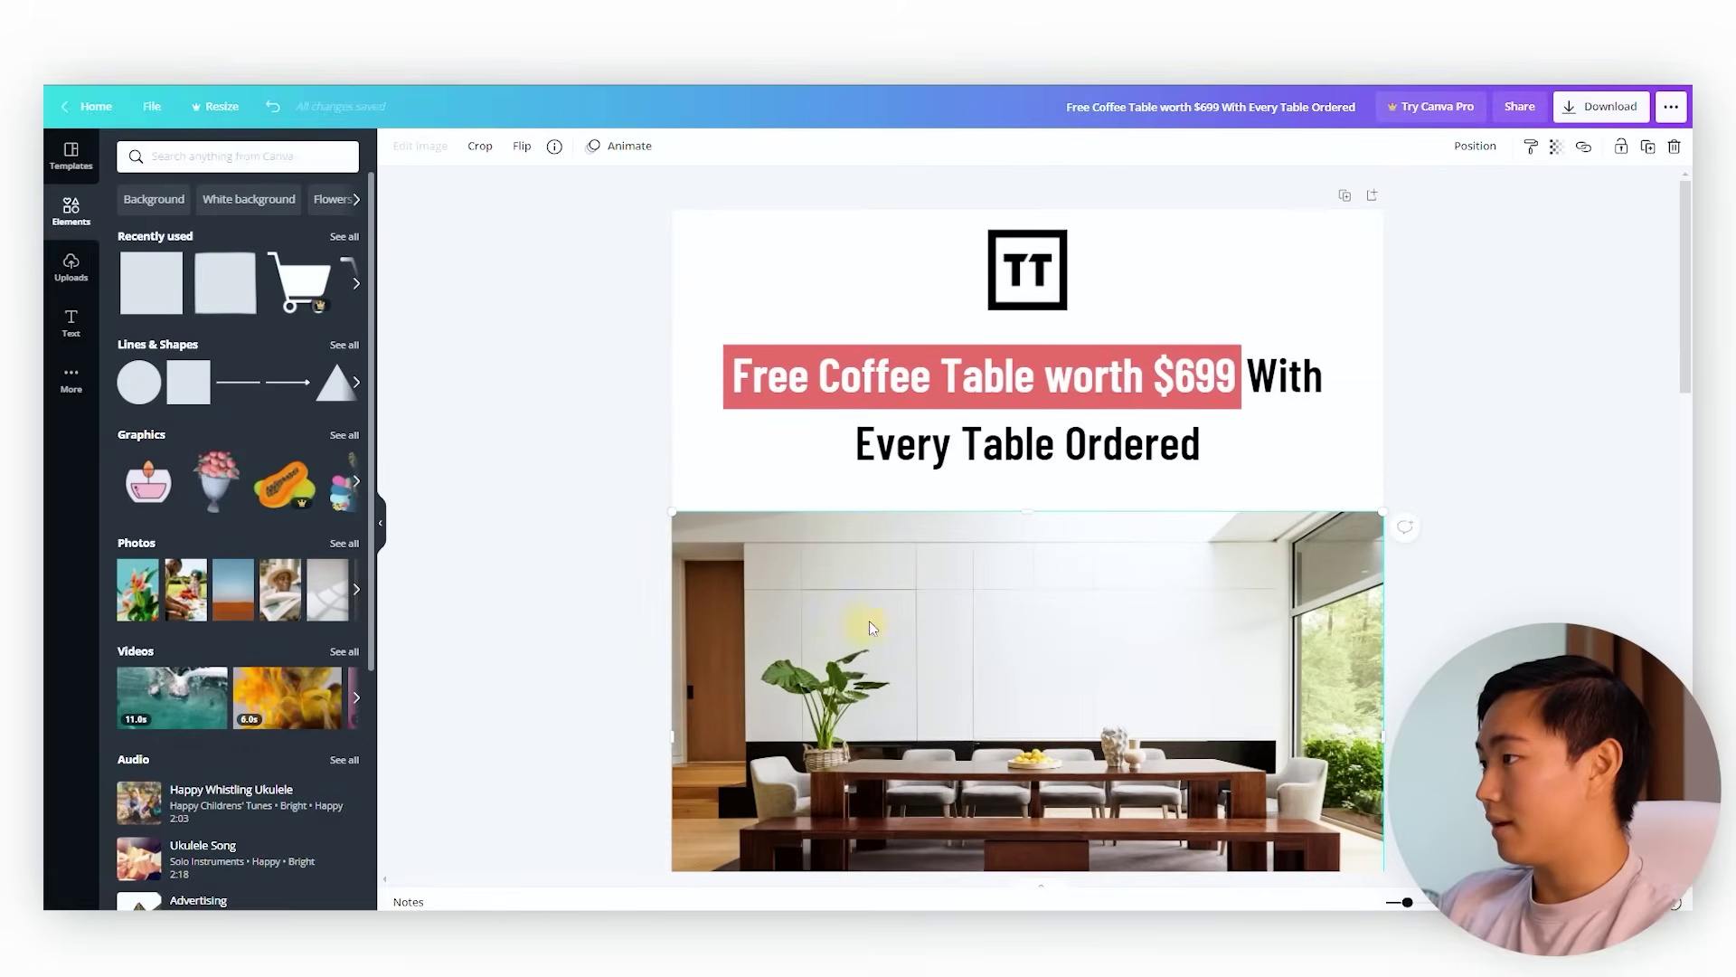
pyautogui.moveTo(870, 624); pyautogui.dragTo(869, 597)
pyautogui.scroll(-2, 905, 407)
pyautogui.click(904, 209)
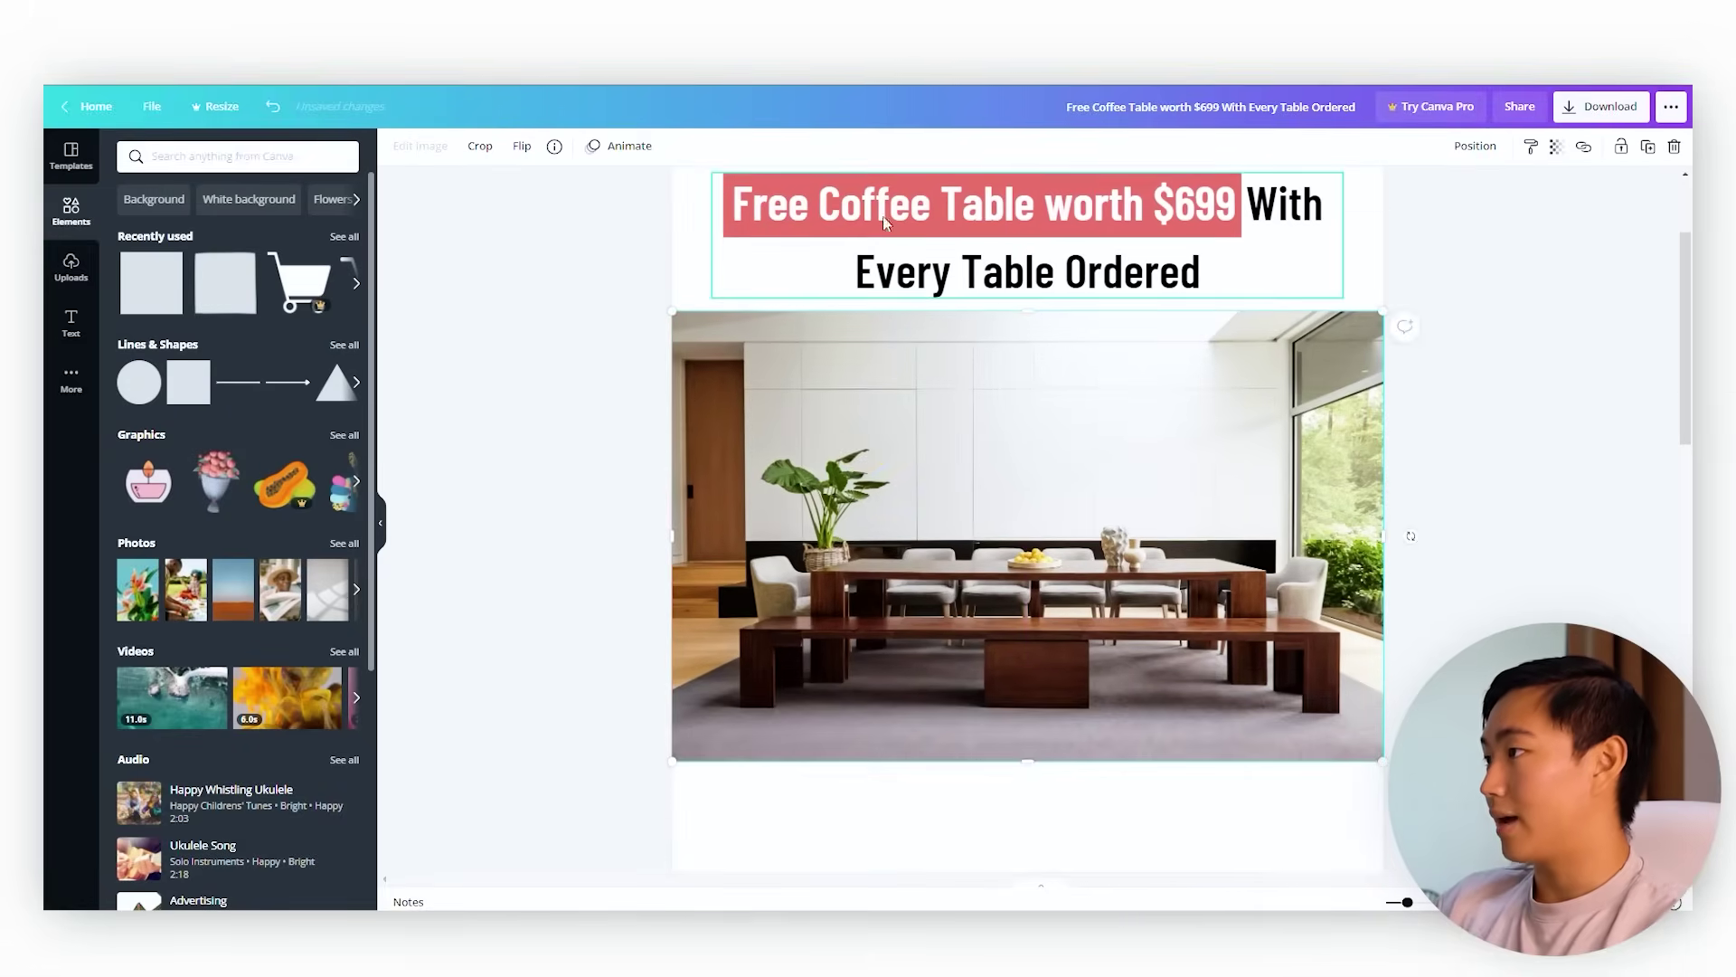
pyautogui.scroll(2, 1046, 291)
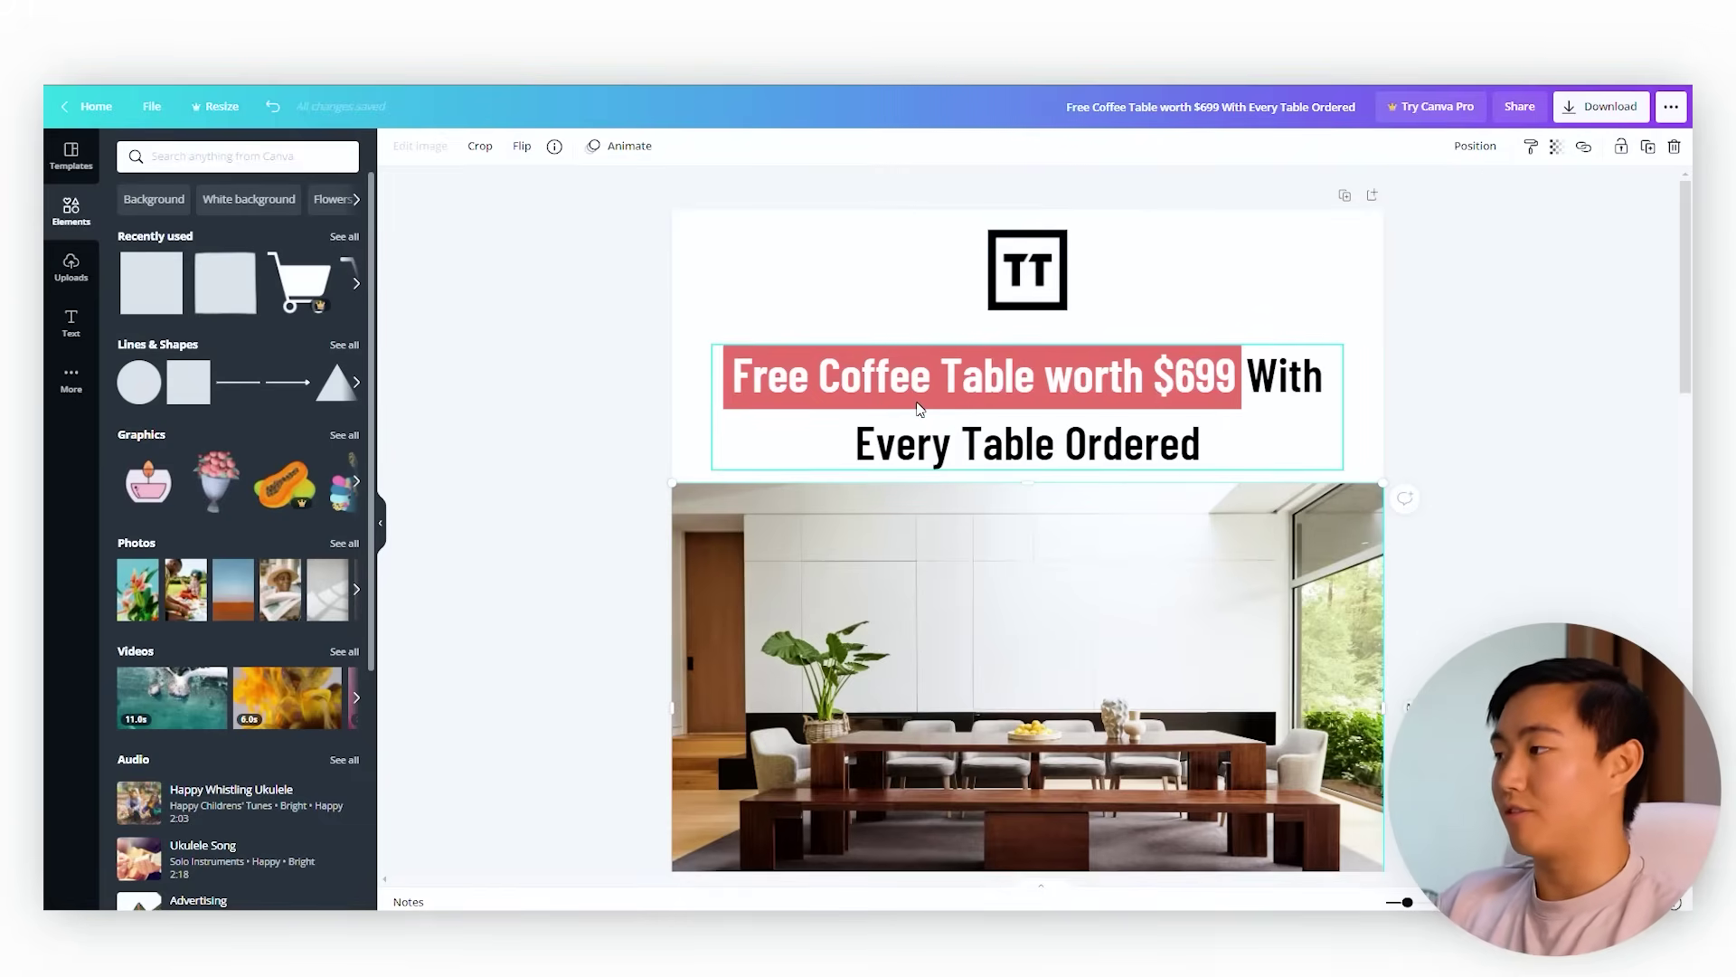
# - Add a red rectangle under the photo, shrink it into a button bar, and select the headline text
pyautogui.scroll(-3, 915, 404)
pyautogui.scroll(-2, 751, 585)
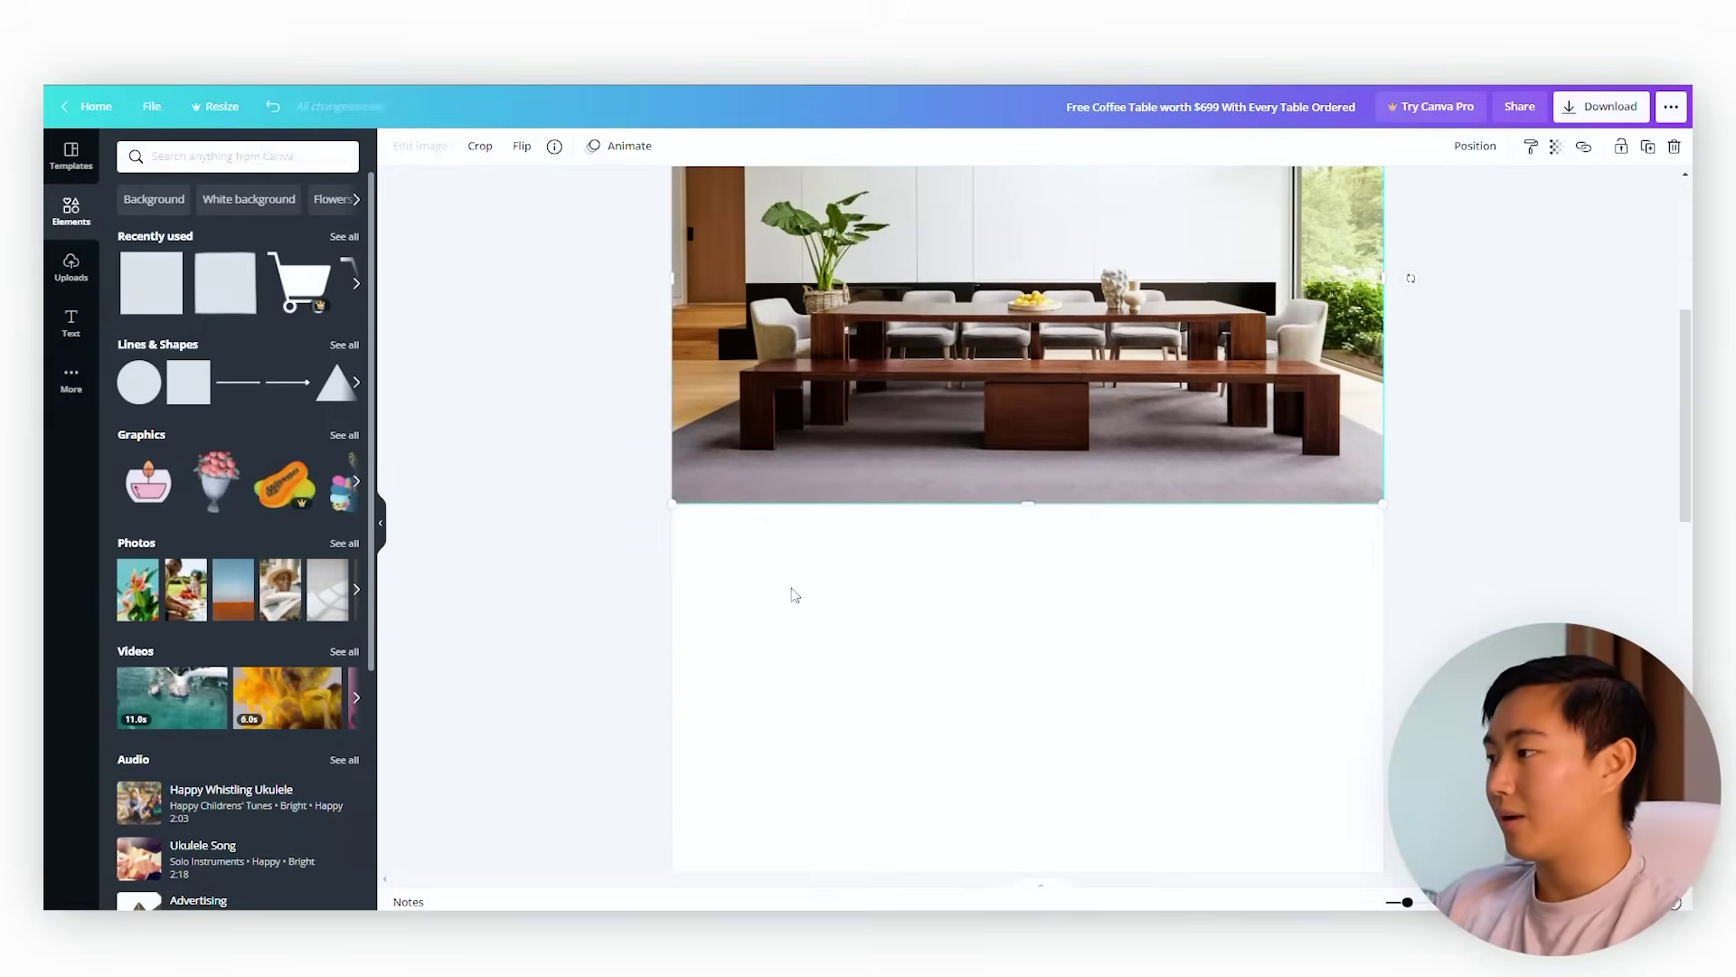
pyautogui.click(170, 289)
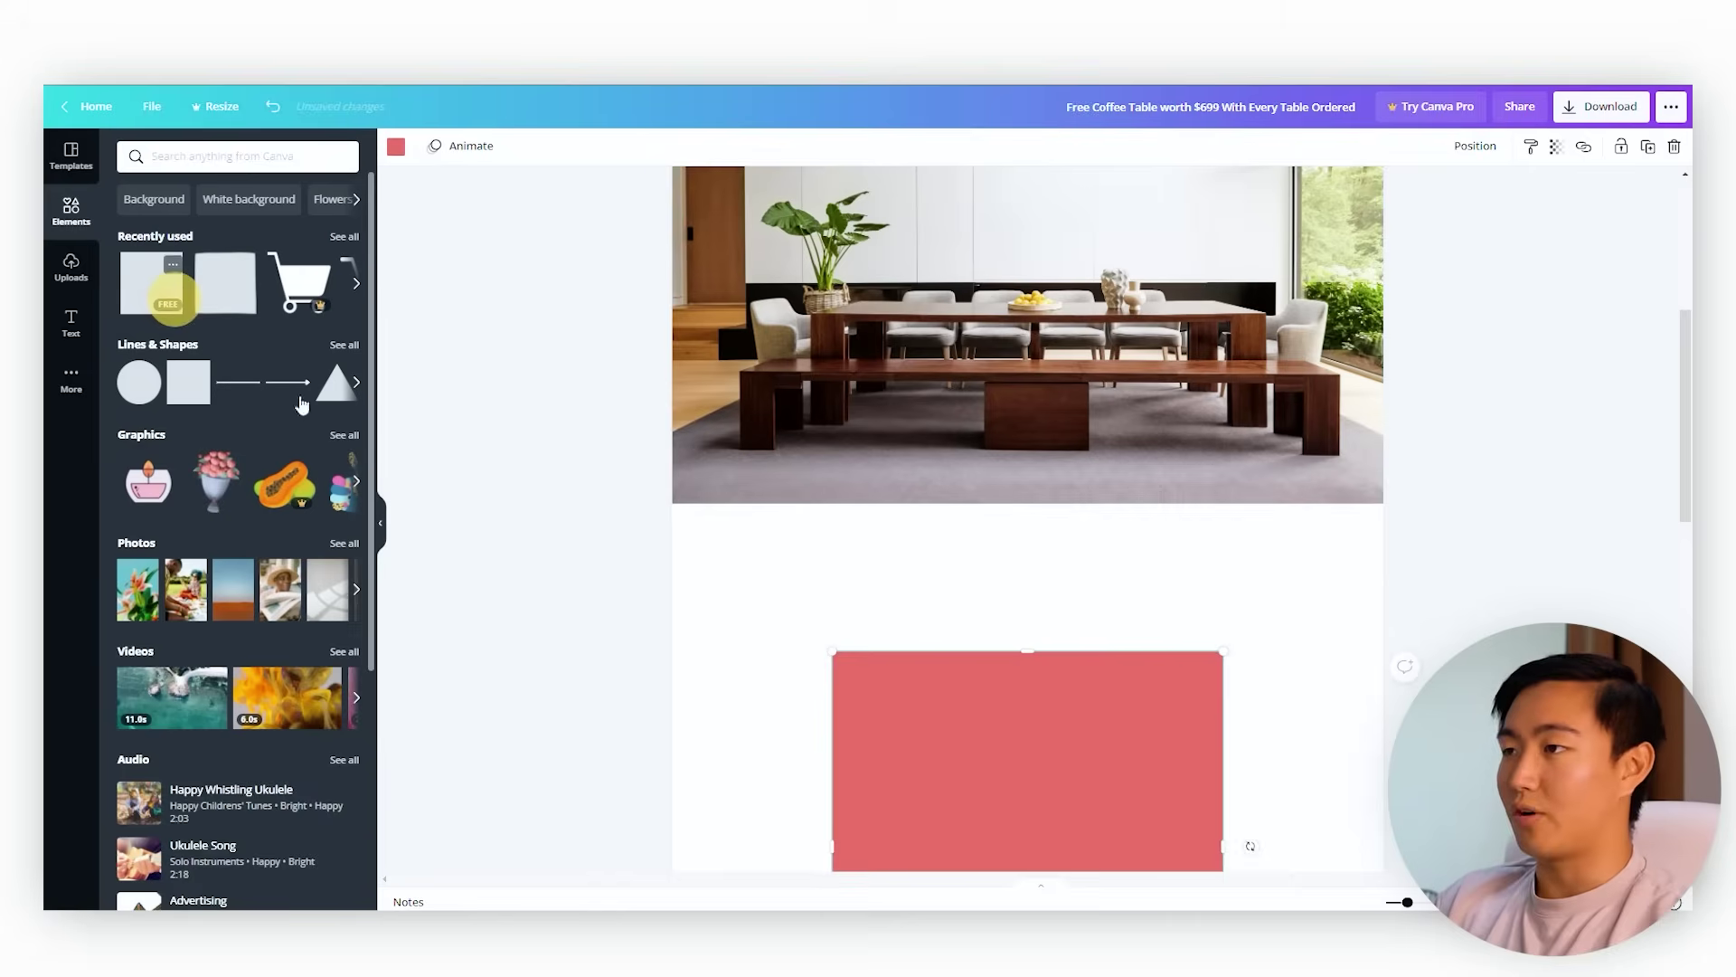
pyautogui.moveTo(1070, 737); pyautogui.dragTo(1061, 611)
pyautogui.scroll(-2, 1061, 687)
pyautogui.moveTo(1029, 748); pyautogui.dragTo(1041, 461)
pyautogui.scroll(6, 1085, 407)
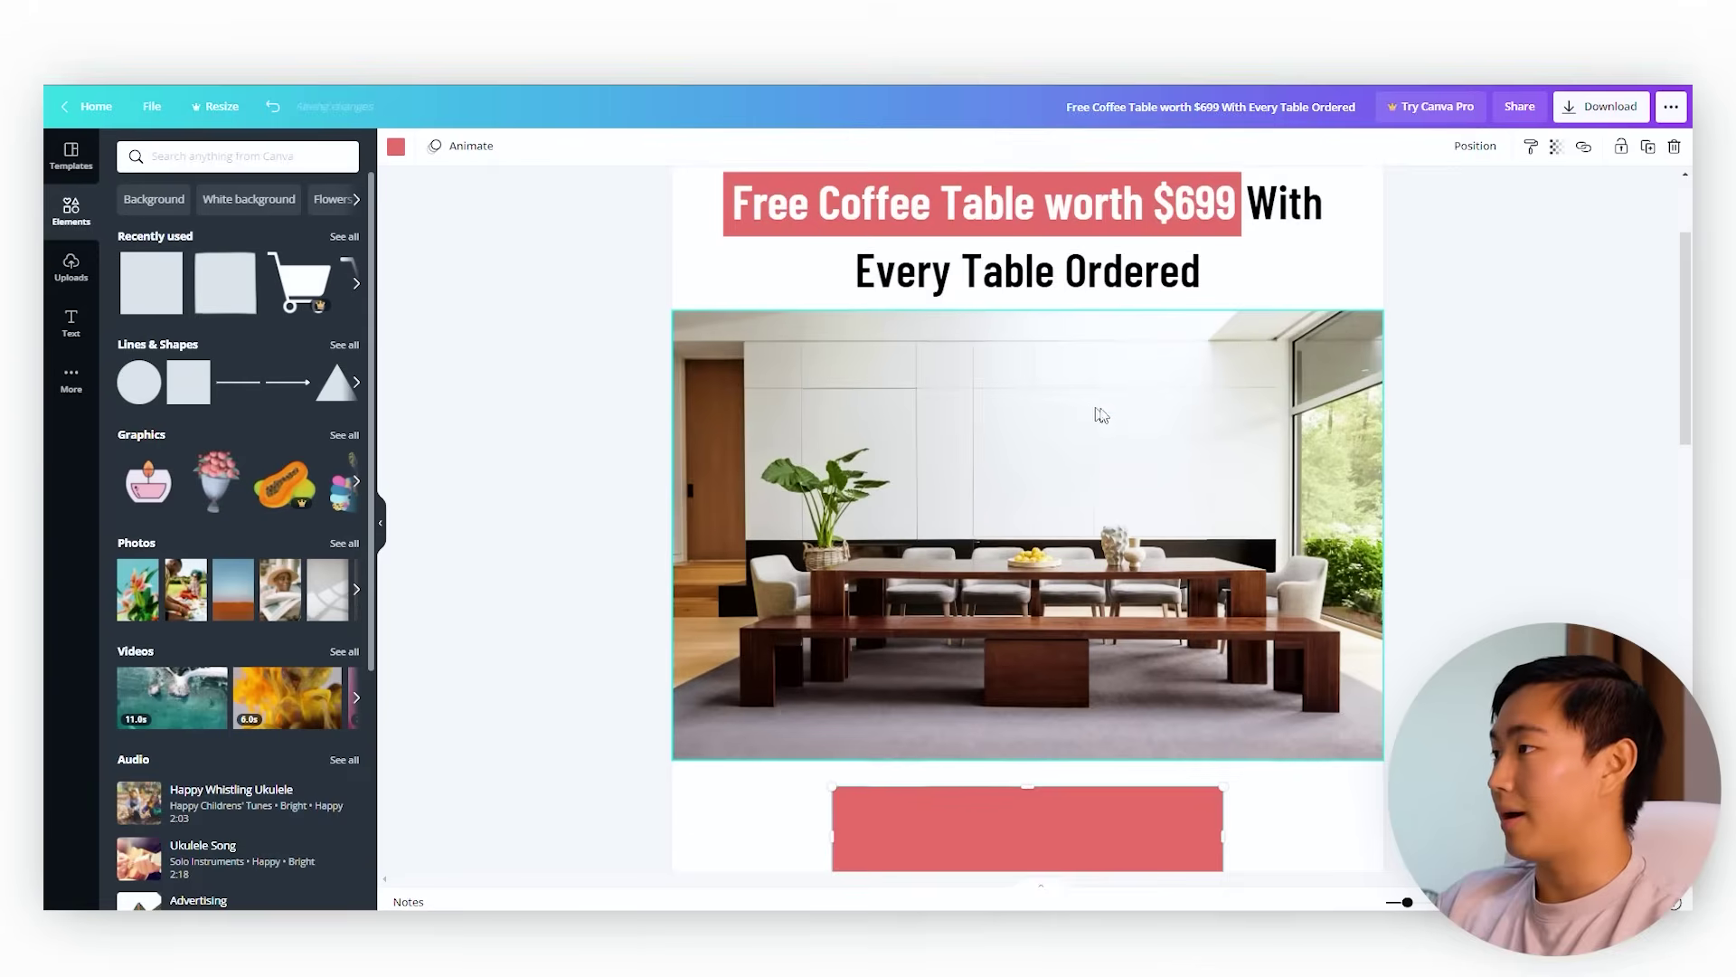
pyautogui.click(1110, 364)
pyautogui.scroll(-5, 1175, 344)
pyautogui.scroll(3, 1332, 275)
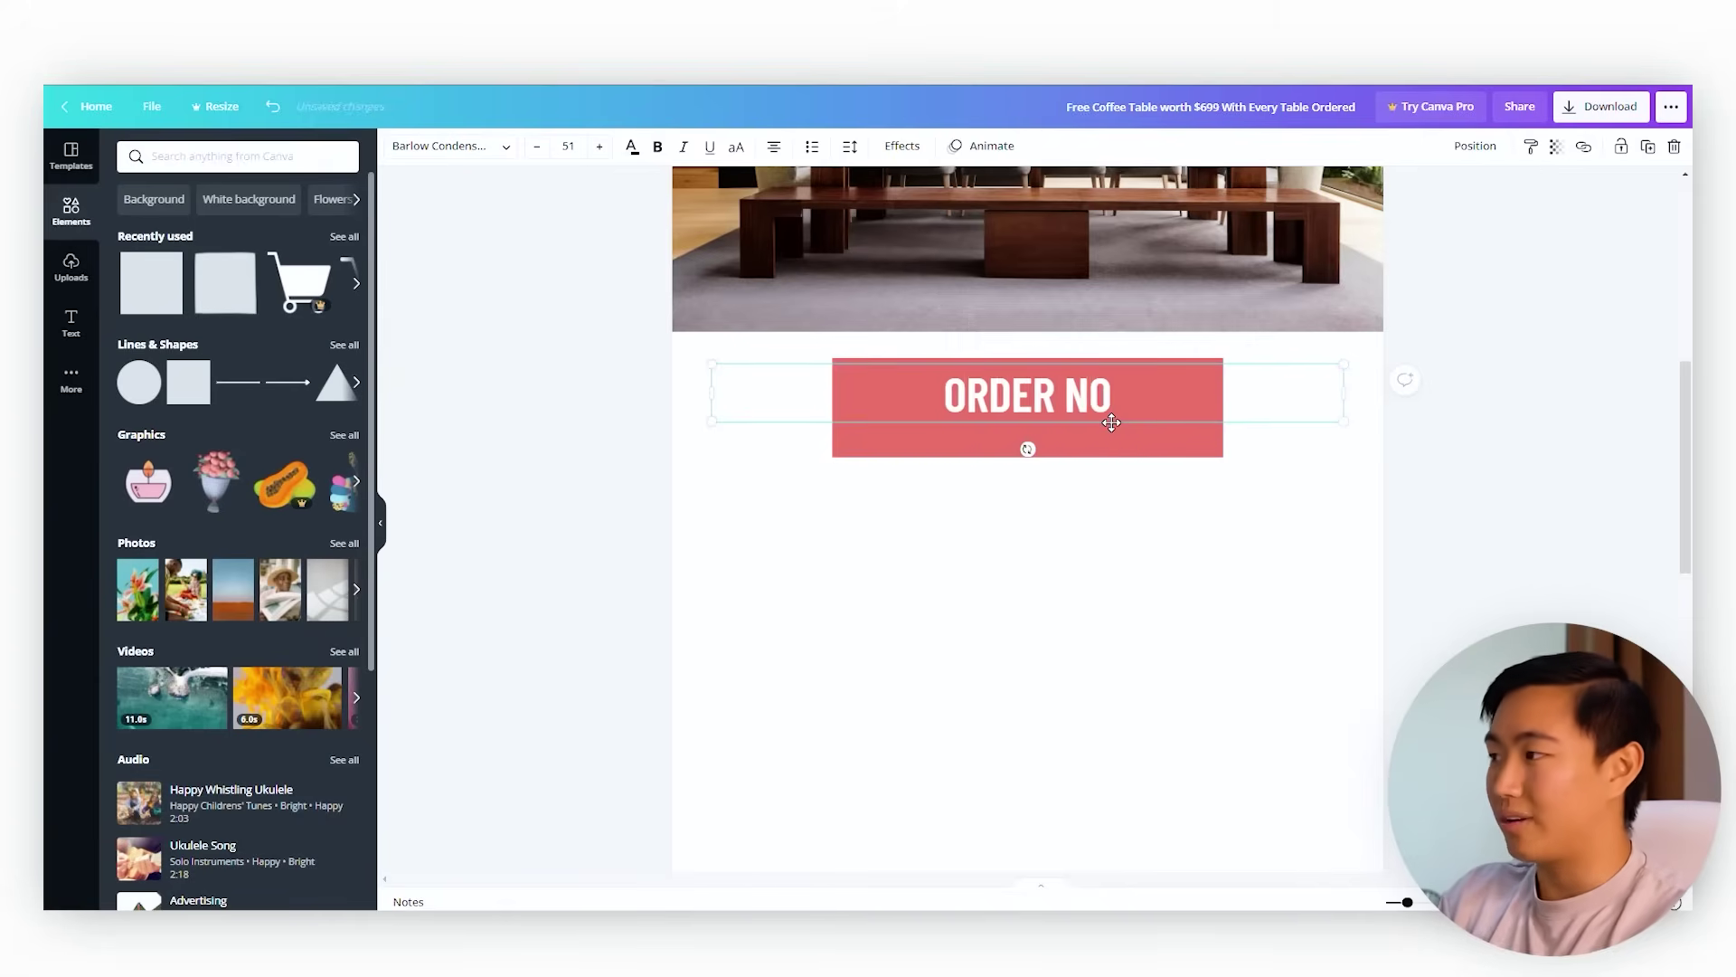
# - Make the label read ORDER TODAY, centre it, and trim the red bar to fit
pyautogui.press('BackSpace')
pyautogui.write('TODAY')
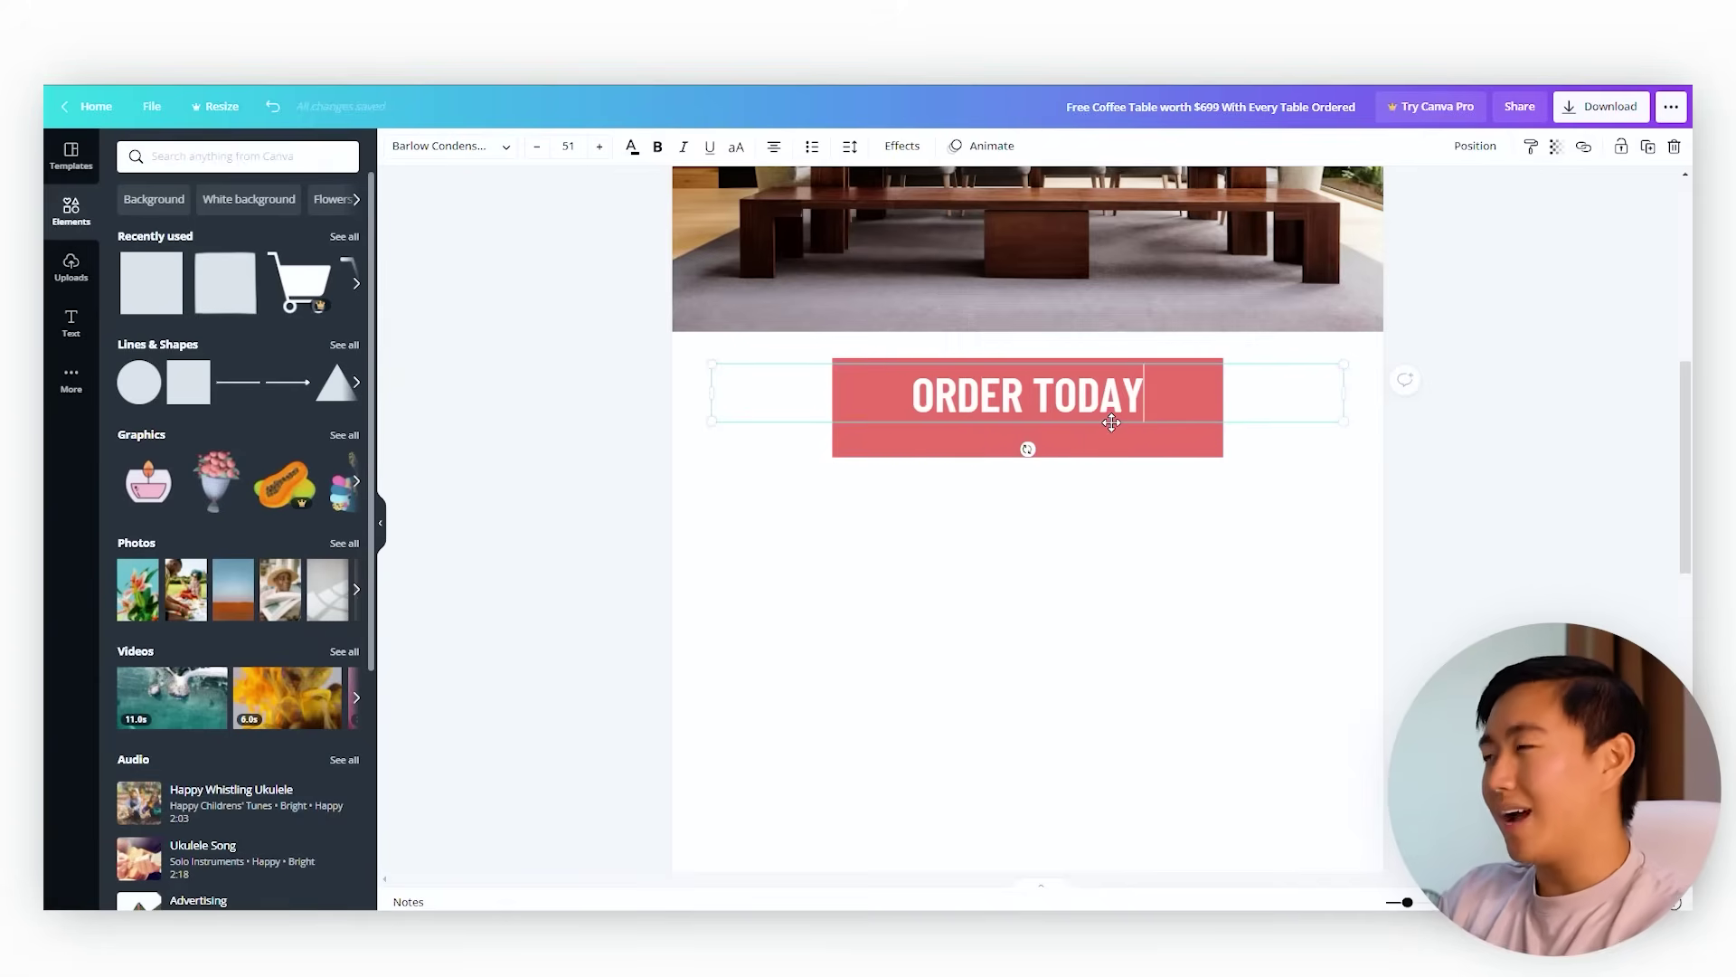
pyautogui.moveTo(1111, 422); pyautogui.dragTo(1111, 432)
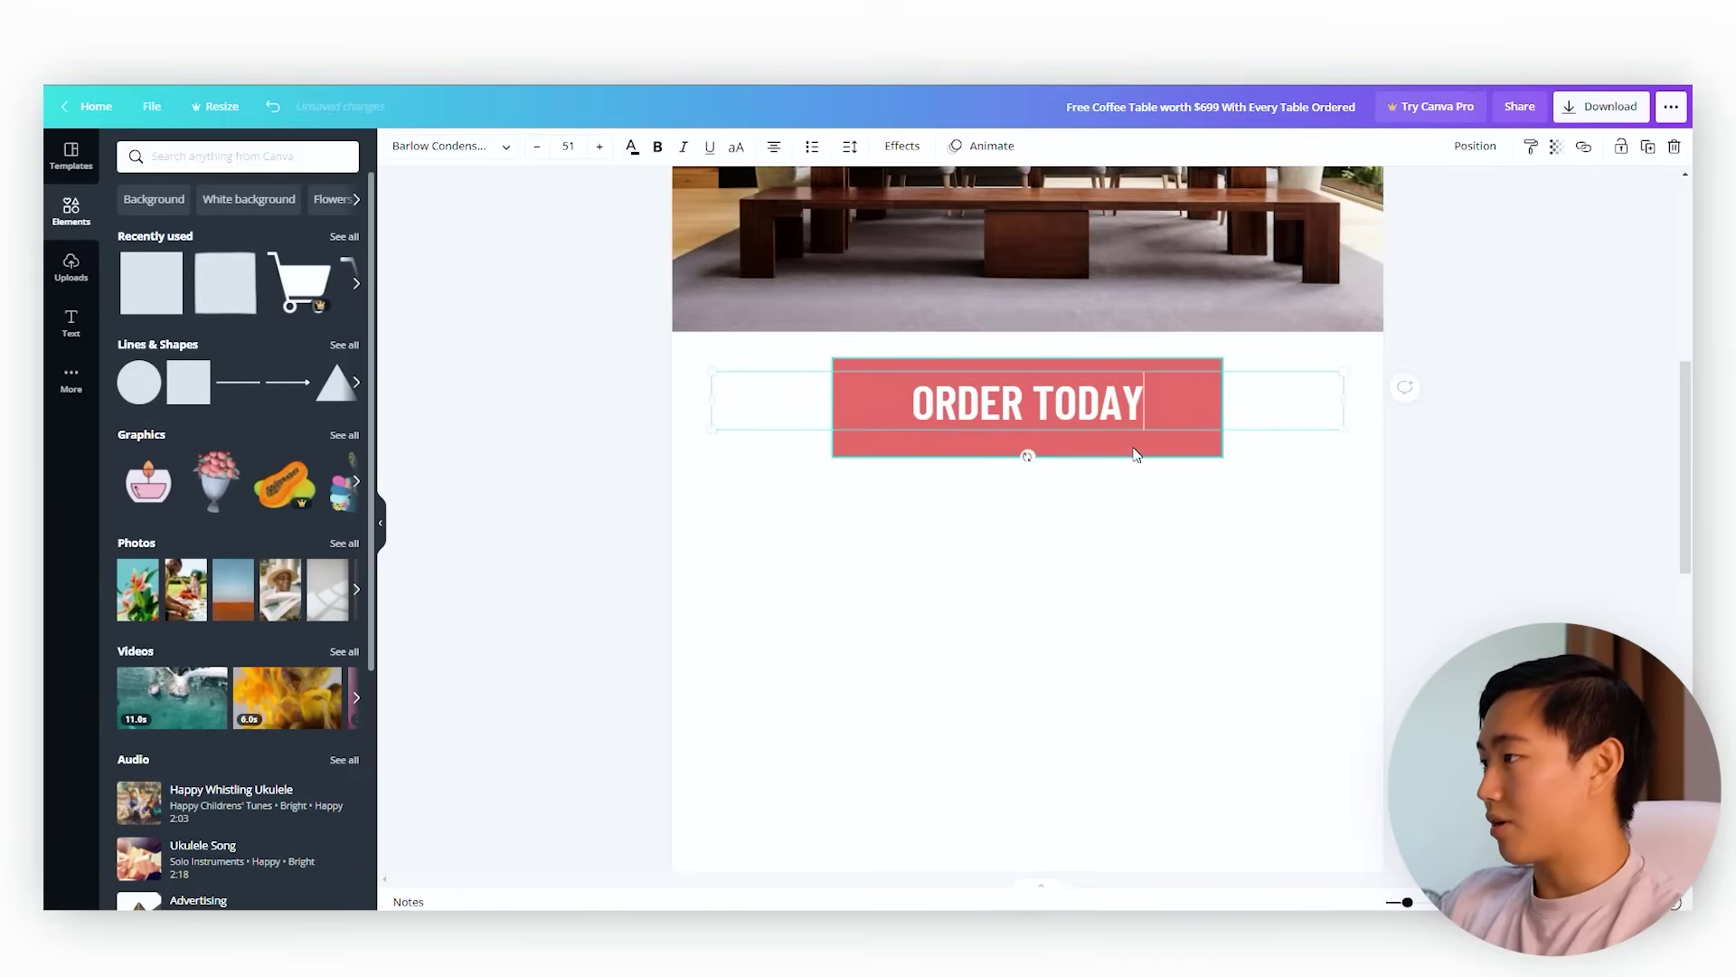
pyautogui.click(1103, 445)
pyautogui.moveTo(1219, 455); pyautogui.dragTo(1167, 442)
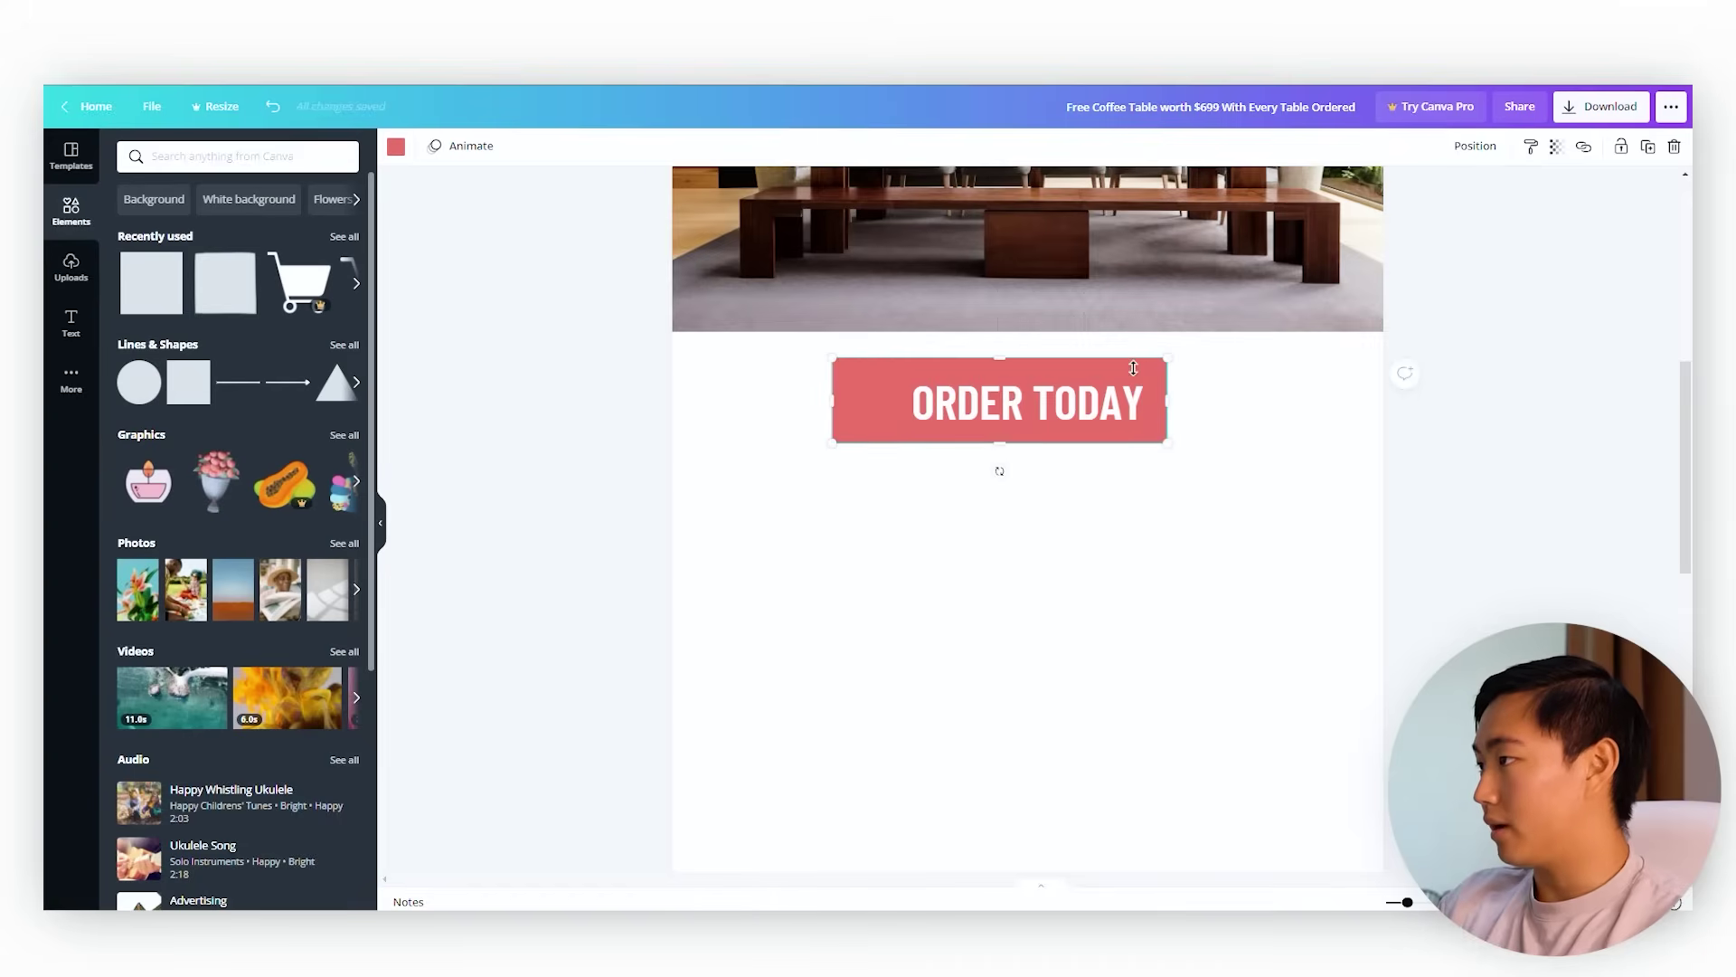
pyautogui.moveTo(1159, 365); pyautogui.dragTo(1146, 370)
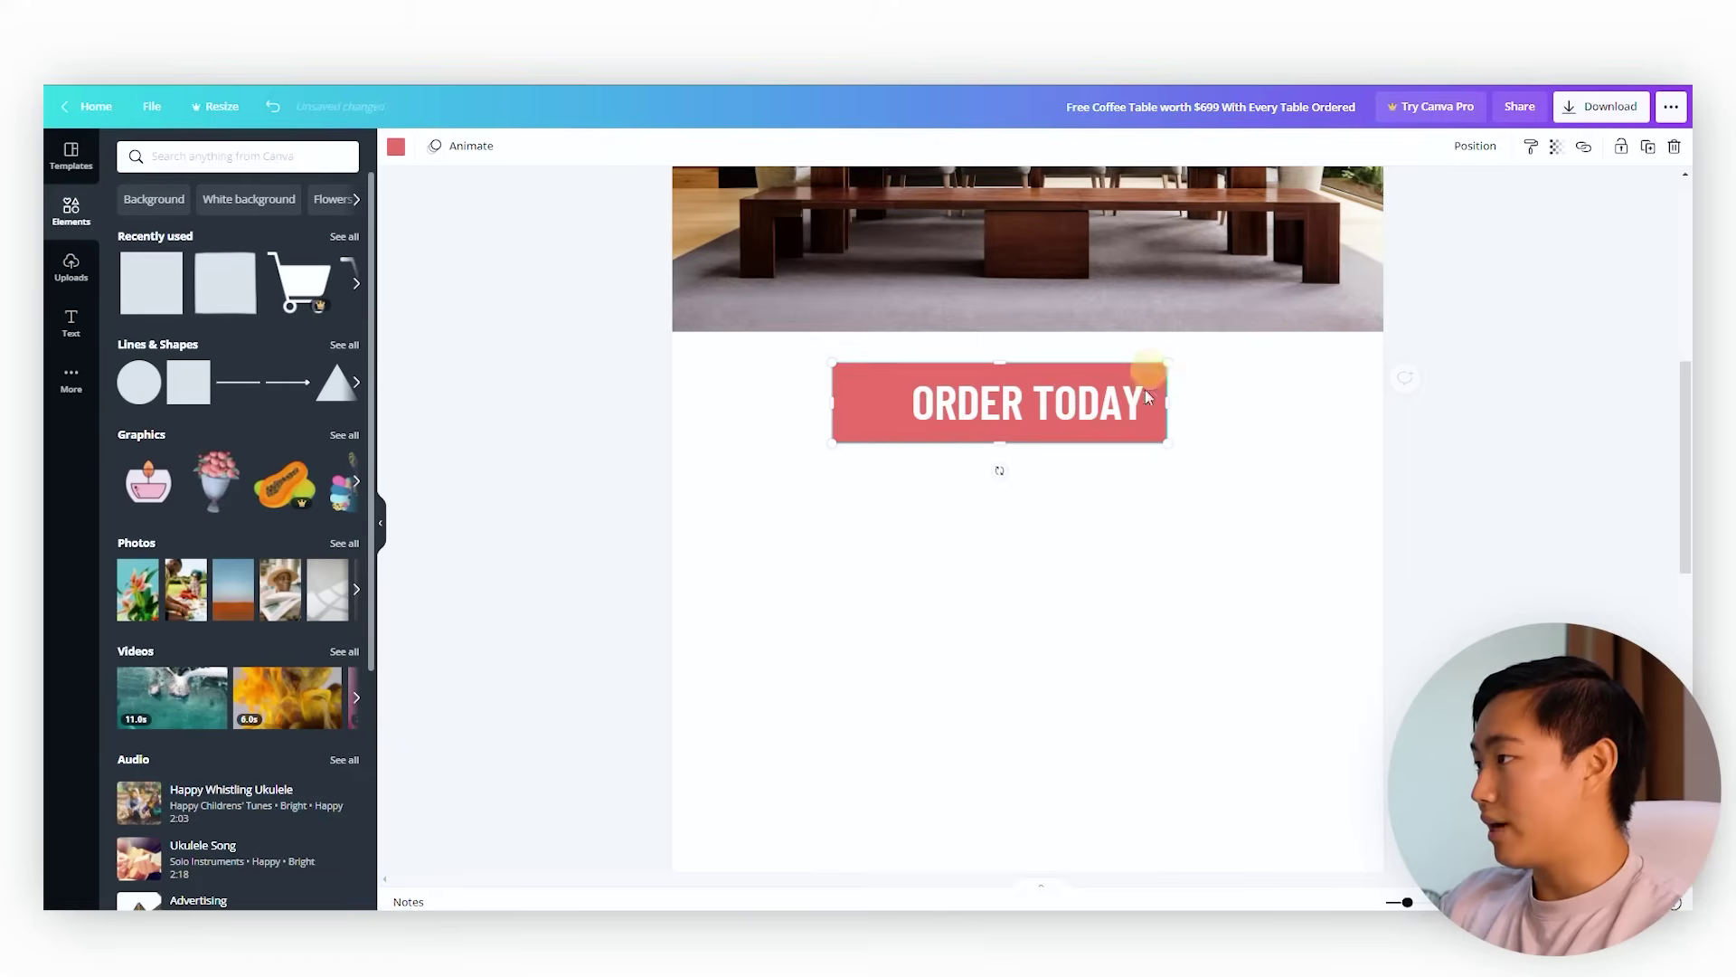
# - Try the label CLAIM YOUR COFFEE TABLE and widen the red bar to fit it
pyautogui.click(1130, 393)
pyautogui.click(1131, 393)
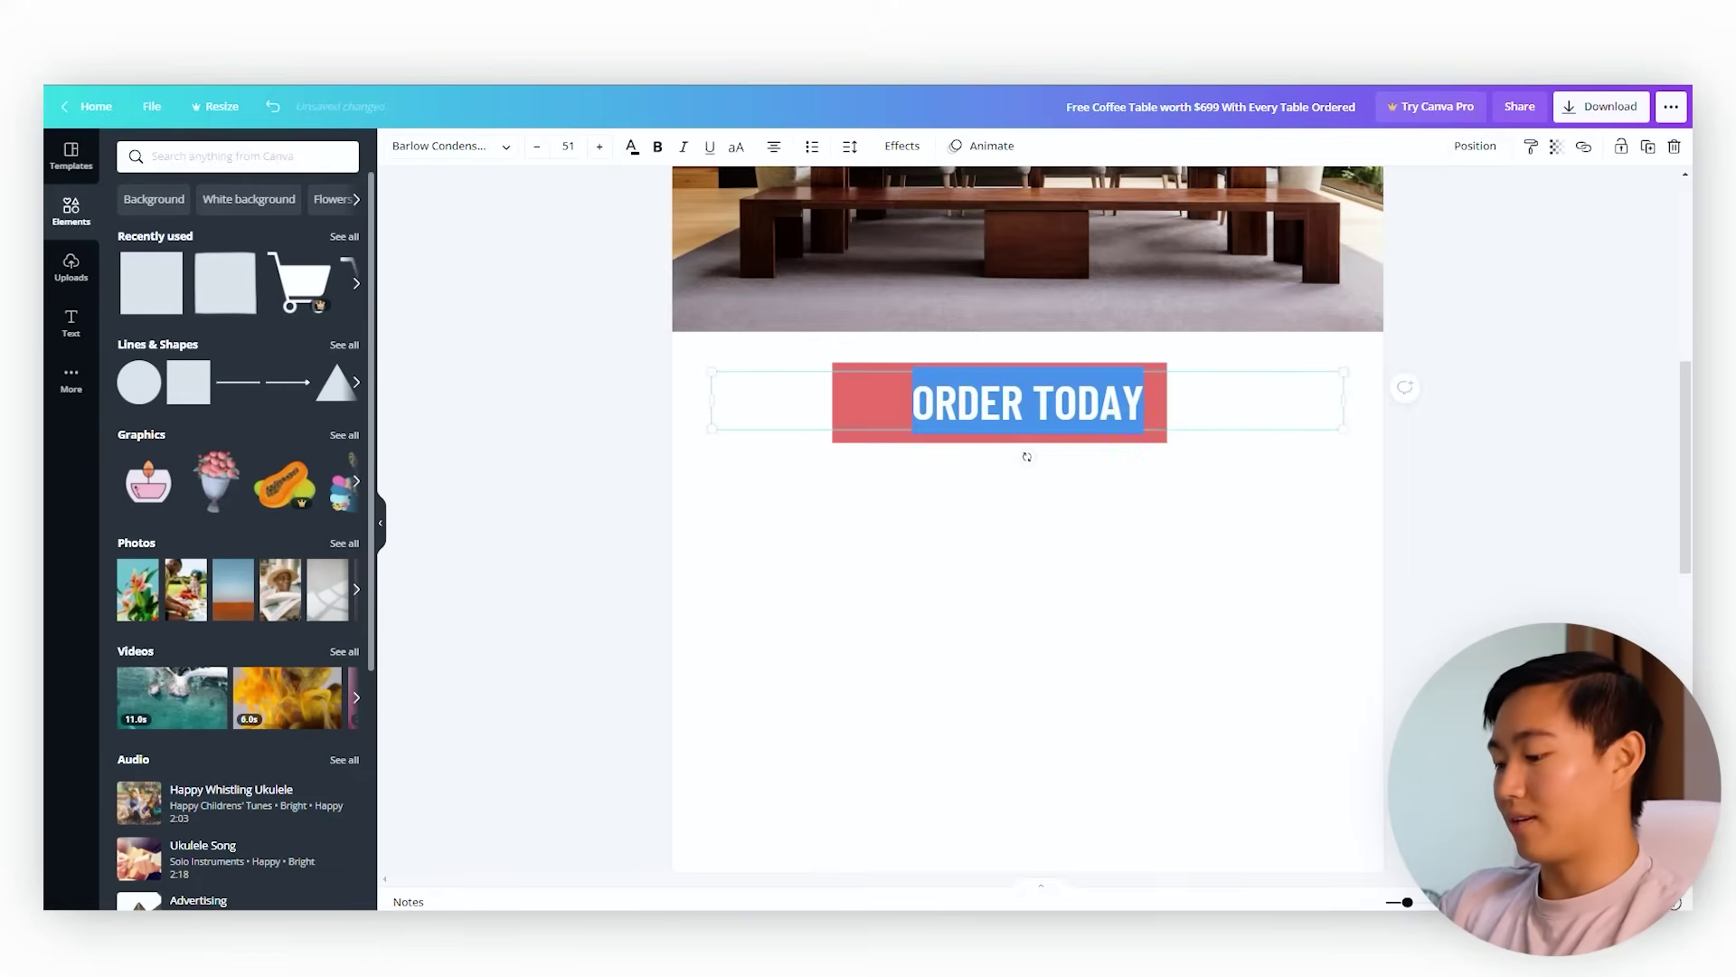
pyautogui.write('CL')
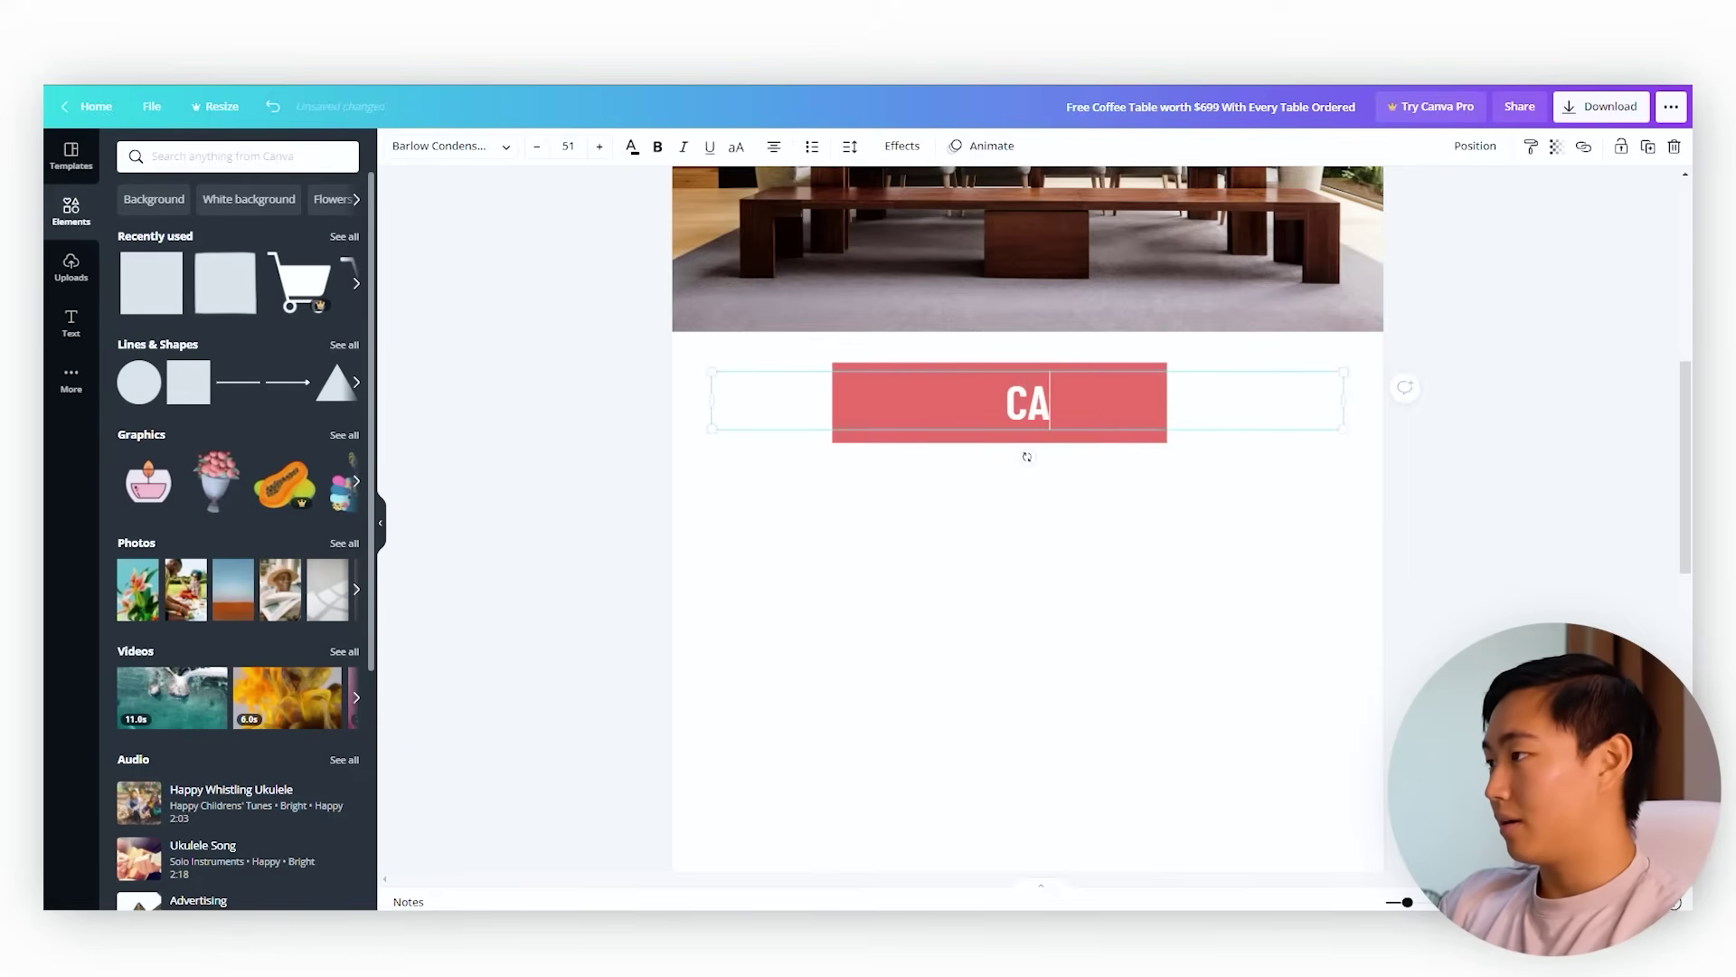
pyautogui.write('AIM yOUR')
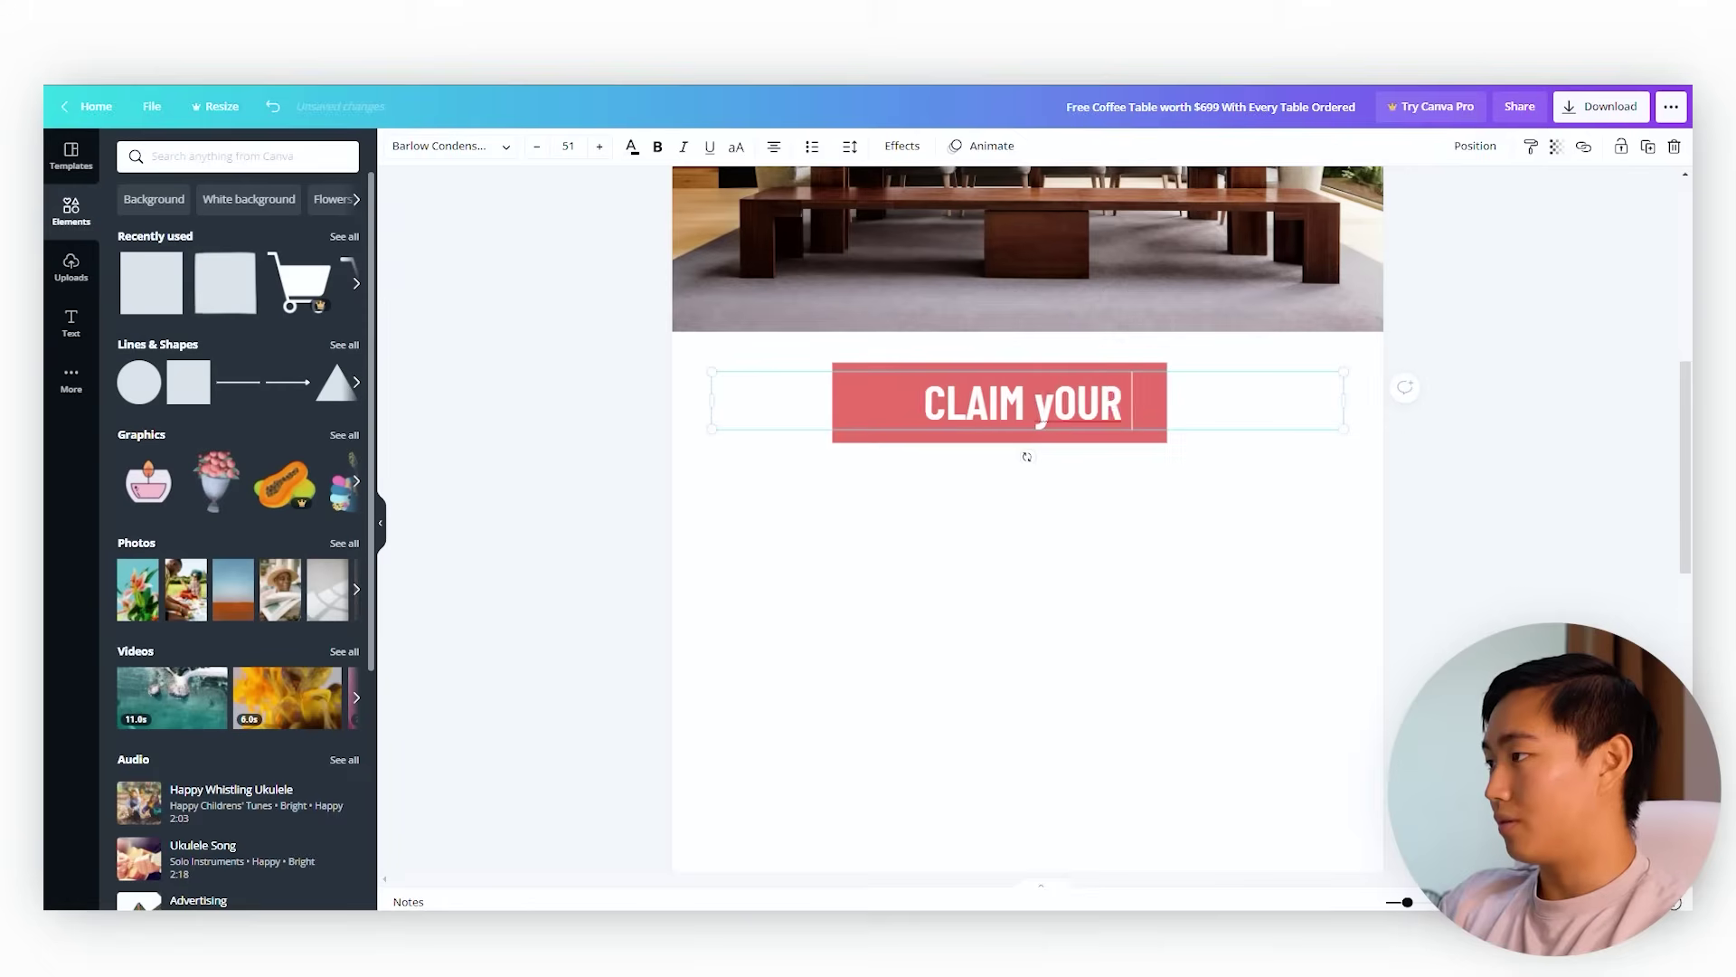
pyautogui.press('BackSpace')
pyautogui.press('BackSpace')
pyautogui.press('BackSpace')
pyautogui.press('BackSpace')
pyautogui.write('YOUR COFF')
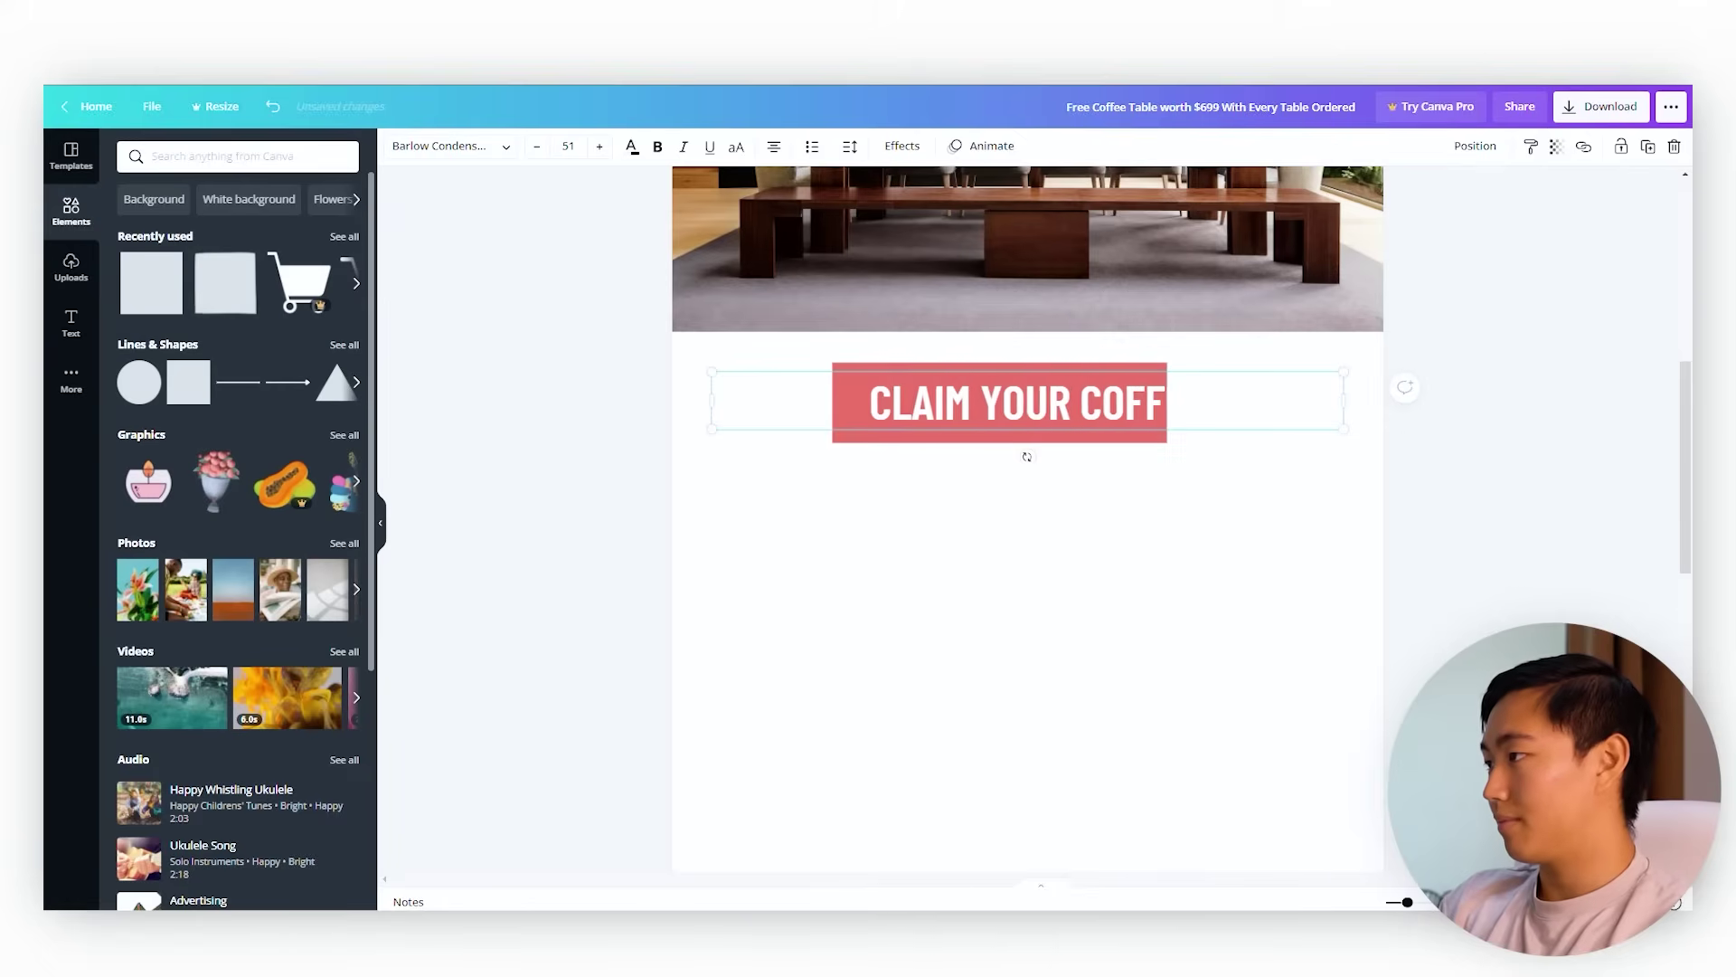
pyautogui.write('EE TABLE')
pyautogui.click(999, 402)
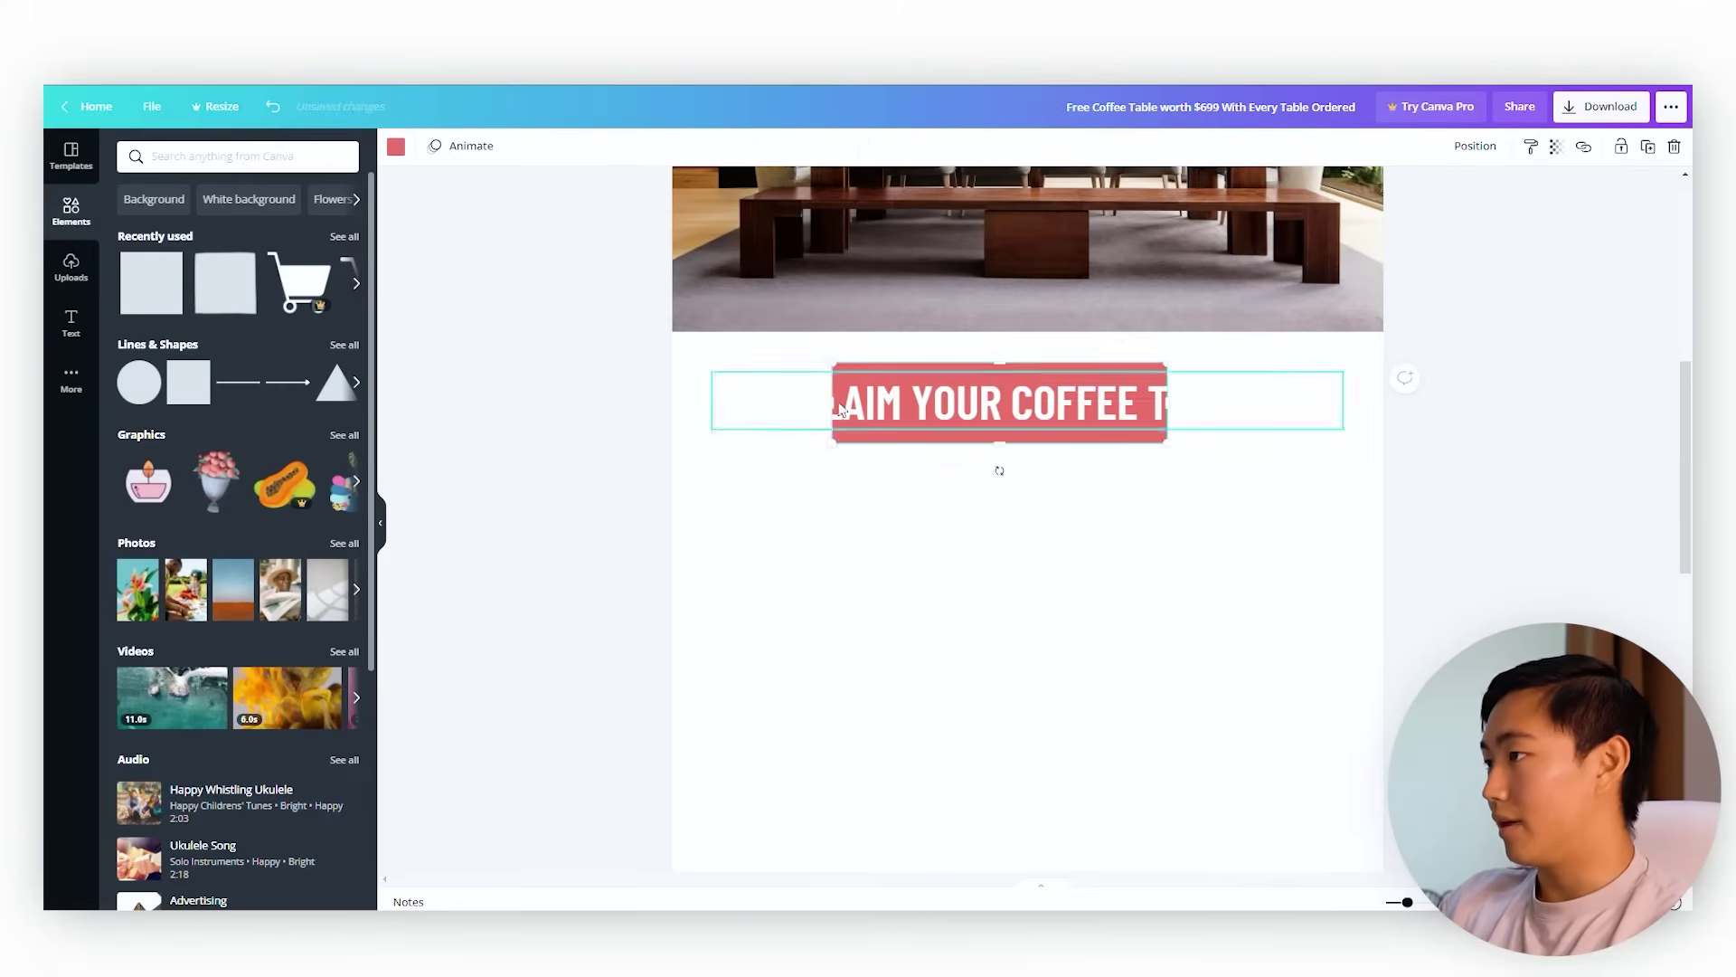
pyautogui.moveTo(1167, 403); pyautogui.dragTo(1278, 406)
pyautogui.click(952, 407)
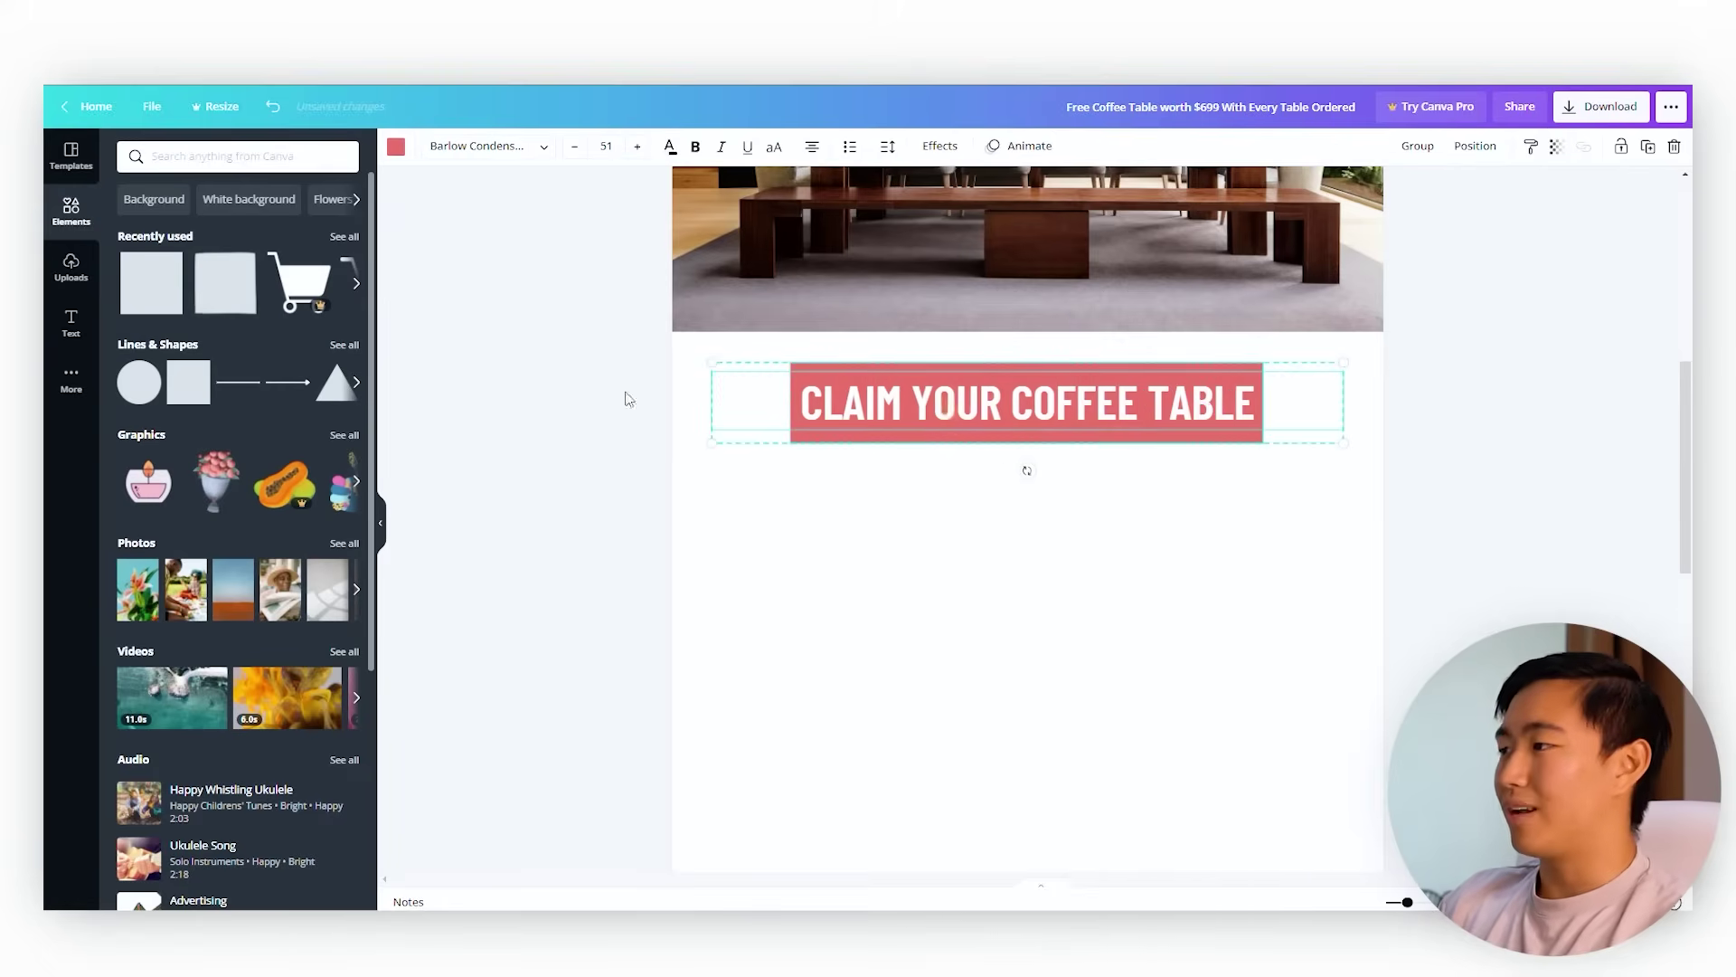
pyautogui.scroll(1, 615, 407)
pyautogui.scroll(4, 615, 406)
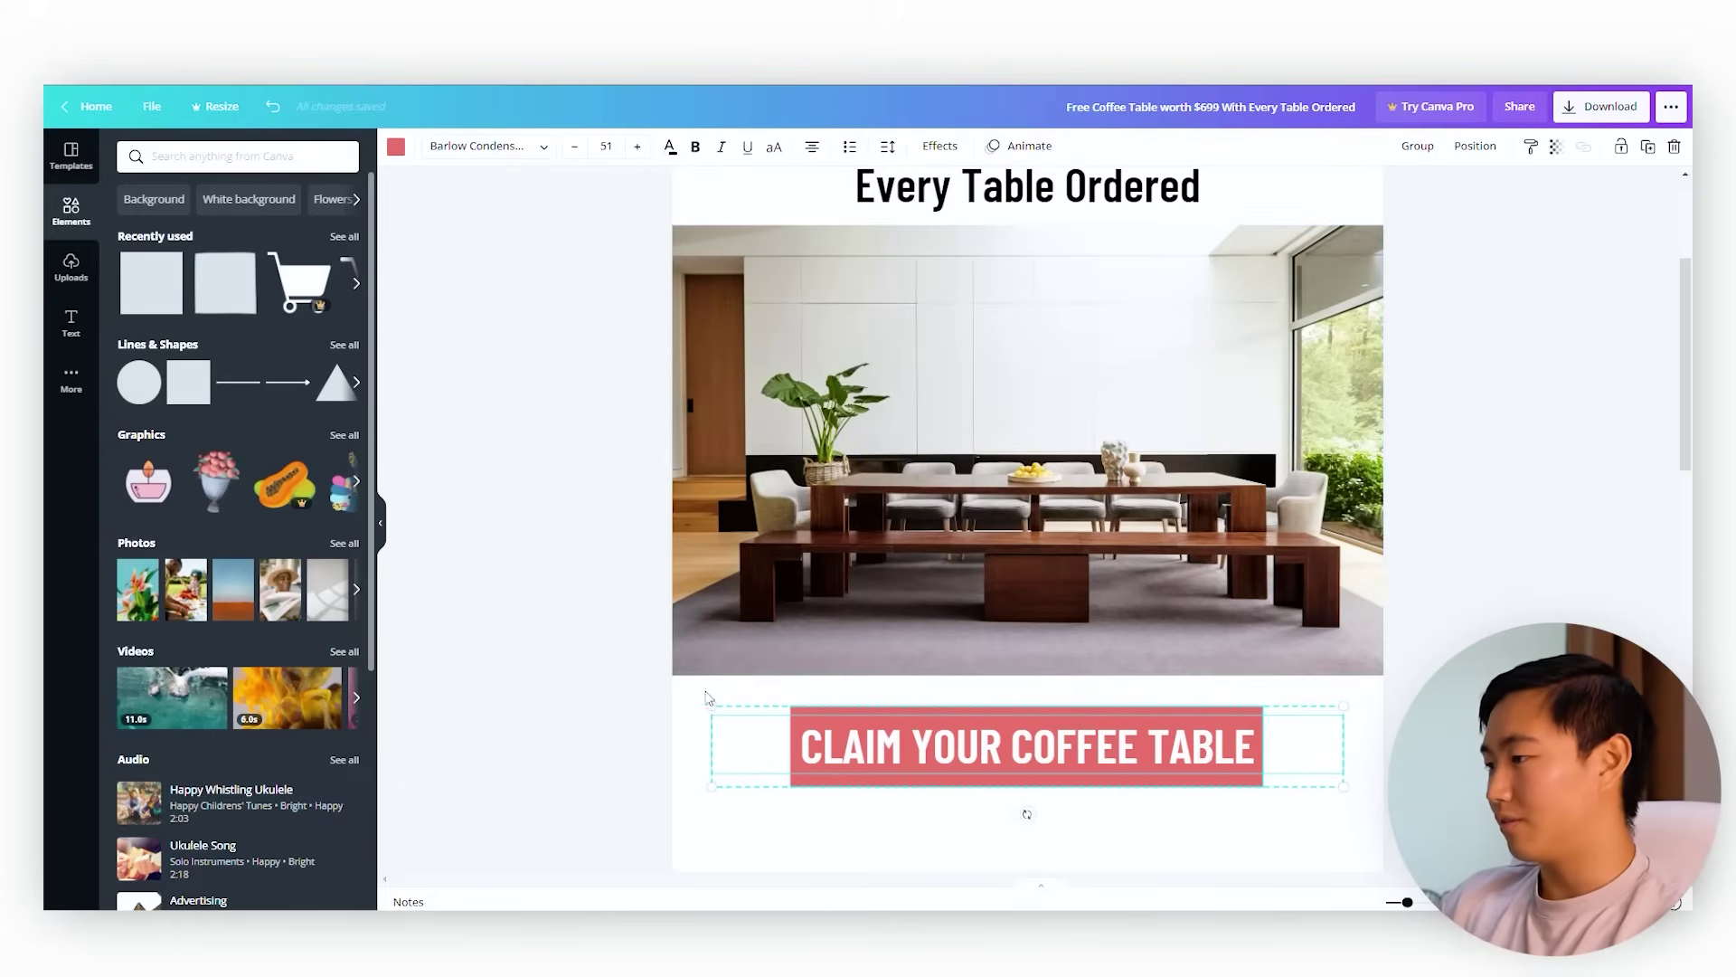
# - Revert the label to ORDER TODAY, narrow the red bar around it, and select both
pyautogui.click(572, 690)
pyautogui.click(847, 730)
pyautogui.doubleClick(927, 746)
pyautogui.hotkey('ctrl', 'a')
pyautogui.write('ORD')
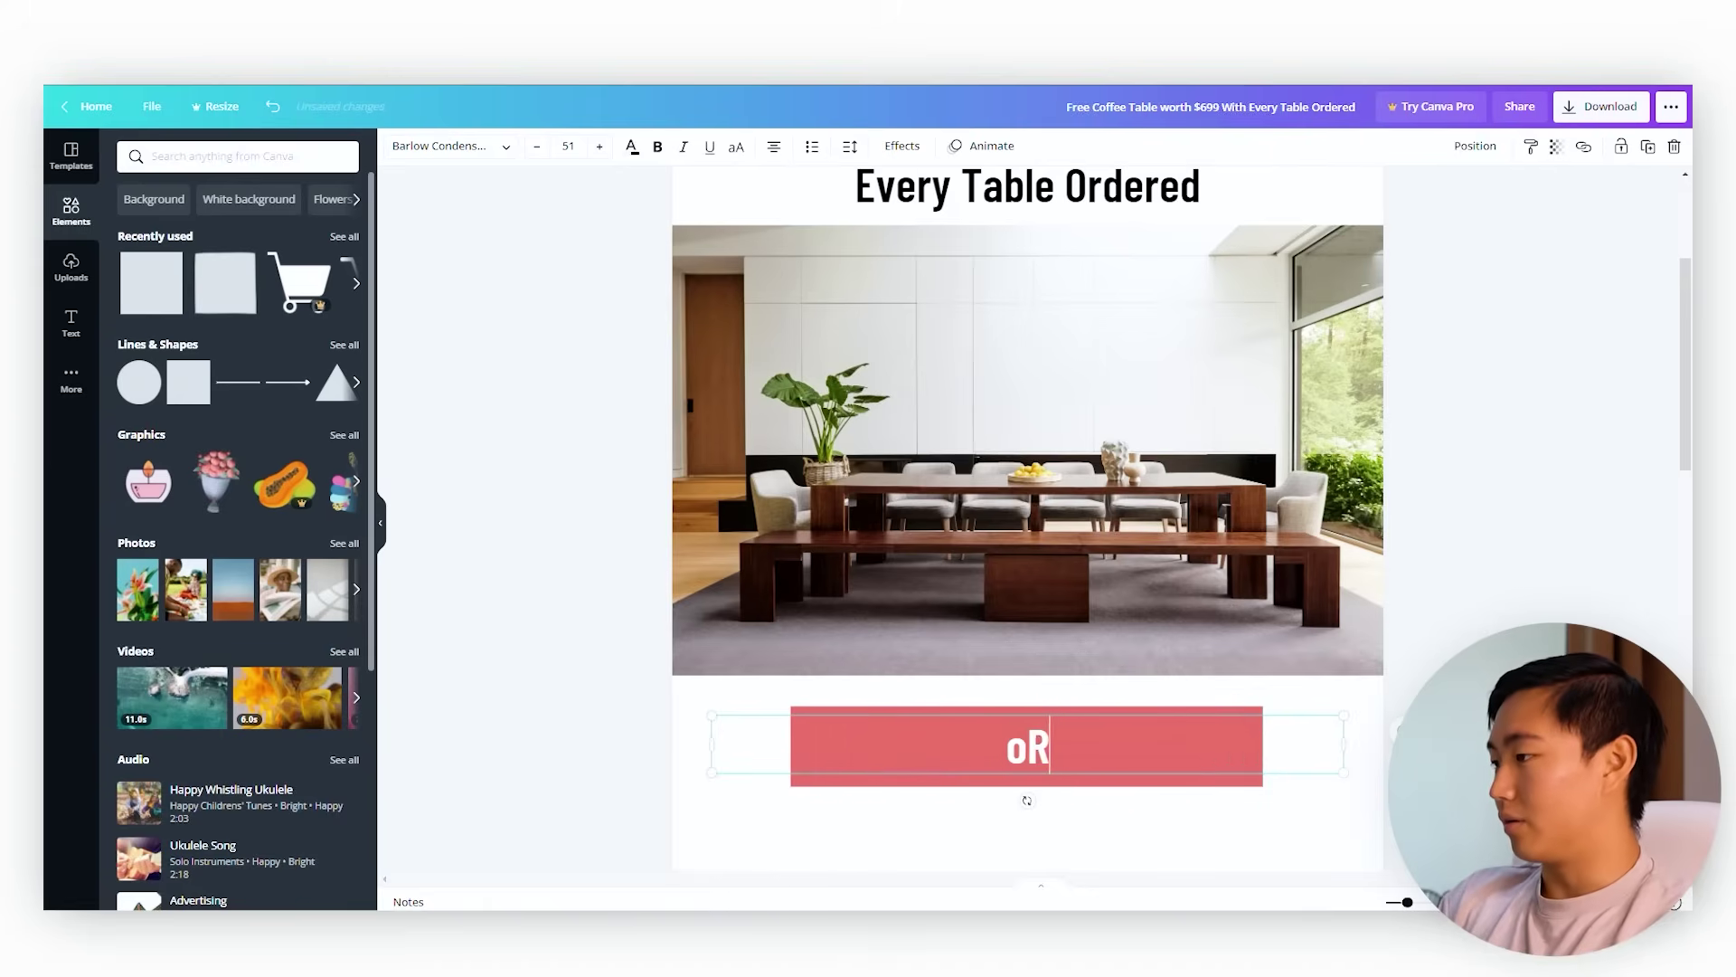
pyautogui.press('BackSpace')
pyautogui.write('DER TODAY')
pyautogui.click(1204, 796)
pyautogui.click(795, 745)
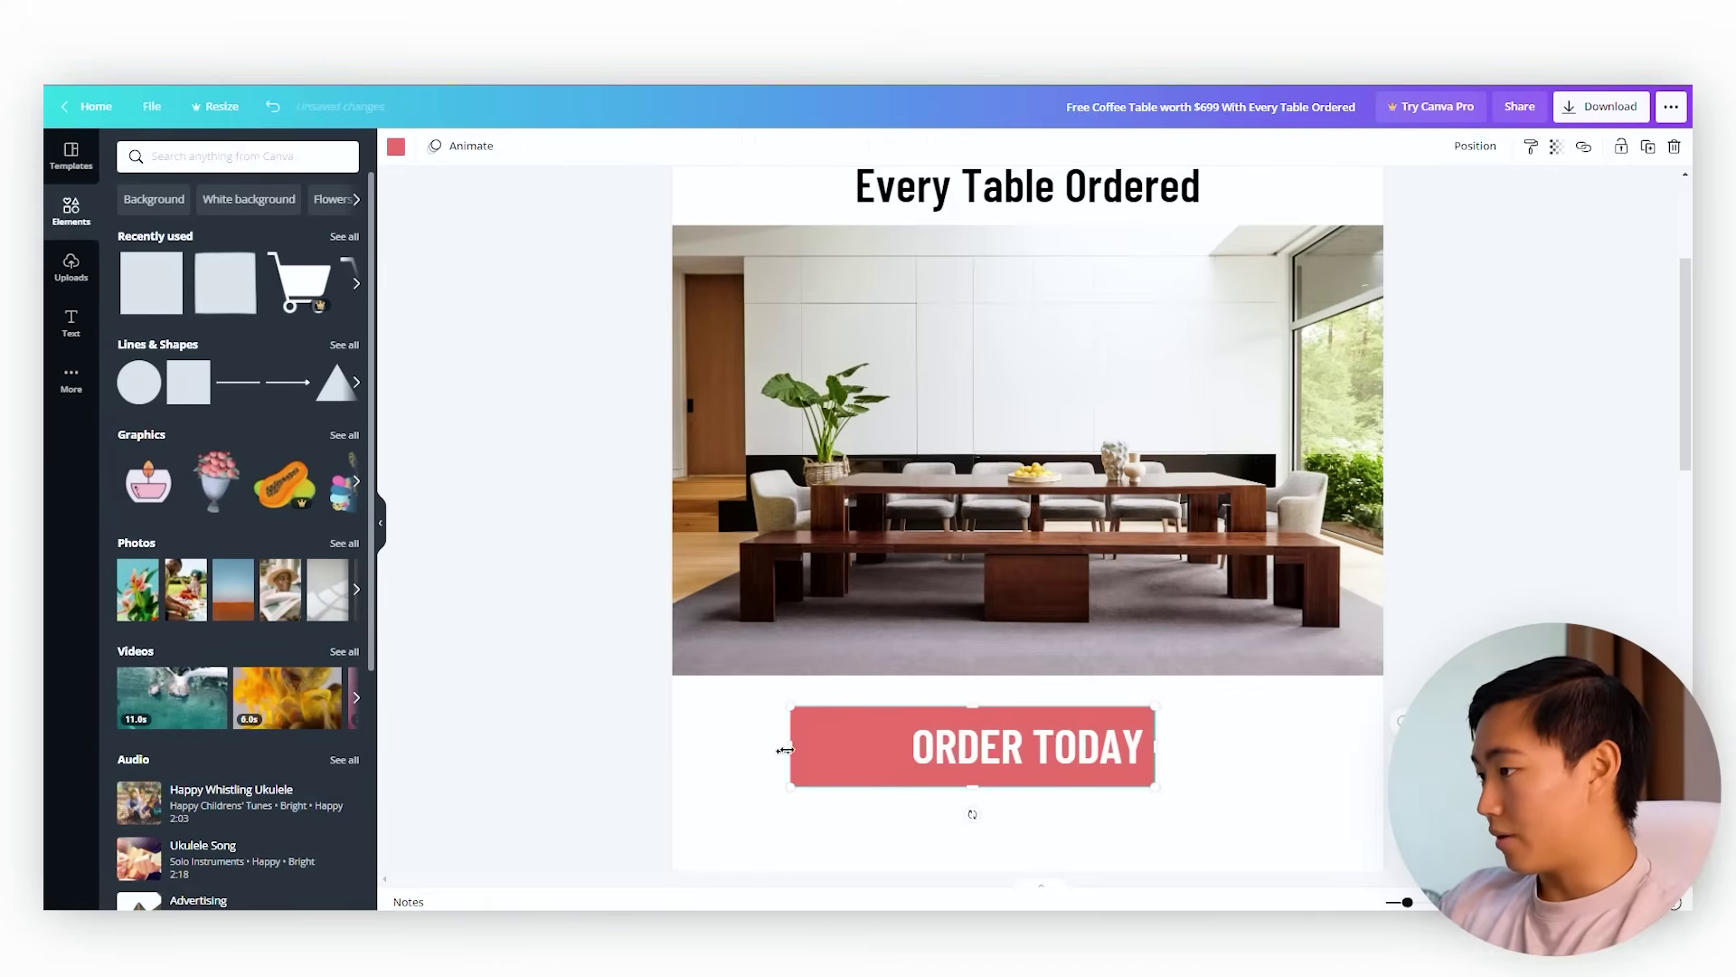
pyautogui.moveTo(792, 744); pyautogui.dragTo(895, 752)
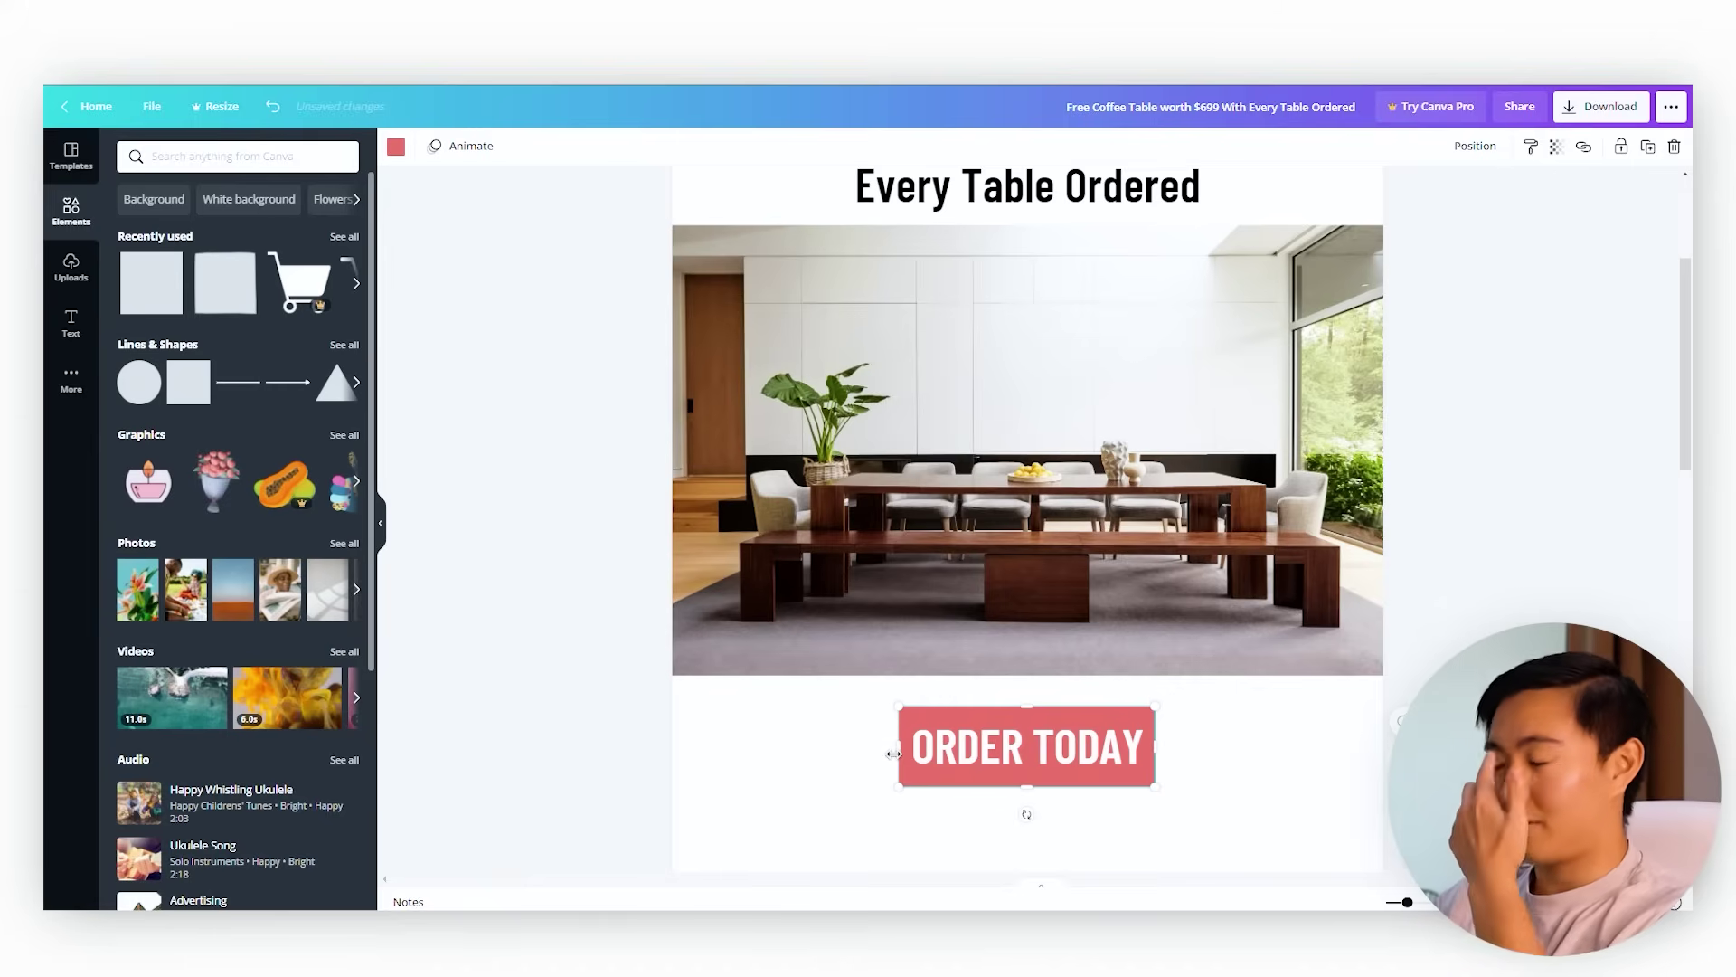
pyautogui.scroll(3, 812, 510)
pyautogui.scroll(-3, 962, 714)
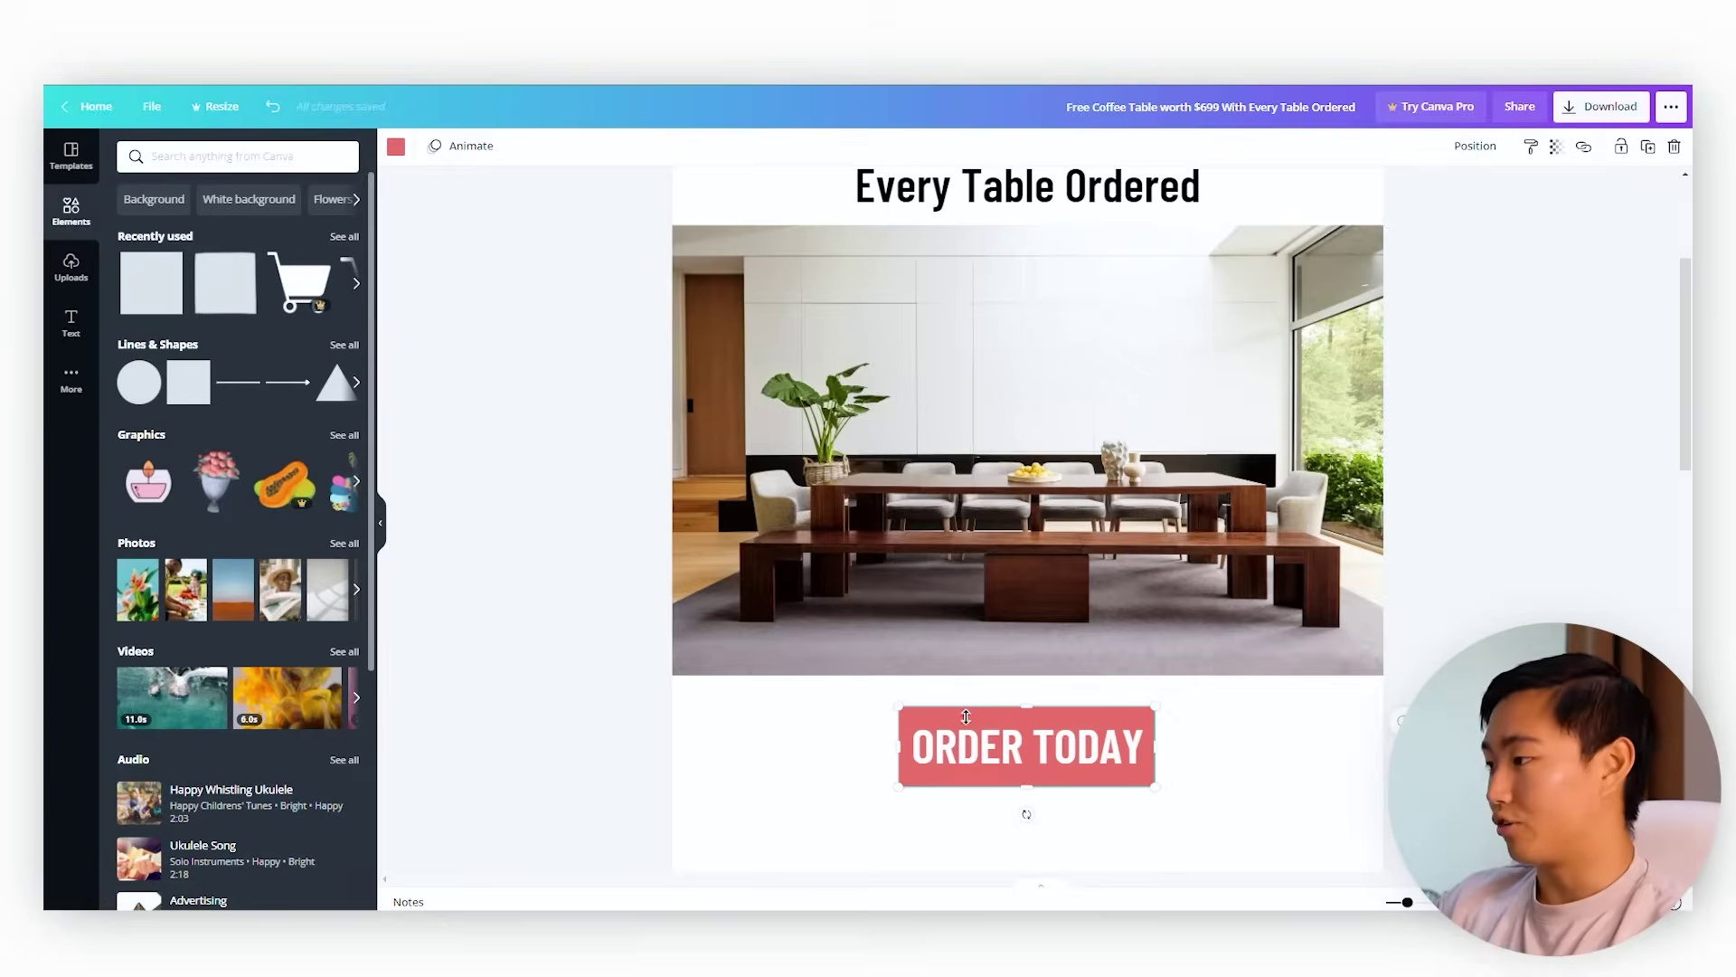
pyautogui.moveTo(568, 740); pyautogui.dragTo(1156, 747)
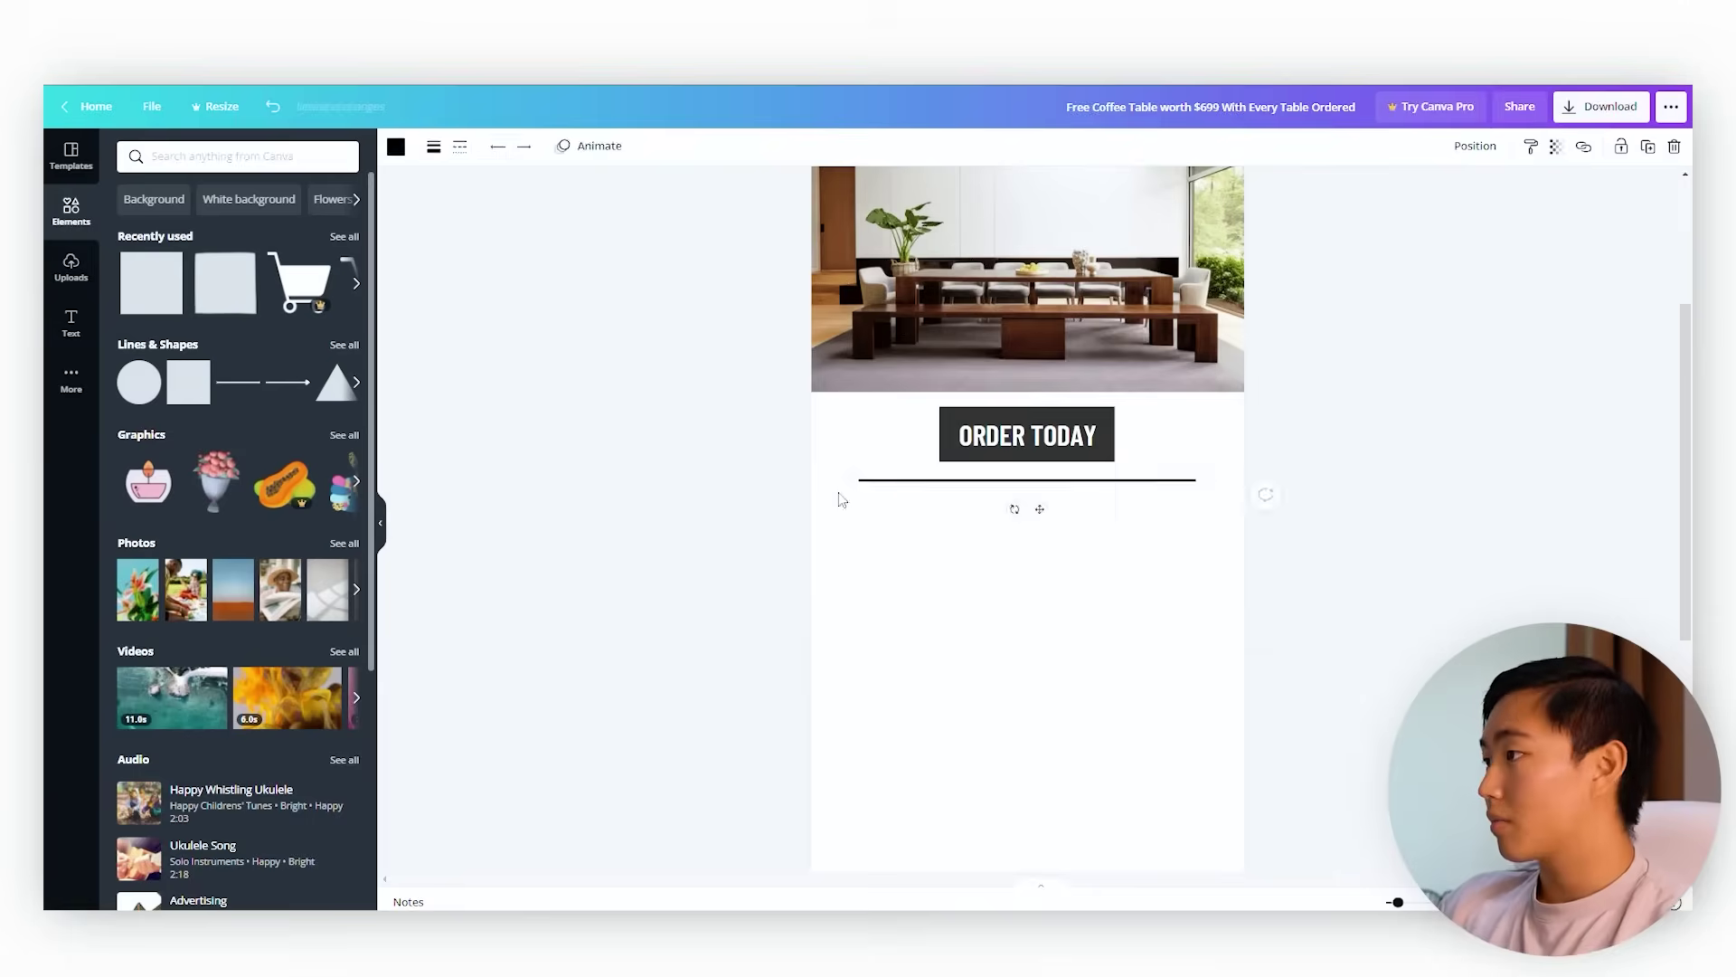
# - Add a Barlow SemiCondensed text box: 'THE TRANSFORMER TABLE 3.0 CAN EXTEND OUT AND SEAT UP TO 12 PEOPLE'
pyautogui.click(438, 146)
pyautogui.click(186, 256)
pyautogui.write('THE TRANSFORMER TABLE 3.0 CAN EXTEND OUT AND SEAT UP TO 12 PEOPLE')
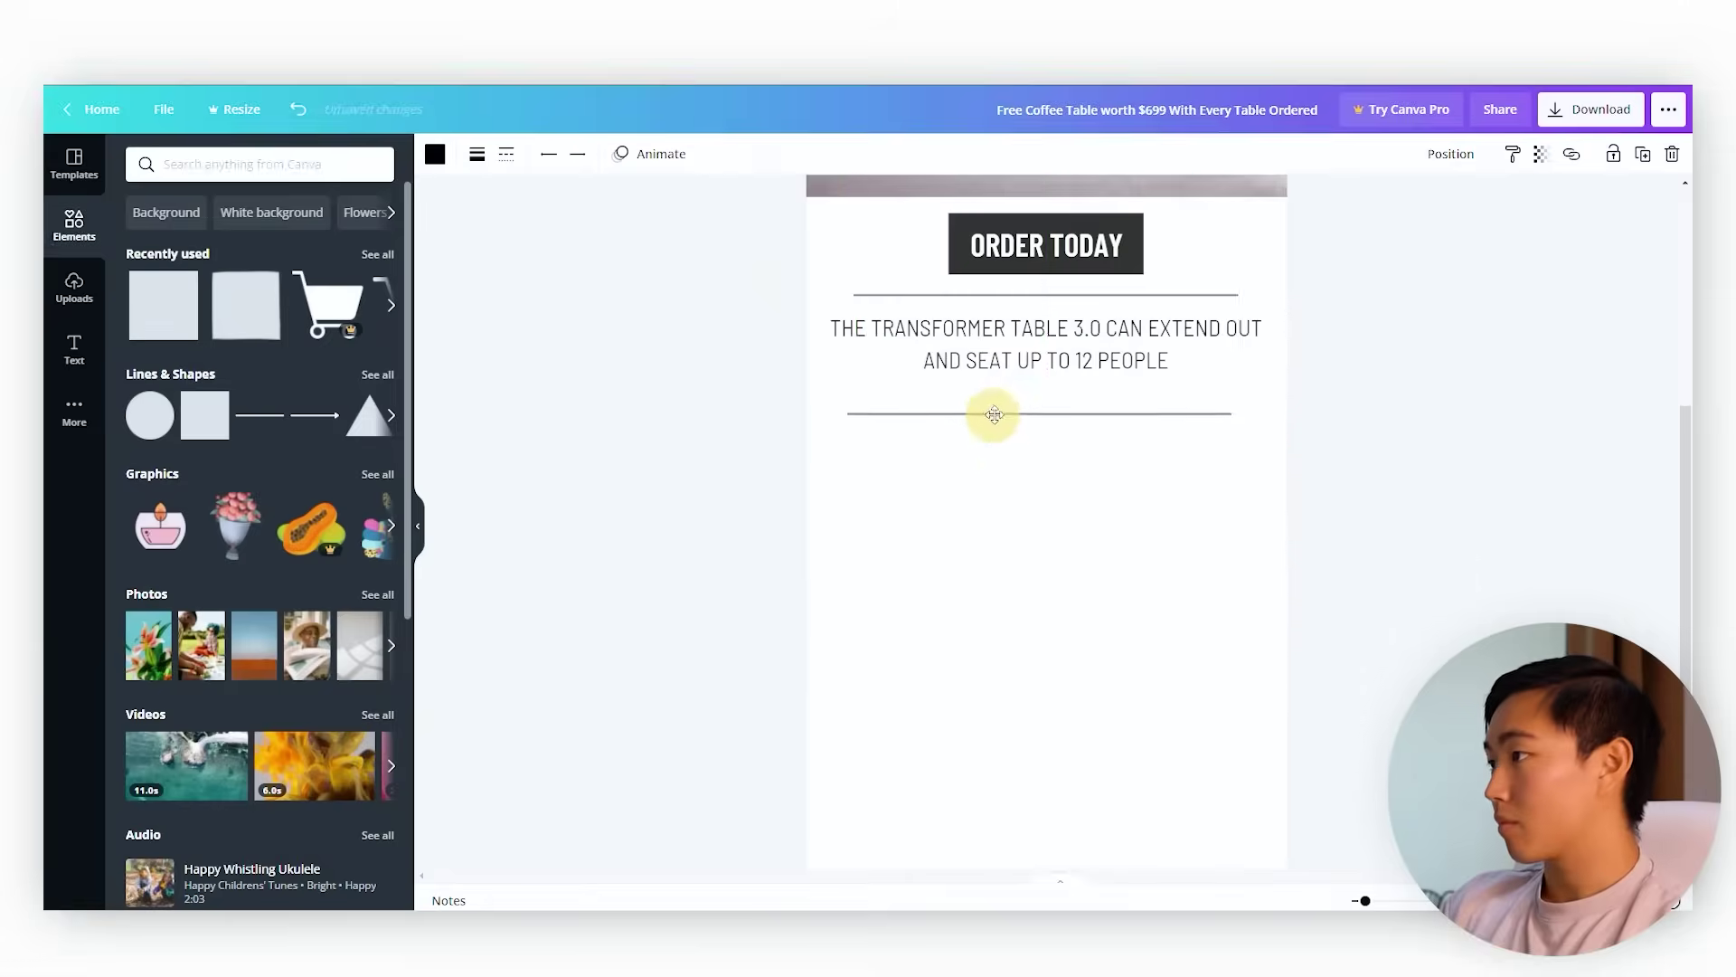
pyautogui.scroll(4, 1248, 622)
pyautogui.scroll(3, 1248, 622)
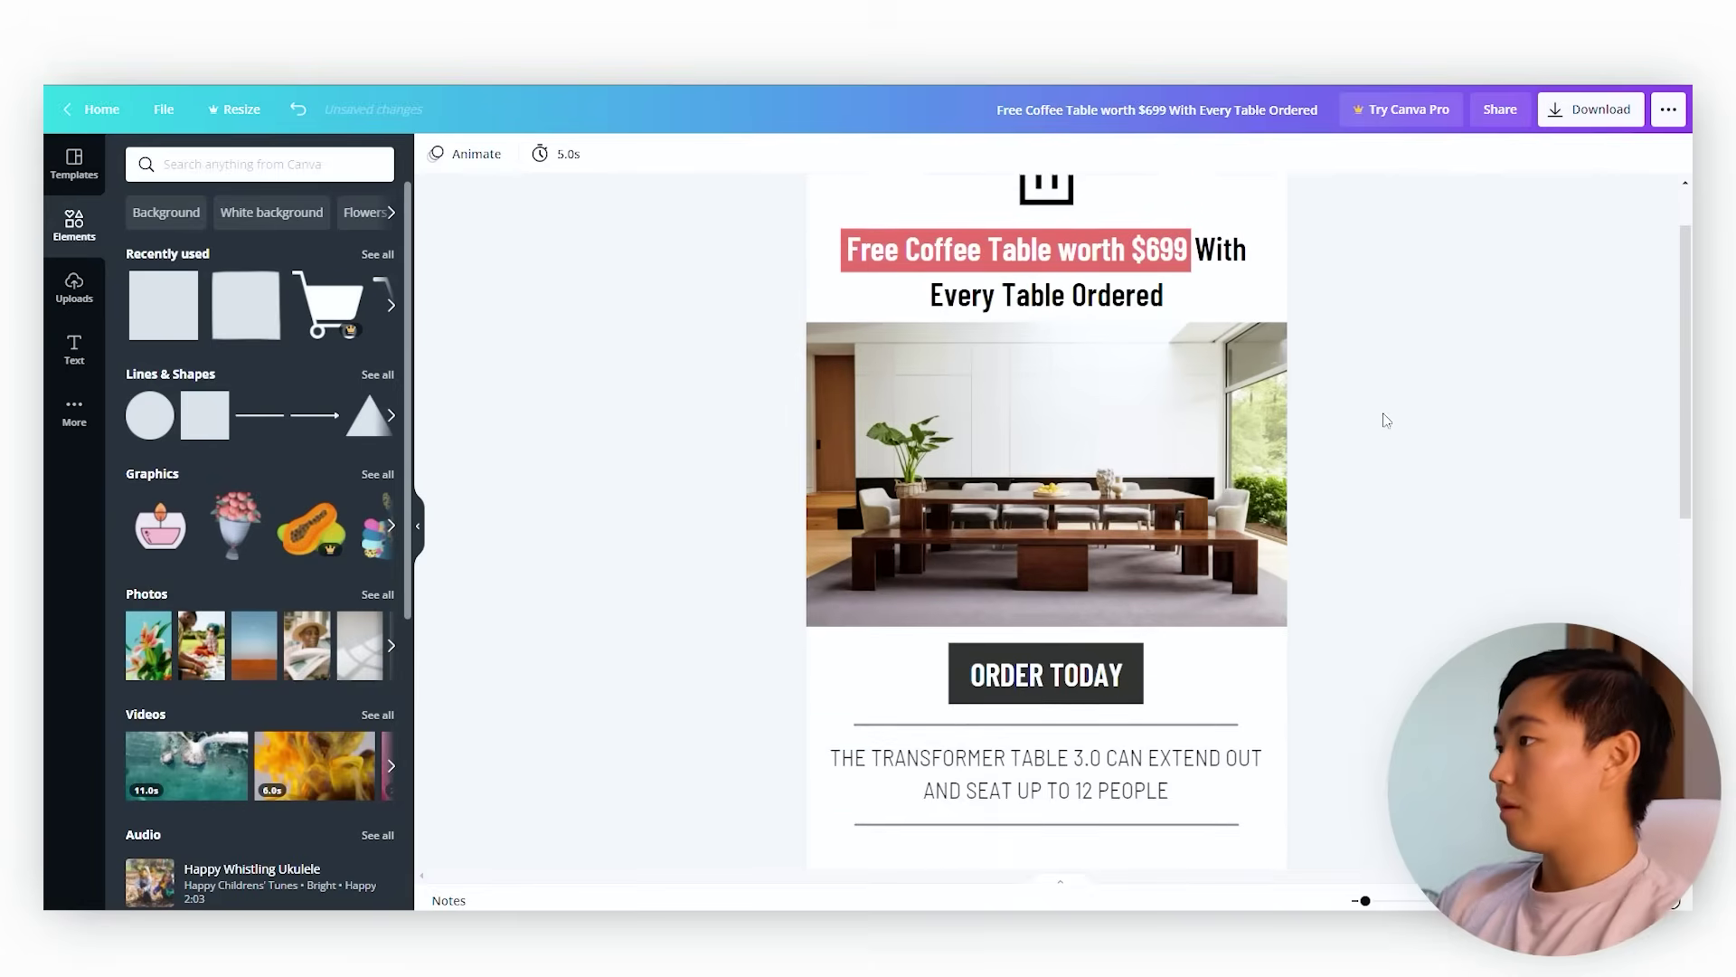
pyautogui.scroll(-2, 1352, 415)
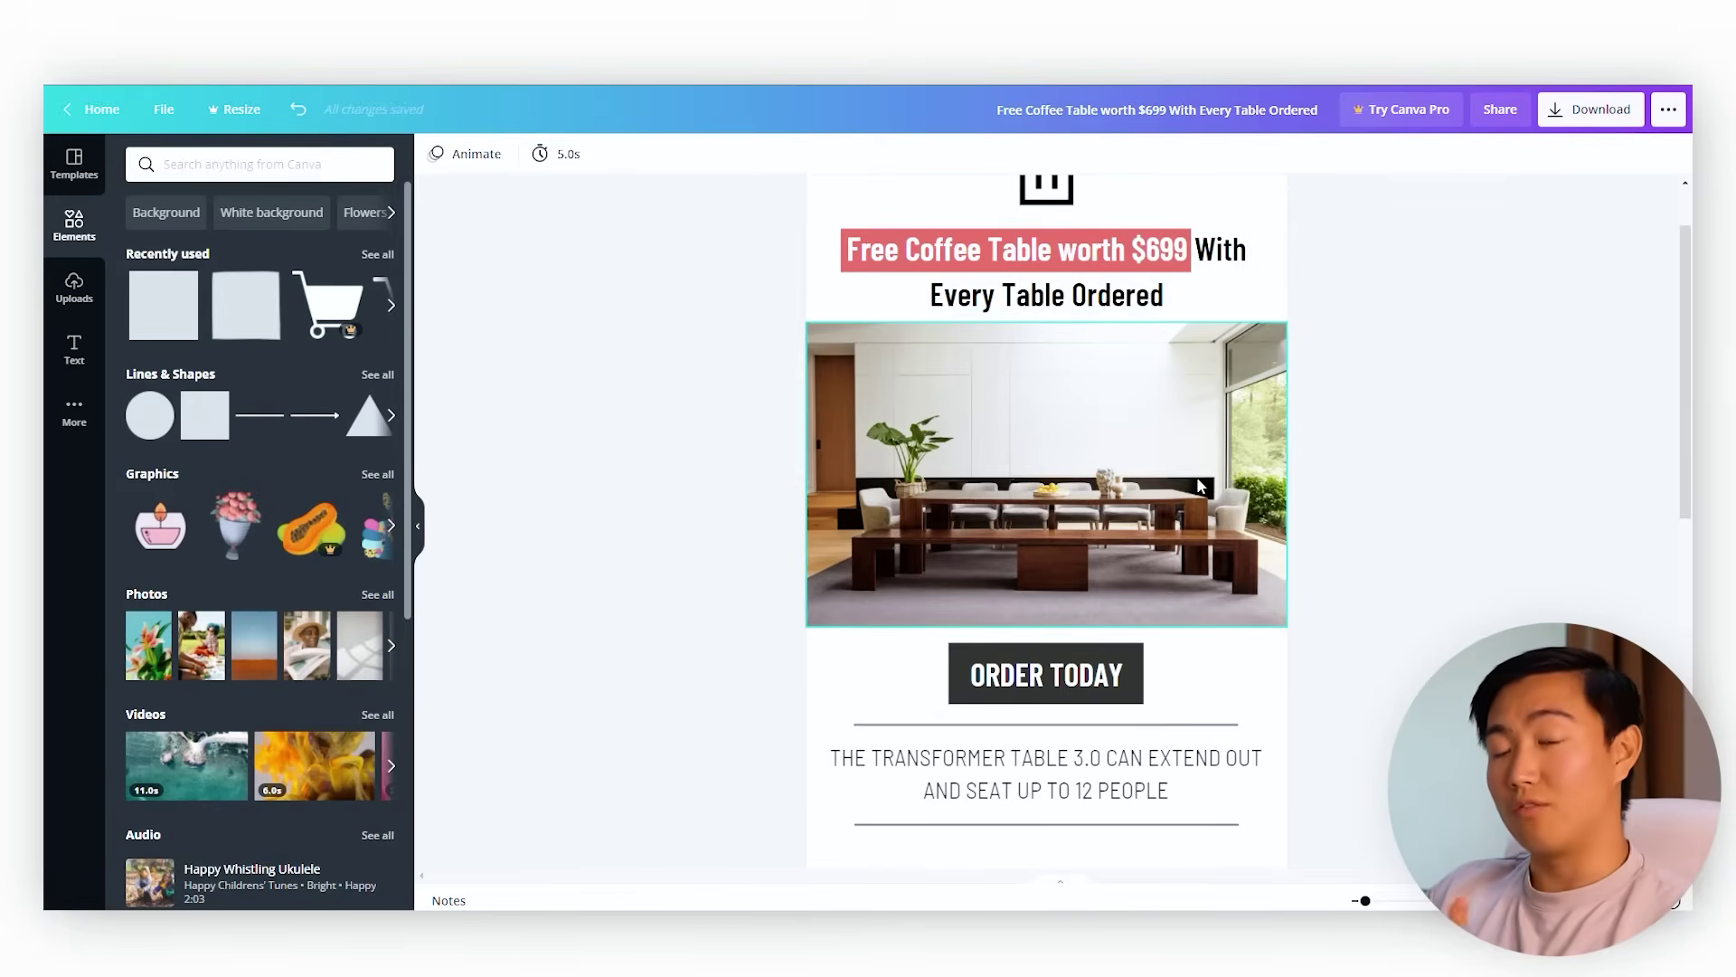
pyautogui.scroll(-1, 1200, 486)
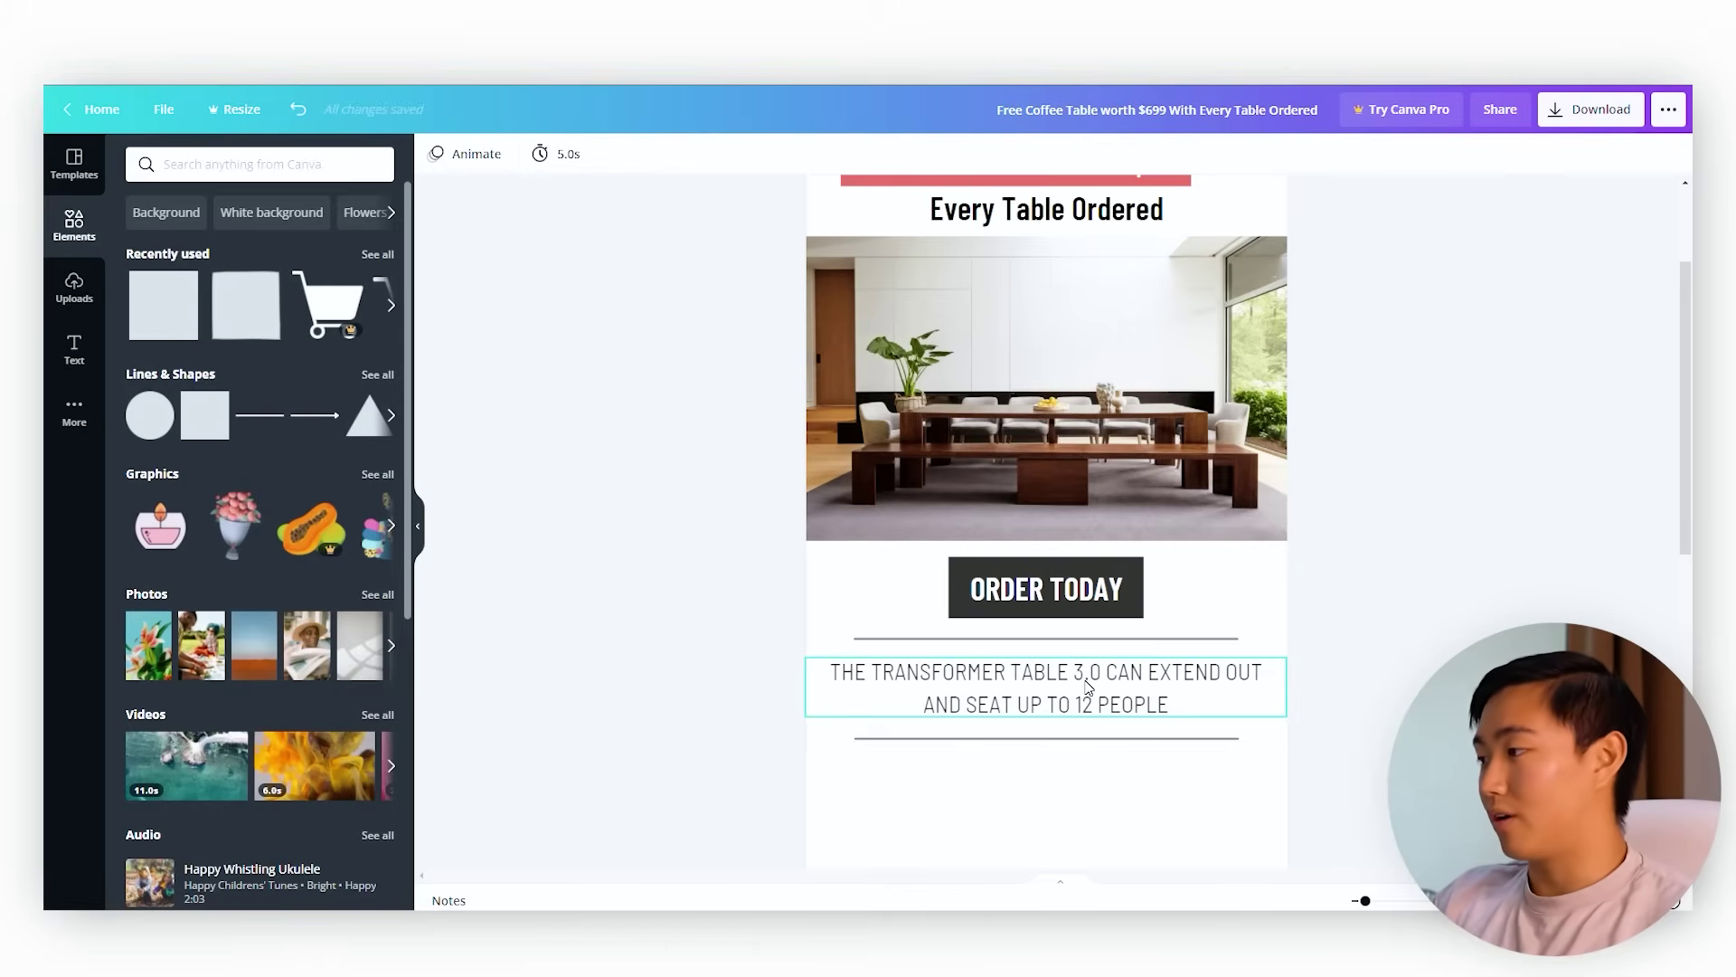
pyautogui.scroll(3, 1058, 640)
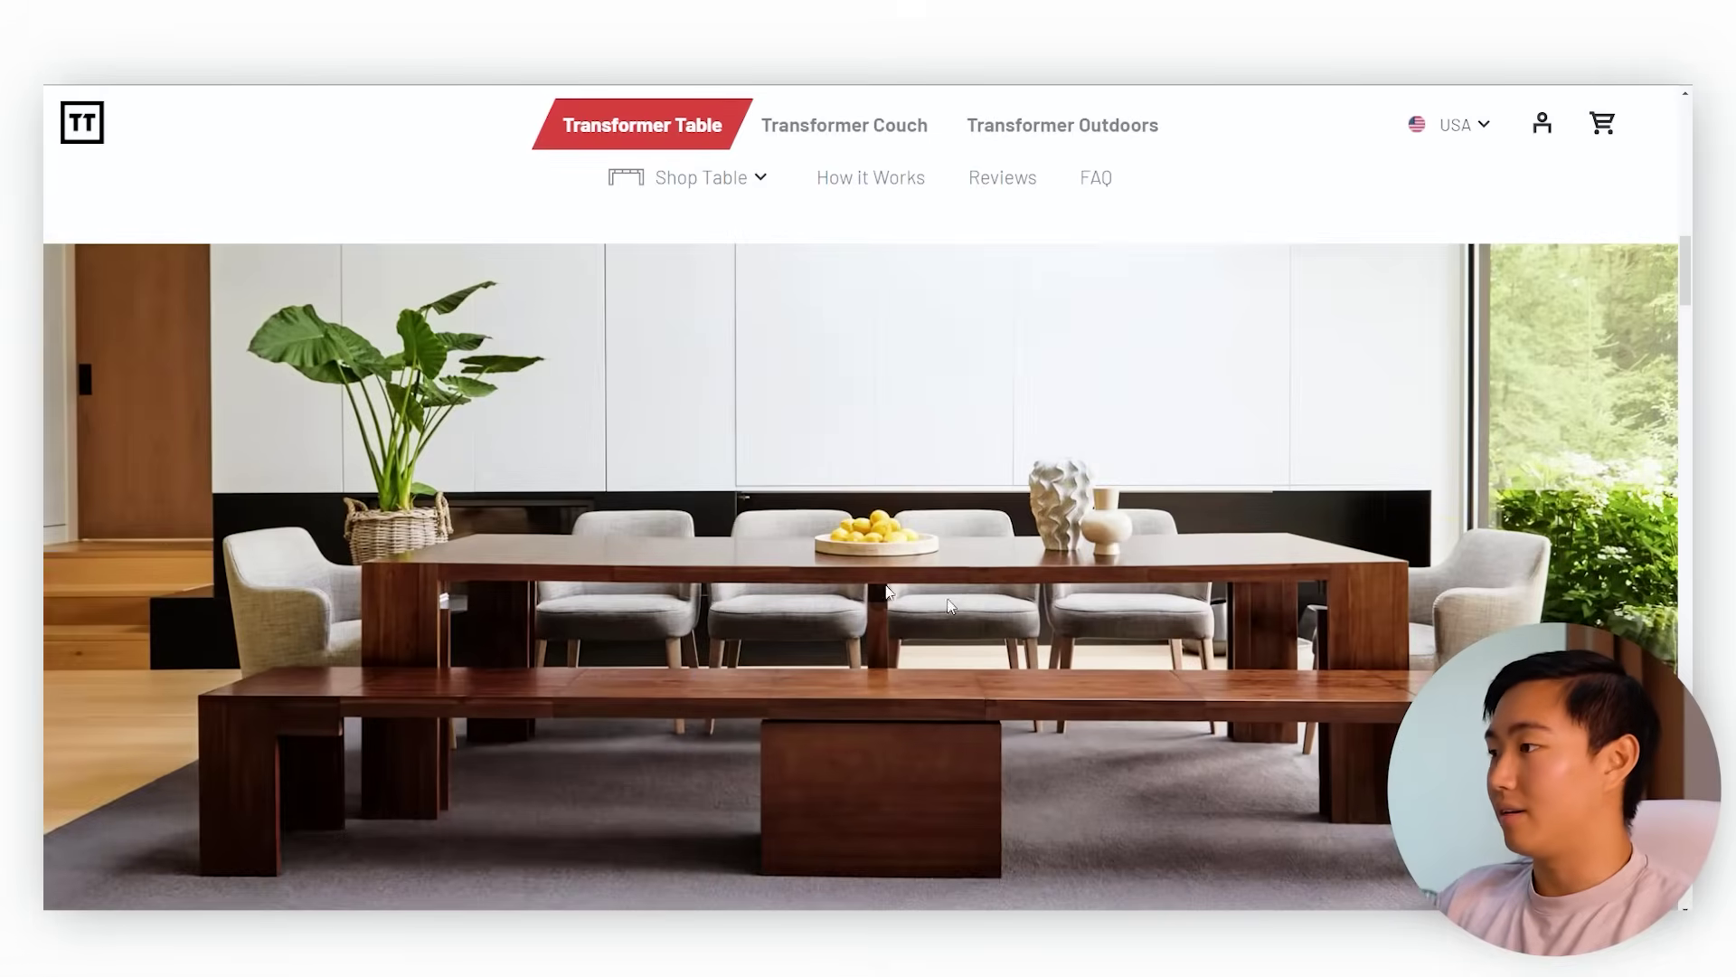
# - View another table photo and scroll down to the Dimensions & Details section
pyautogui.click(775, 594)
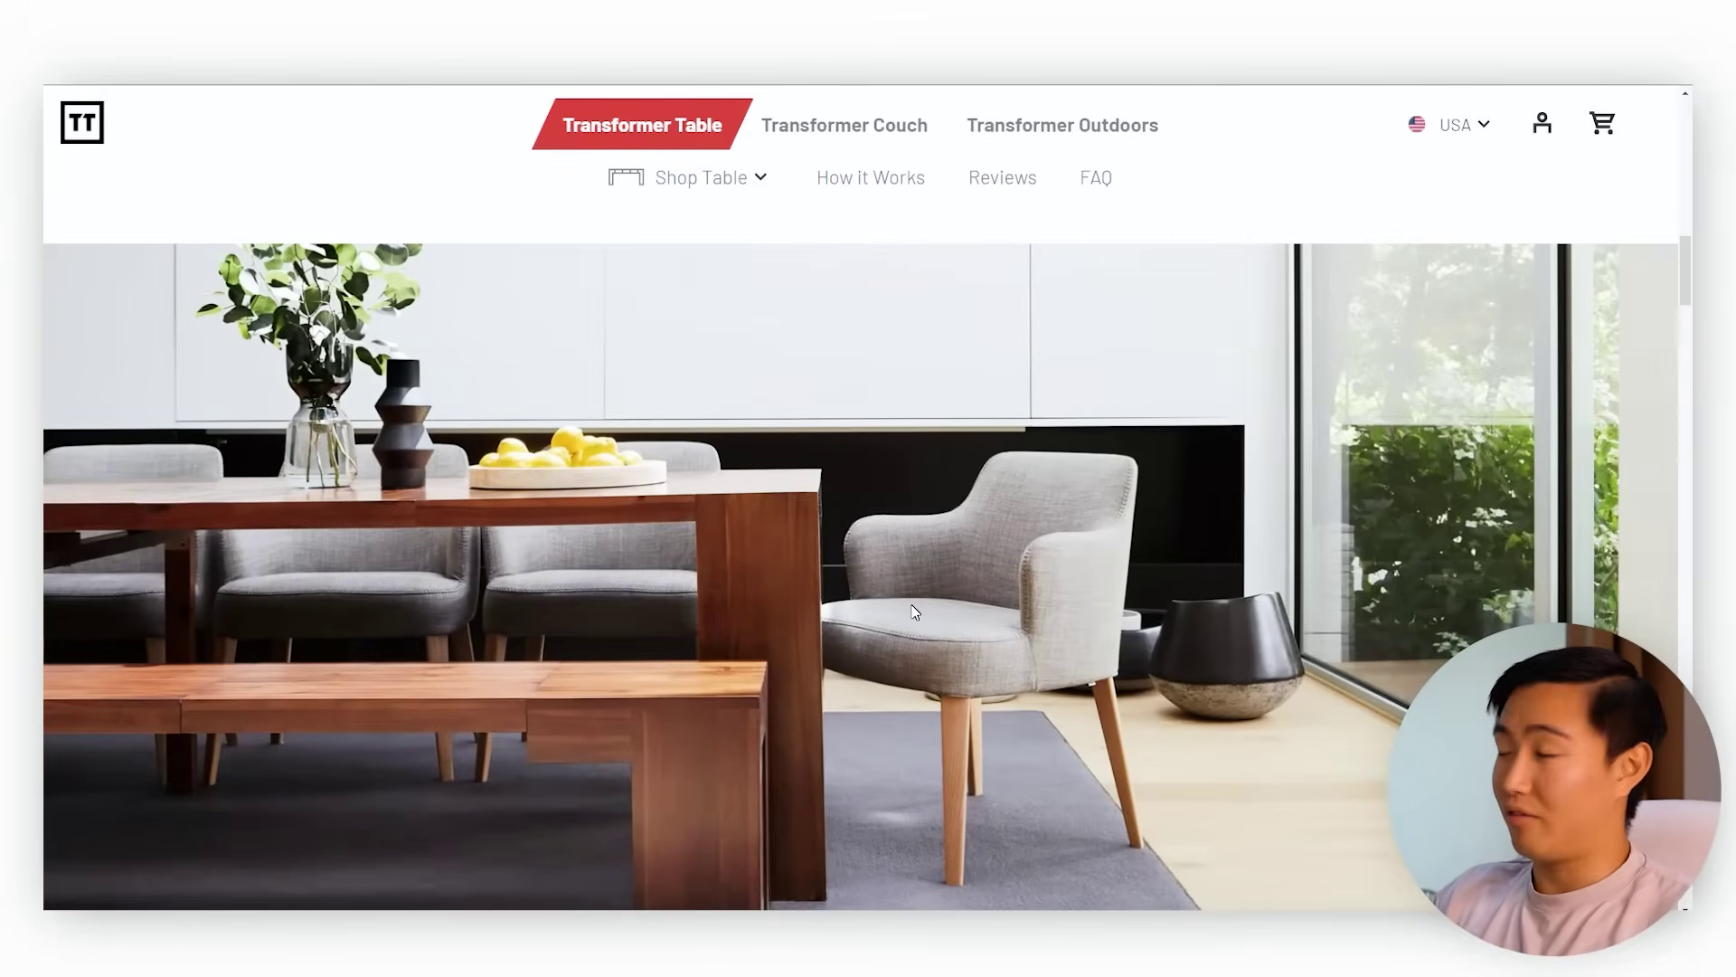
pyautogui.scroll(-10, 914, 612)
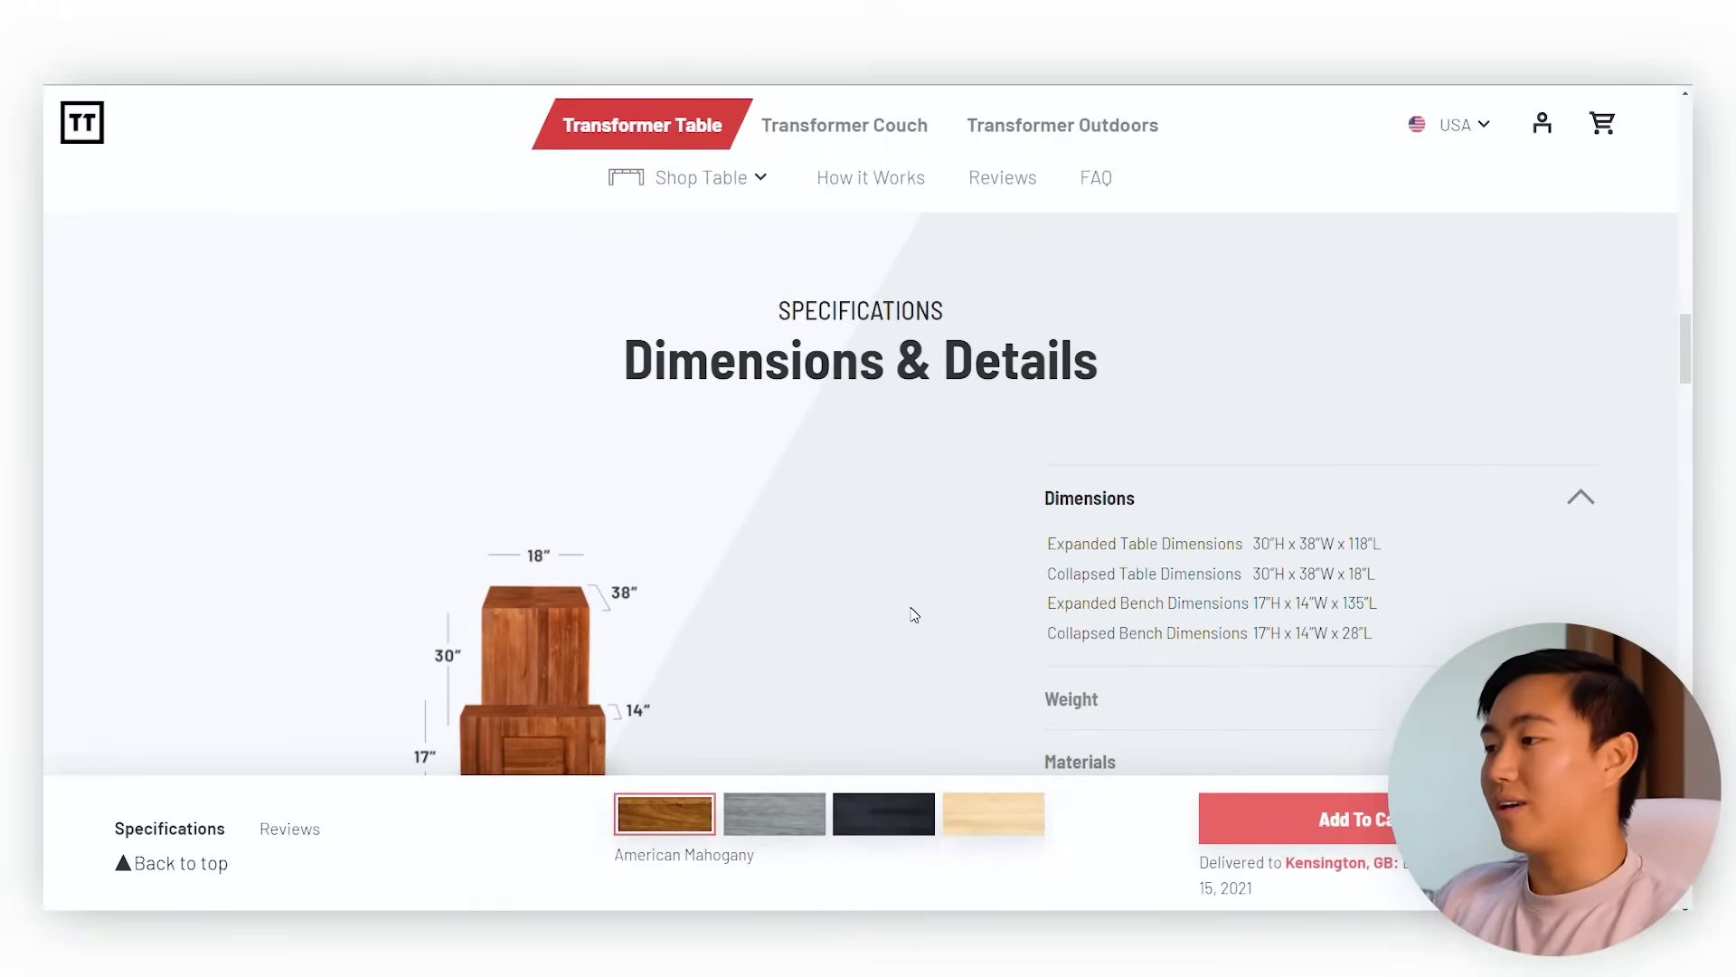
pyautogui.scroll(-2, 756, 607)
pyautogui.scroll(-3, 604, 649)
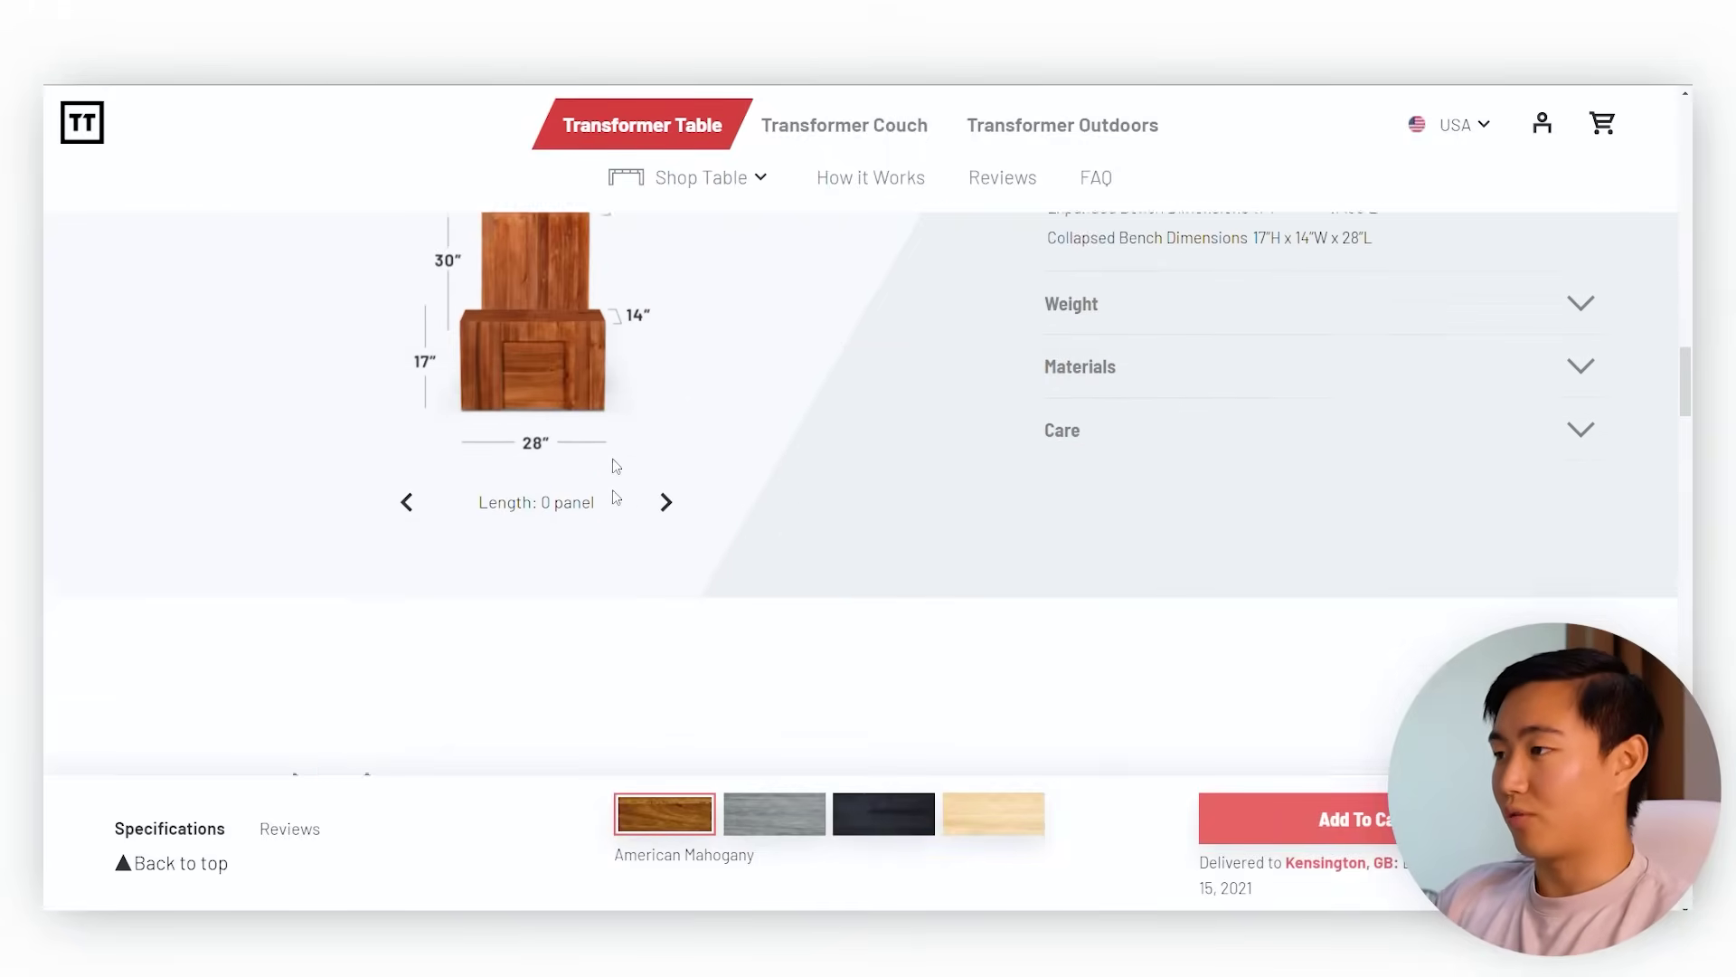
pyautogui.scroll(2, 646, 498)
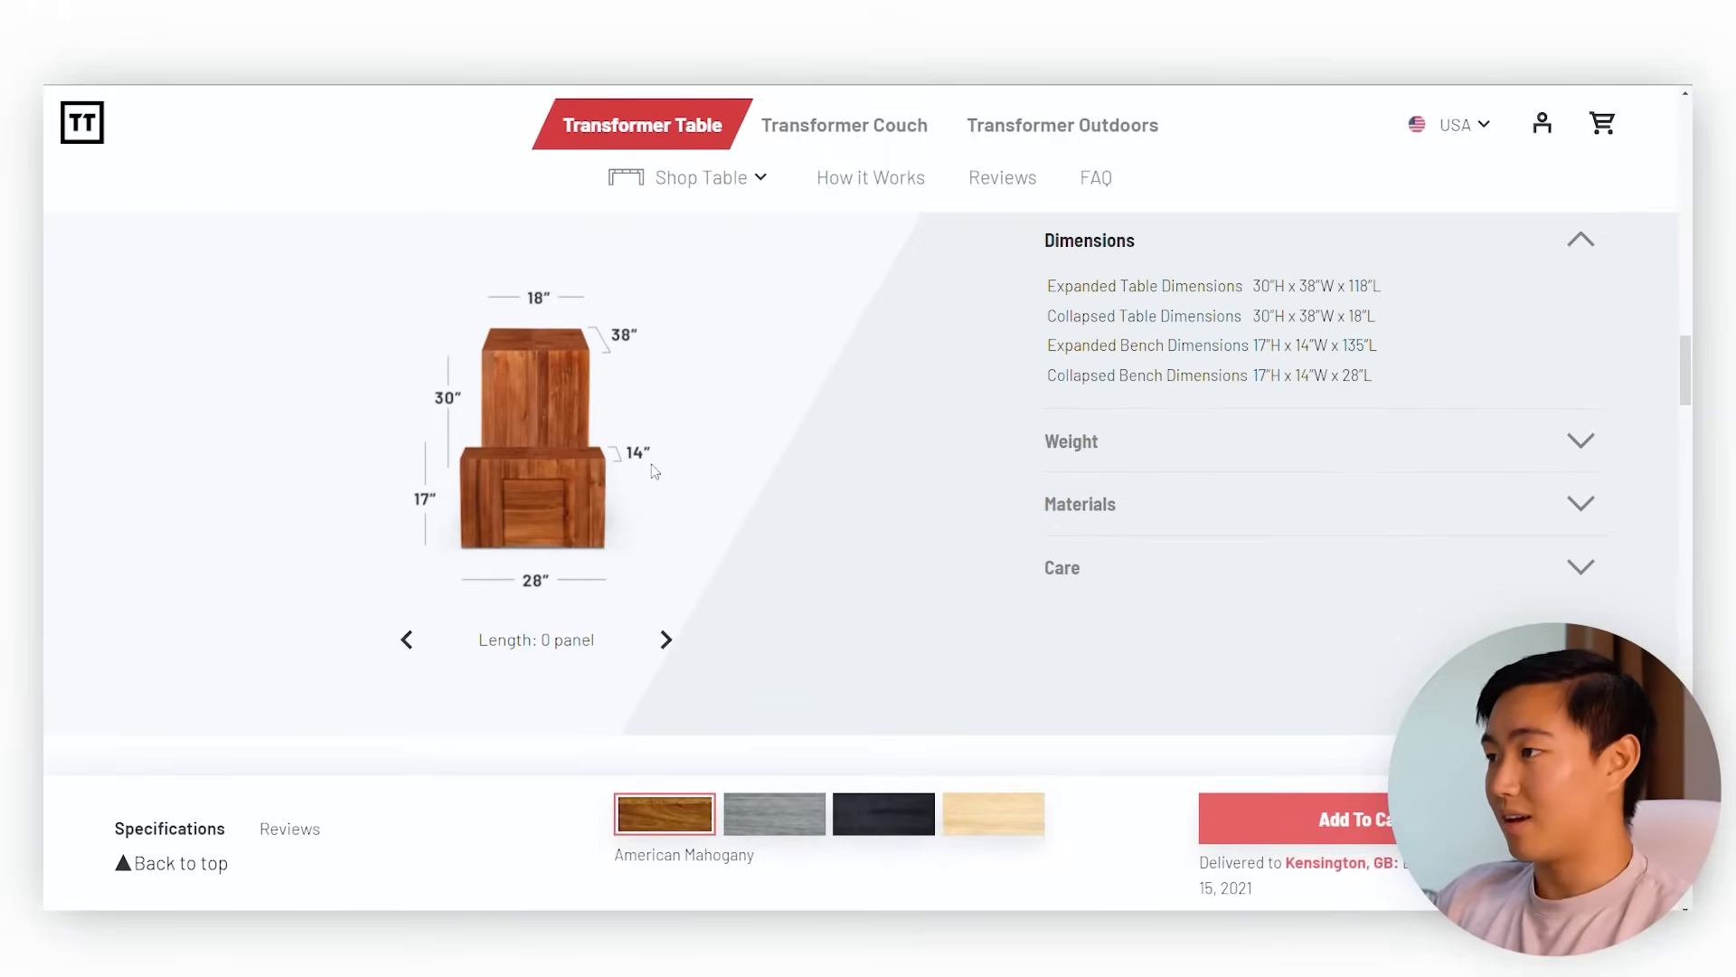
# - Extend the table diagram to Length: 5 panel, 118" long with a 128" bench
pyautogui.click(666, 642)
pyautogui.click(667, 642)
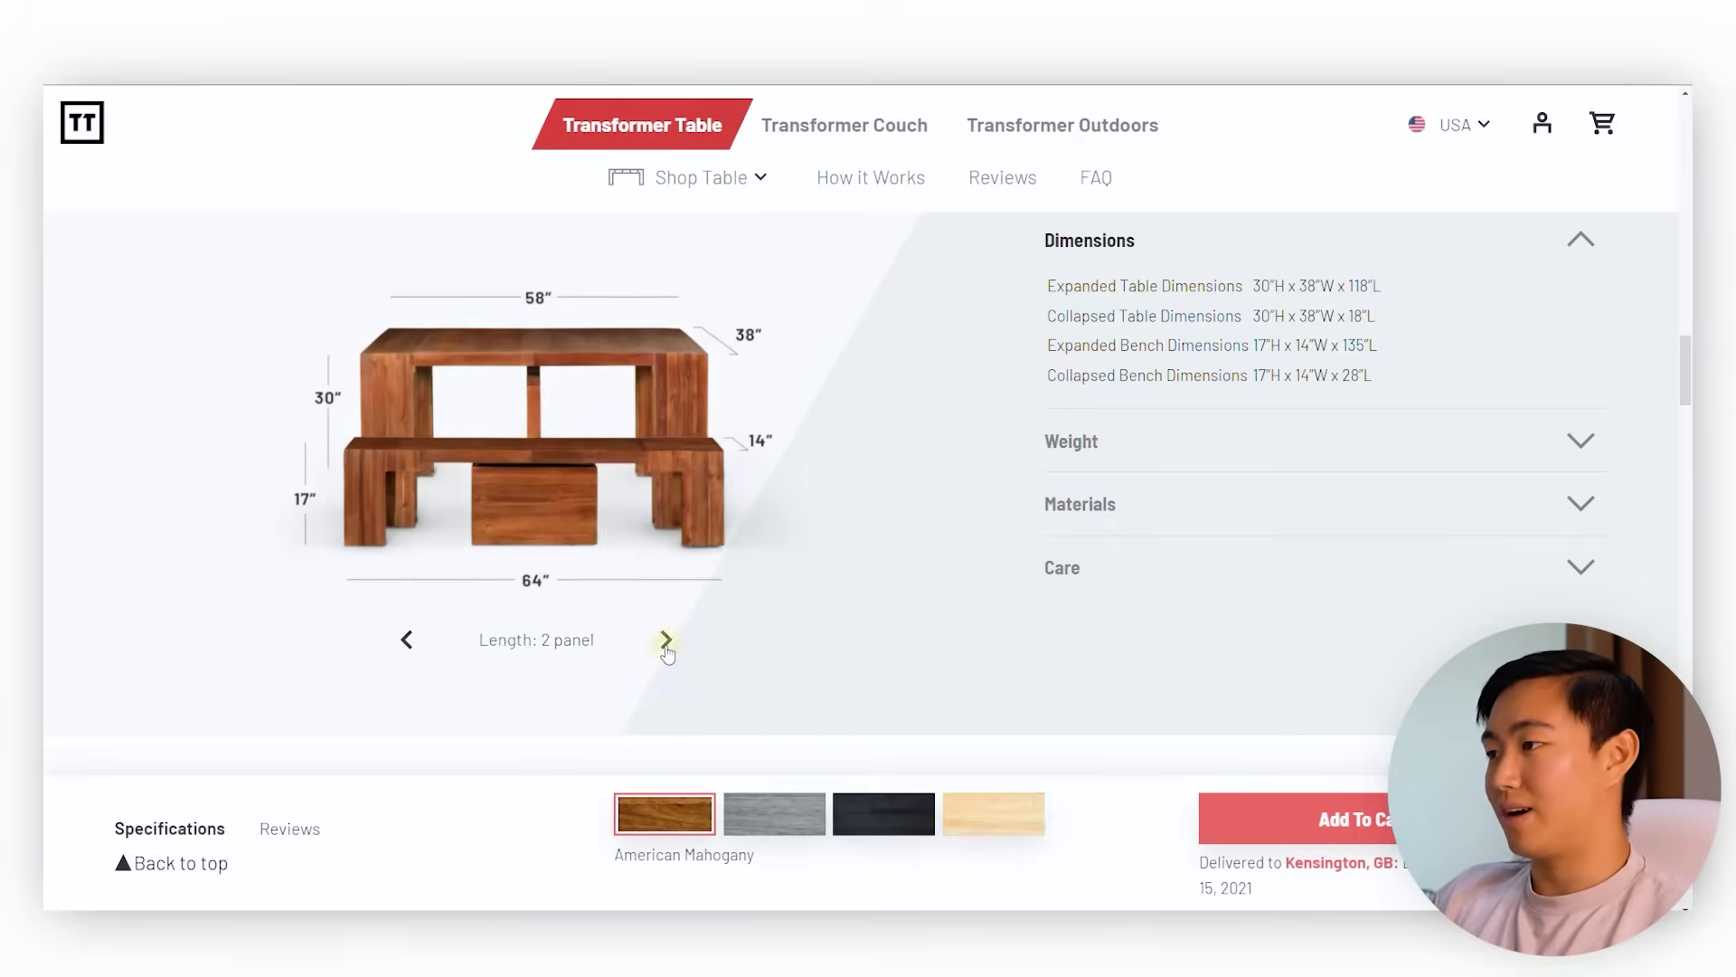
pyautogui.click(667, 642)
pyautogui.click(667, 642)
pyautogui.click(666, 642)
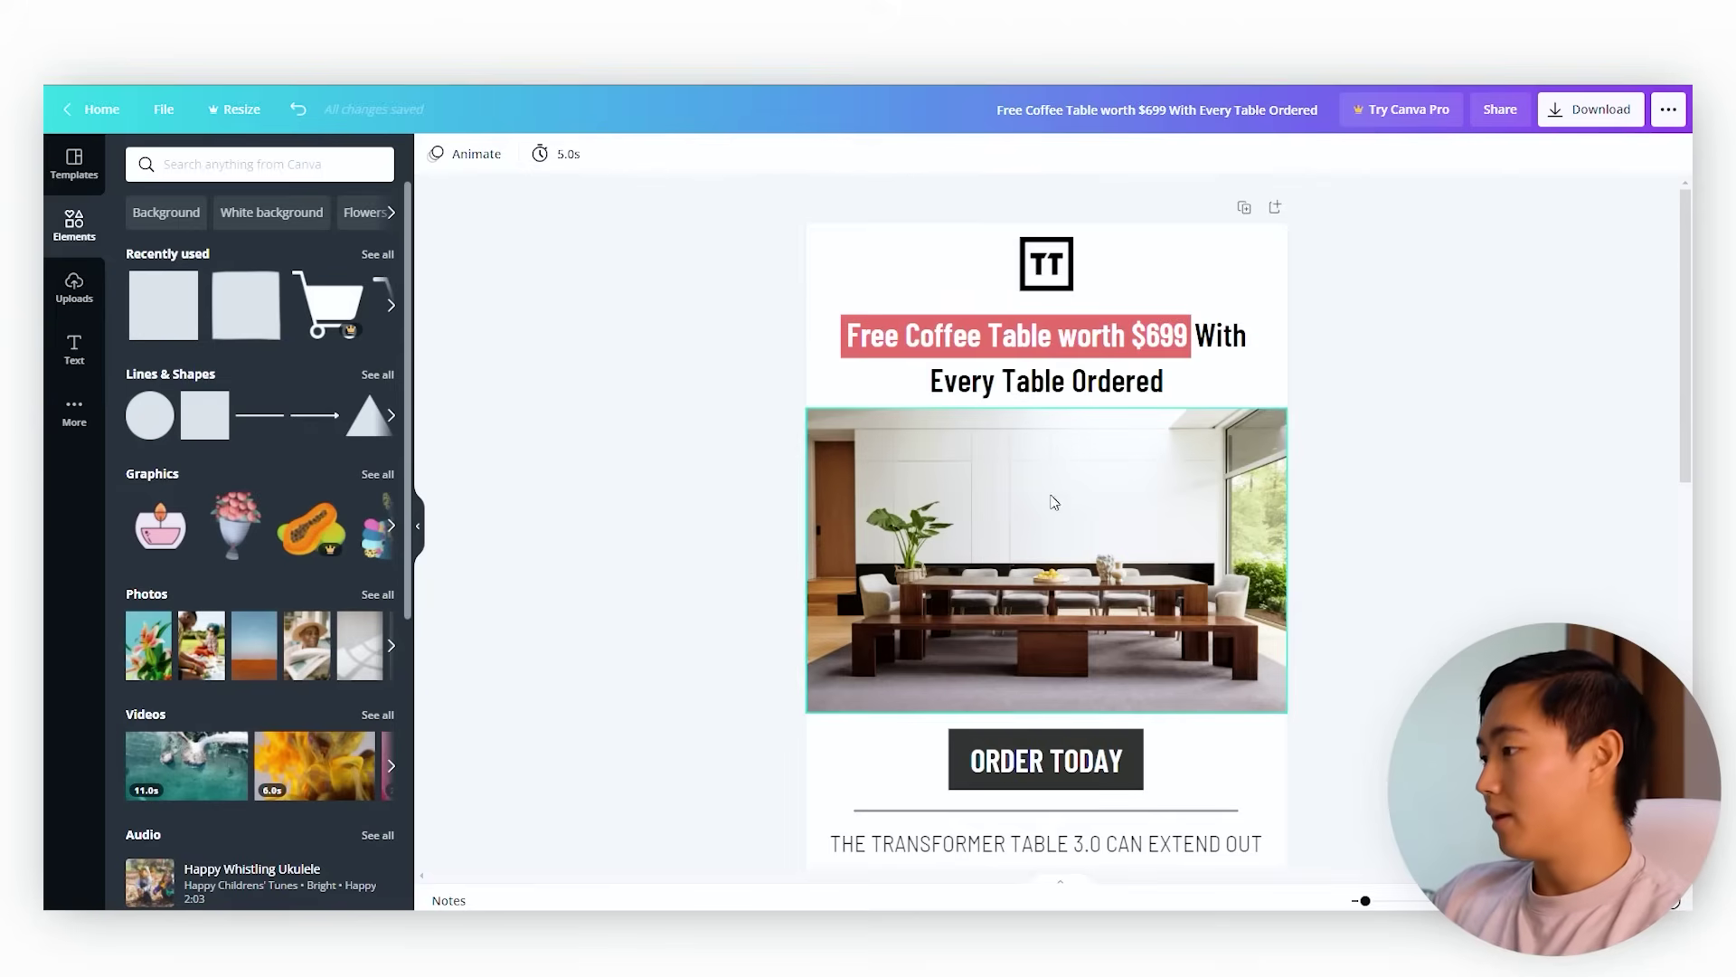
pyautogui.scroll(-2, 969, 717)
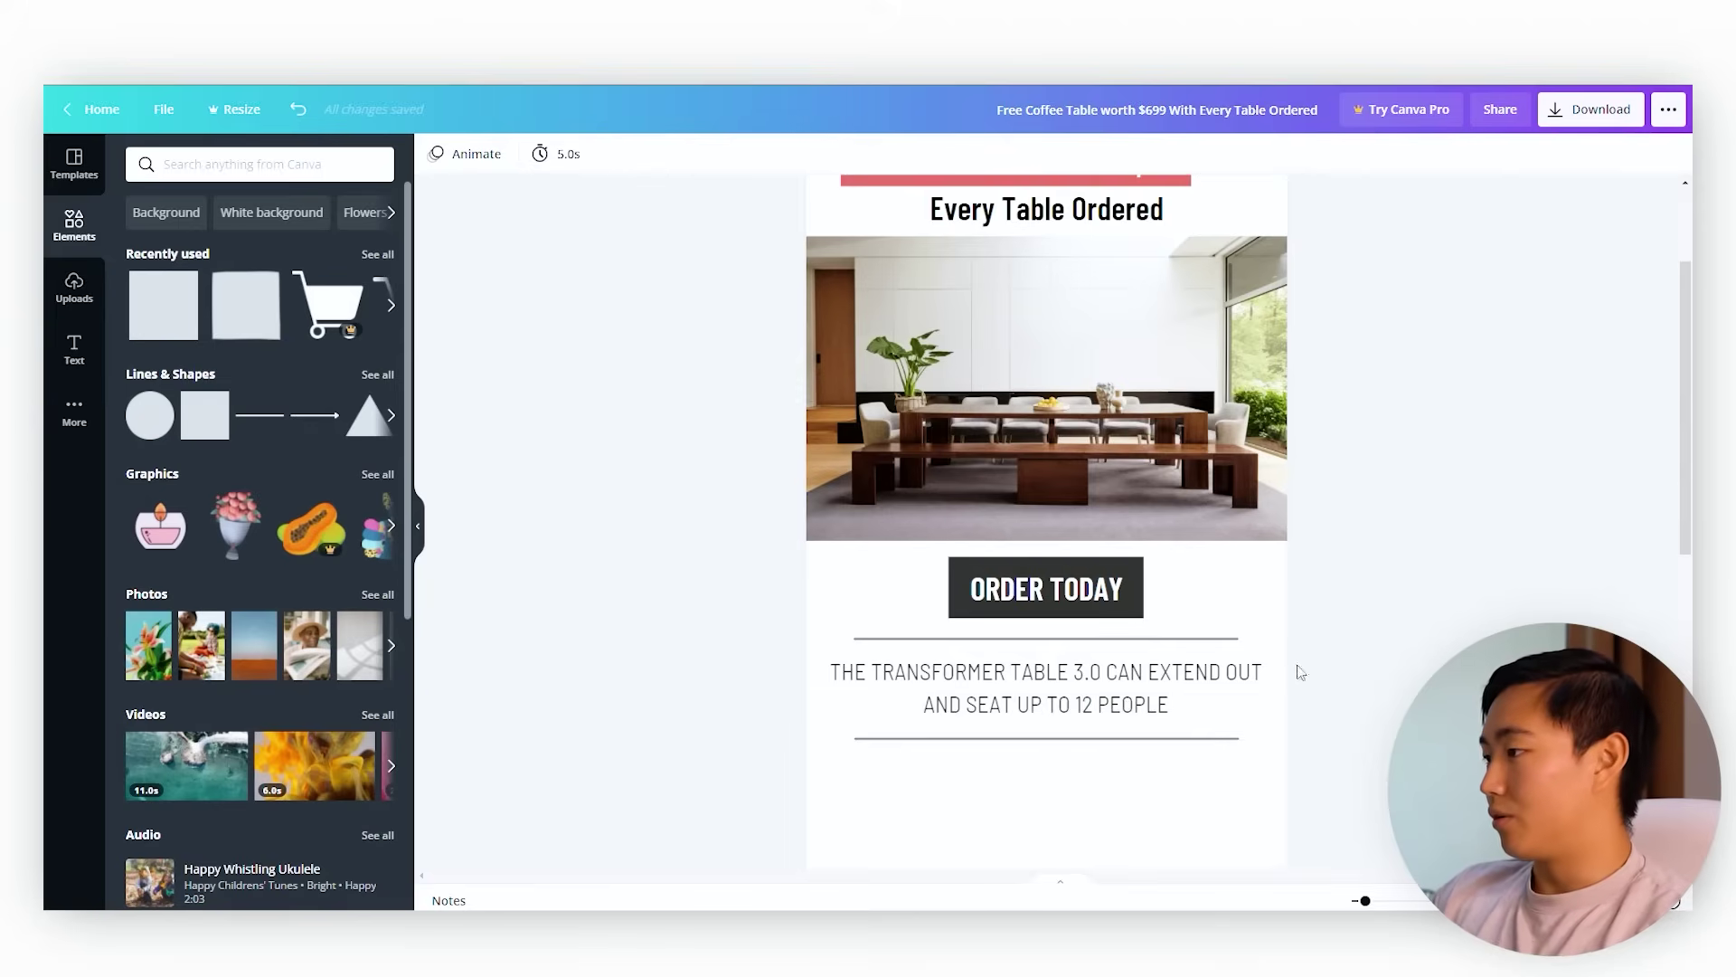
pyautogui.scroll(-4, 969, 717)
pyautogui.scroll(2, 999, 690)
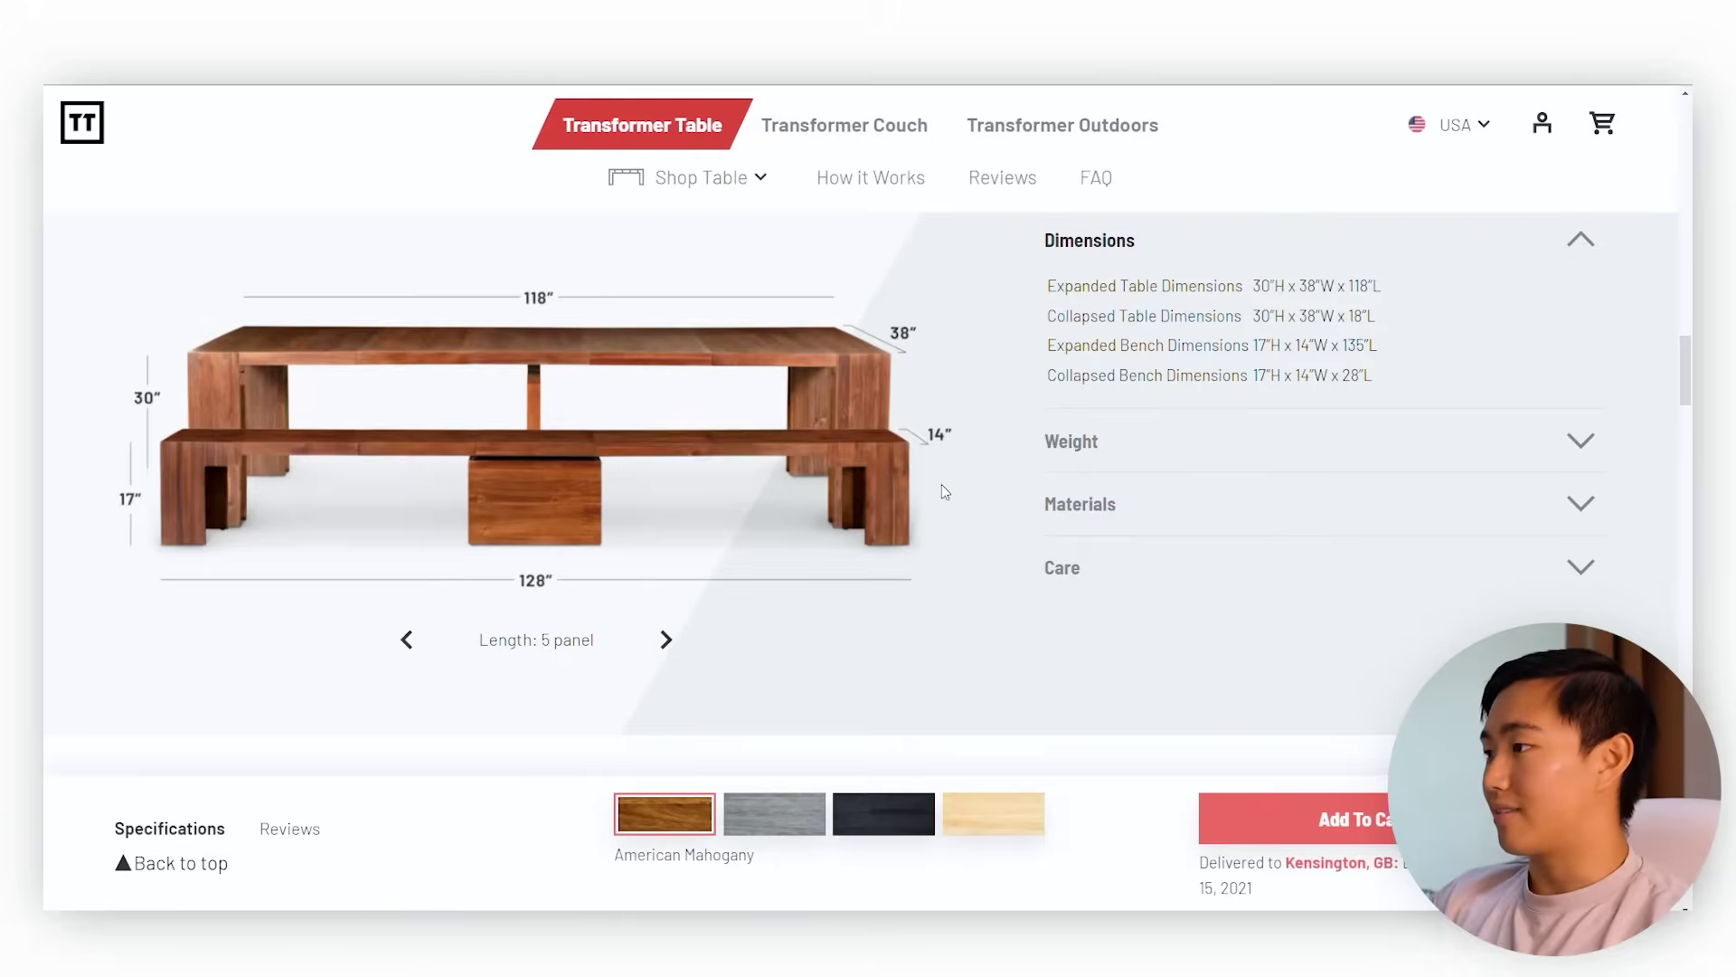
# - Zoom the product page out one step and move the review carousel back two reviews
pyautogui.scroll(-15, 943, 492)
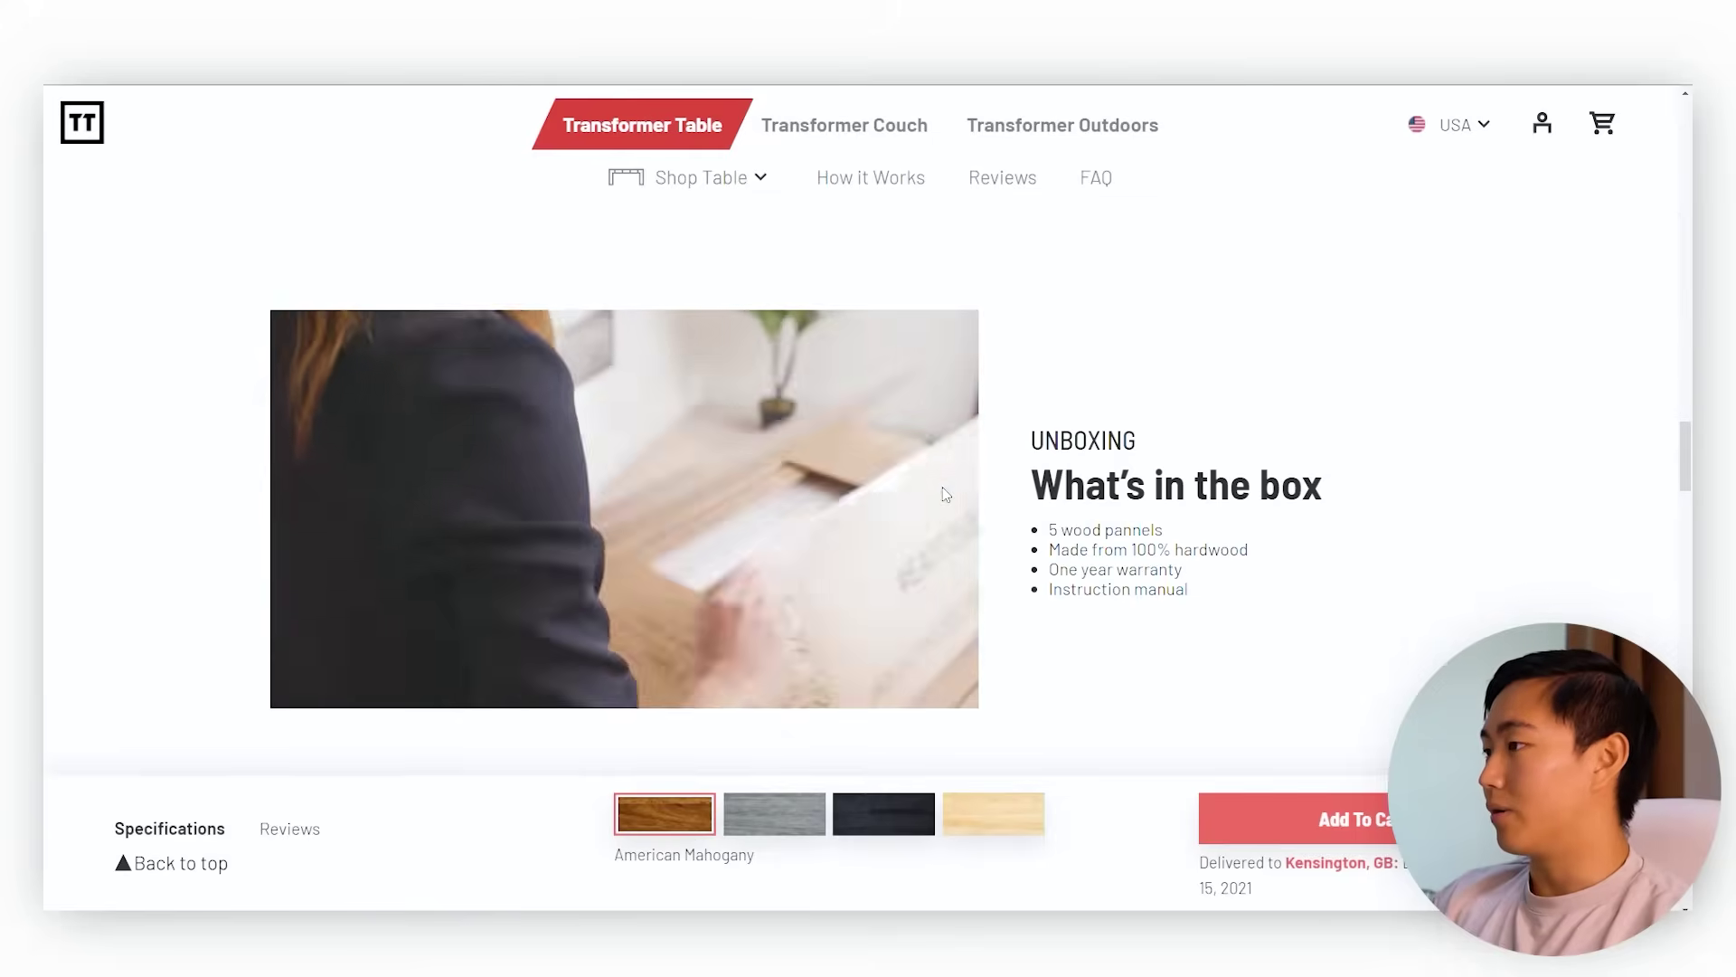
pyautogui.scroll(-2, 949, 479)
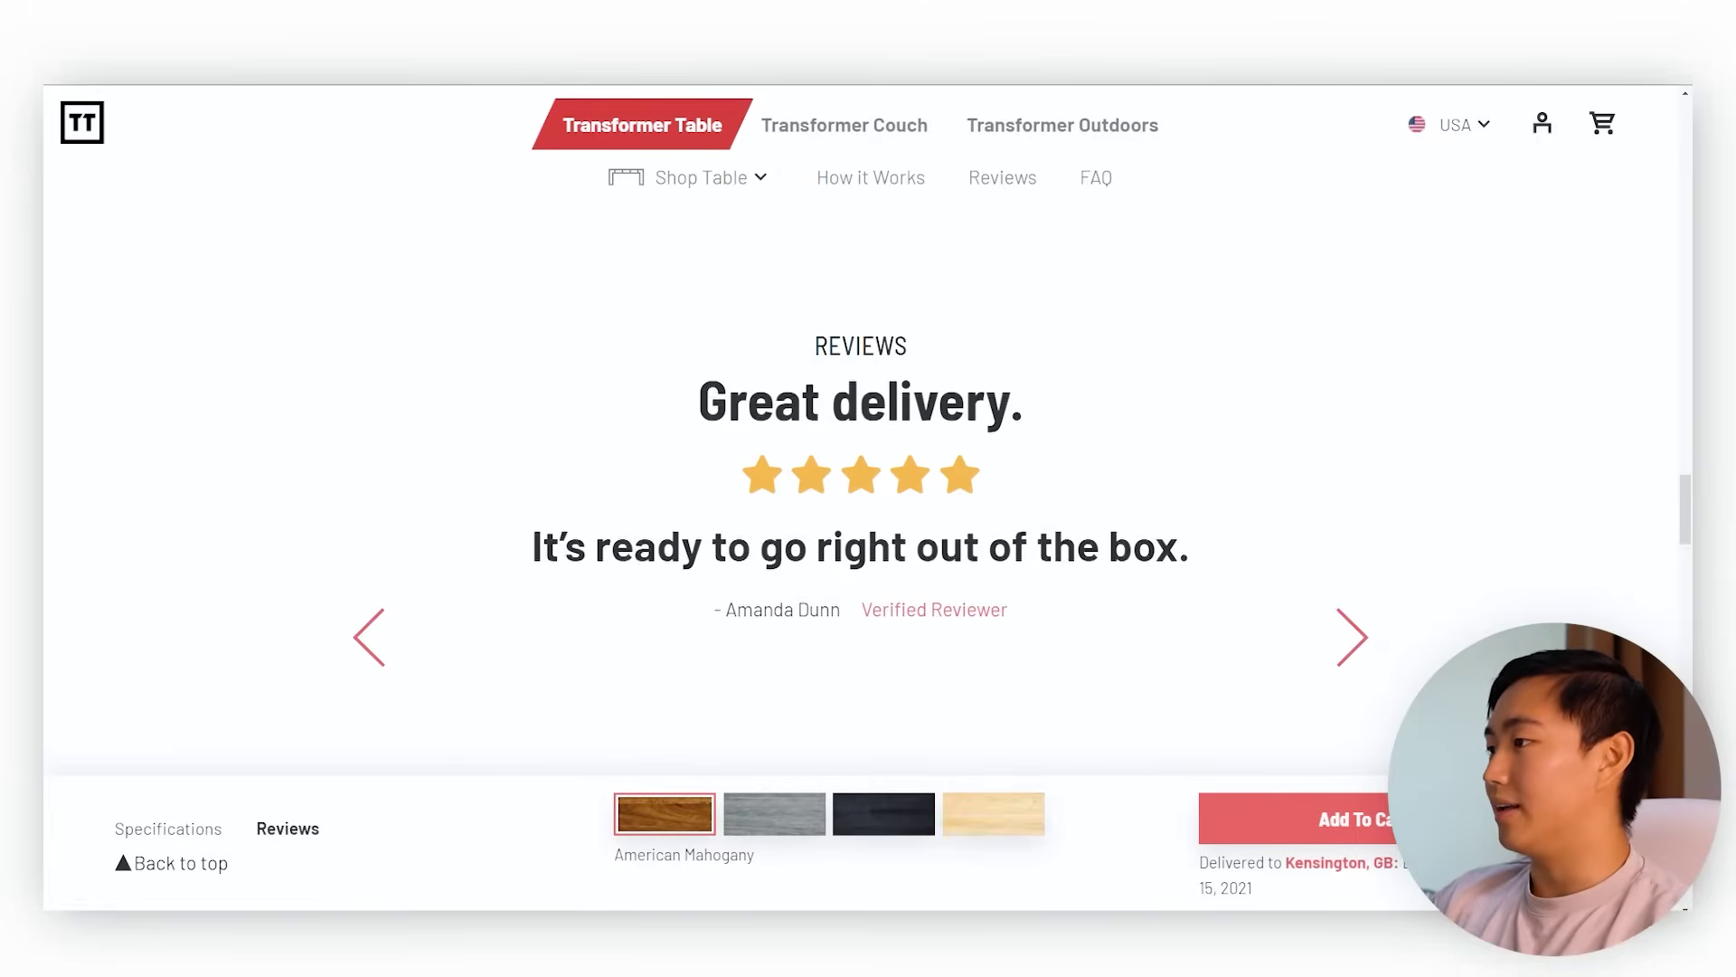
pyautogui.hotkey('ctrl', '-')
pyautogui.scroll(2, 966, 373)
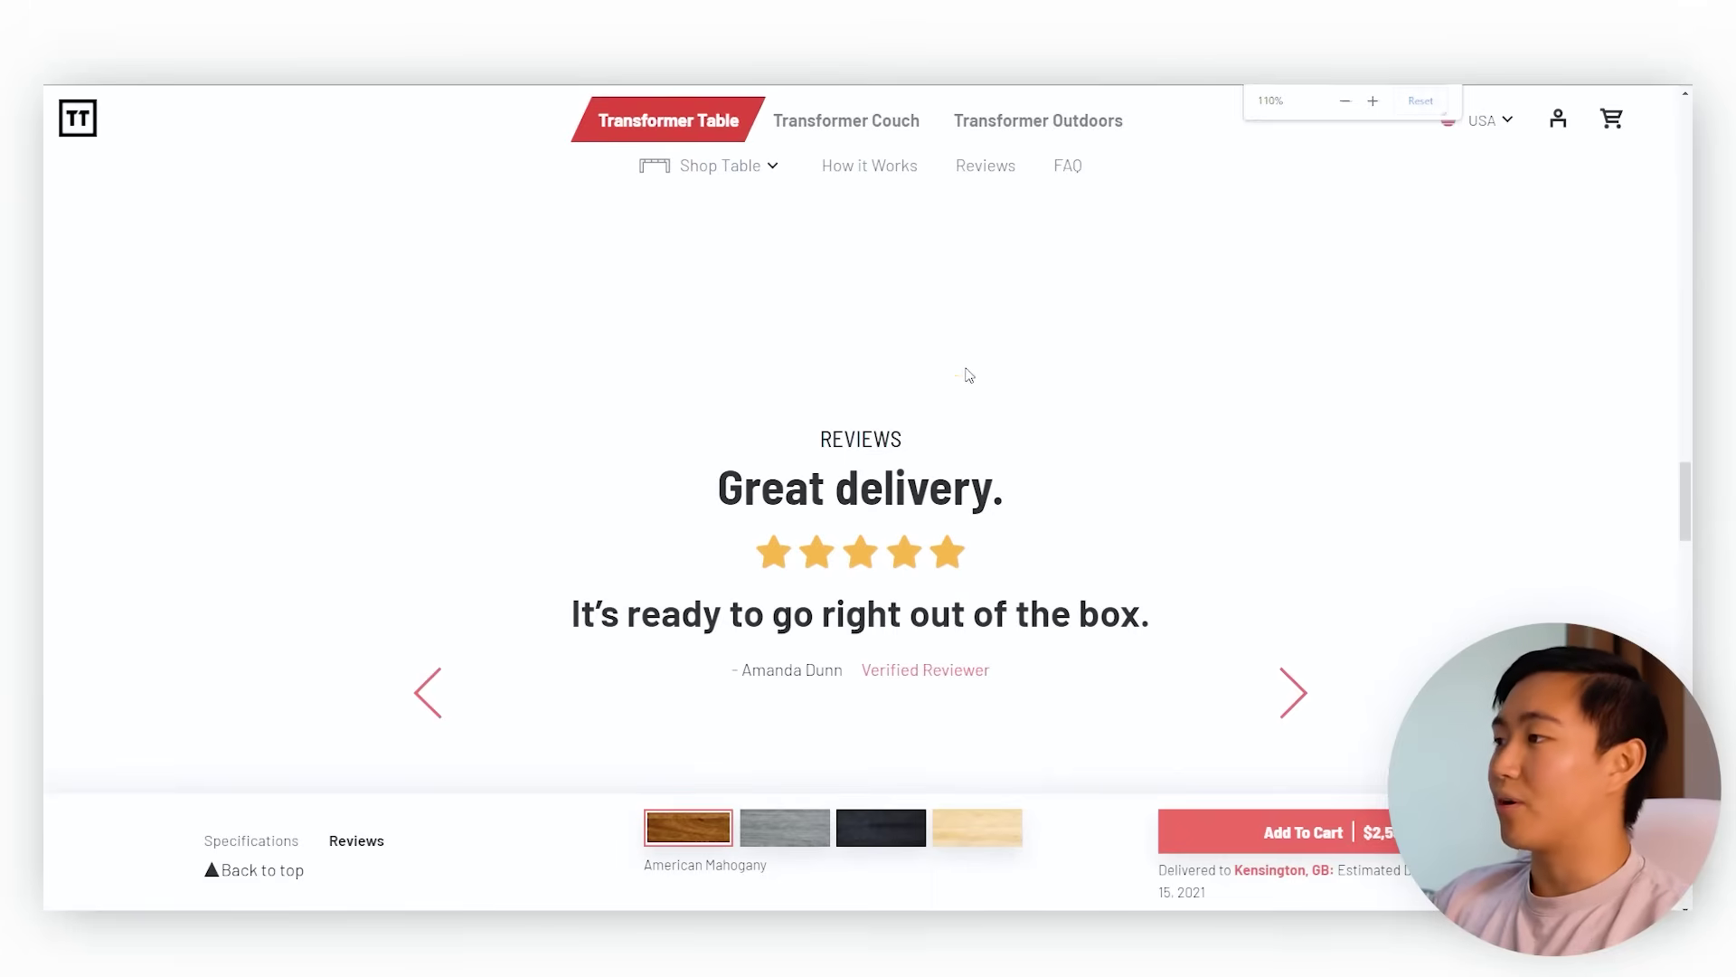
pyautogui.scroll(-1, 918, 434)
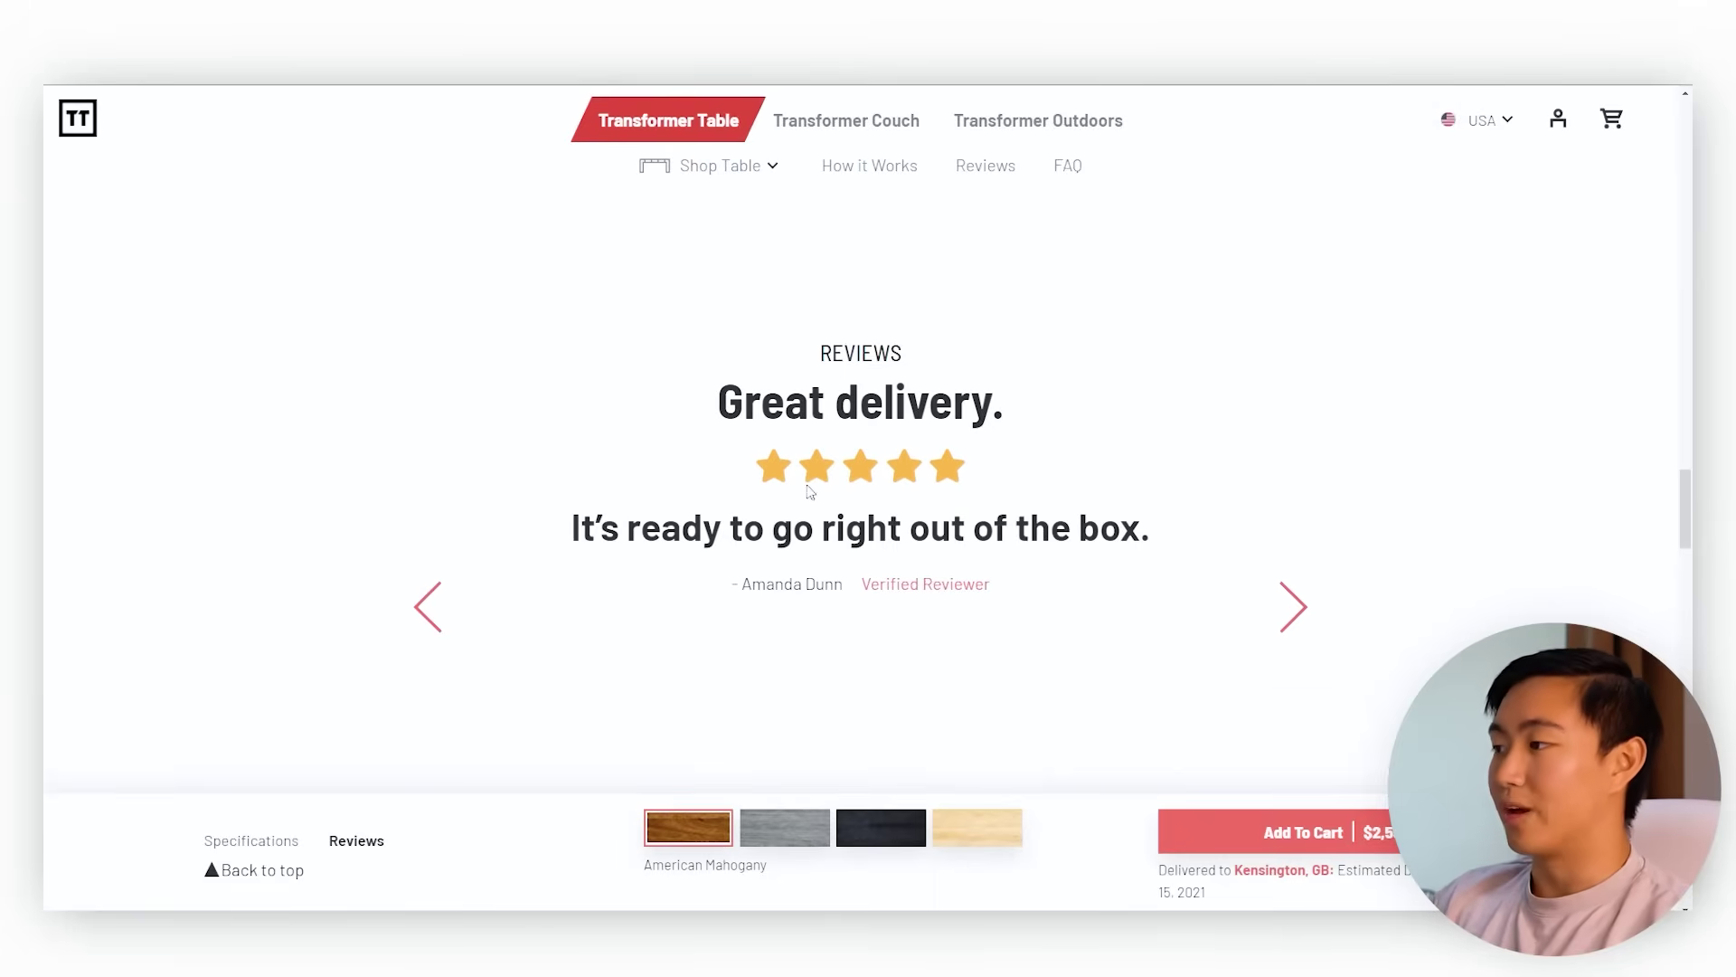
pyautogui.click(425, 604)
pyautogui.click(425, 604)
pyautogui.scroll(-1, 868, 516)
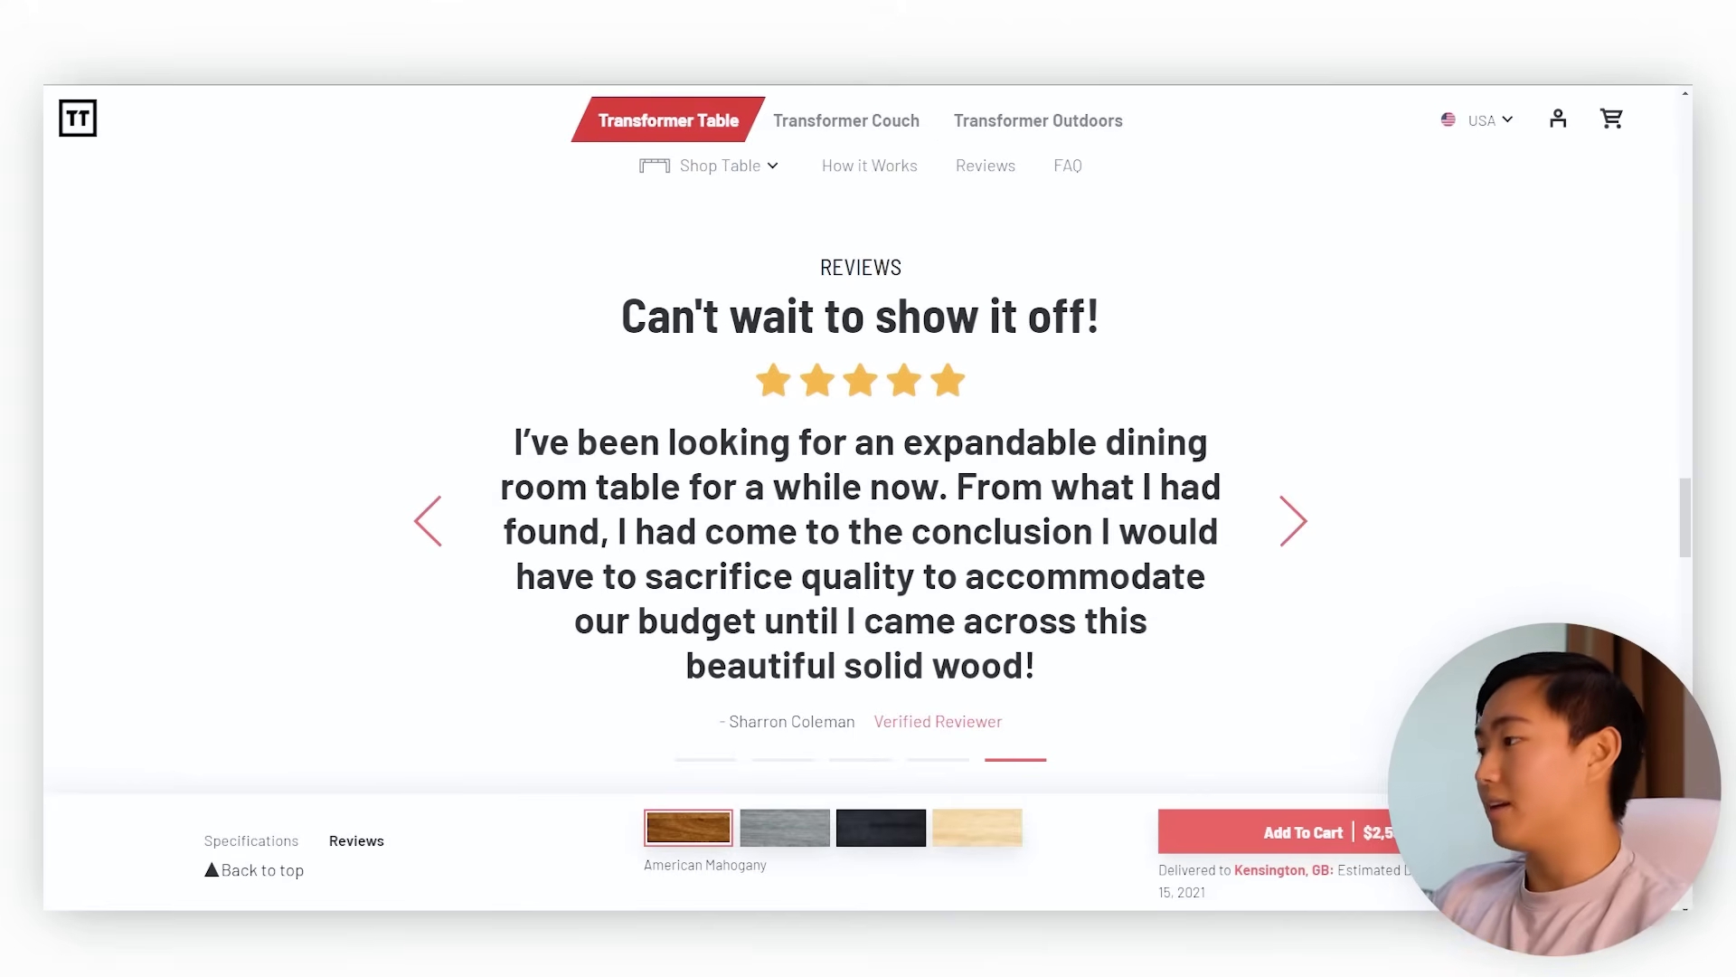
# - Mark a Lightshot capture region around the displayed review
pyautogui.press('Print')
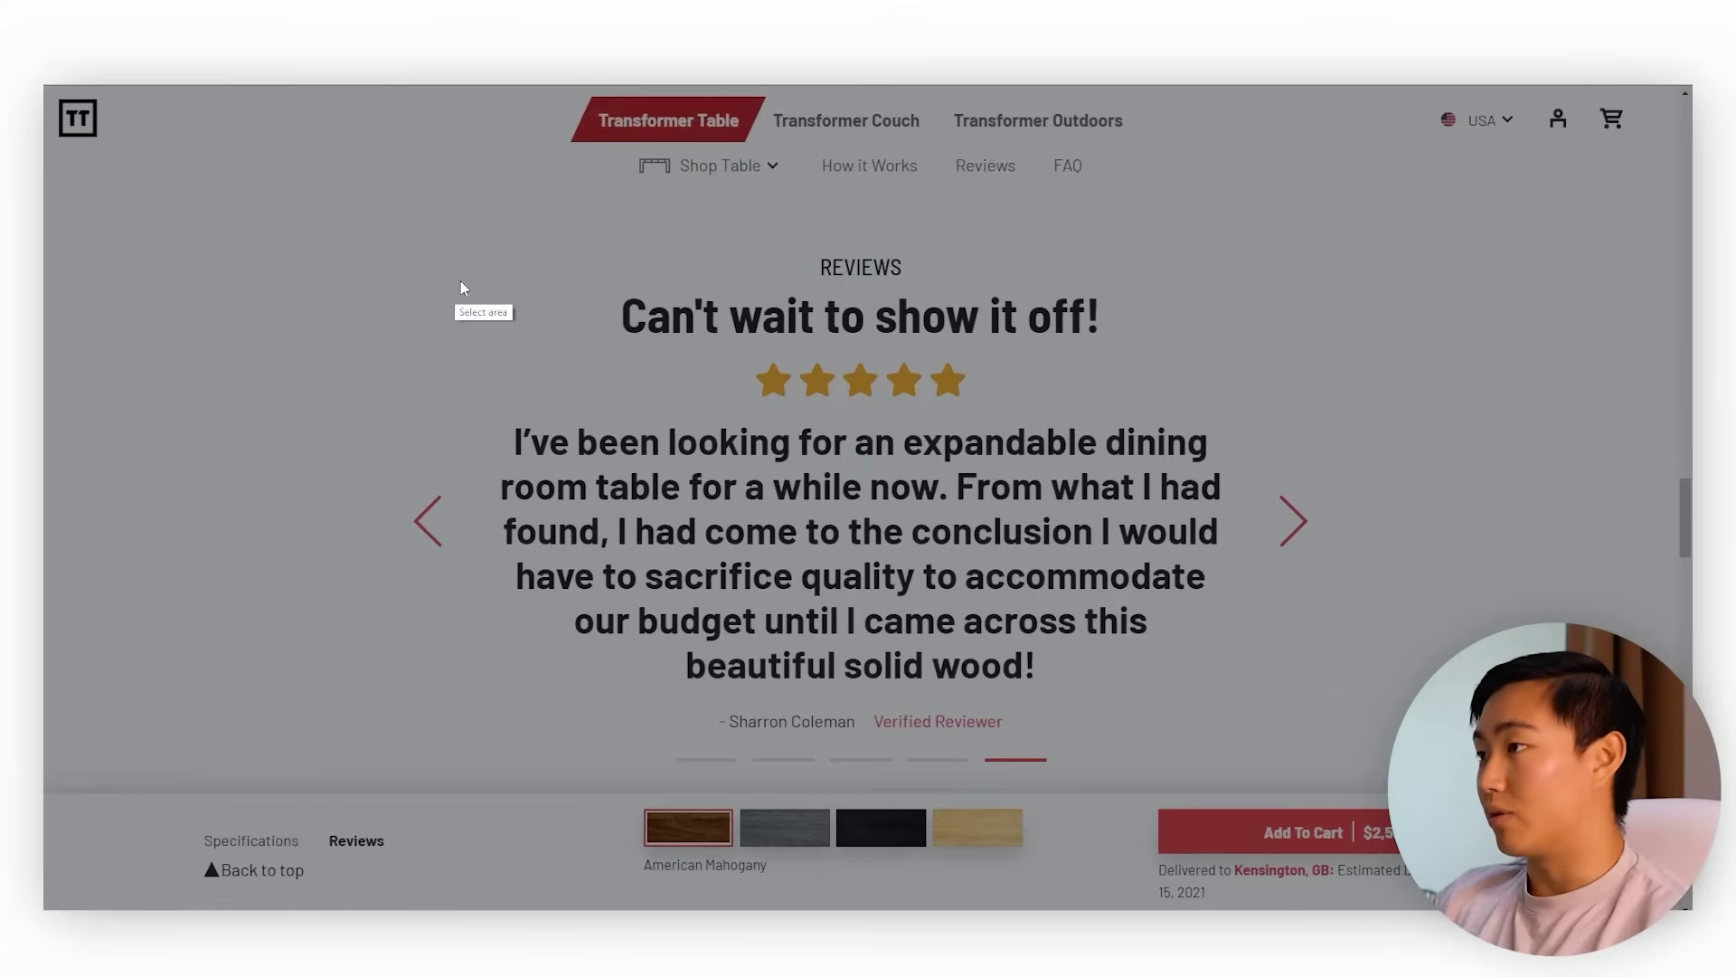
pyautogui.moveTo(467, 284)
pyautogui.mouseDown()
pyautogui.moveTo(1364, 784)
pyautogui.moveTo(1223, 740)
pyautogui.mouseUp()
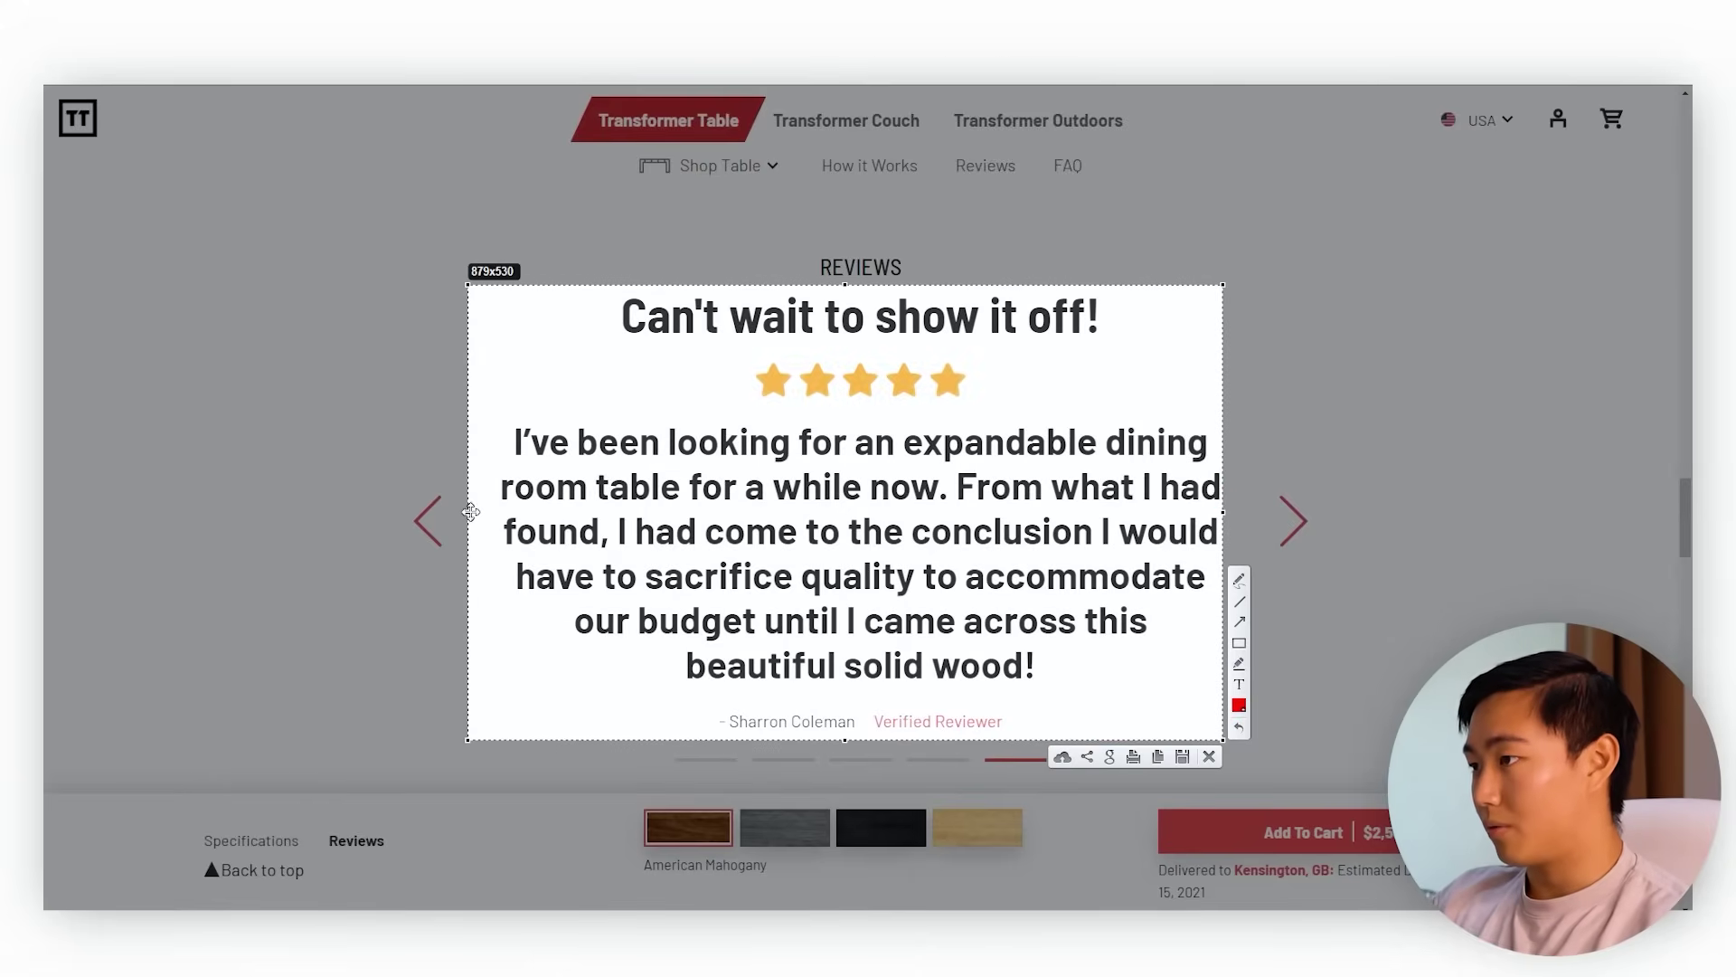
pyautogui.moveTo(471, 512); pyautogui.dragTo(496, 512)
pyautogui.moveTo(497, 512); pyautogui.dragTo(493, 512)
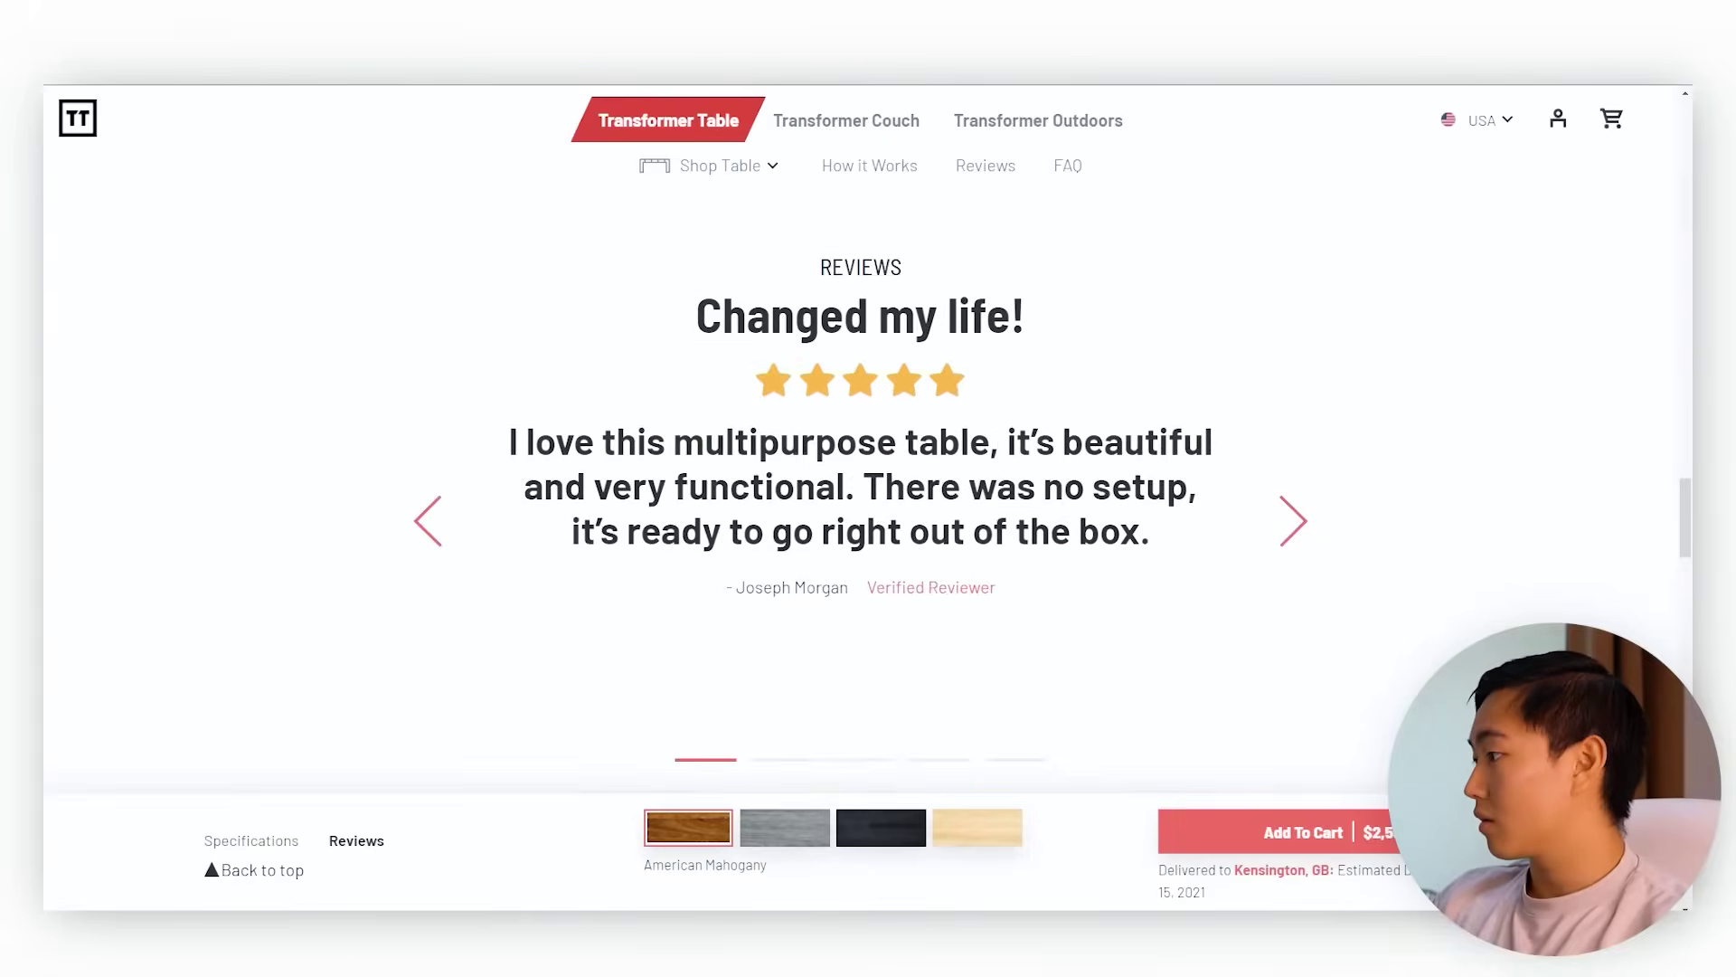
# - Capture the 'Changed my life!' review with Lightshot and copy the screenshot
pyautogui.press('Print')
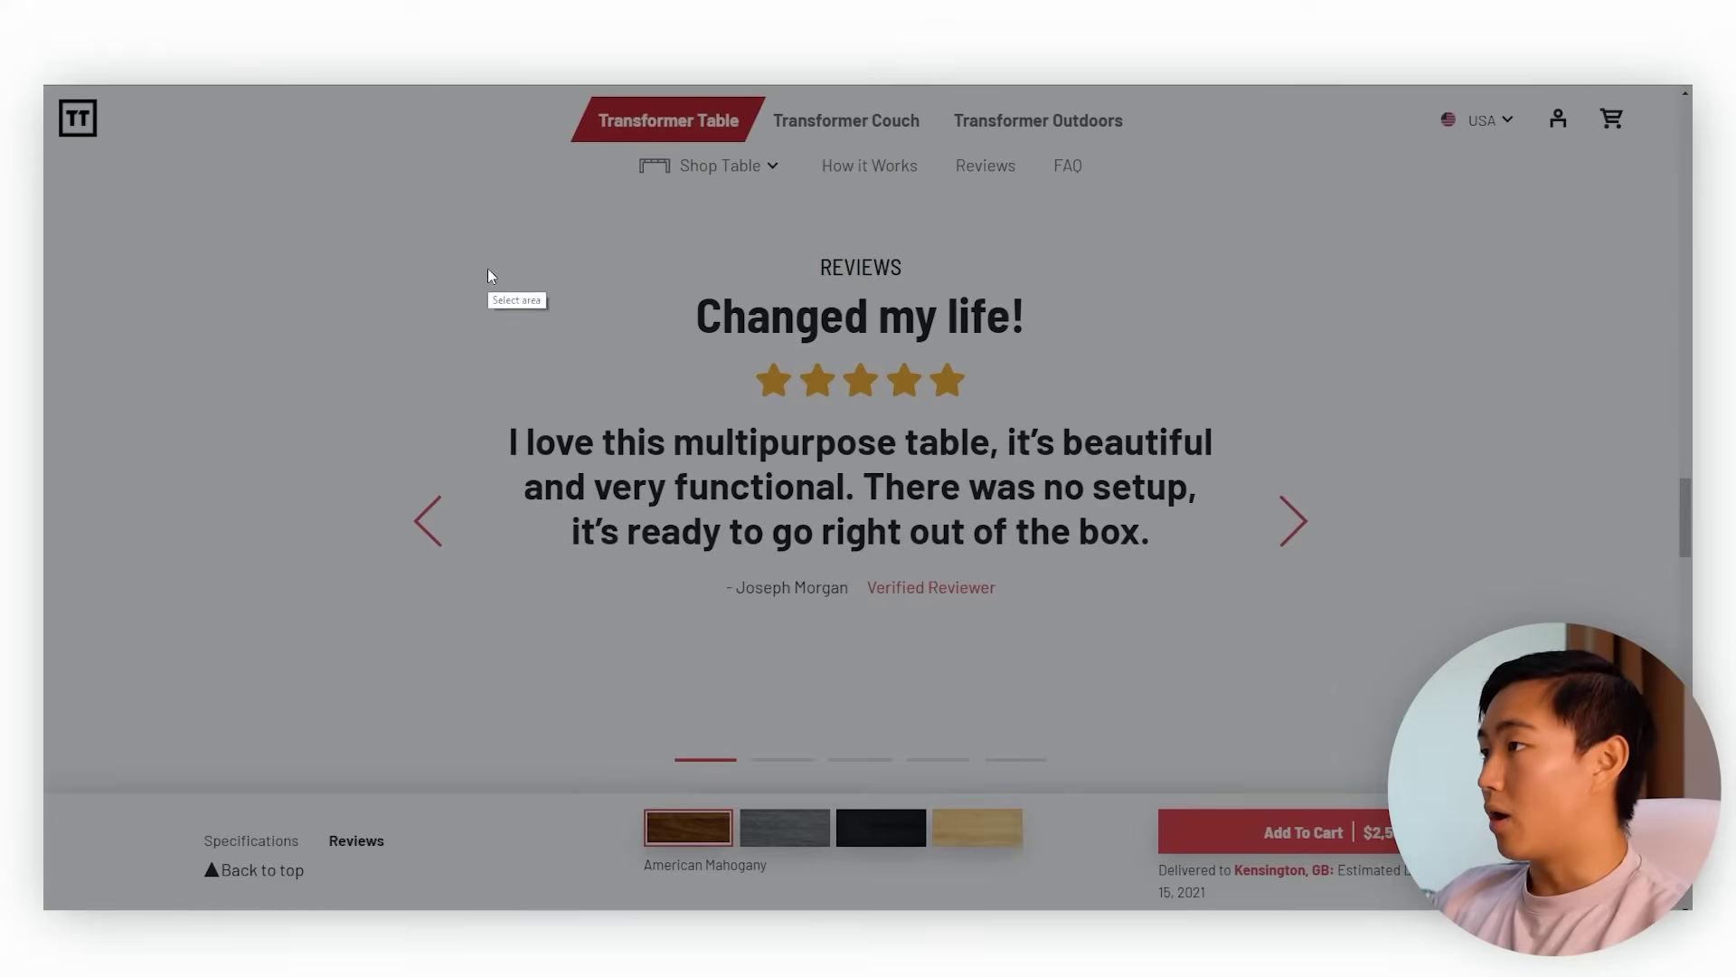
pyautogui.moveTo(496, 296); pyautogui.dragTo(1215, 611)
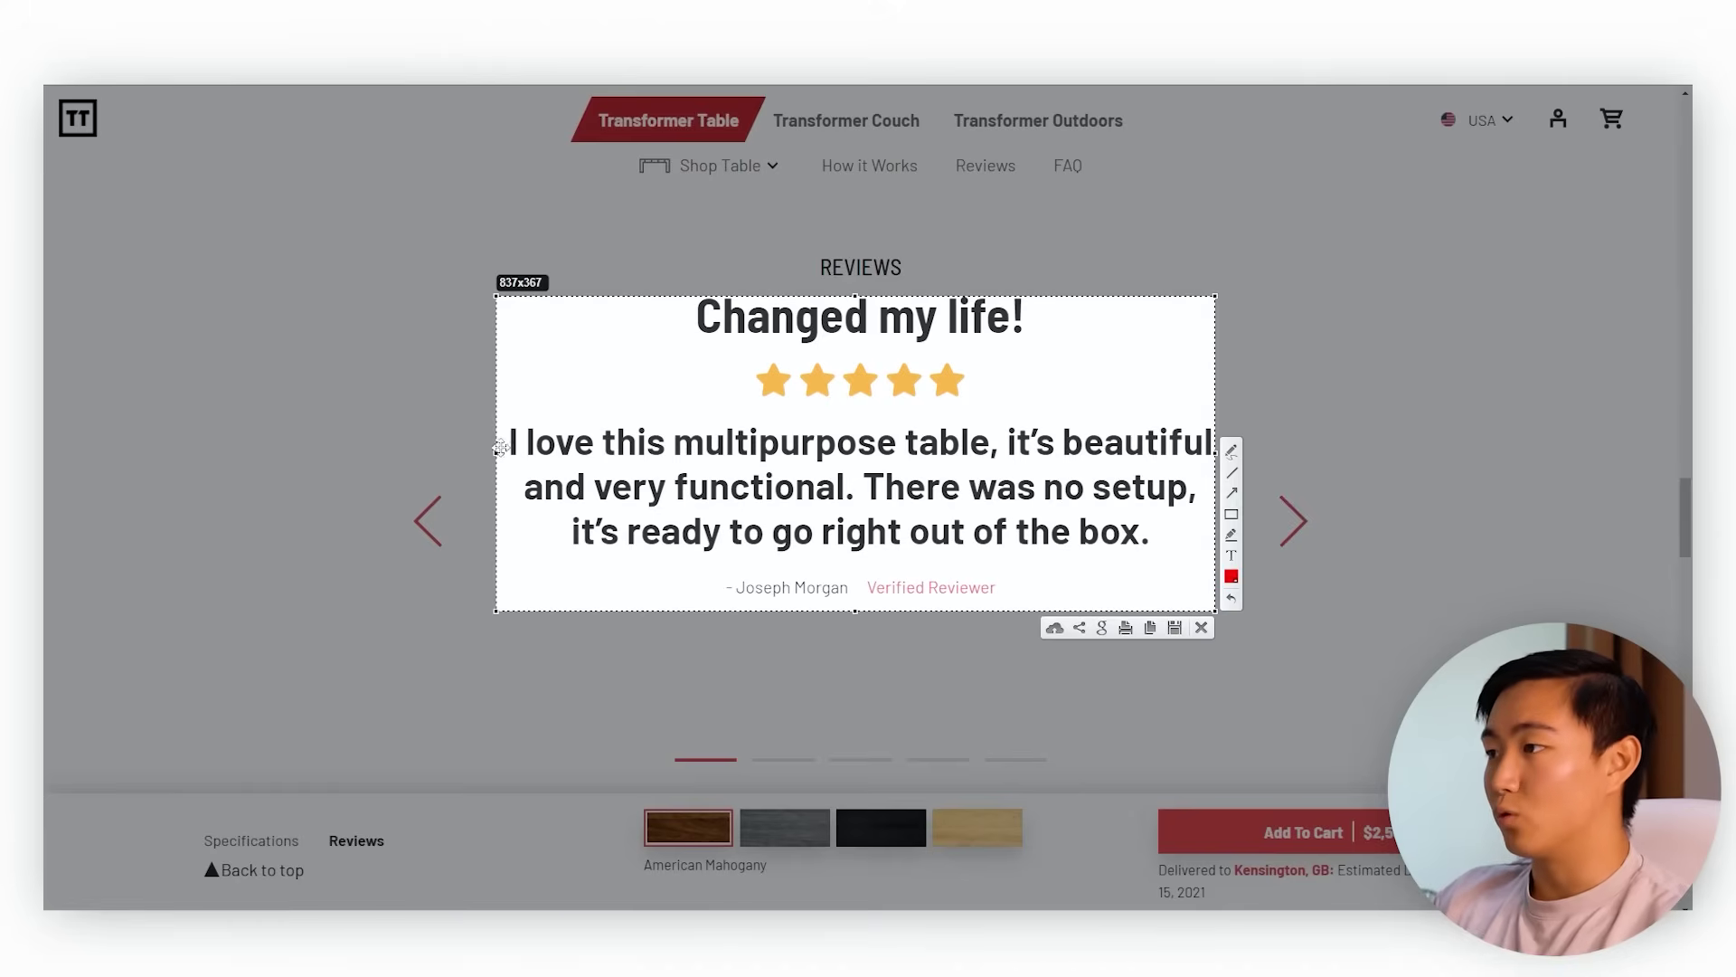
pyautogui.moveTo(497, 451); pyautogui.dragTo(508, 459)
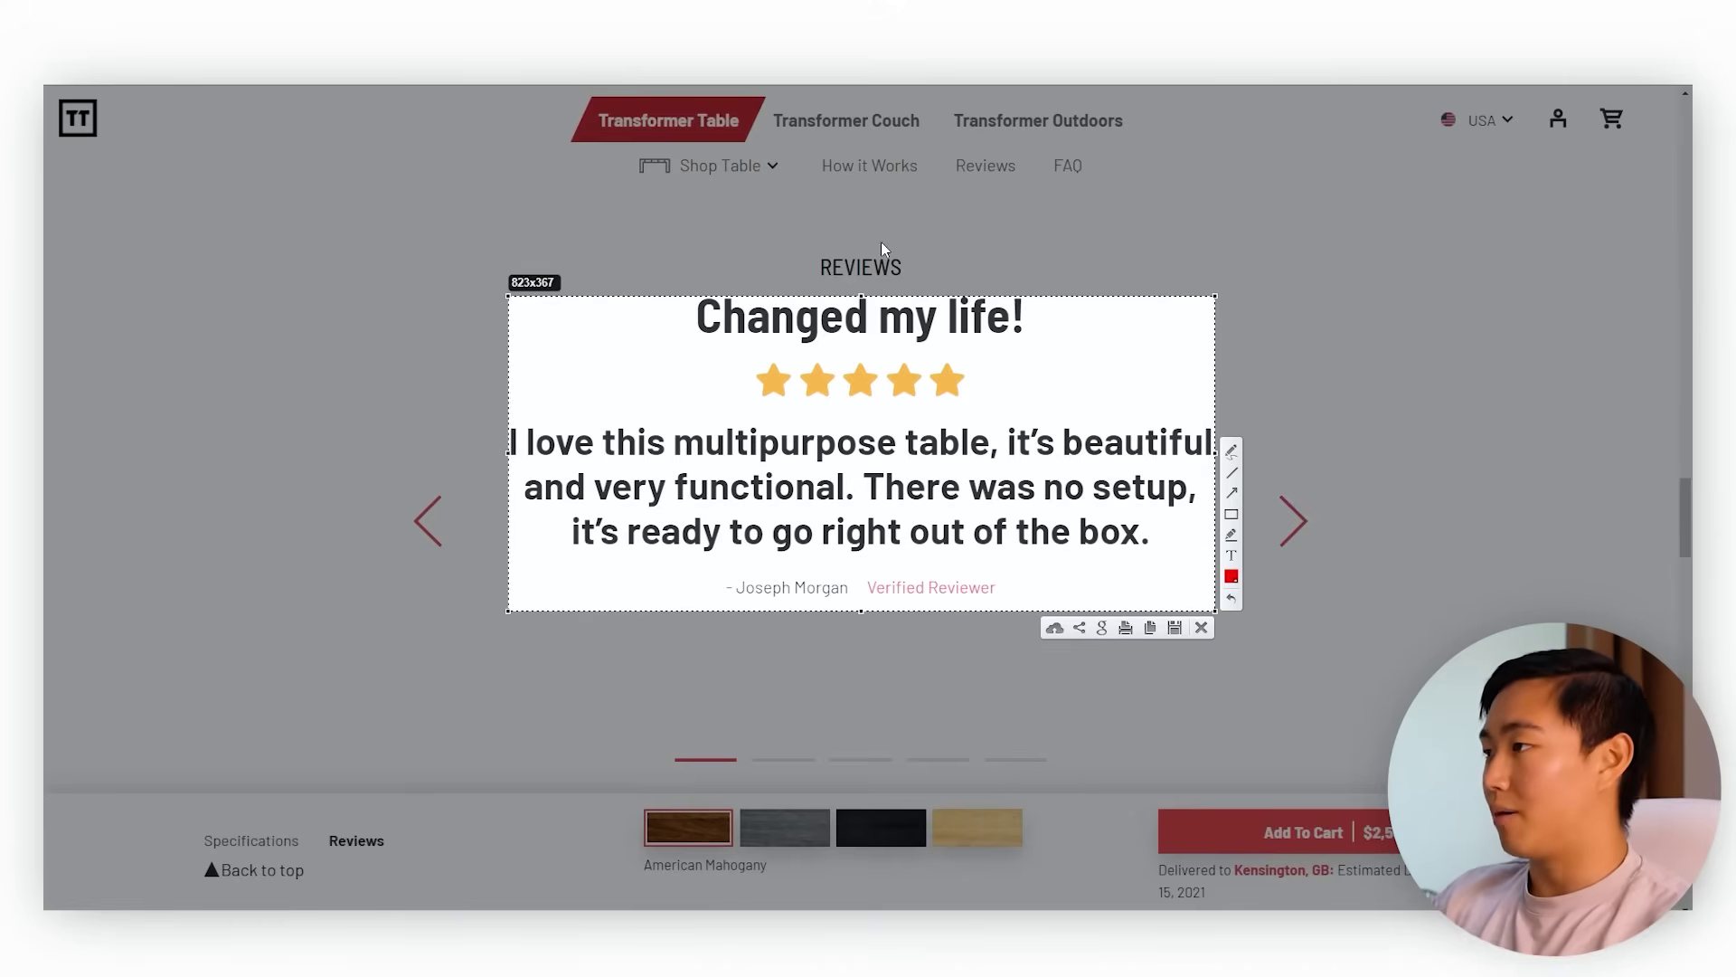
pyautogui.moveTo(863, 295); pyautogui.dragTo(864, 293)
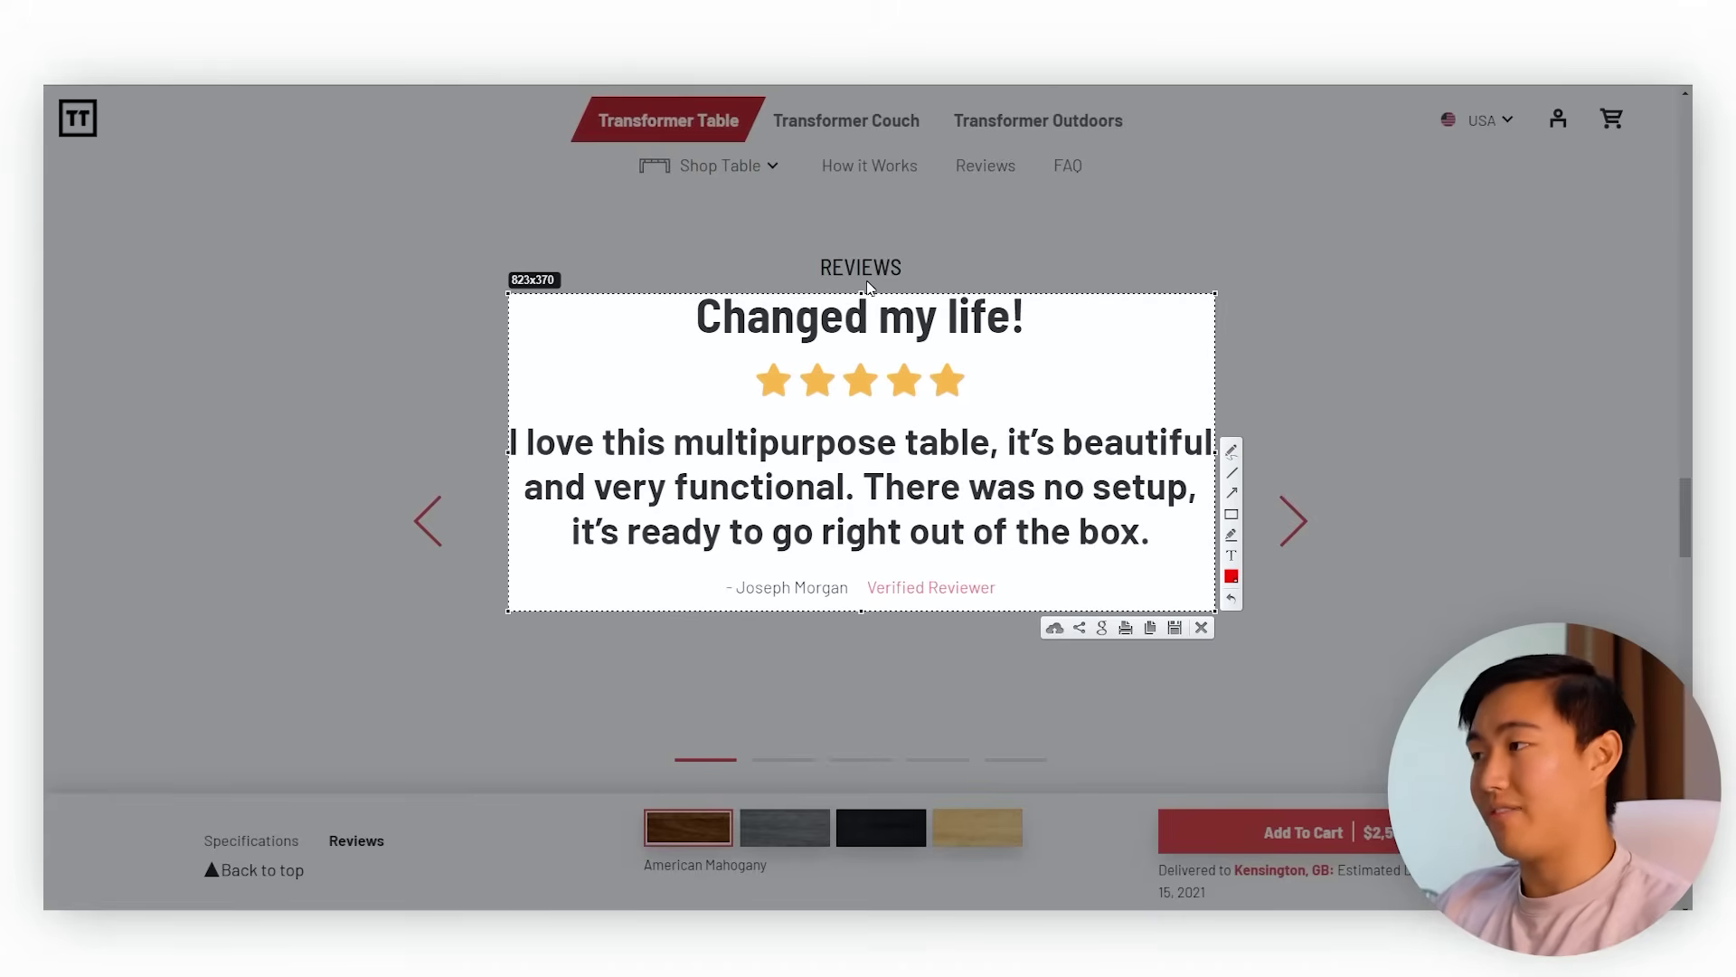
pyautogui.hotkey('ctrl', 'c')
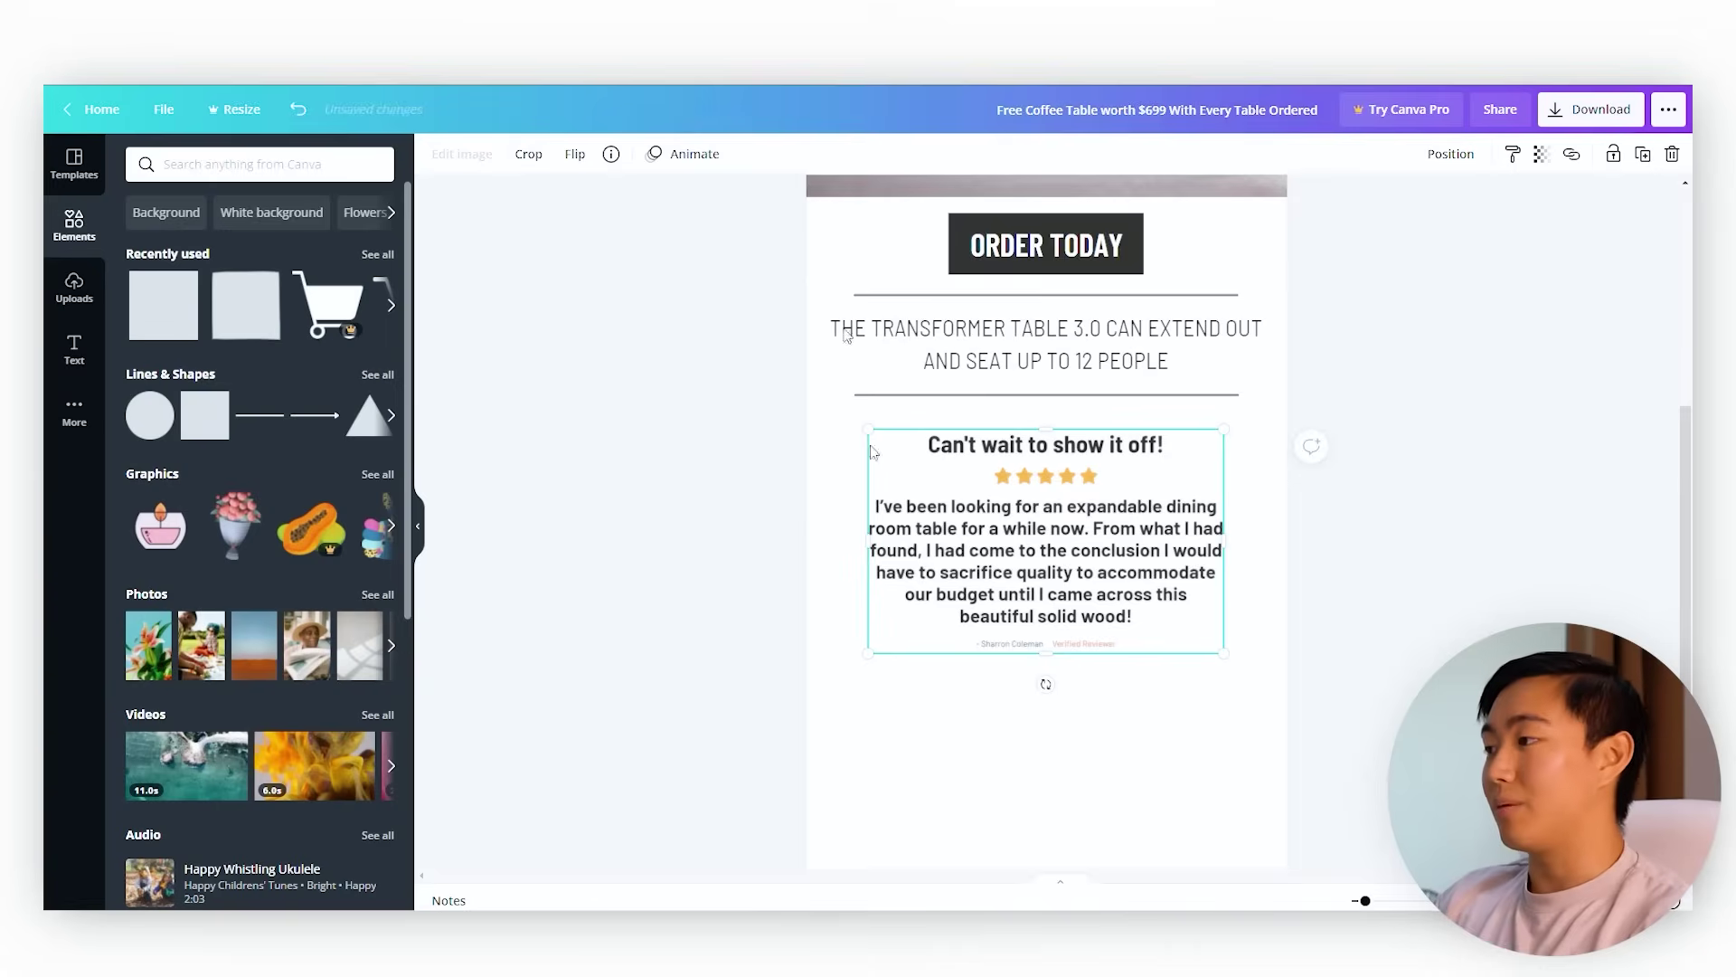
# - Paste the 'Changed my life!' review image and place it below the first review
pyautogui.scroll(-3, 1040, 506)
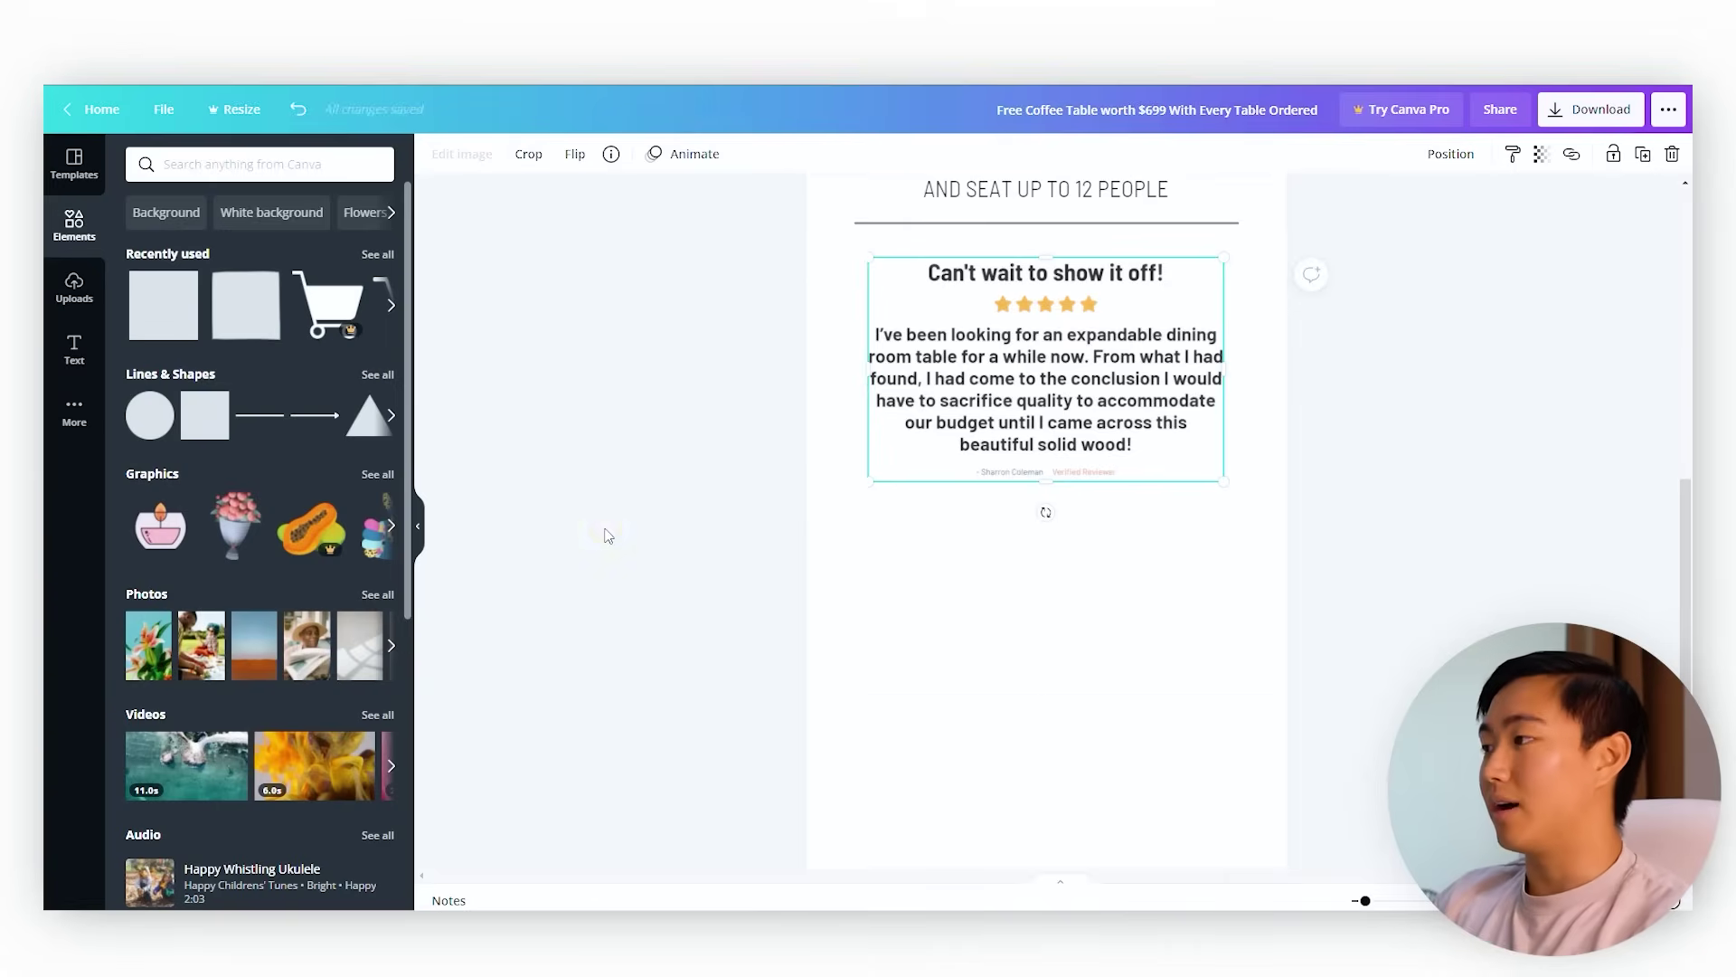
pyautogui.click(601, 532)
pyautogui.hotkey('ctrl', 'v')
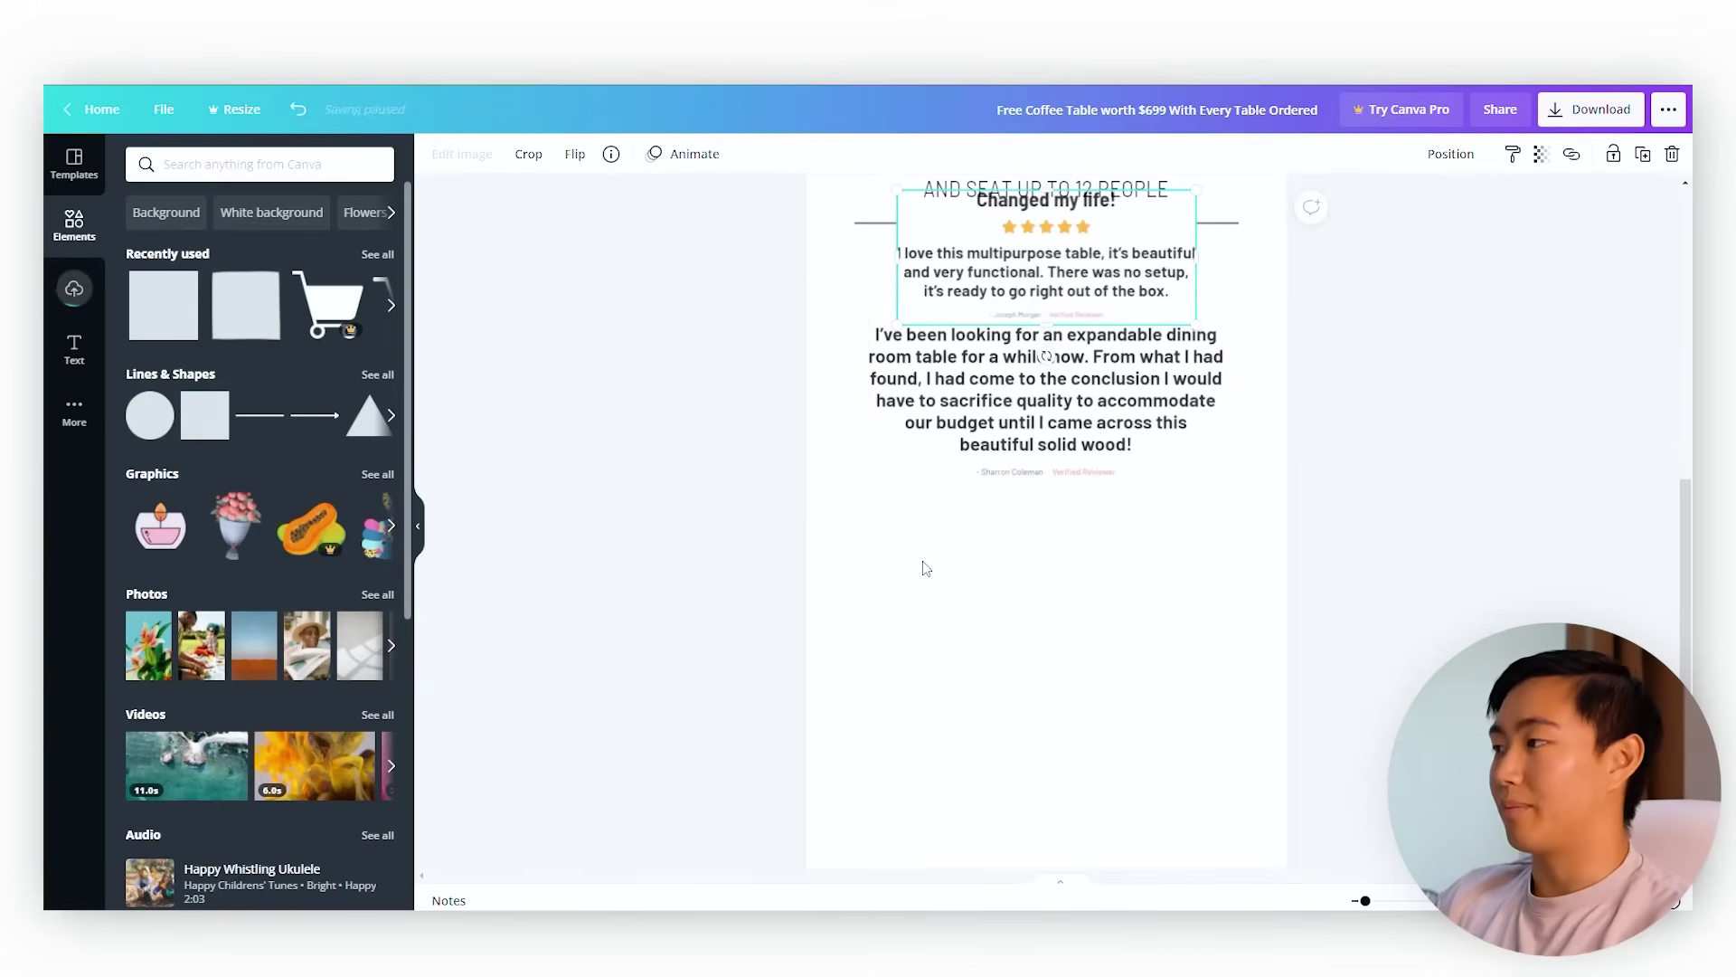
pyautogui.moveTo(1030, 251); pyautogui.dragTo(1026, 545)
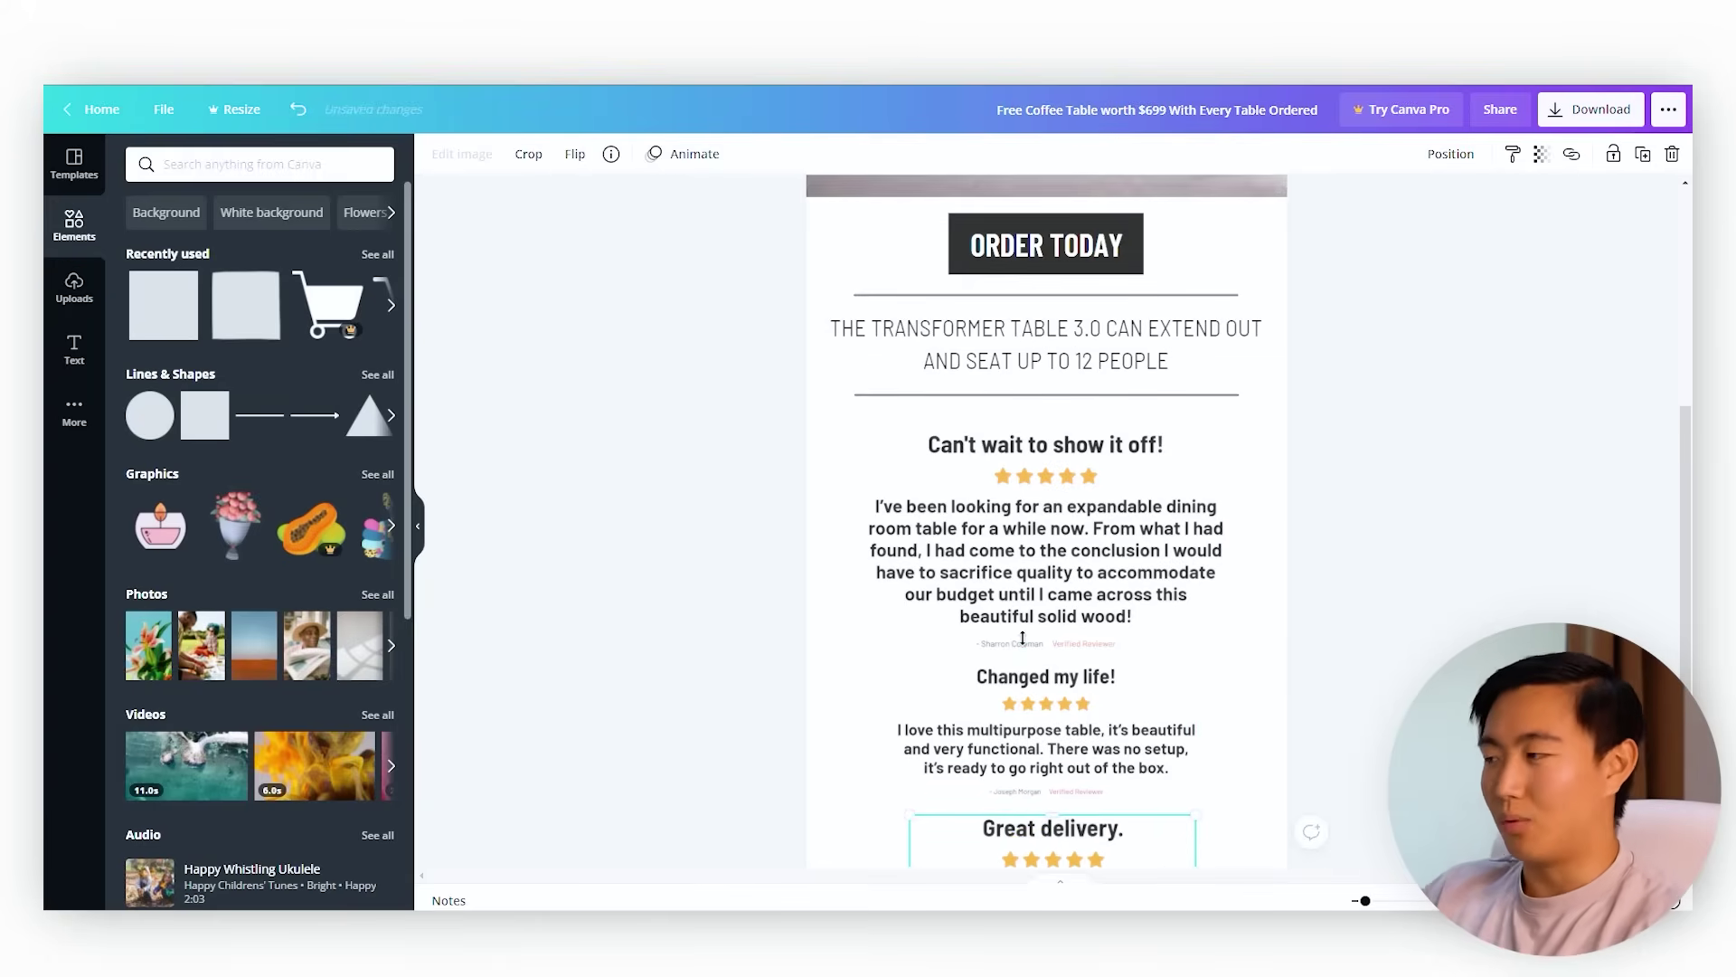
# - Delete the 'Can't wait to show it off!' testimonial from the design
pyautogui.scroll(-2, 1031, 543)
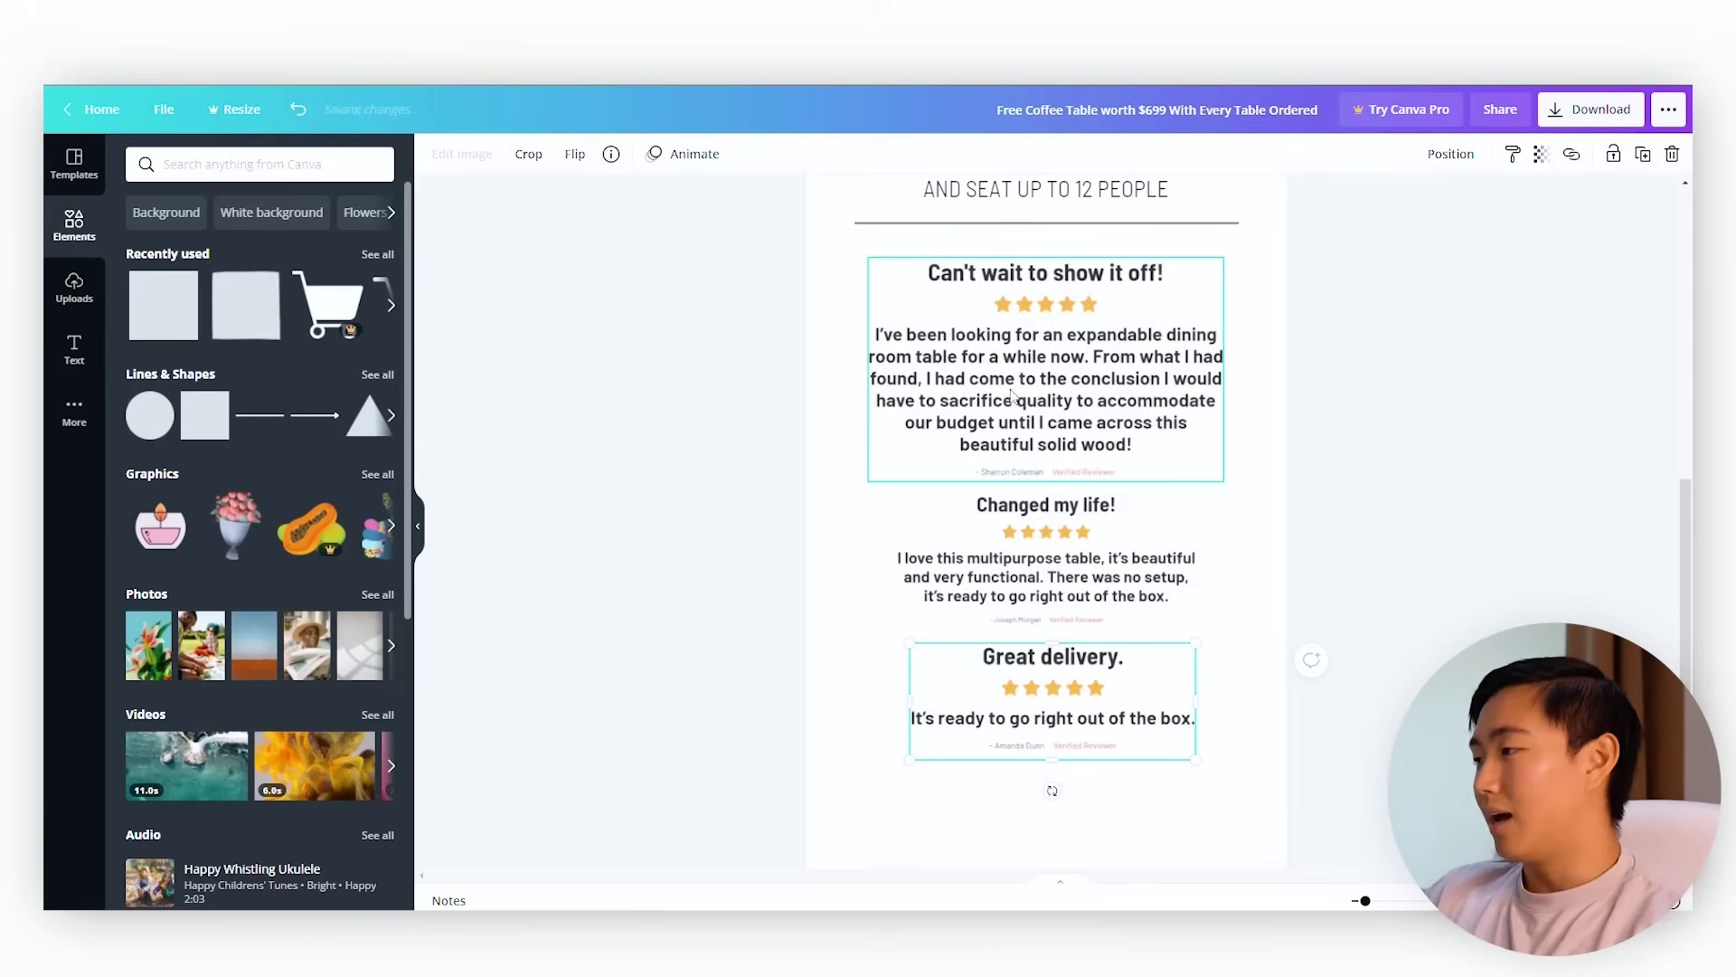
pyautogui.moveTo(719, 360); pyautogui.dragTo(1223, 656)
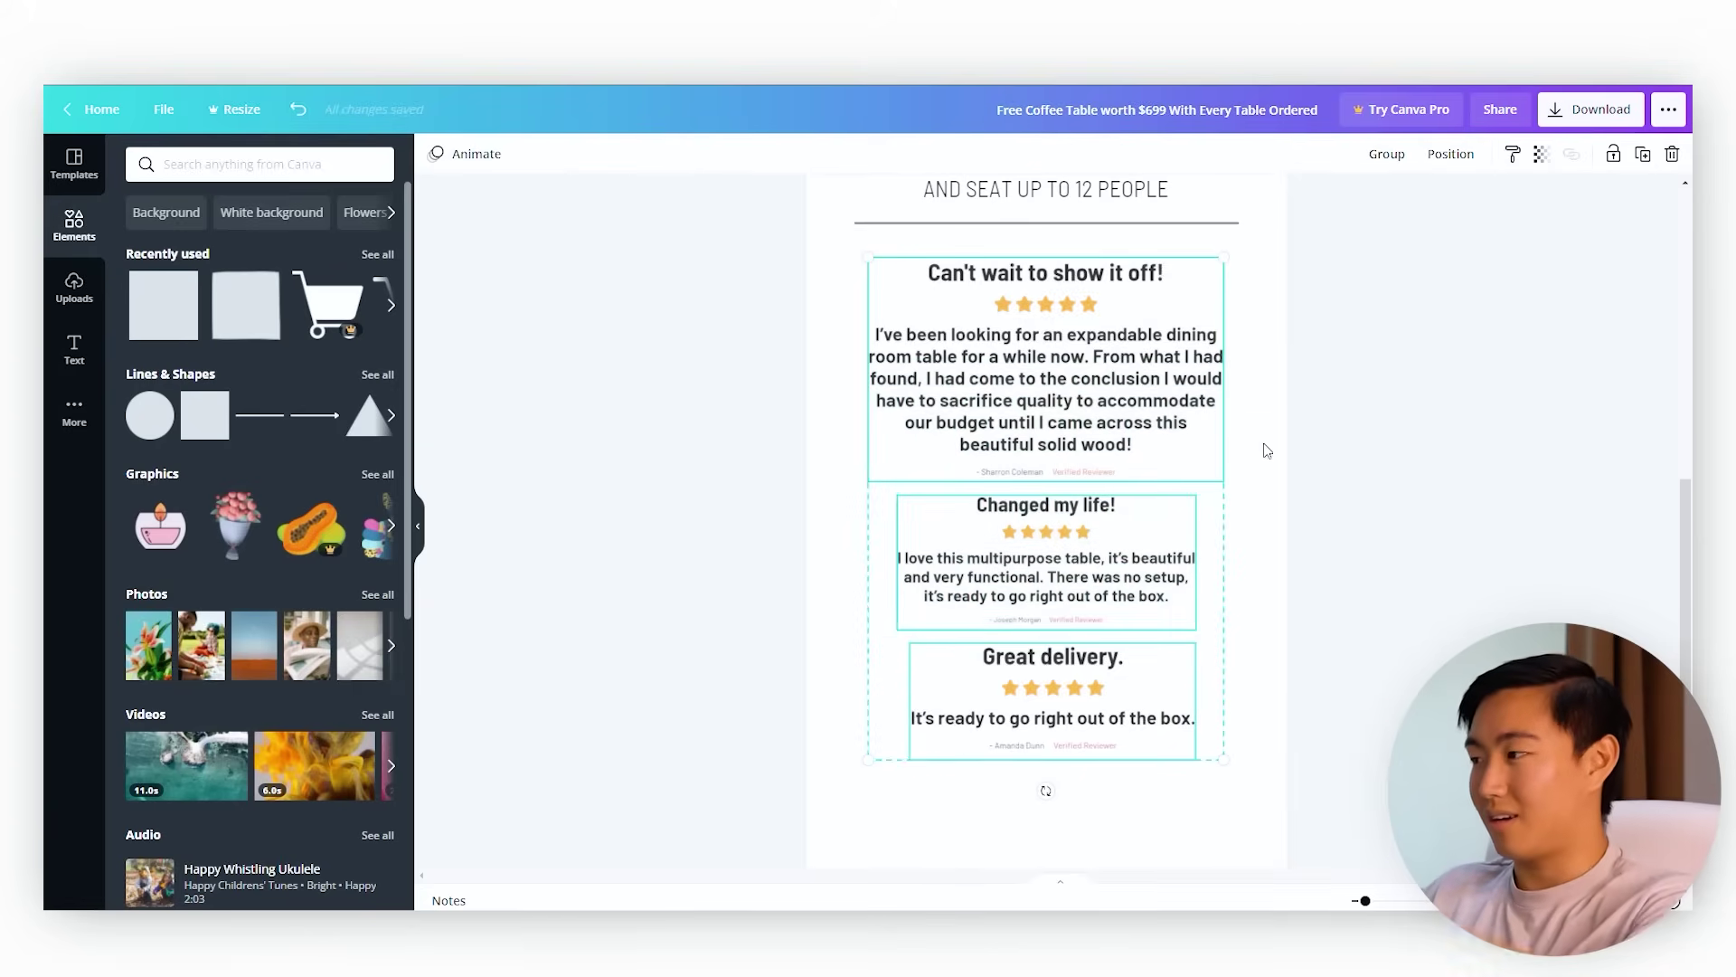
pyautogui.click(1280, 394)
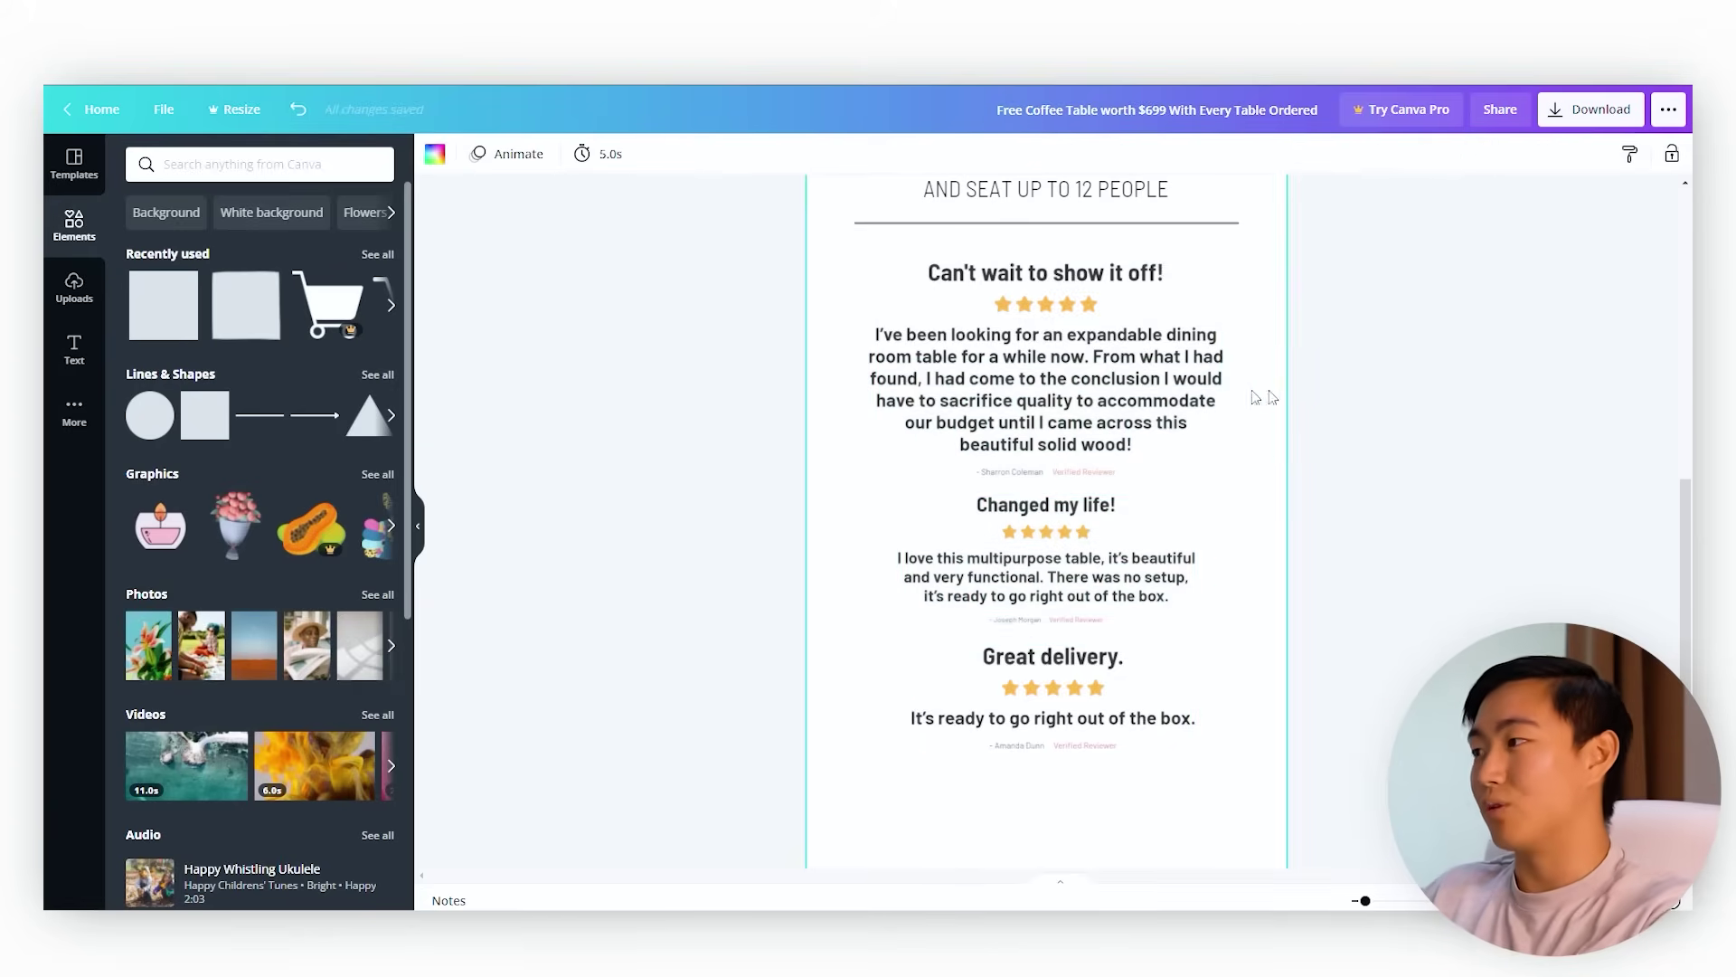
pyautogui.click(1126, 417)
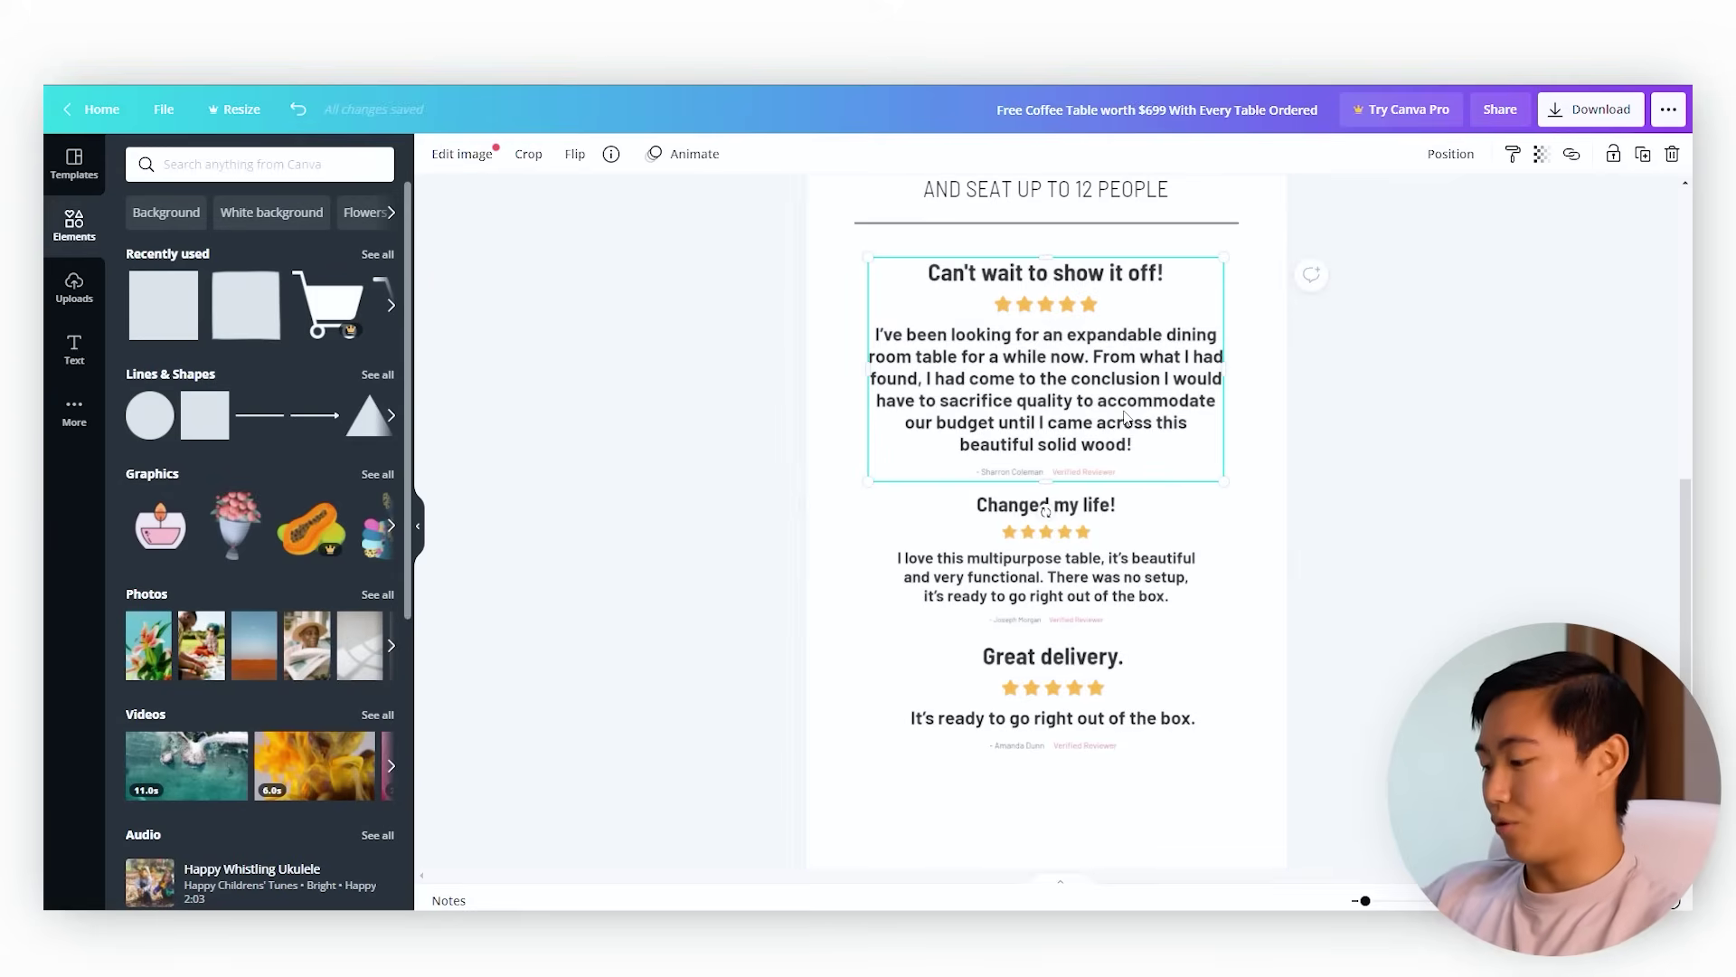
pyautogui.press('Delete')
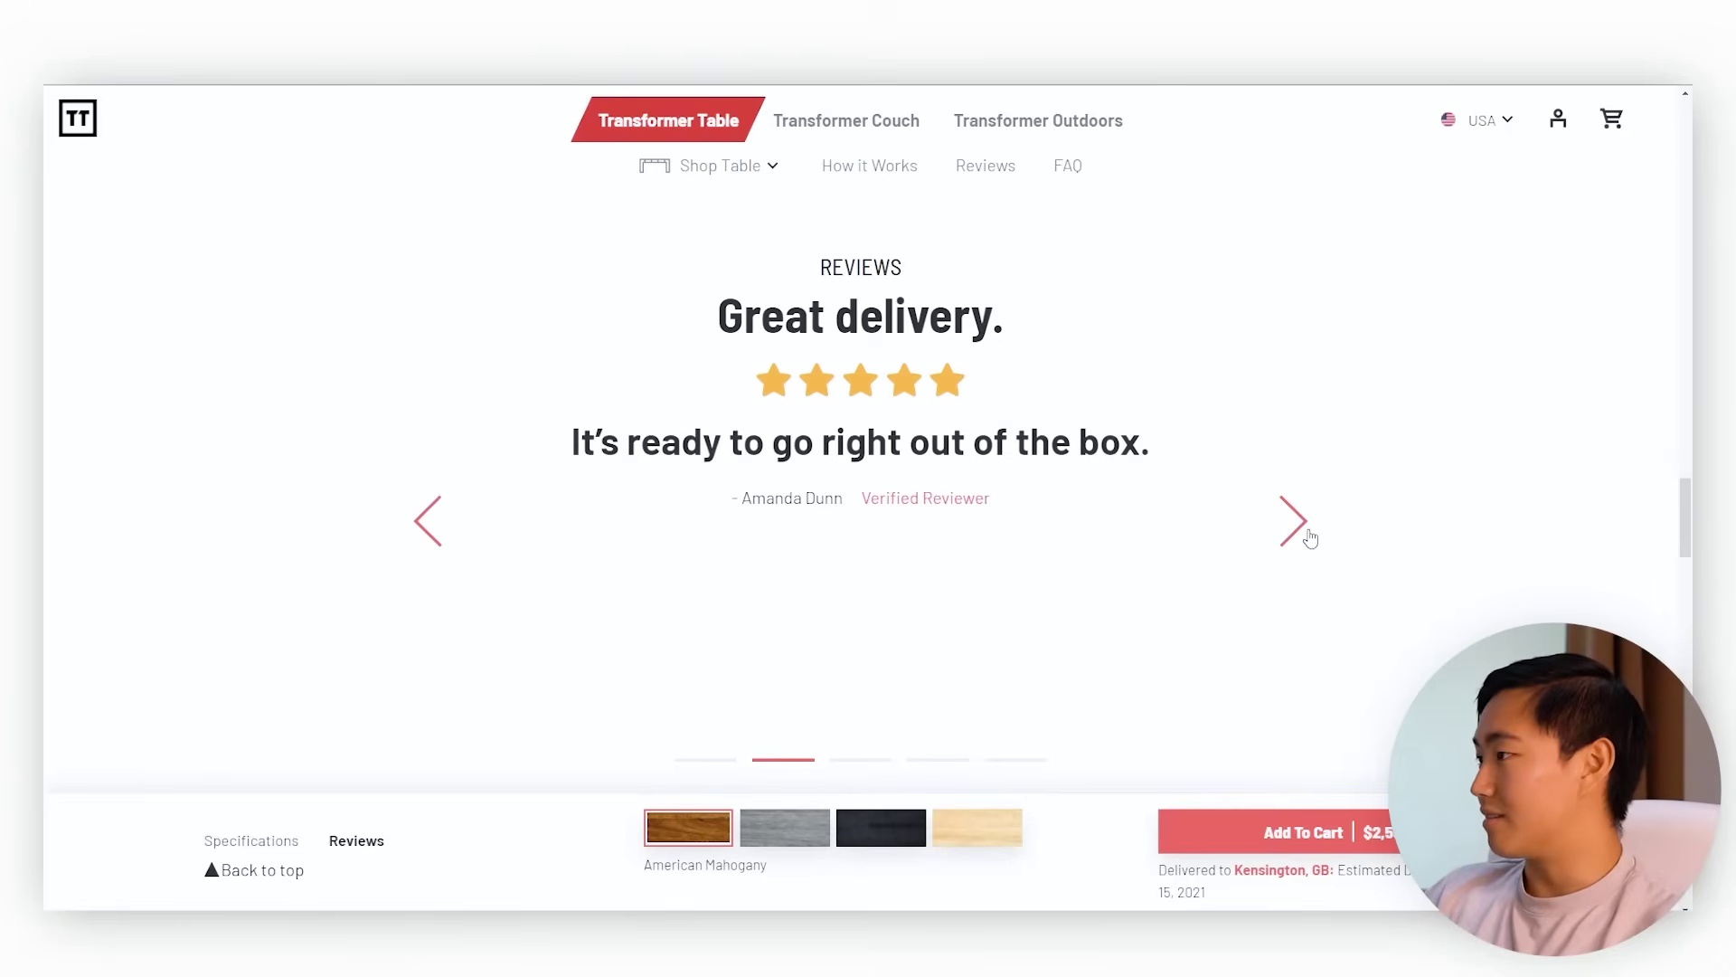
# - Advance to the 'Function is key.' review, capture it with Lightshot, and copy it
pyautogui.click(1309, 537)
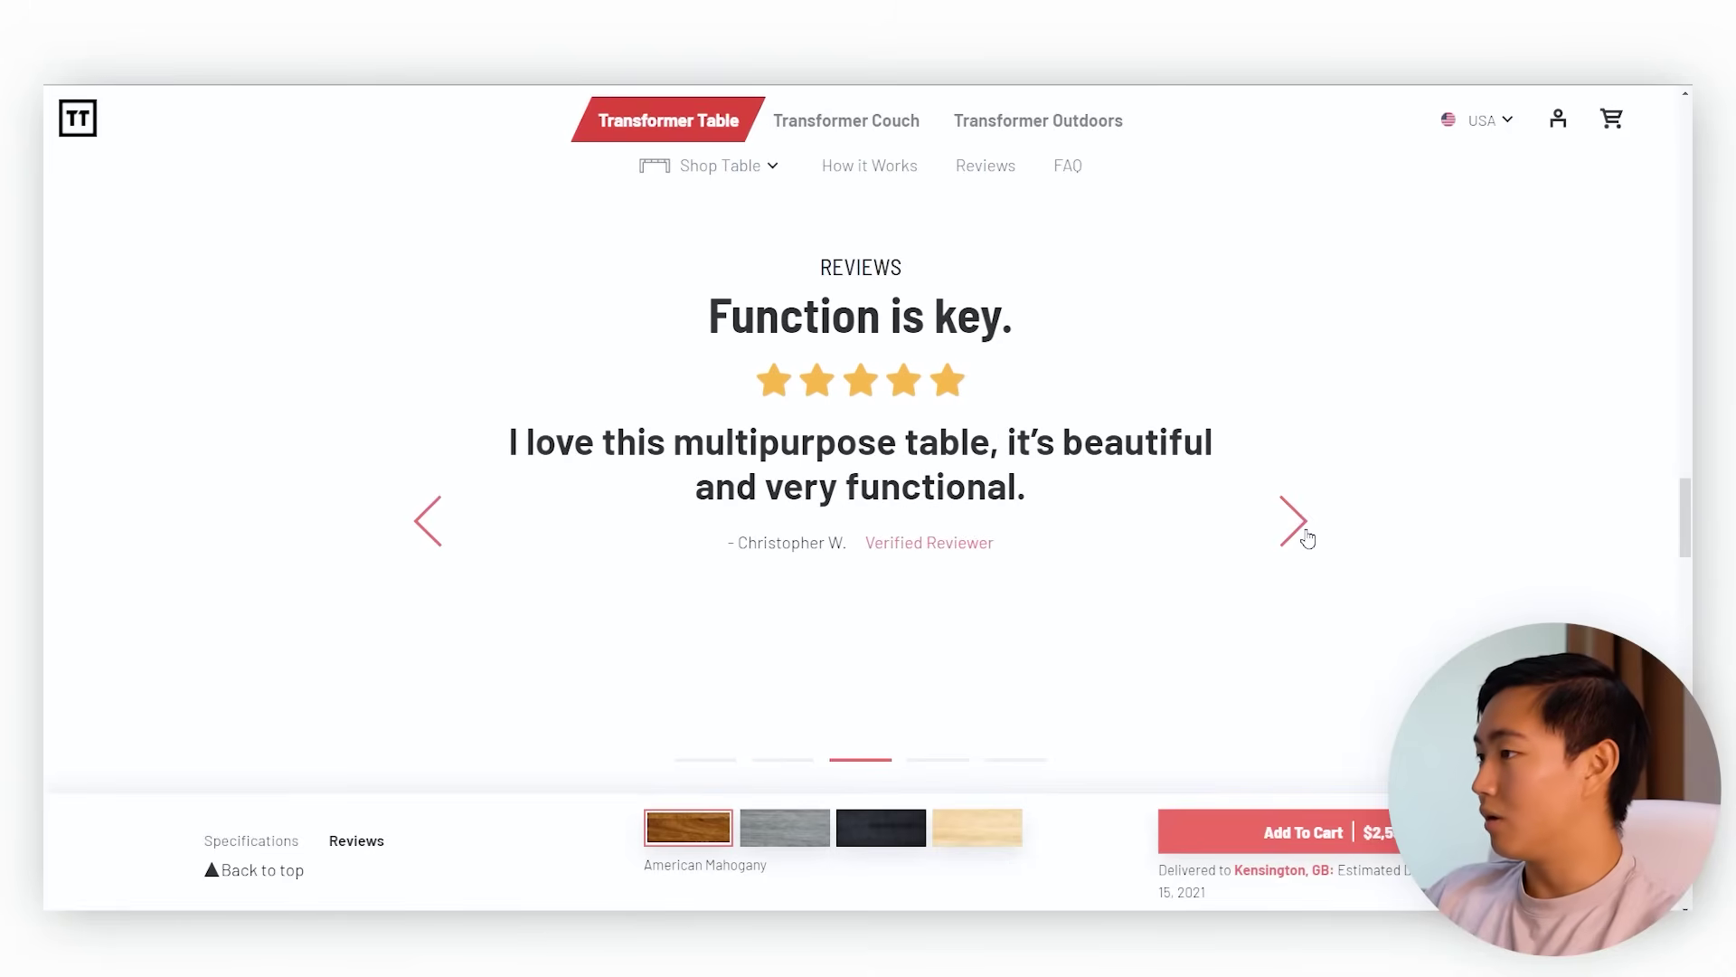
pyautogui.press('Print')
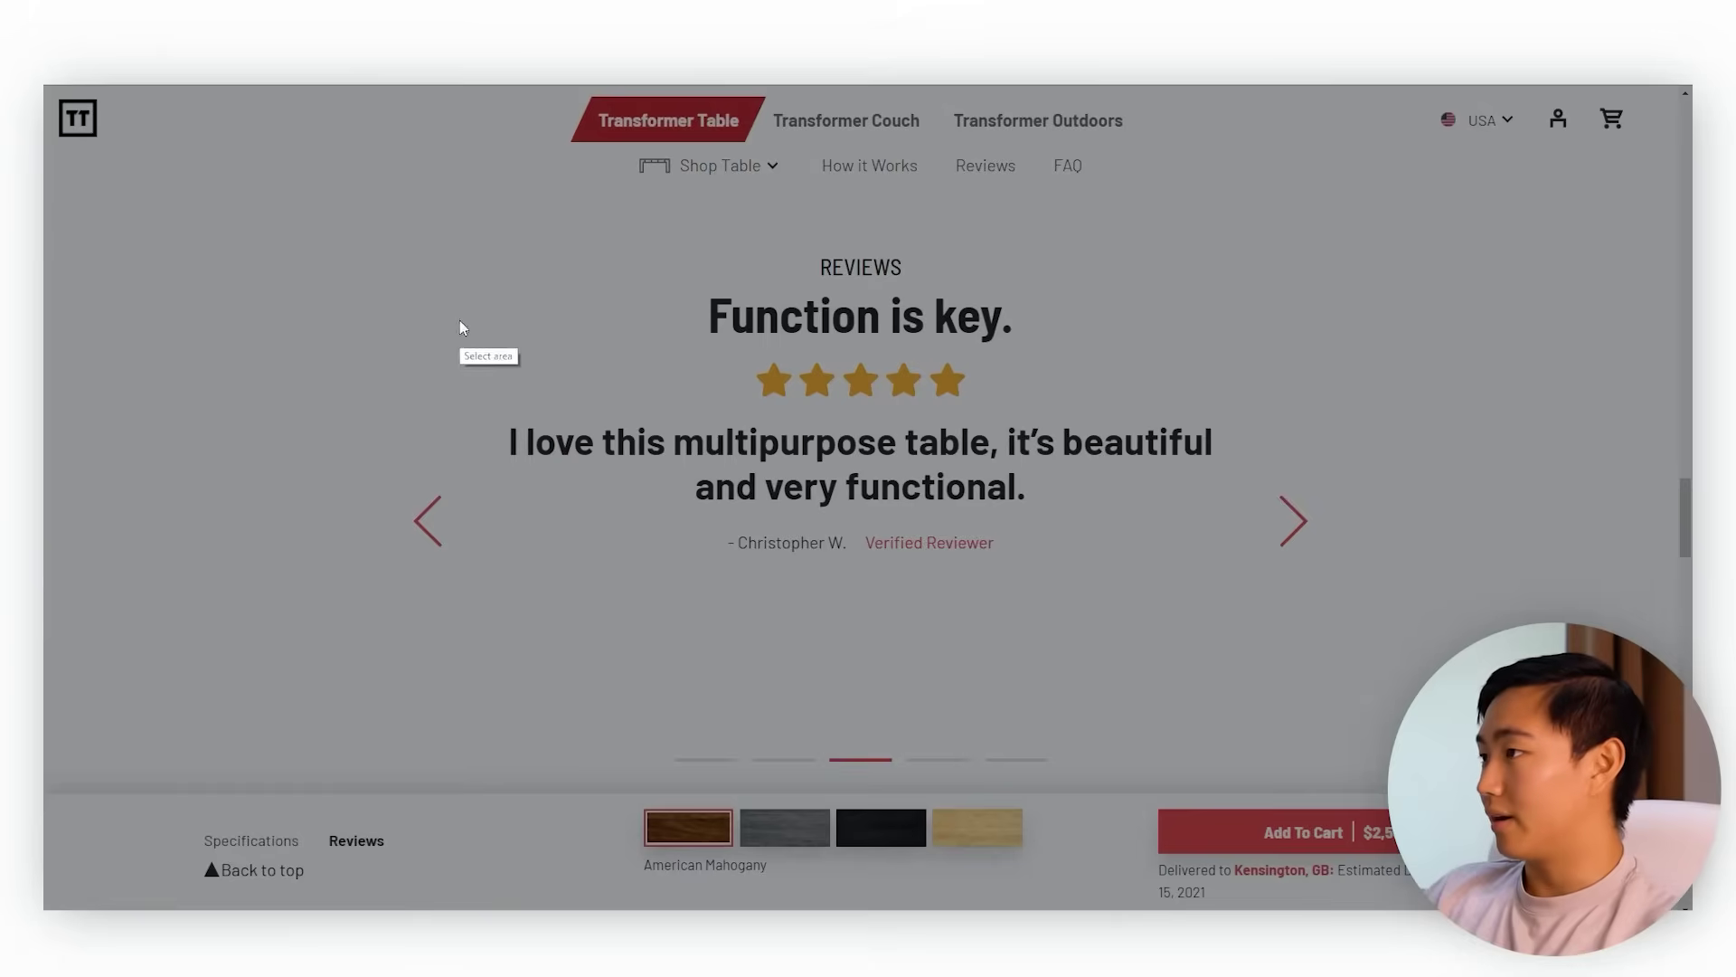
pyautogui.moveTo(502, 283); pyautogui.dragTo(1216, 562)
pyautogui.moveTo(504, 420); pyautogui.dragTo(507, 420)
pyautogui.hotkey('ctrl', 'c')
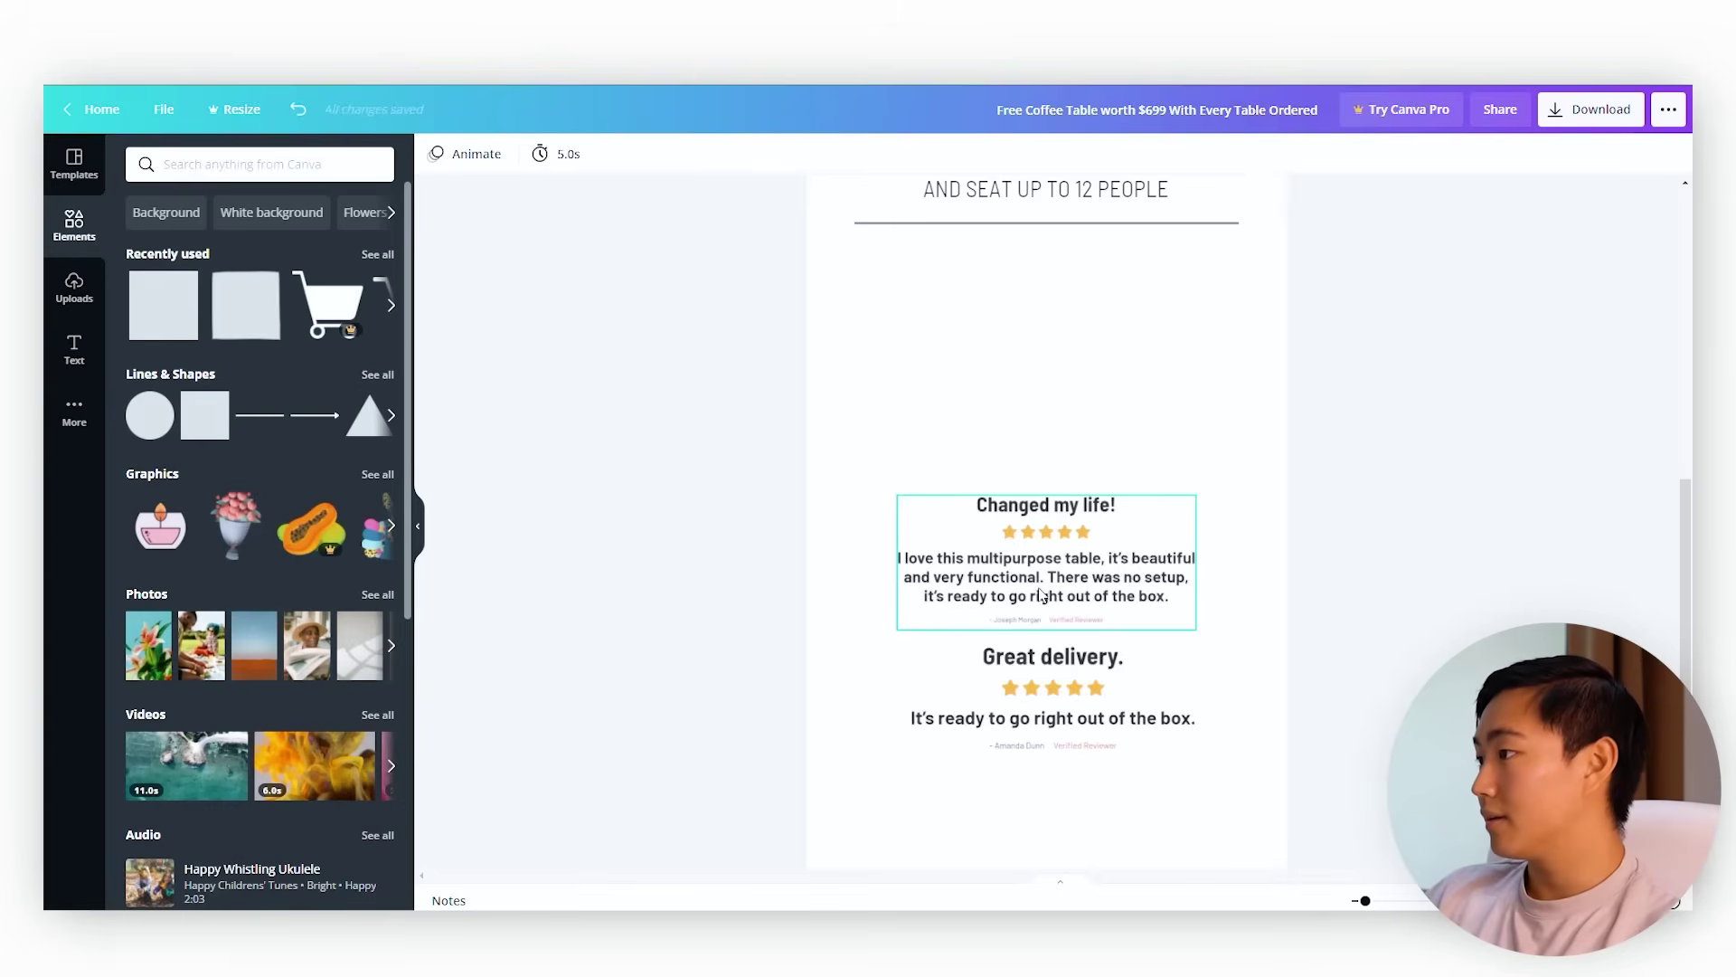
# - Paste the 'Function is key.' review above the others and move all three up
pyautogui.hotkey('ctrl', 'v')
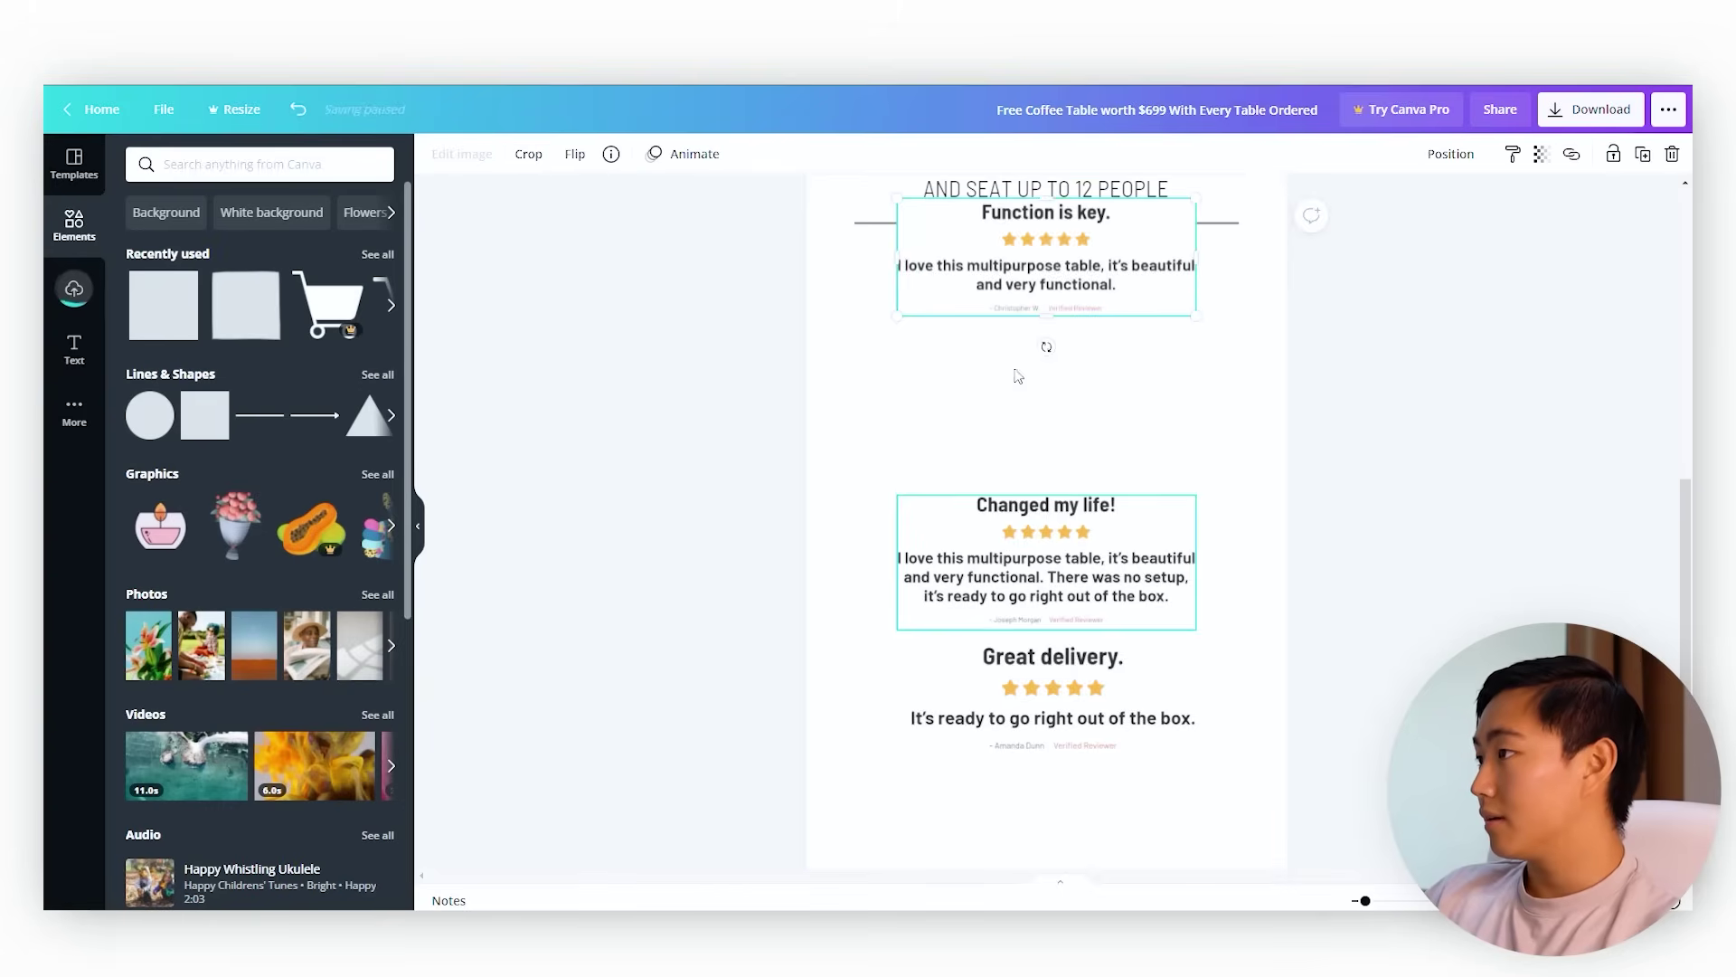
pyautogui.moveTo(1016, 290); pyautogui.dragTo(1019, 407)
pyautogui.moveTo(560, 437); pyautogui.dragTo(1317, 729)
pyautogui.scroll(2, 1172, 622)
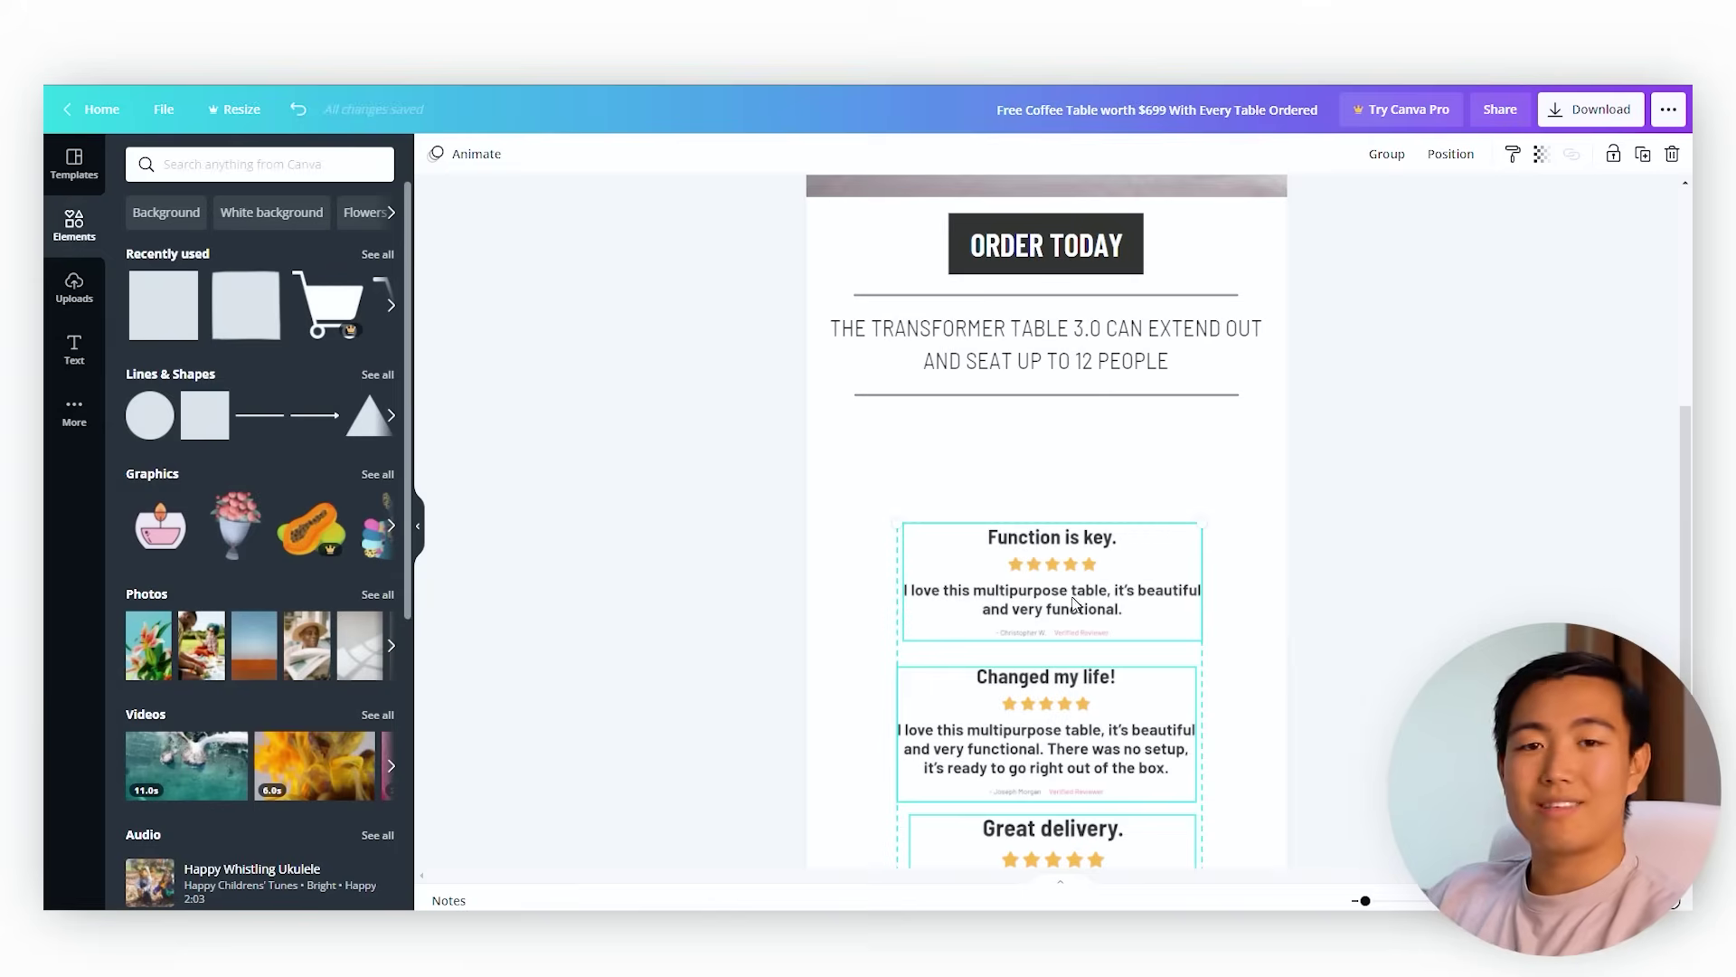
pyautogui.moveTo(1070, 600); pyautogui.dragTo(1064, 564)
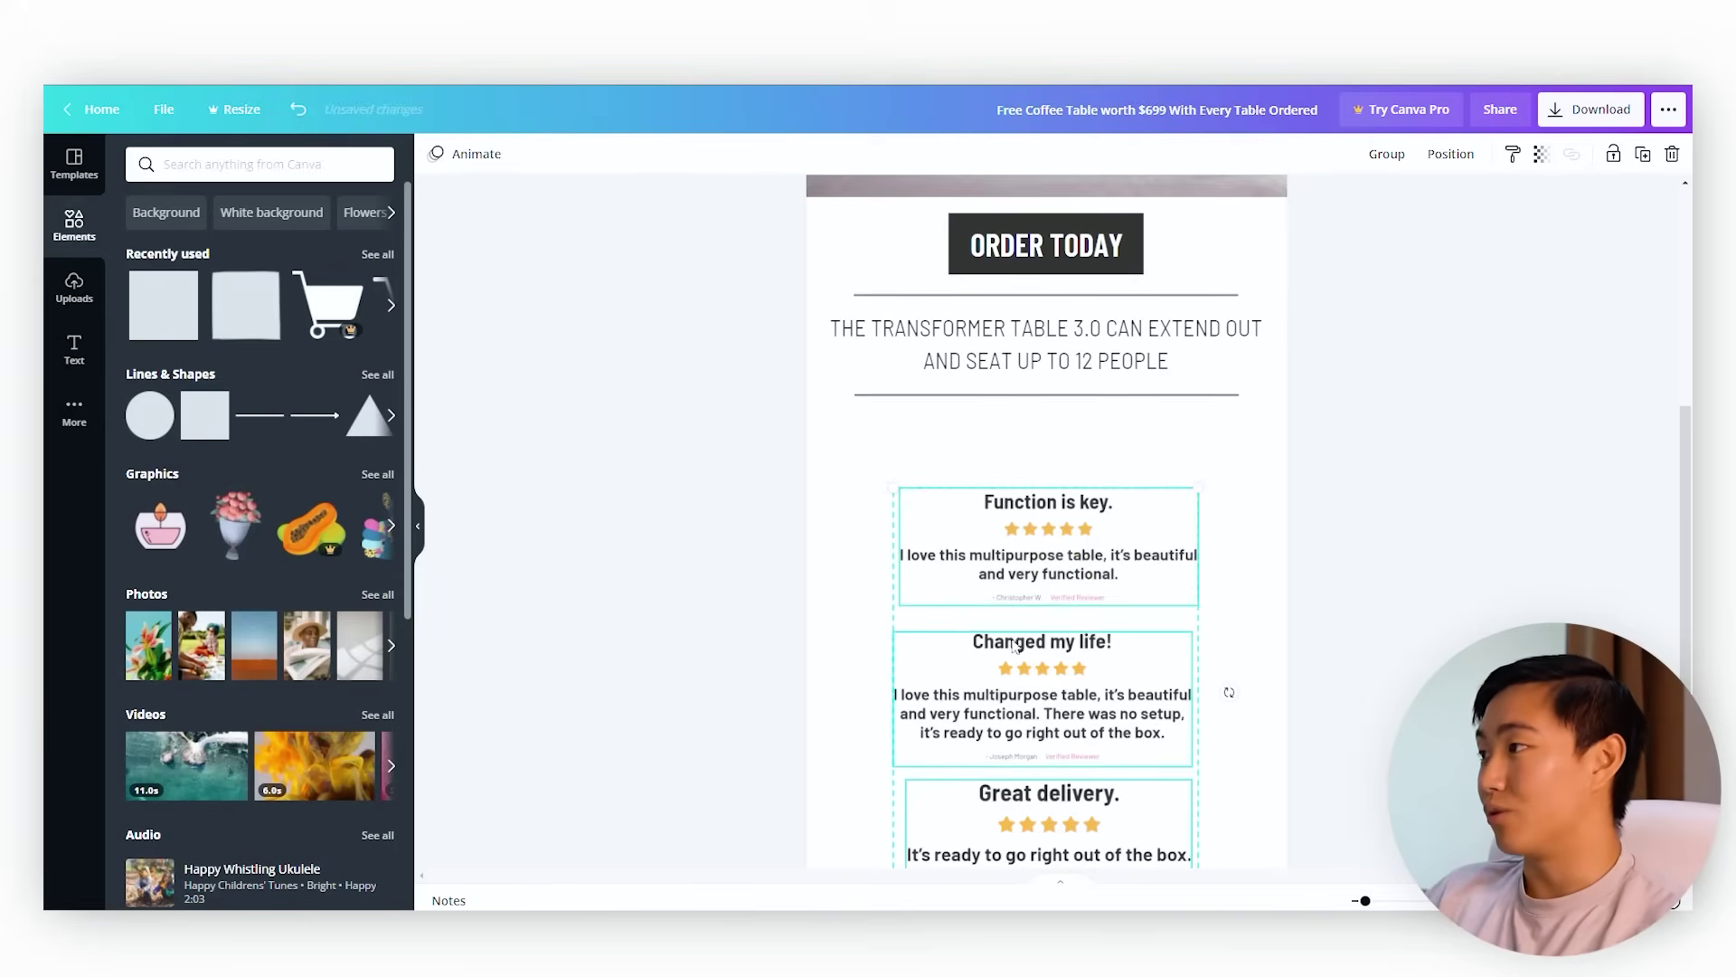
# - Retype the button label as 'Order Today' in title case
pyautogui.click(1028, 269)
pyautogui.tripleClick(1028, 269)
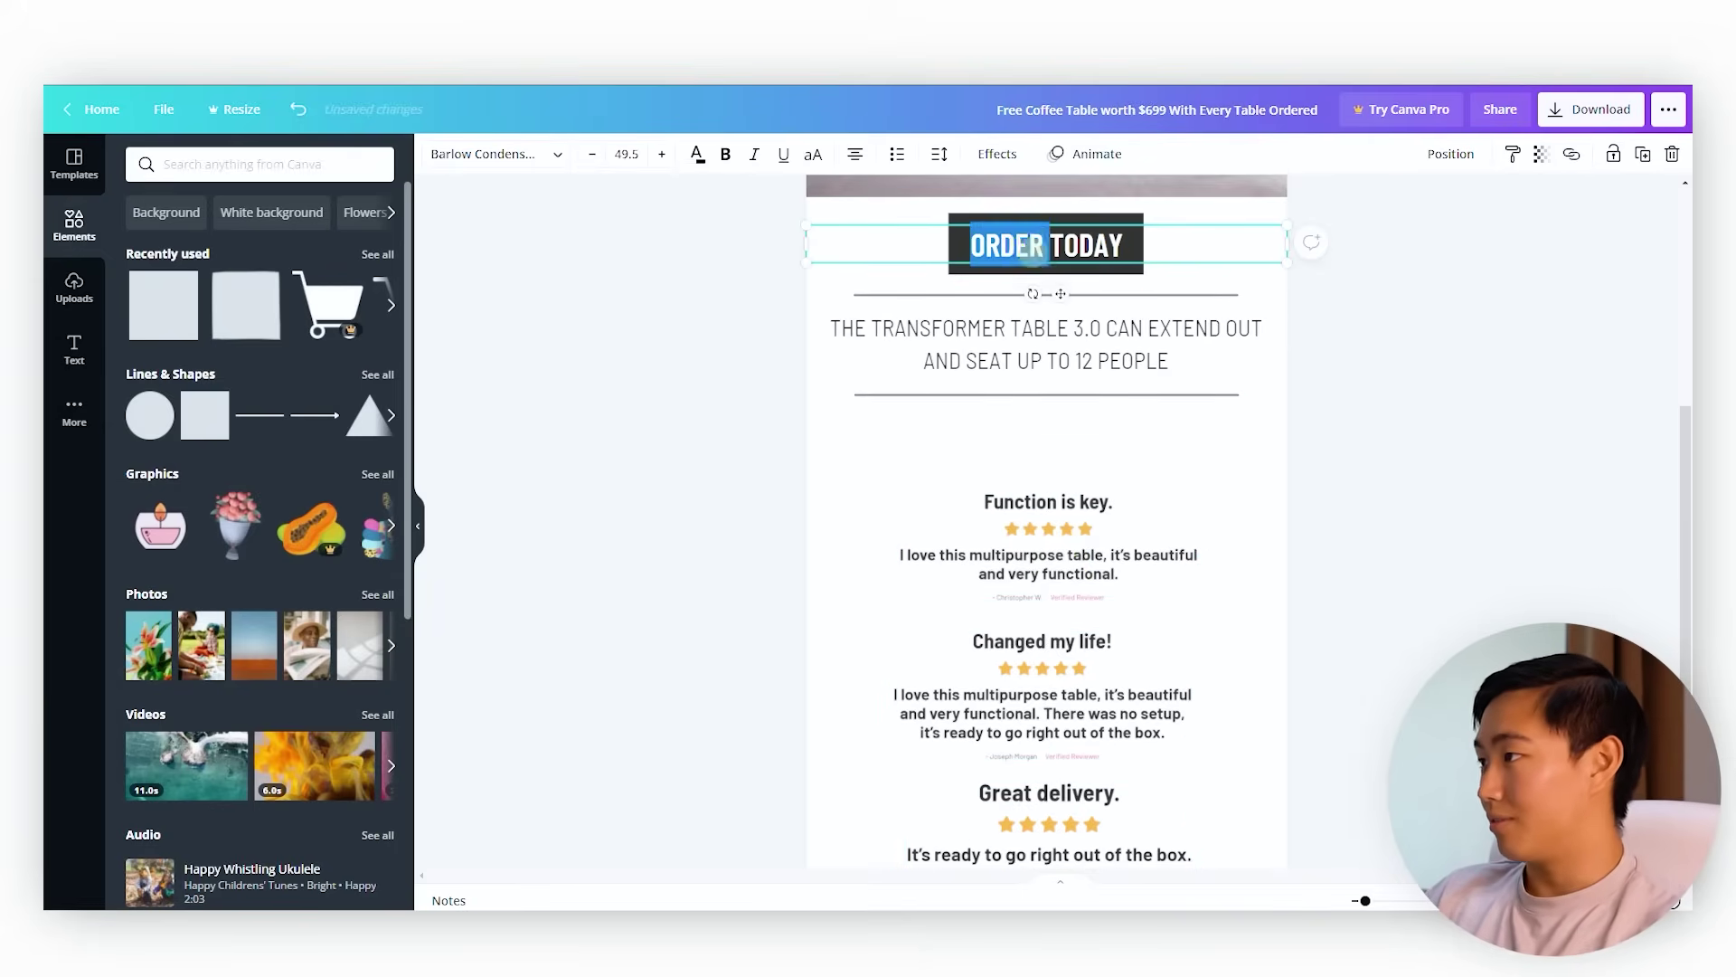
pyautogui.write('O')
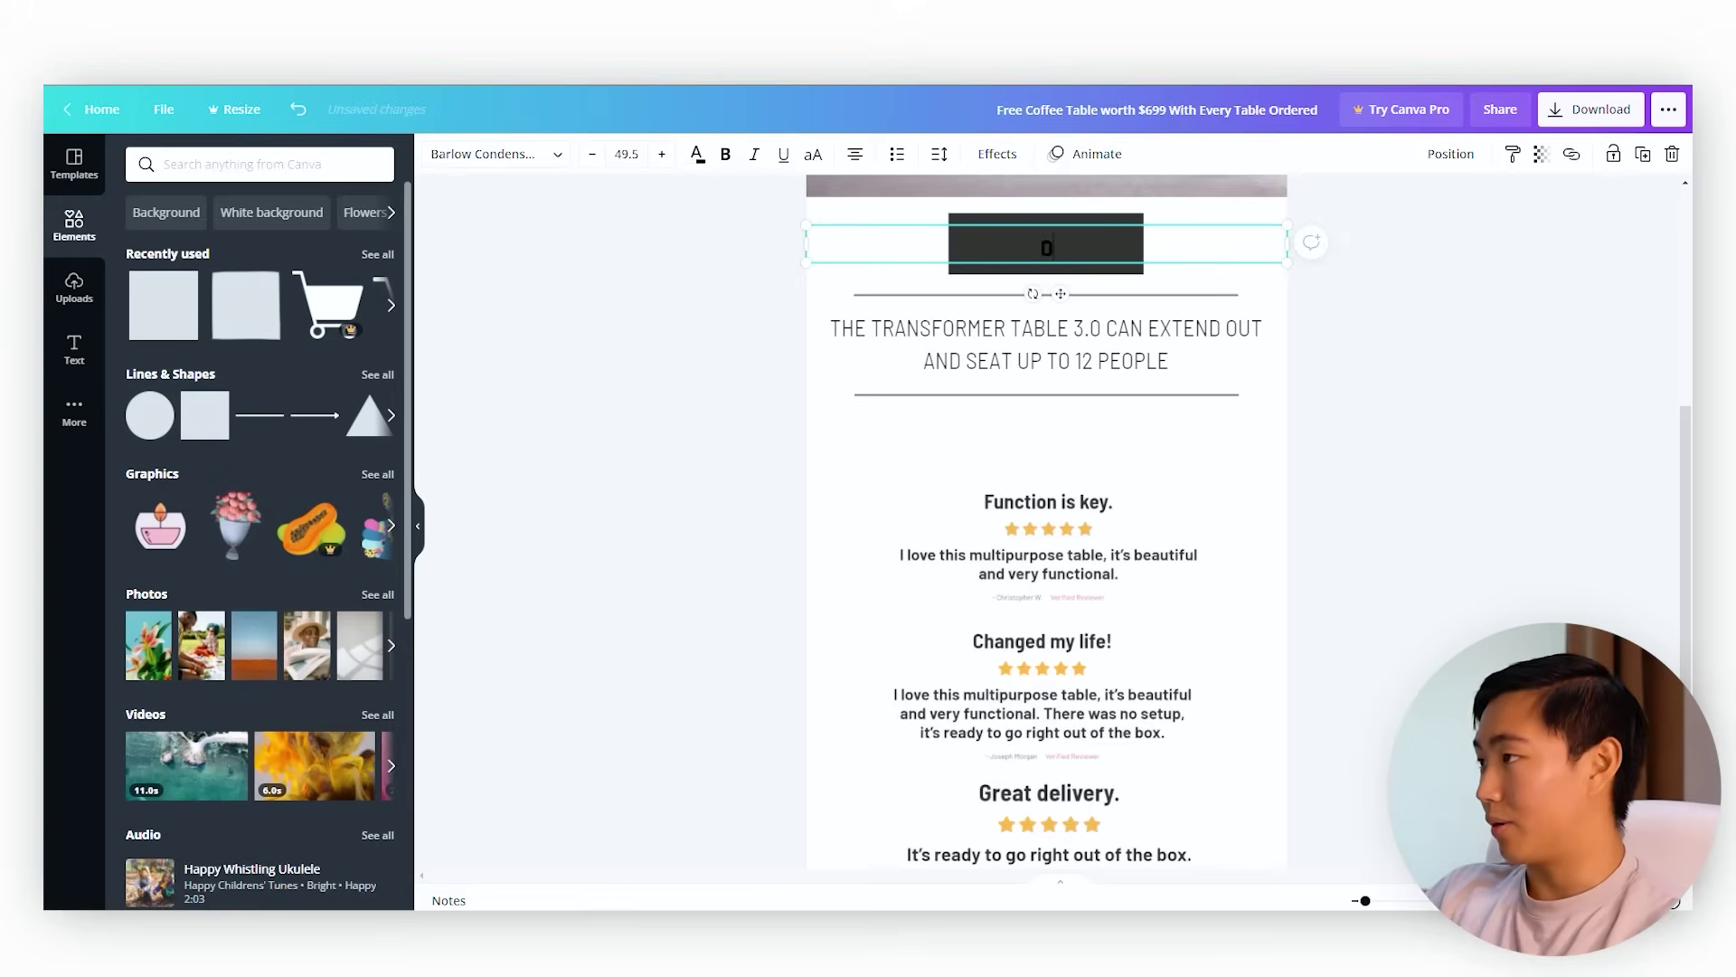
pyautogui.hotkey('ctrl', 'z')
pyautogui.press('BackSpace')
pyautogui.press('BackSpace')
pyautogui.press('BackSpace')
pyautogui.press('BackSpace')
pyautogui.press('BackSpace')
pyautogui.press('BackSpace')
pyautogui.press('BackSpace')
pyautogui.press('BackSpace')
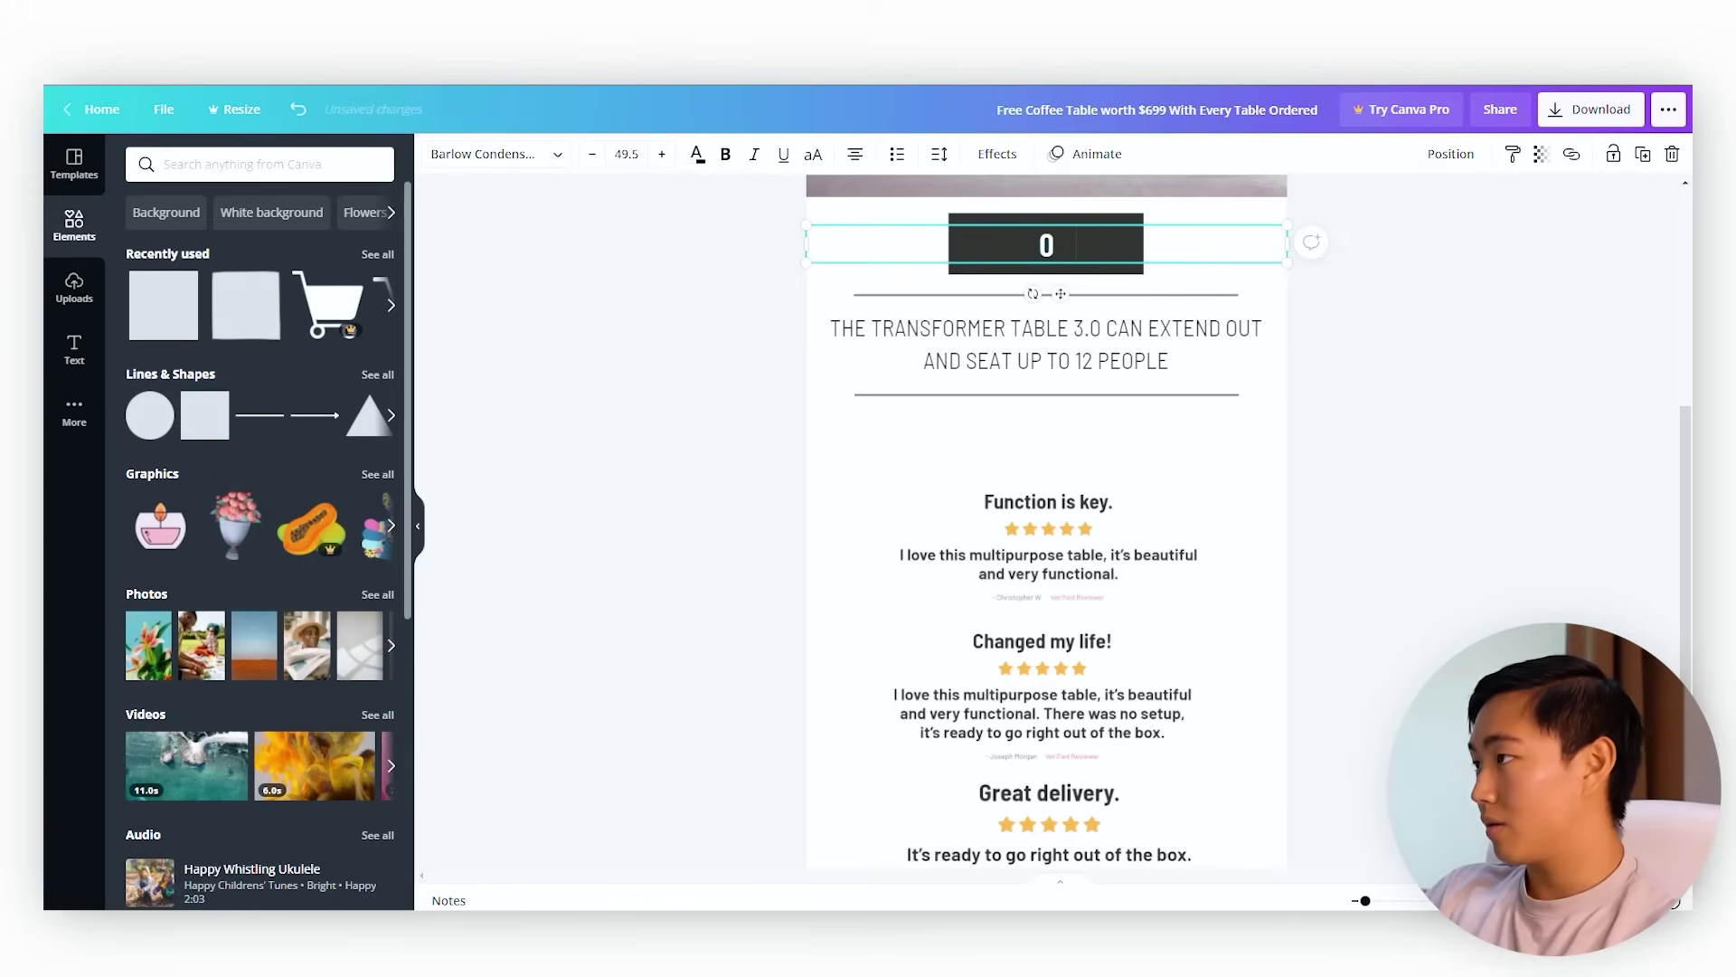
pyautogui.write('rder Toa')
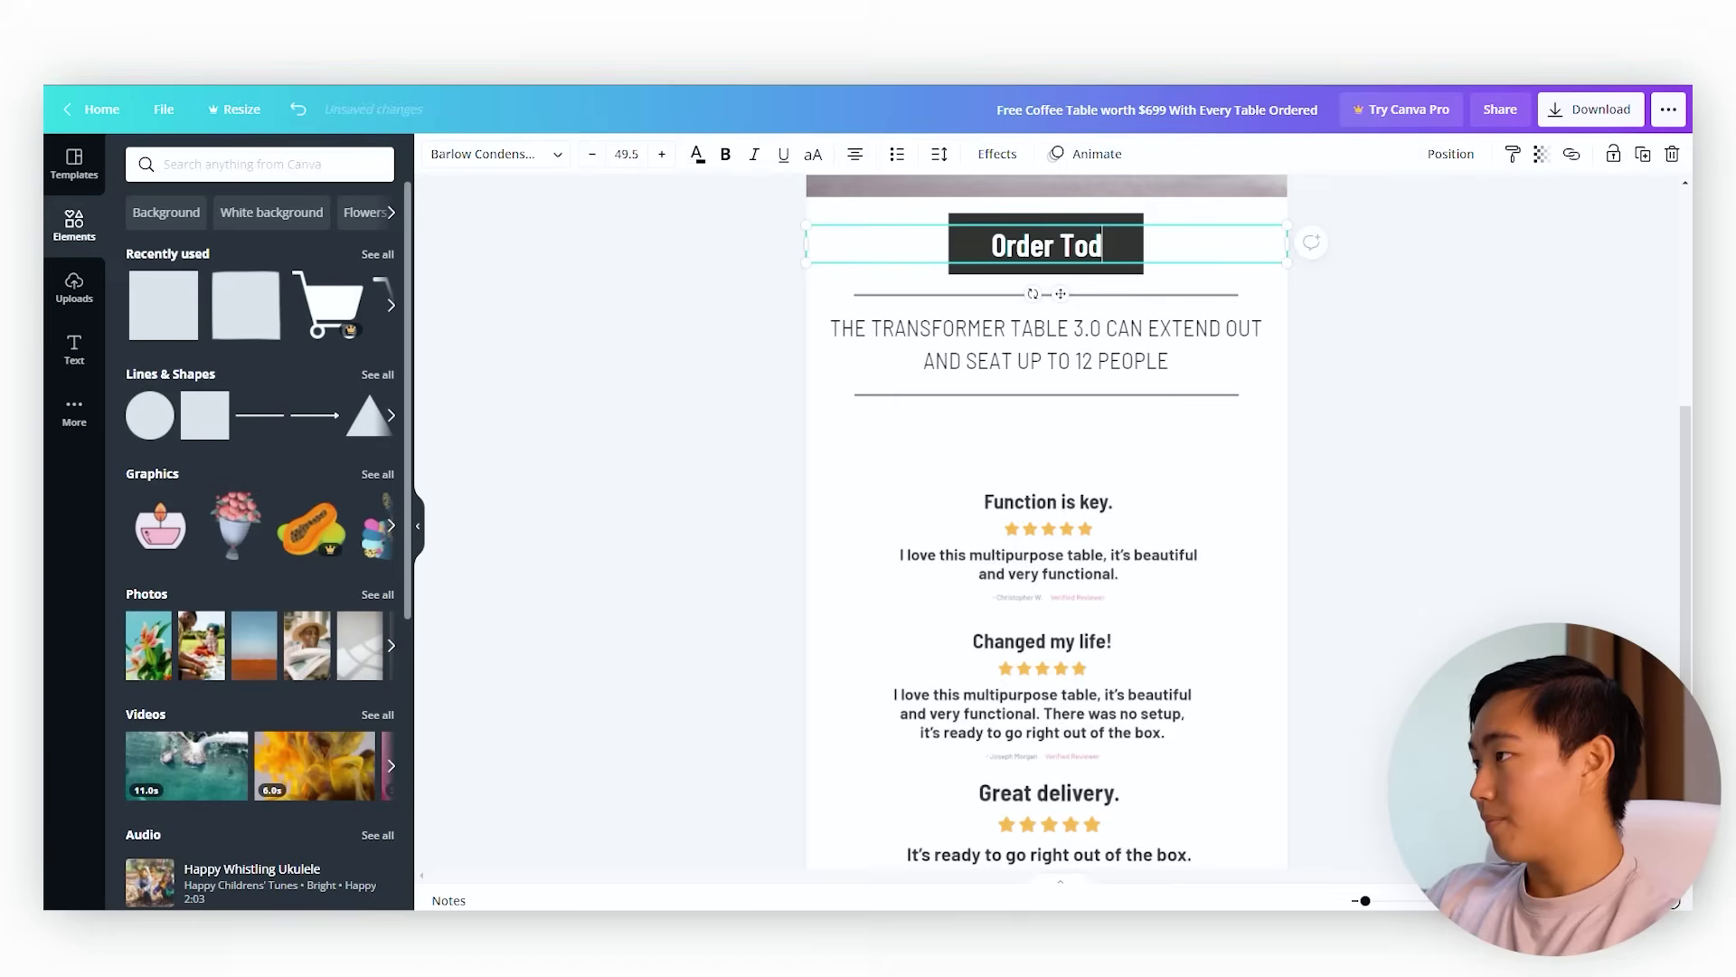
pyautogui.write('ay')
# - Reduce the Order Today label's font size by two steps
pyautogui.hotkey('ctrl', 'a')
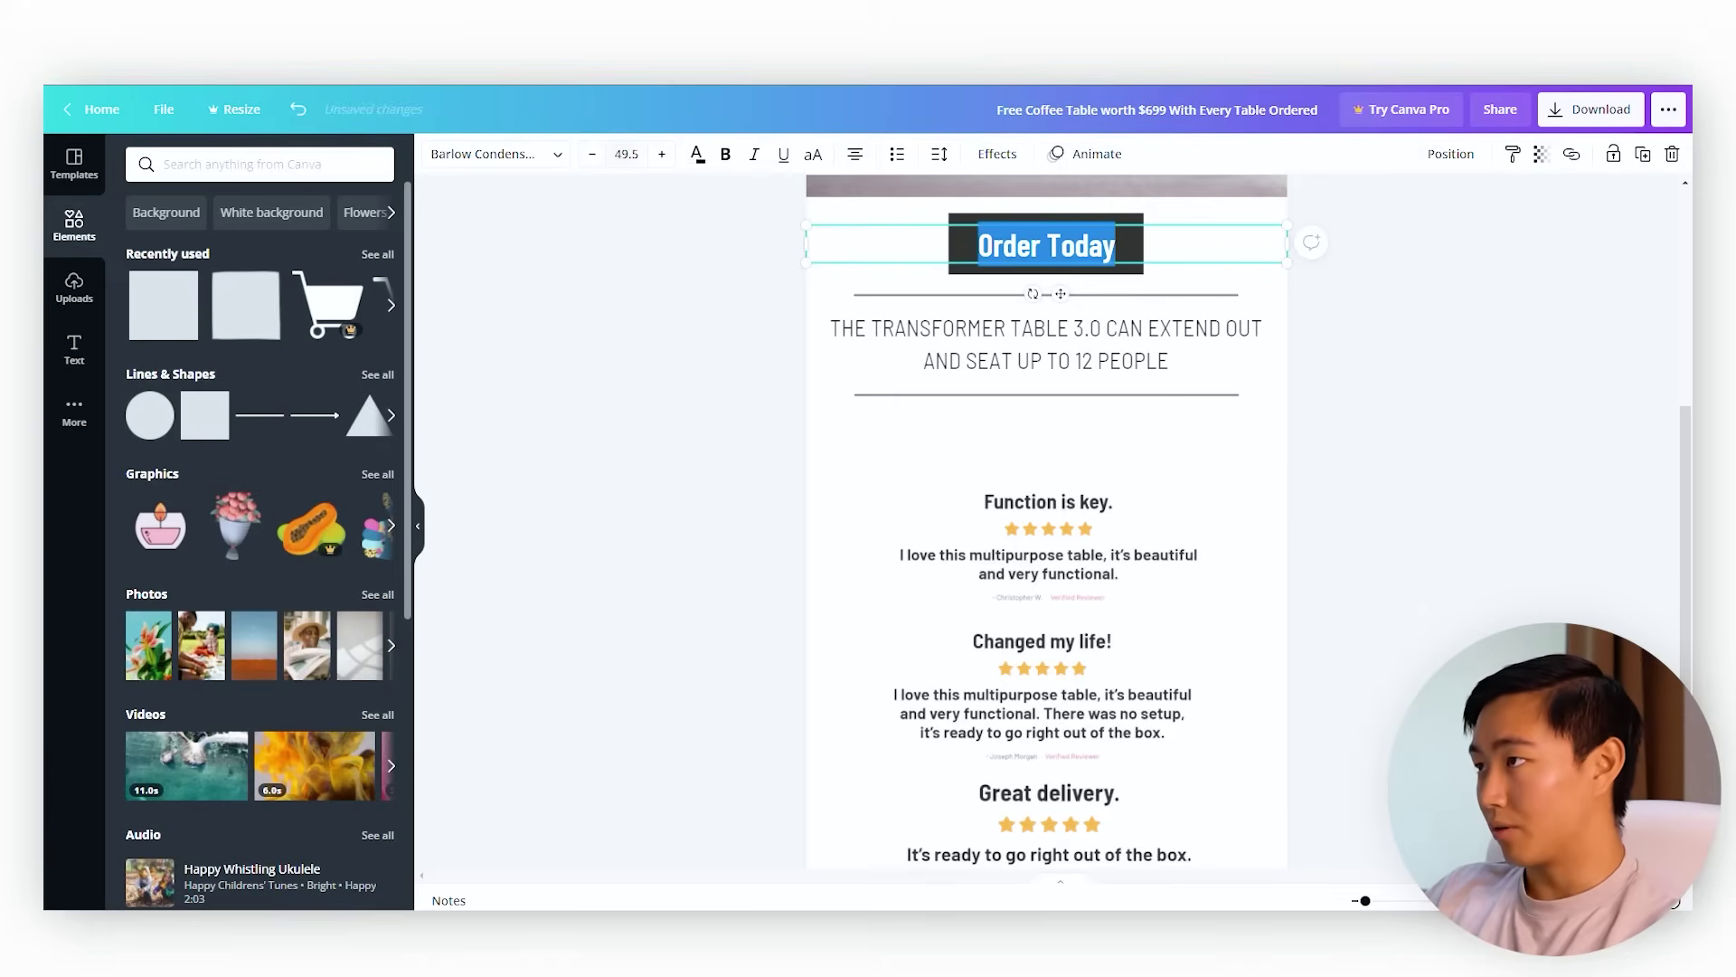
pyautogui.click(592, 154)
pyautogui.click(591, 154)
pyautogui.click(592, 154)
pyautogui.click(591, 154)
pyautogui.click(592, 154)
pyautogui.scroll(5, 606, 469)
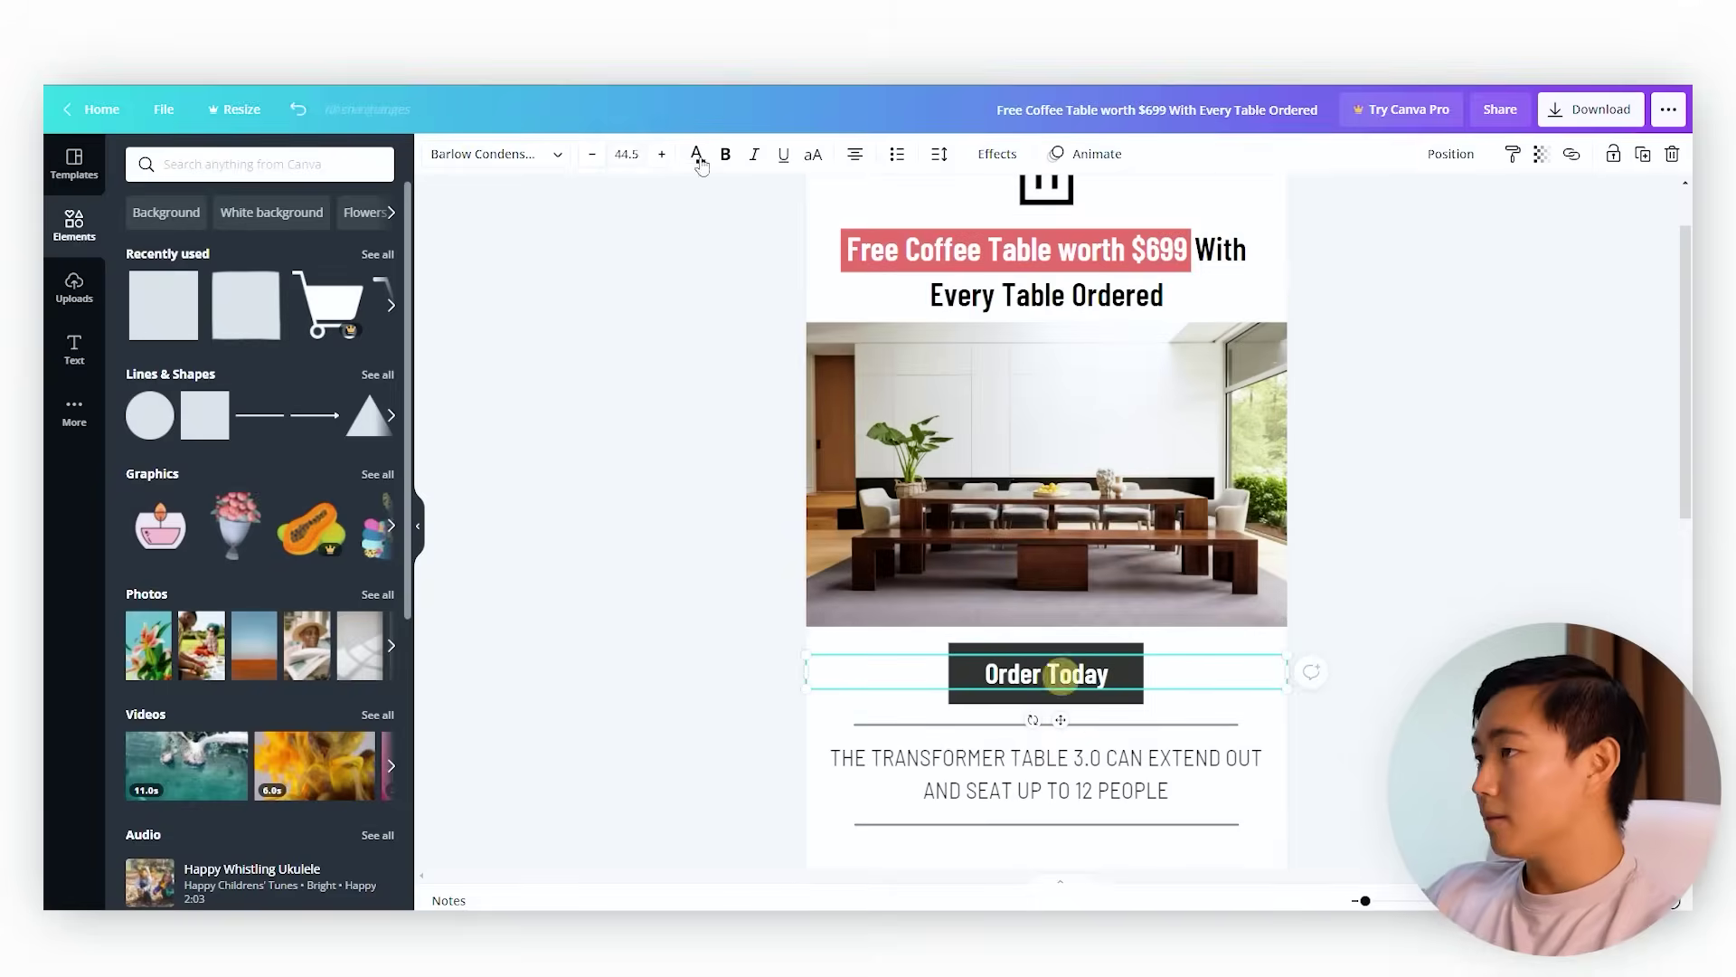
pyautogui.click(755, 589)
pyautogui.scroll(-3, 756, 589)
pyautogui.click(1096, 425)
# - Turn a copied text box into the heading 'Here's What Our Customers Say' and recolour it grey
pyautogui.moveTo(1096, 425); pyautogui.dragTo(1081, 601)
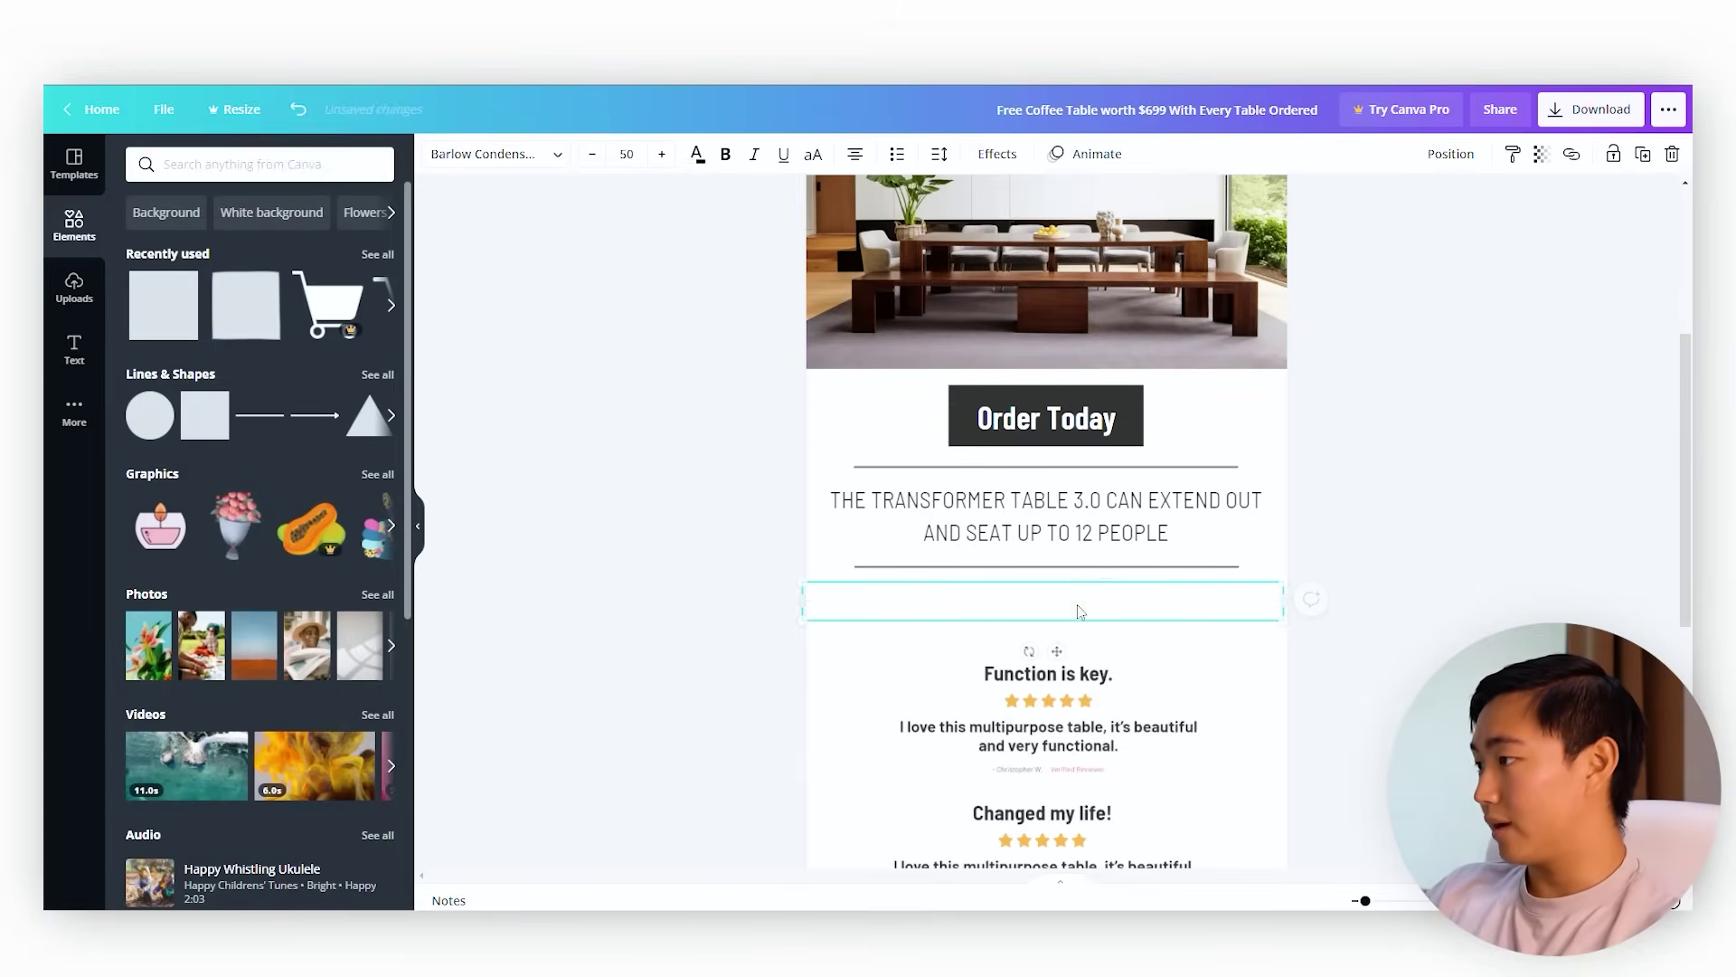
pyautogui.doubleClick(1079, 611)
pyautogui.hotkey('ctrl', 'a')
pyautogui.press('Escape')
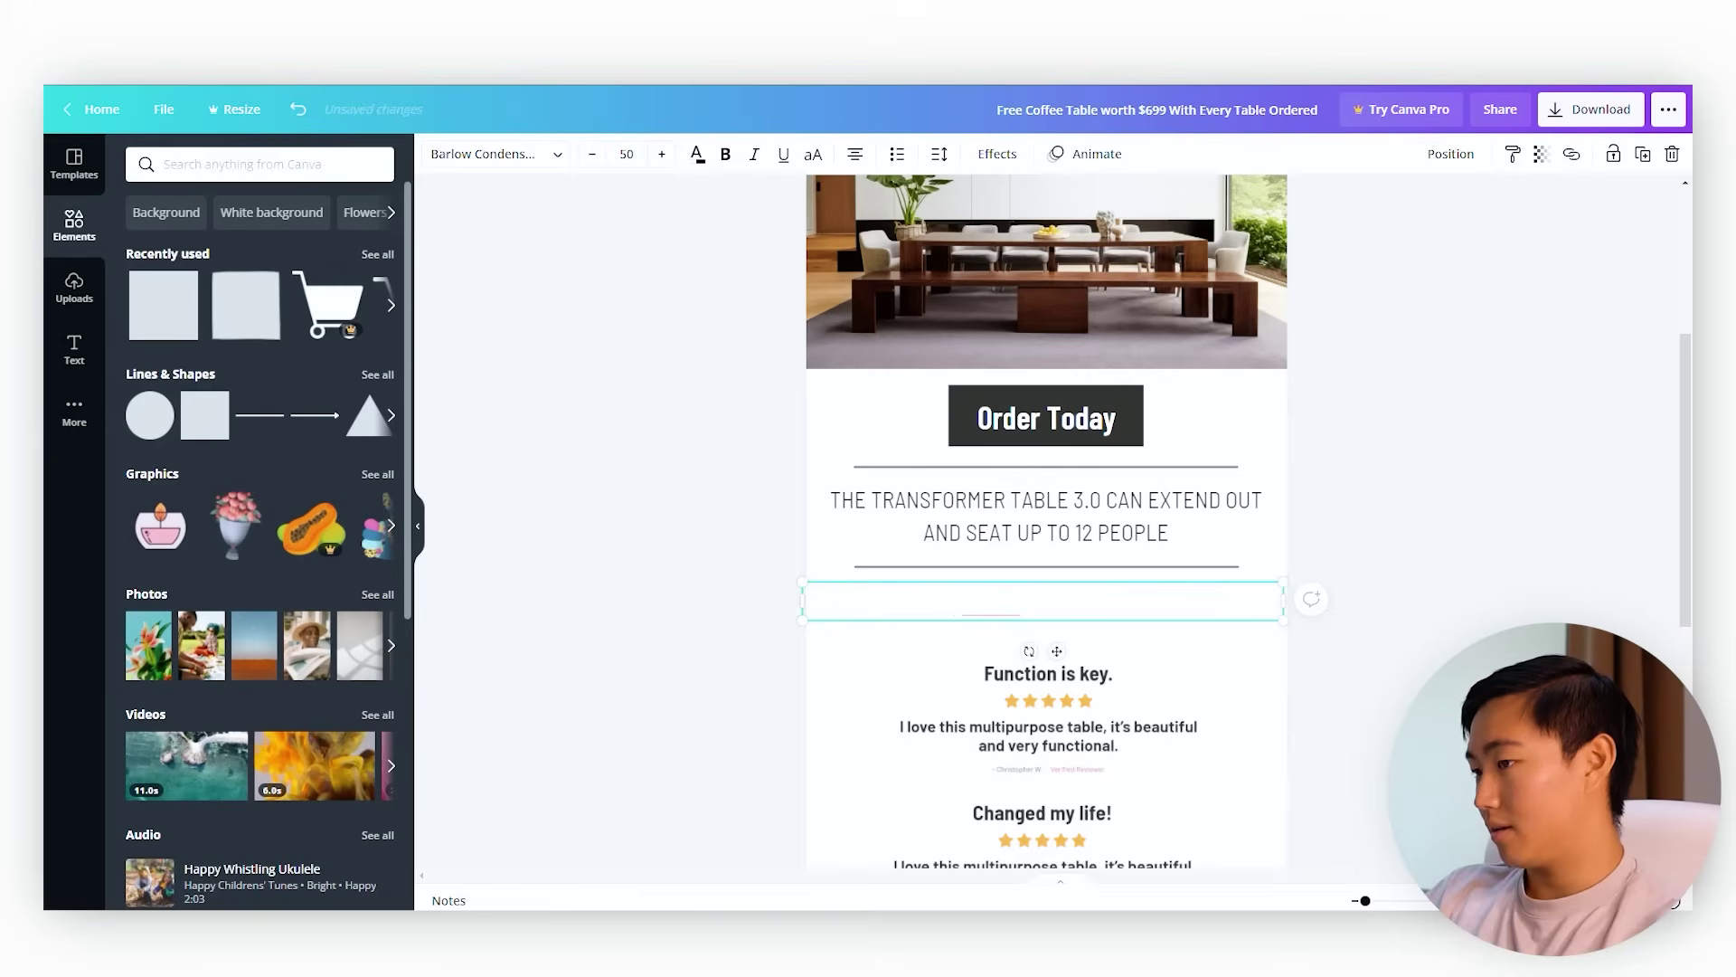
pyautogui.hotkey('ctrl', 'a')
pyautogui.click(696, 154)
pyautogui.click(696, 154)
# - Lower the heading's transparency to about 74
pyautogui.click(1539, 155)
pyautogui.moveTo(1486, 212); pyautogui.dragTo(1476, 212)
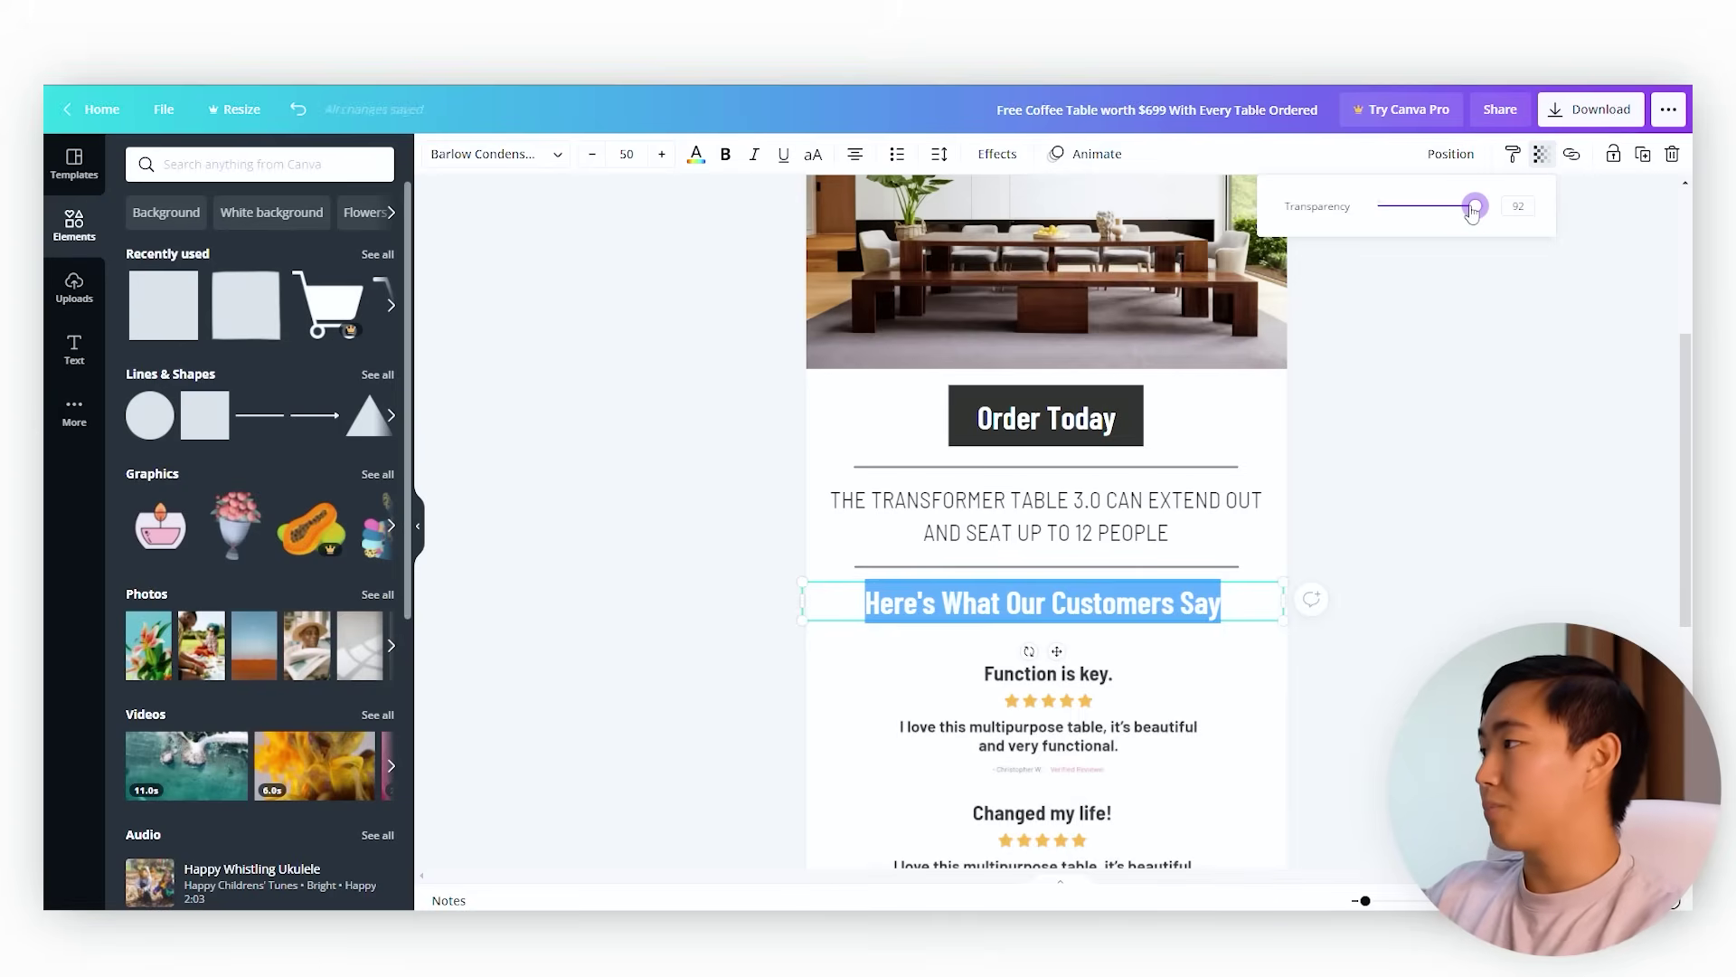
pyautogui.moveTo(1473, 210); pyautogui.dragTo(1468, 212)
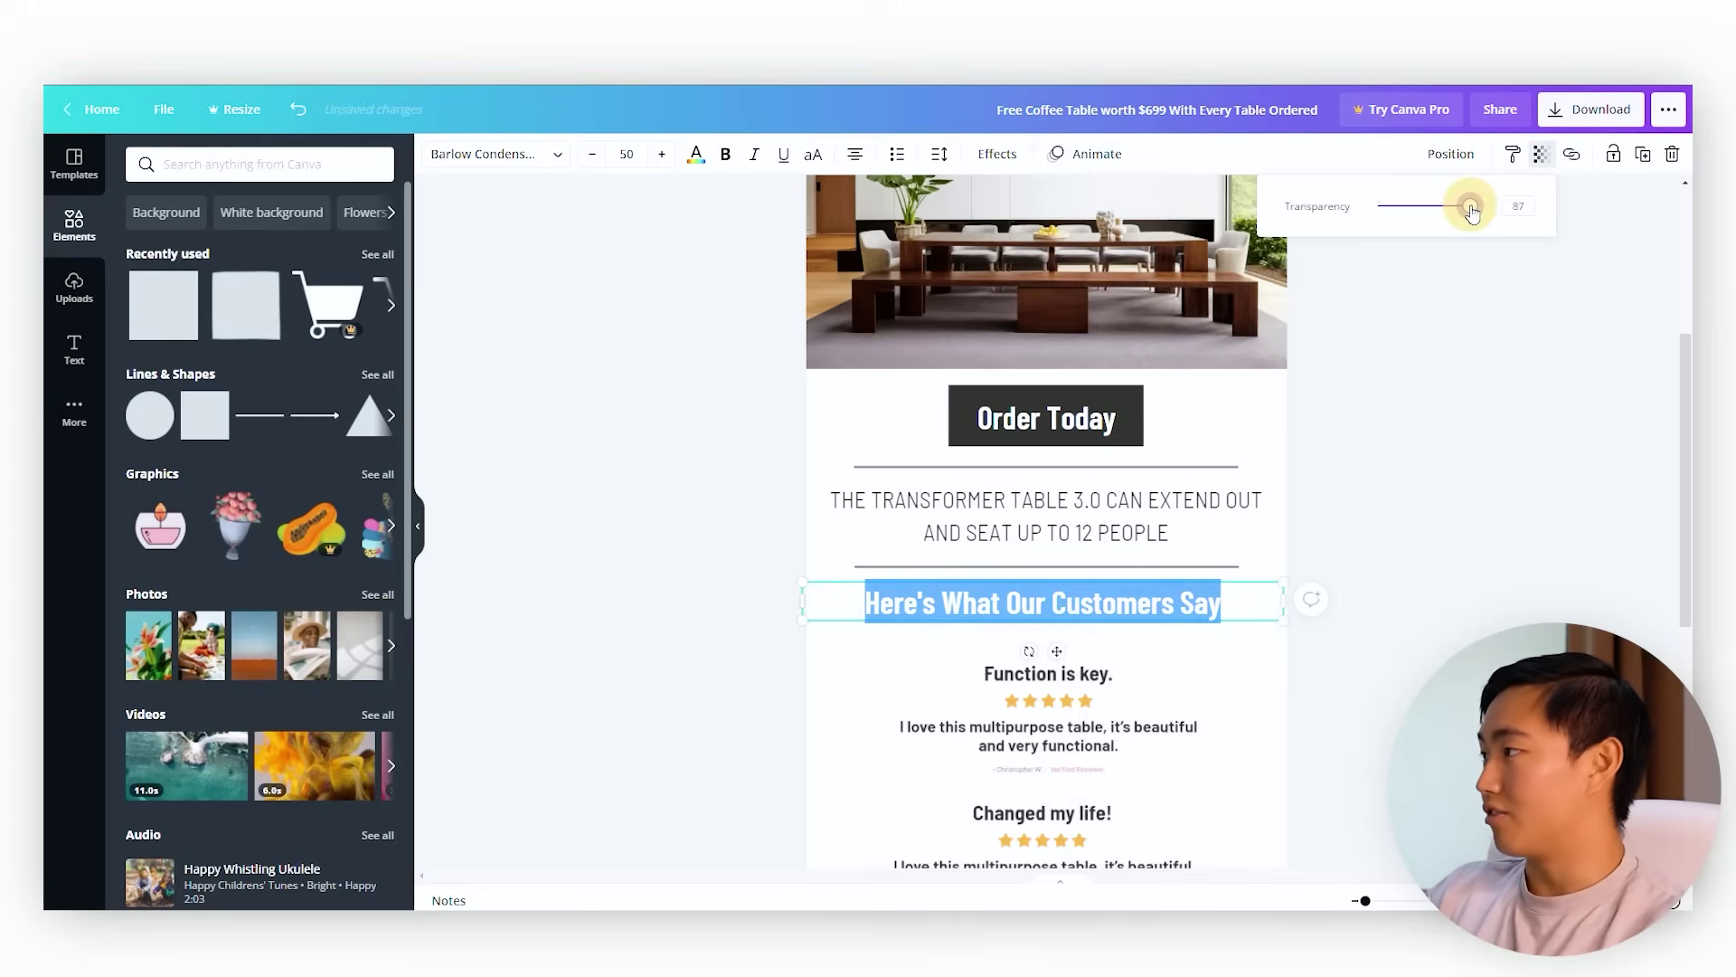
pyautogui.click(1471, 352)
pyautogui.click(1334, 437)
pyautogui.scroll(-3, 1370, 443)
pyautogui.scroll(2, 1370, 443)
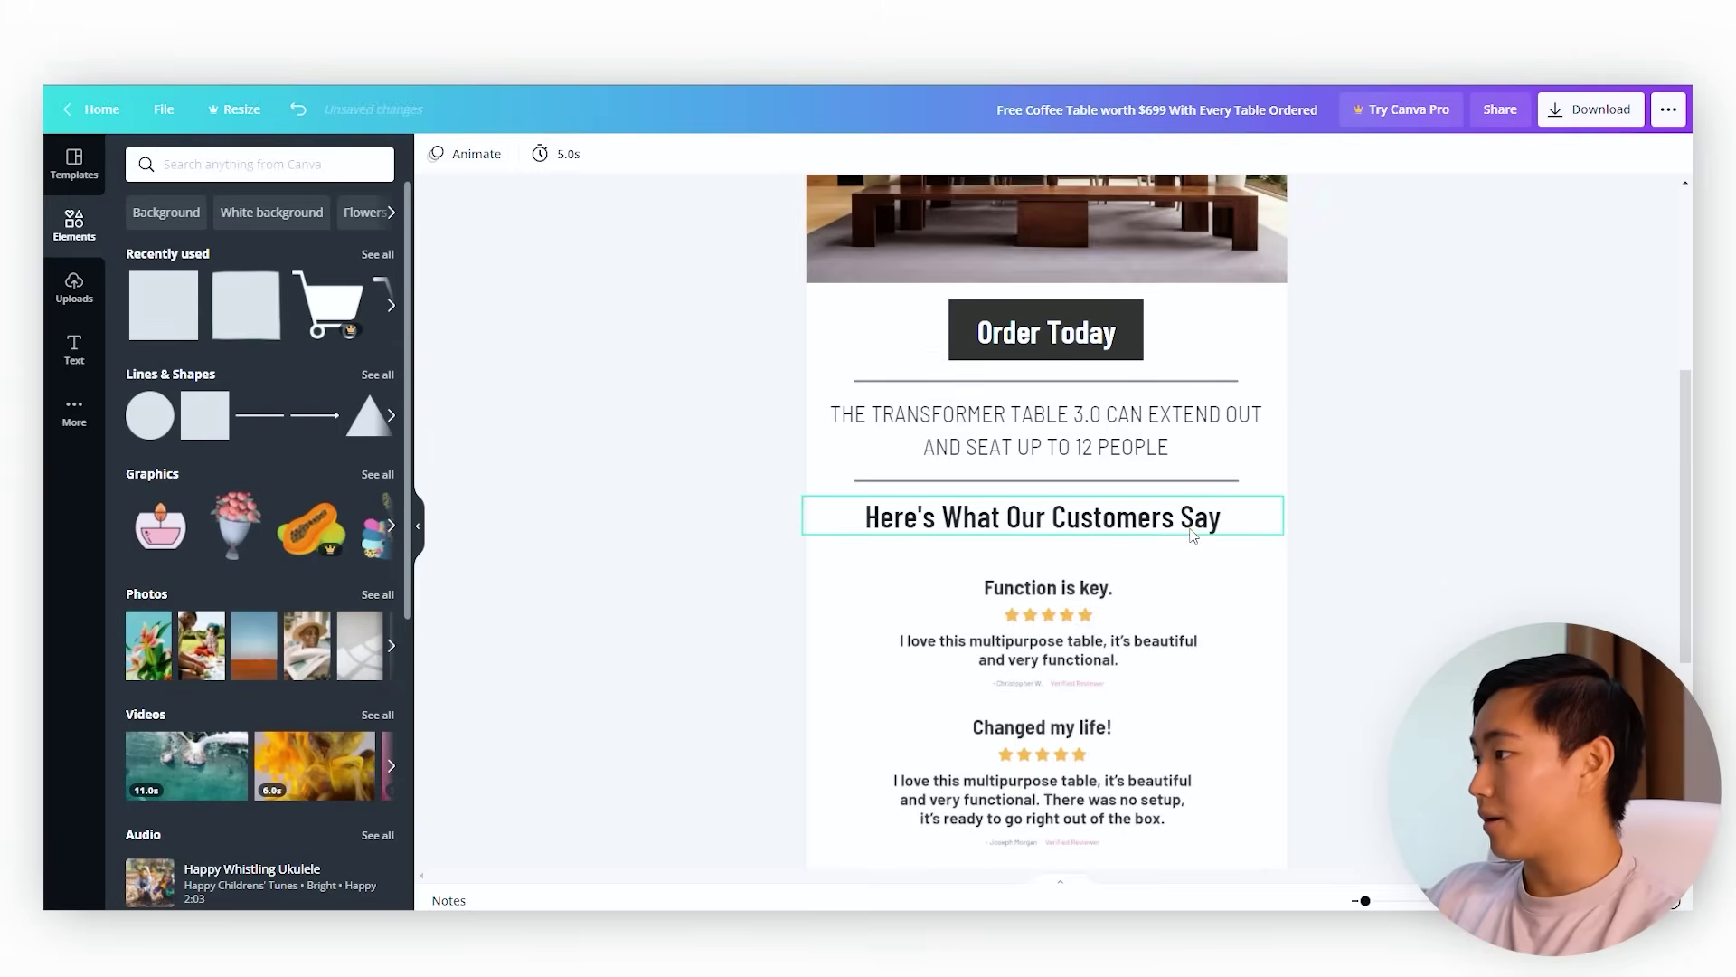
pyautogui.click(1193, 529)
pyautogui.click(1541, 156)
pyautogui.moveTo(1478, 220); pyautogui.dragTo(1463, 220)
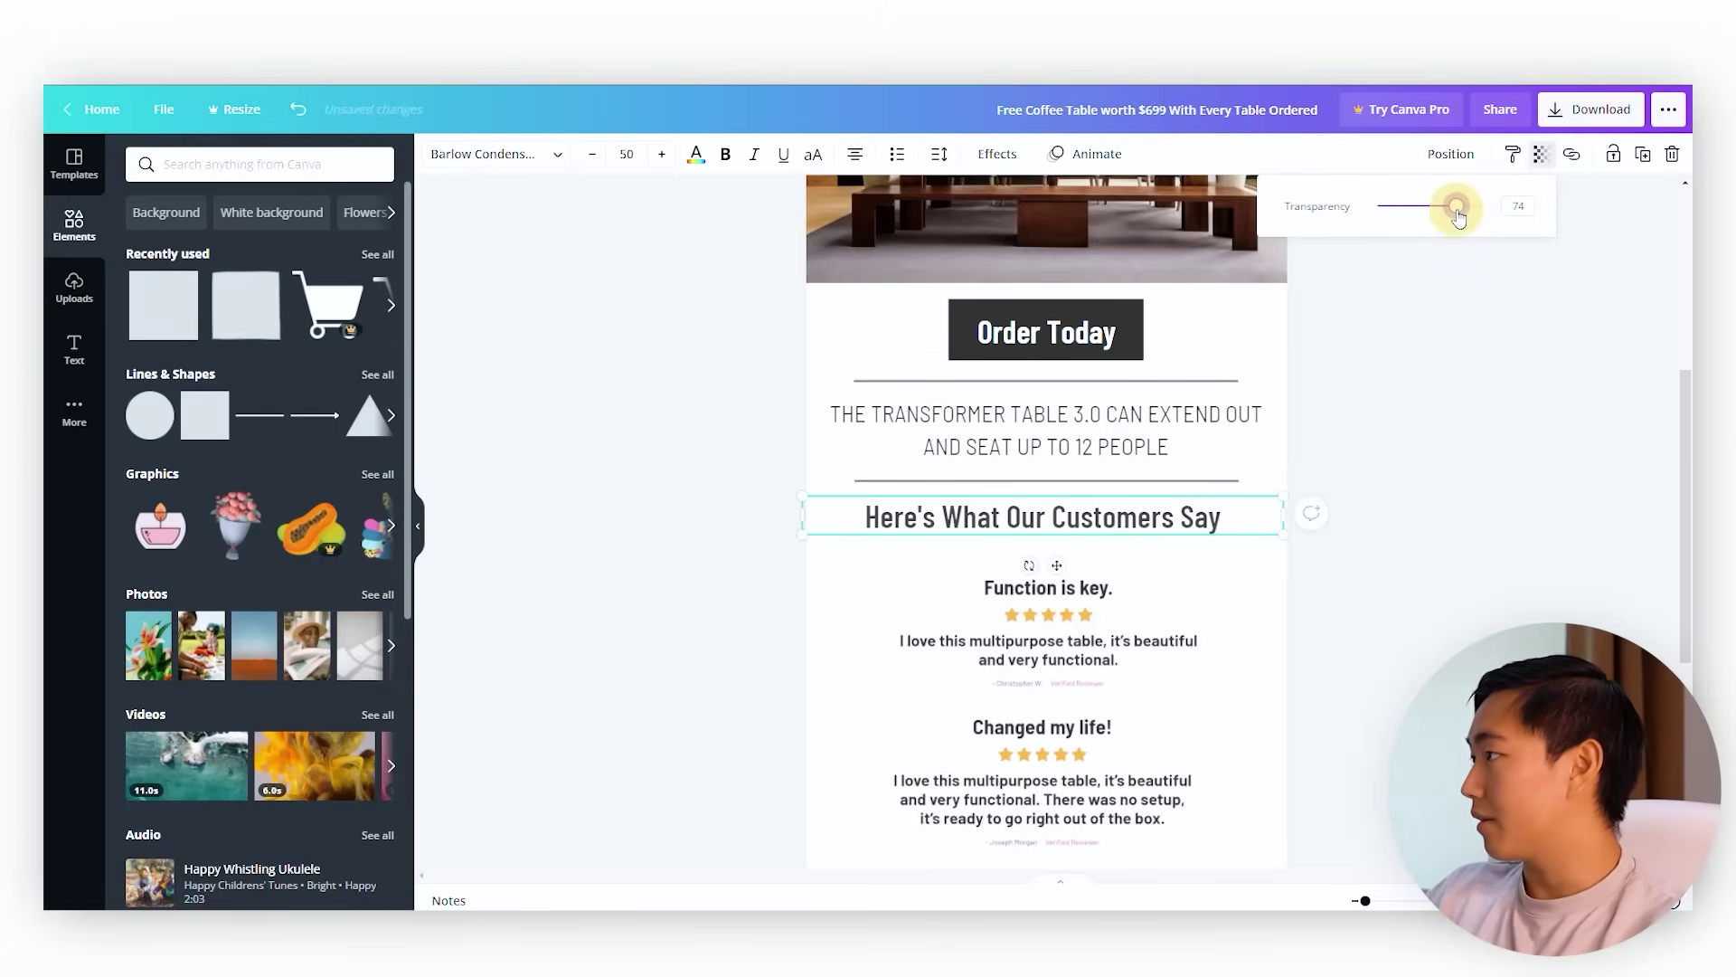
pyautogui.click(1372, 570)
pyautogui.scroll(-5, 1372, 570)
pyautogui.scroll(6, 1104, 569)
# - Move the customers heading and the three reviews further down the page
pyautogui.moveTo(1104, 570); pyautogui.dragTo(678, 569)
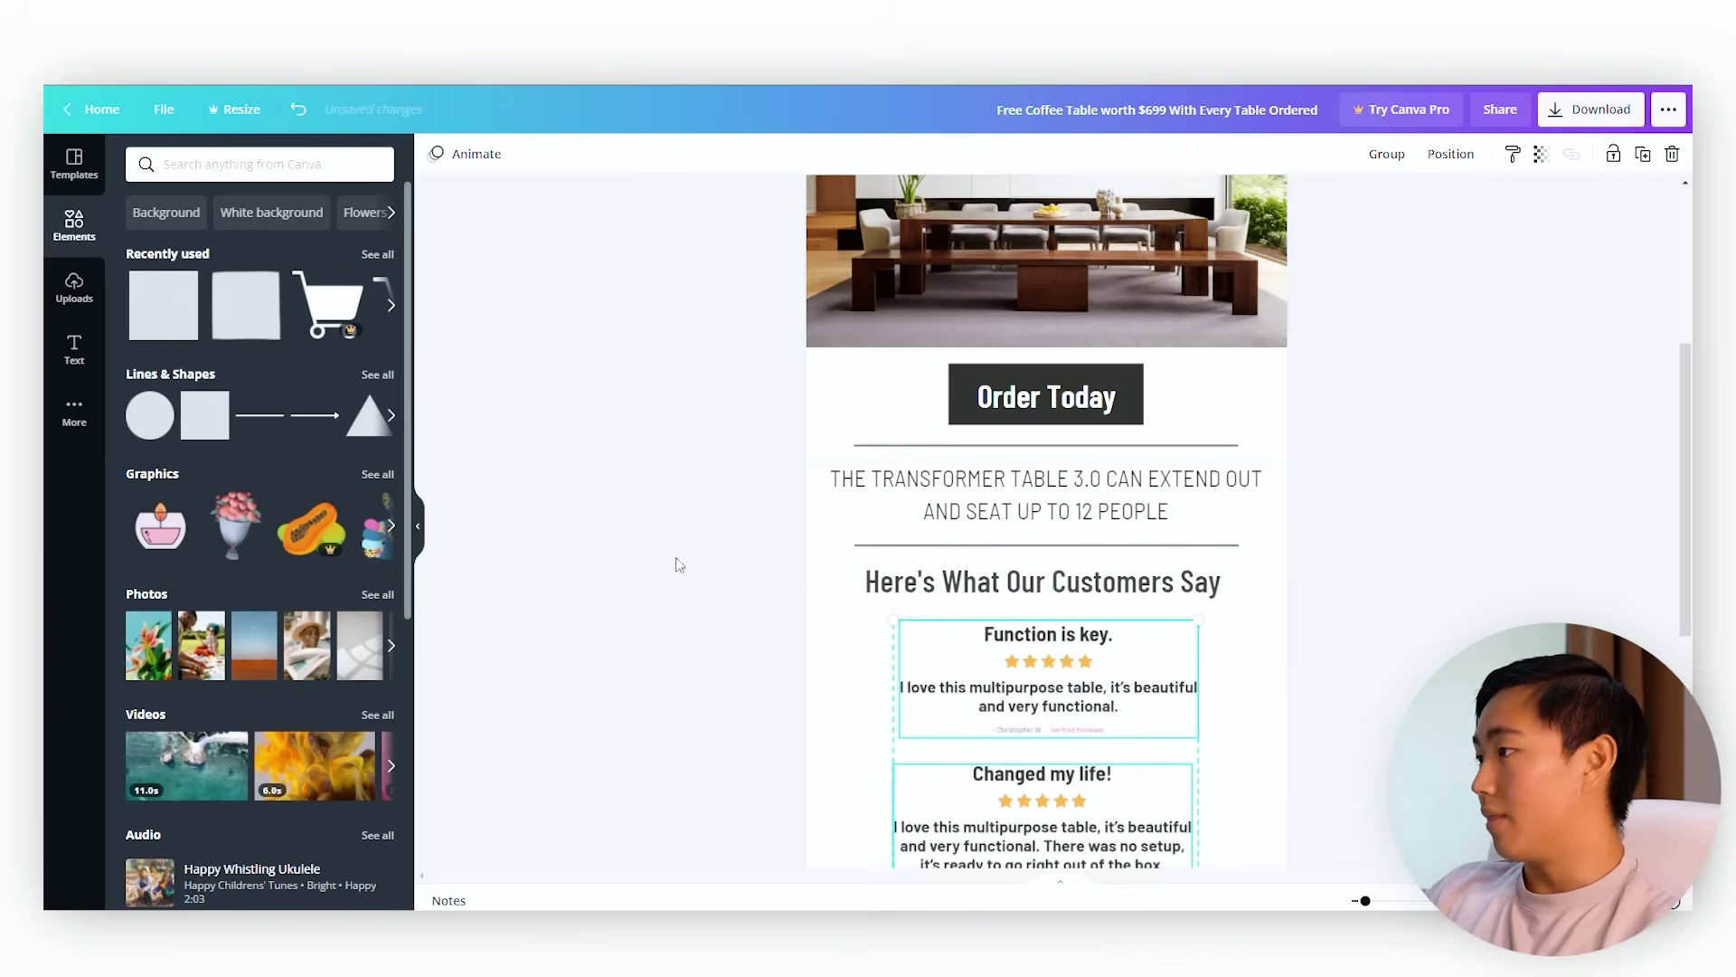
pyautogui.click(1031, 514)
pyautogui.scroll(-2, 1030, 513)
pyautogui.moveTo(794, 389); pyautogui.dragTo(1198, 818)
pyautogui.scroll(-2, 1180, 543)
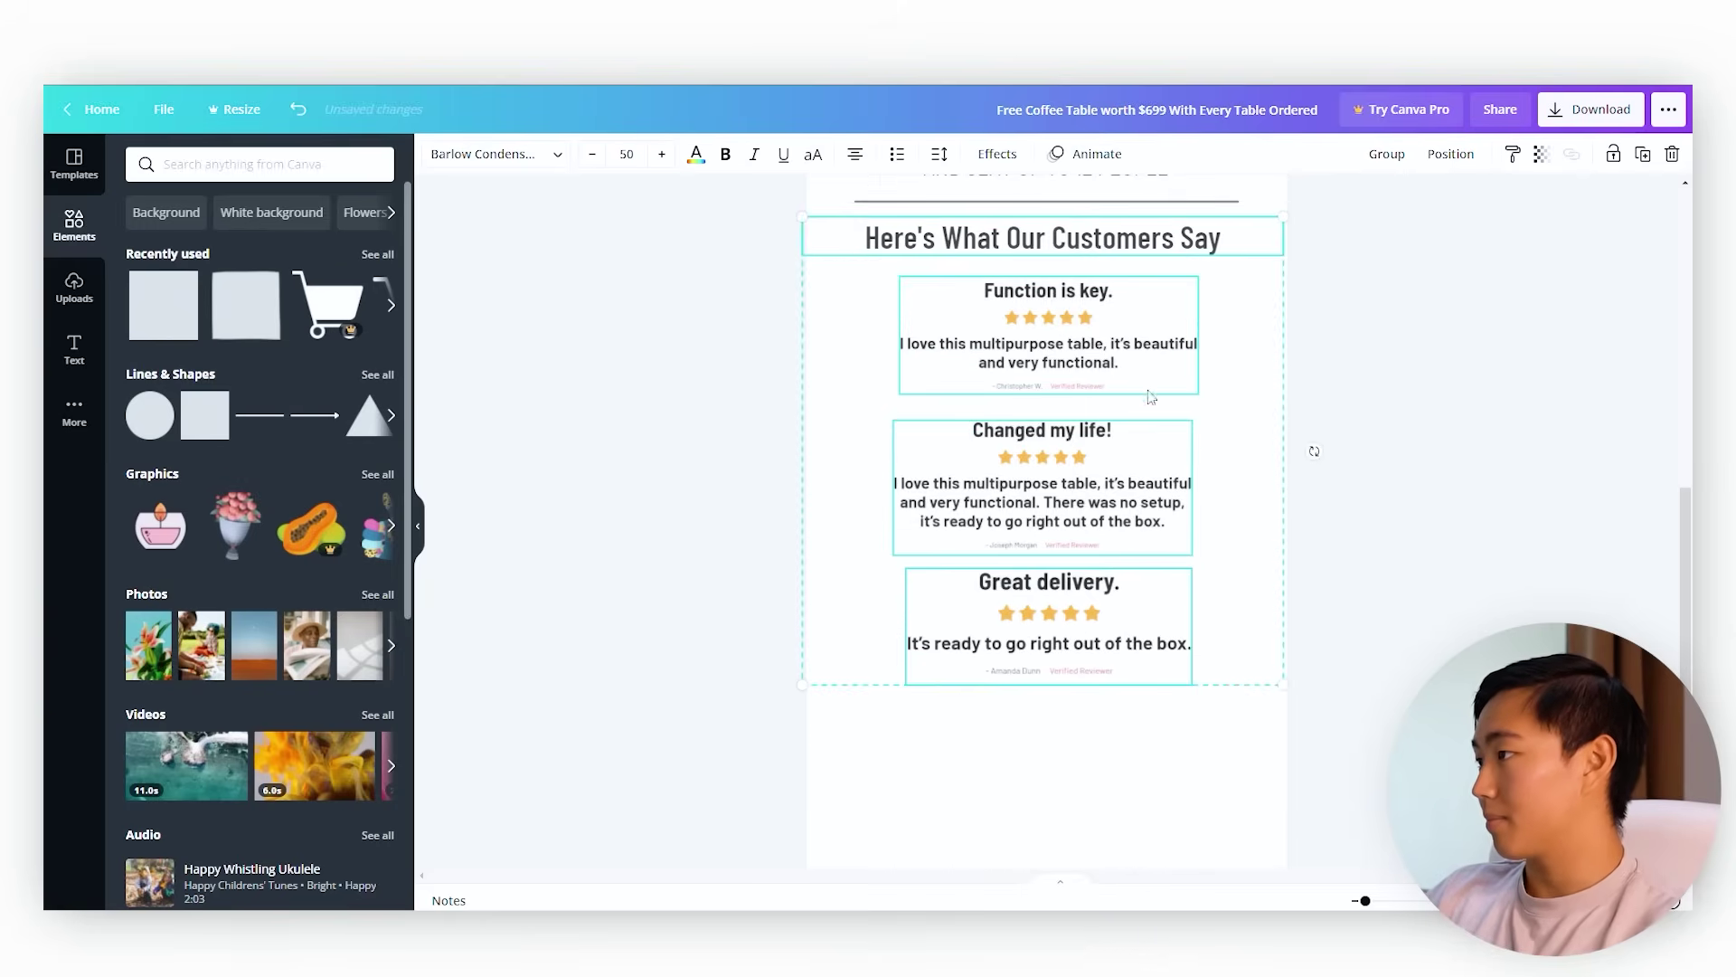
pyautogui.moveTo(1150, 391); pyautogui.dragTo(1145, 454)
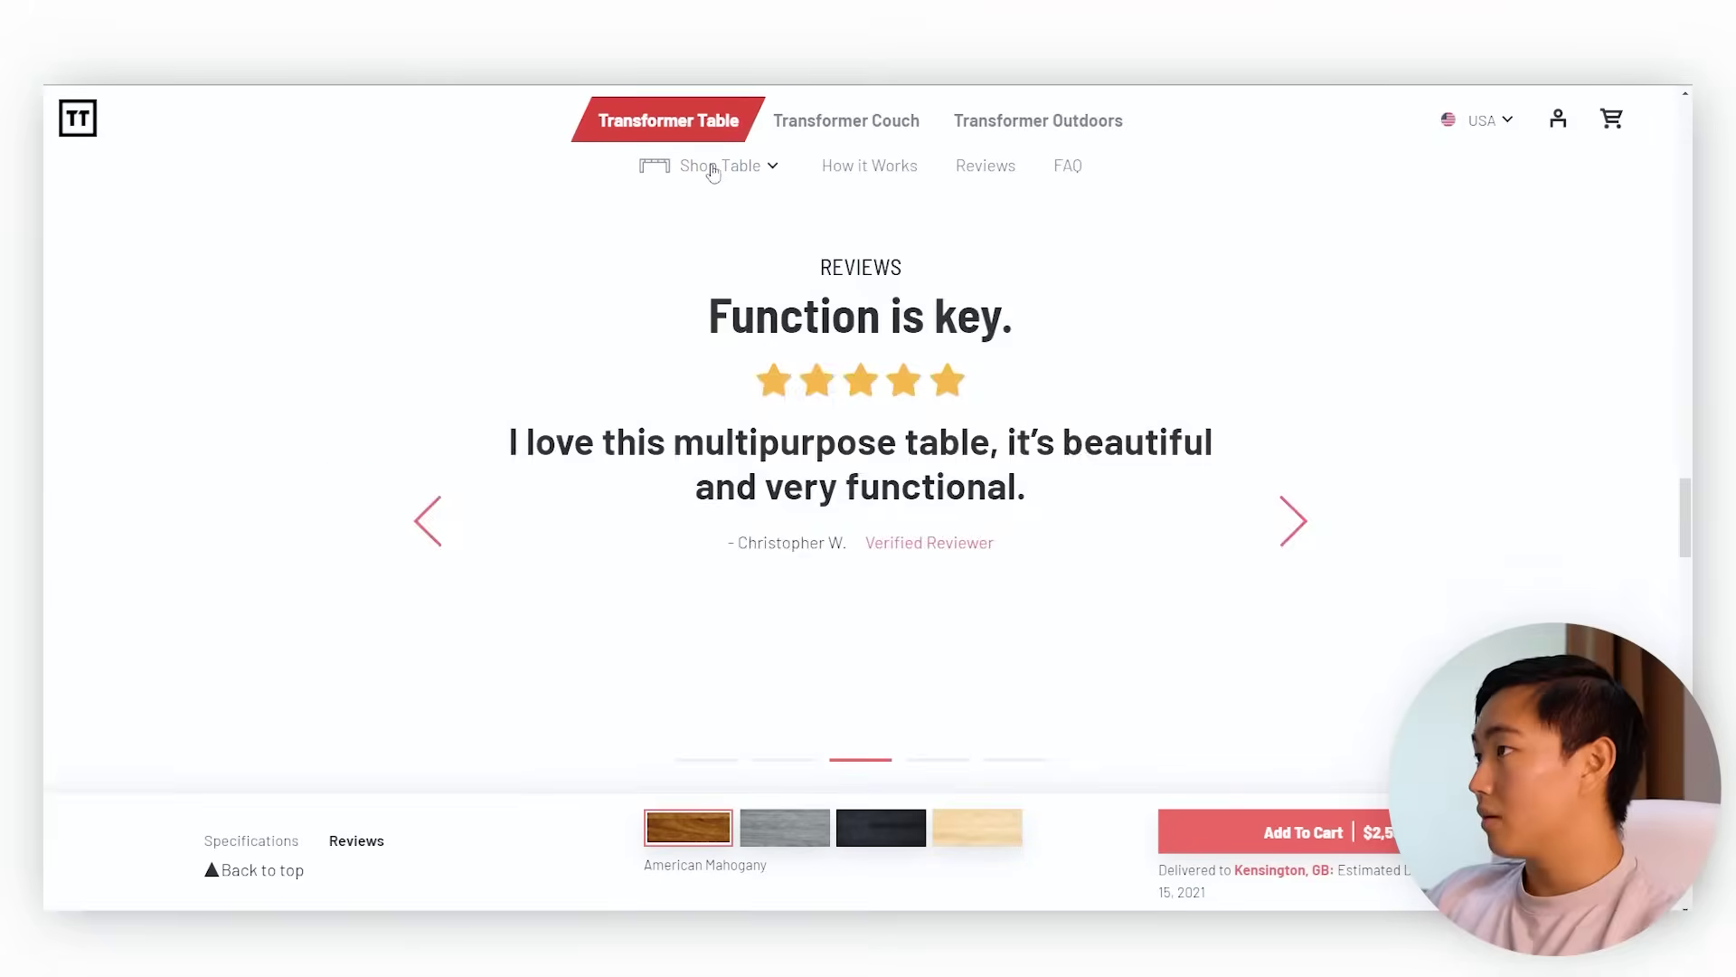
# - Copy the Transformer Coffee Table product photo from the store and paste it into the design
pyautogui.click(713, 170)
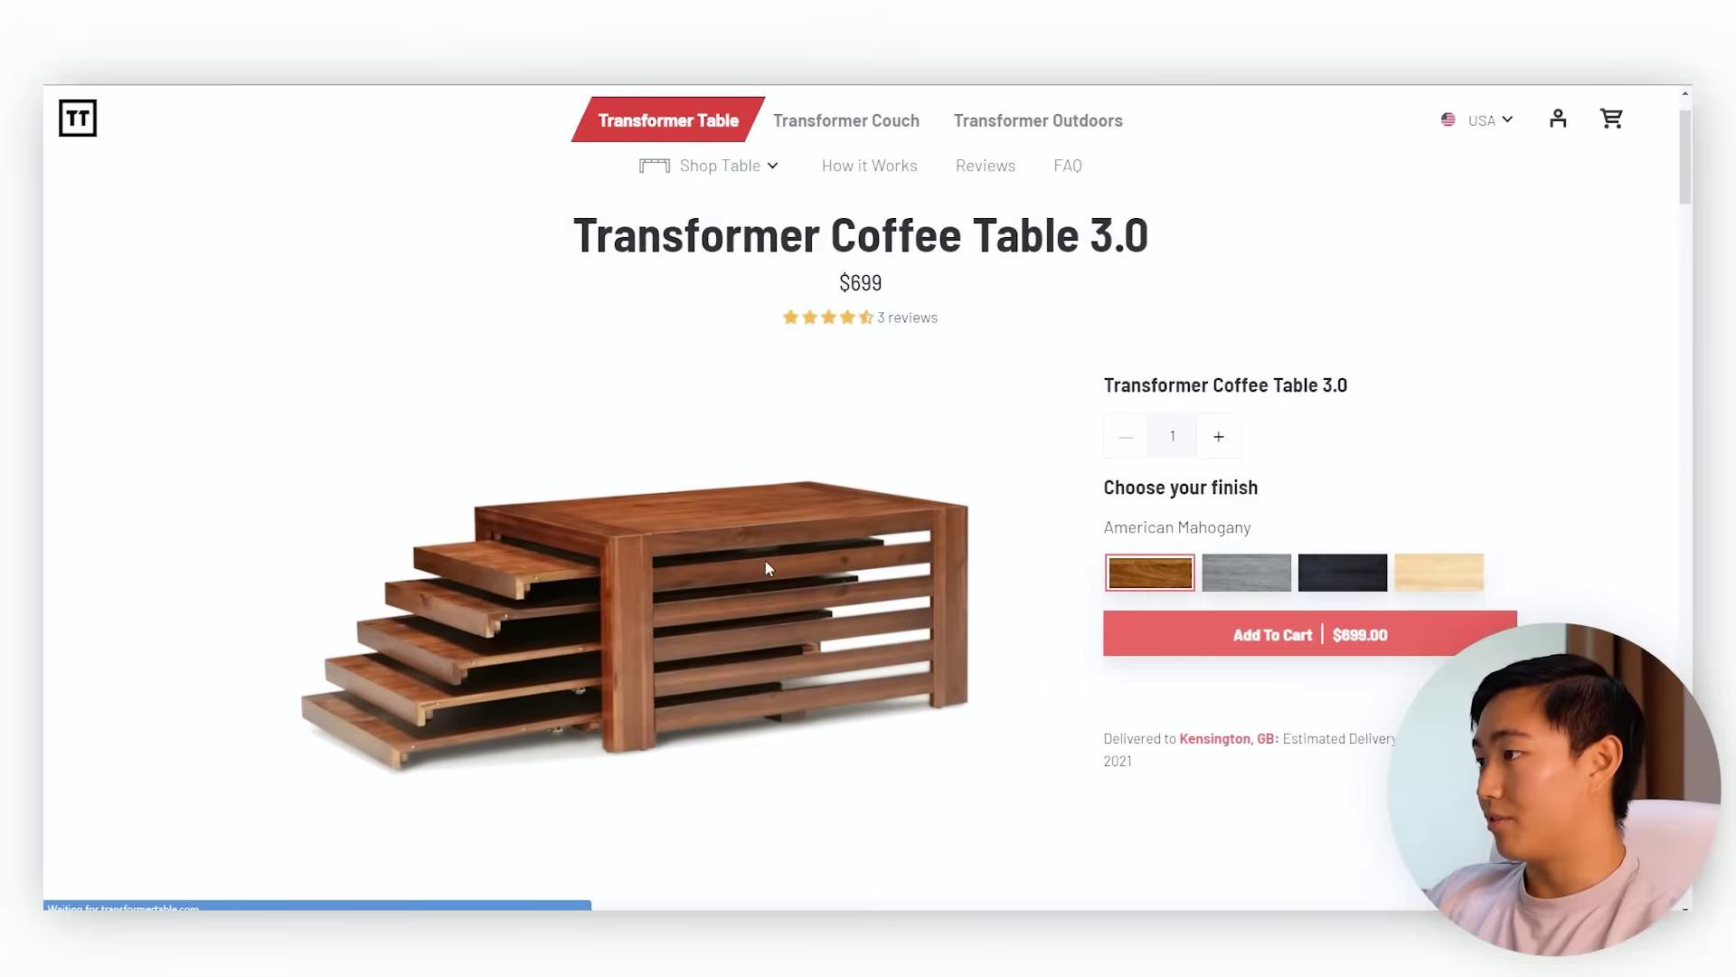
pyautogui.scroll(-1, 761, 562)
pyautogui.rightClick(660, 594)
pyautogui.click(754, 663)
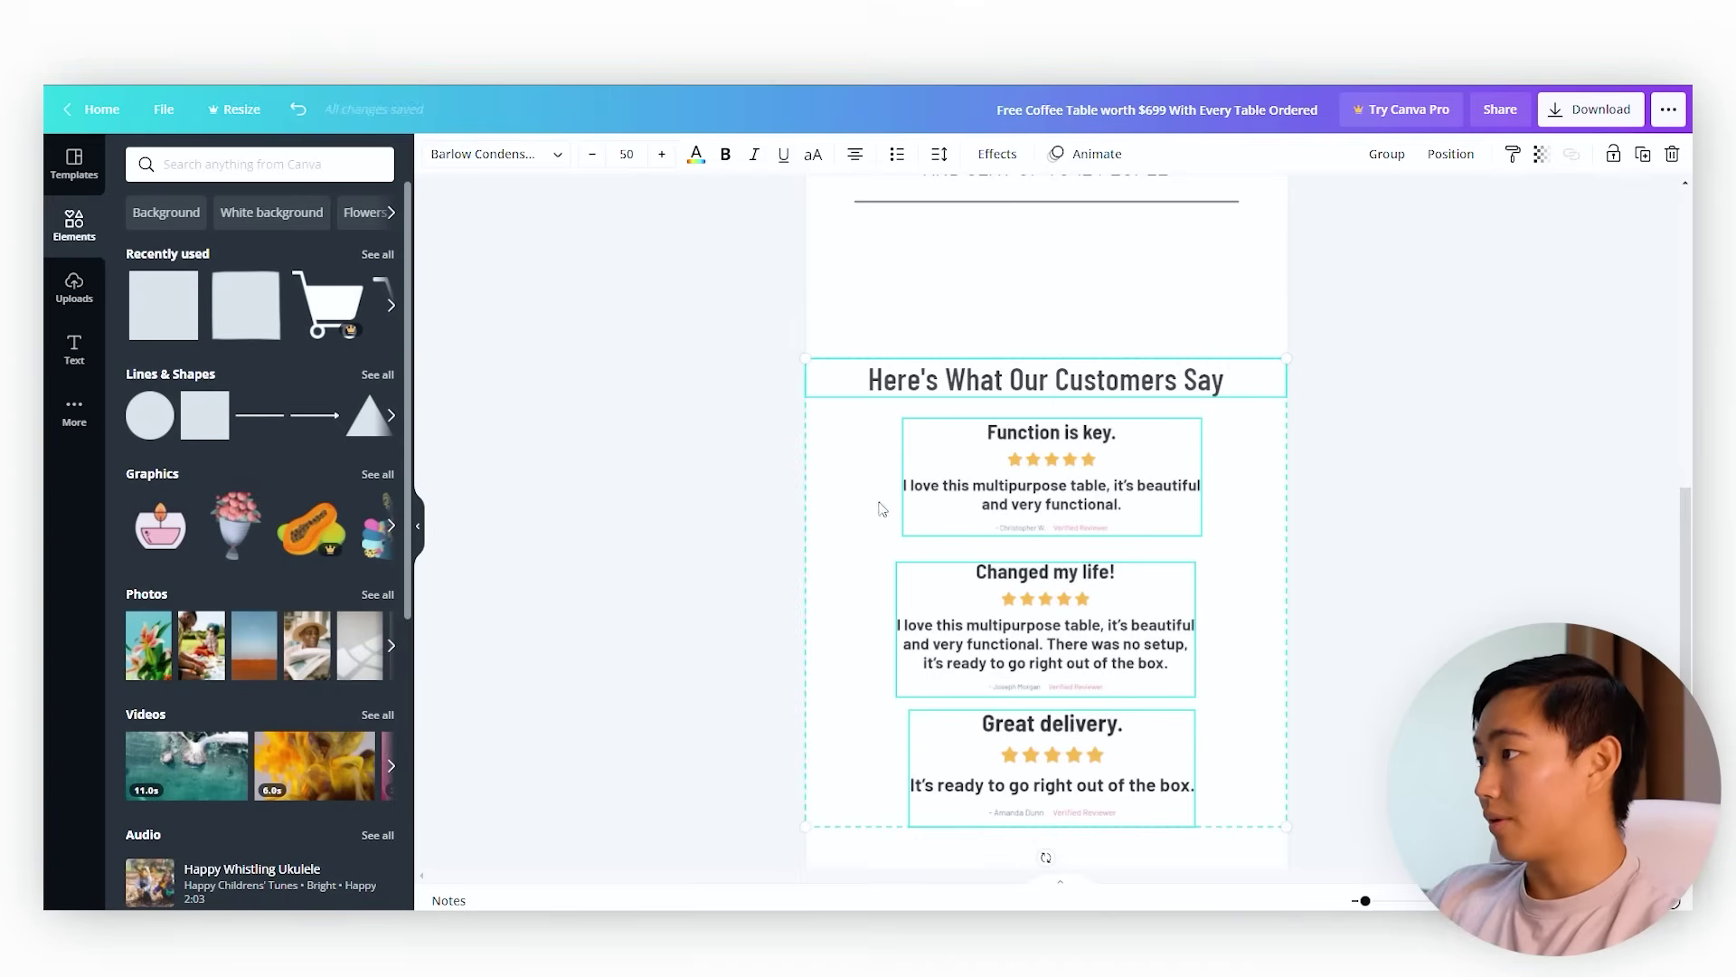
pyautogui.click(735, 301)
pyautogui.hotkey('ctrl', 'v')
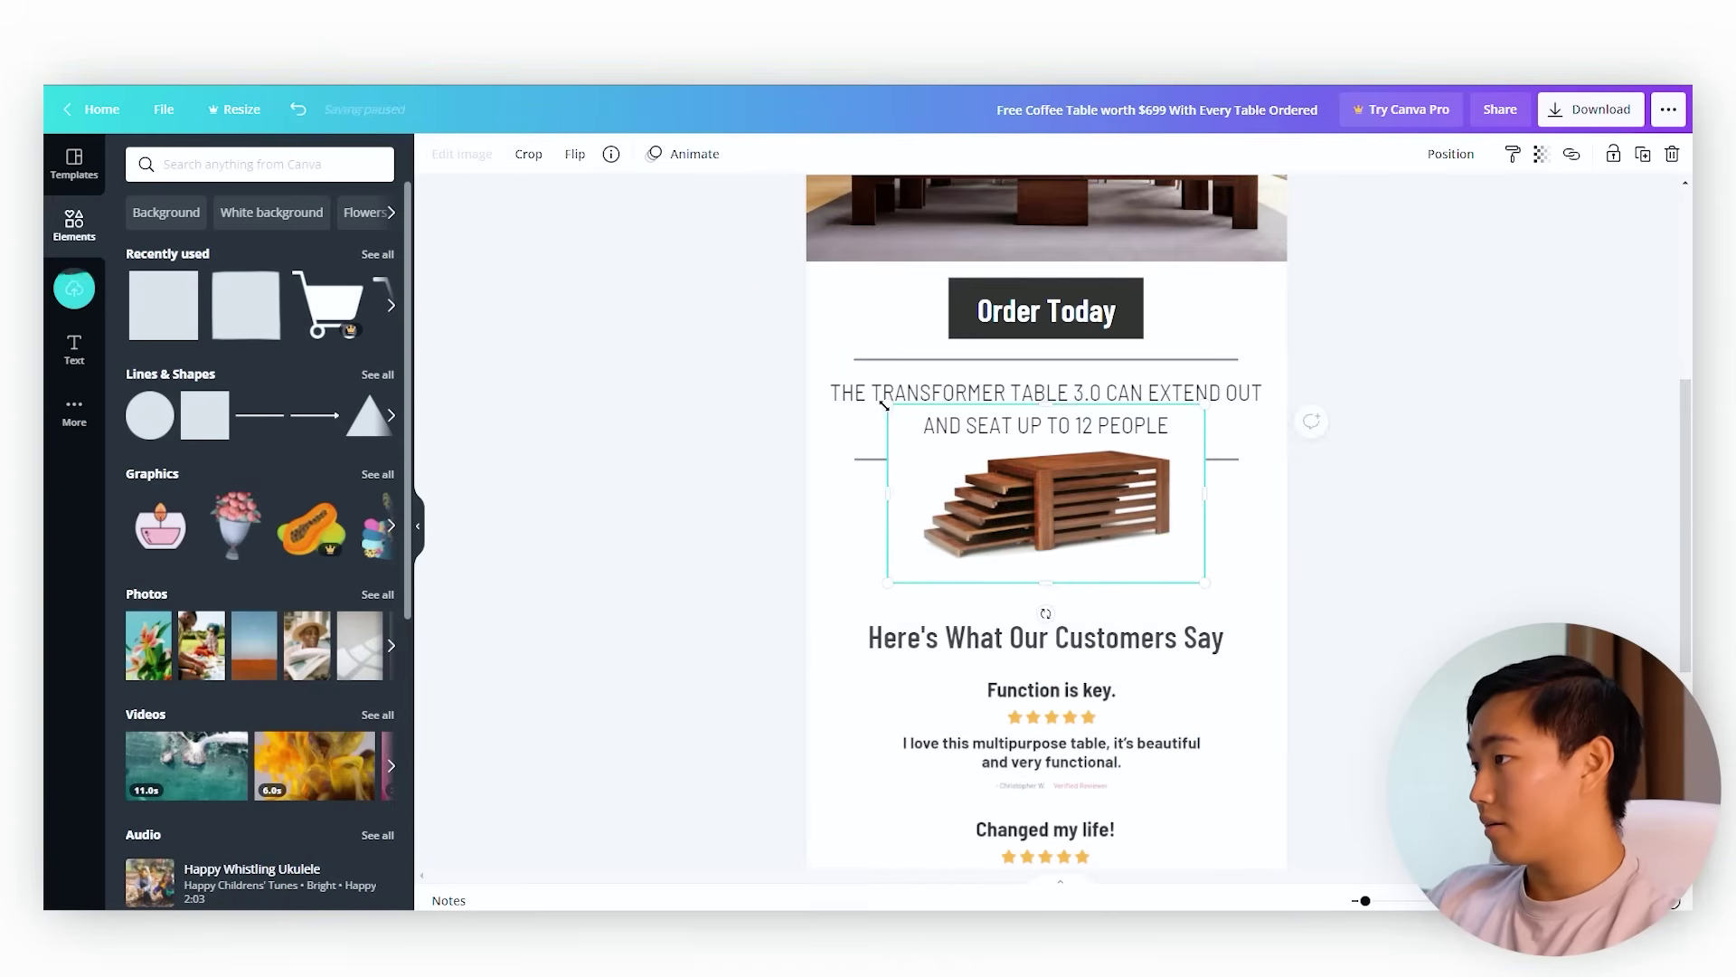
# - Shrink the pasted coffee table photo so it fits above the reviews
pyautogui.scroll(1, 988, 479)
pyautogui.moveTo(888, 493); pyautogui.dragTo(904, 556)
pyautogui.rightClick(1040, 579)
pyautogui.click(1114, 609)
pyautogui.scroll(-3, 1114, 579)
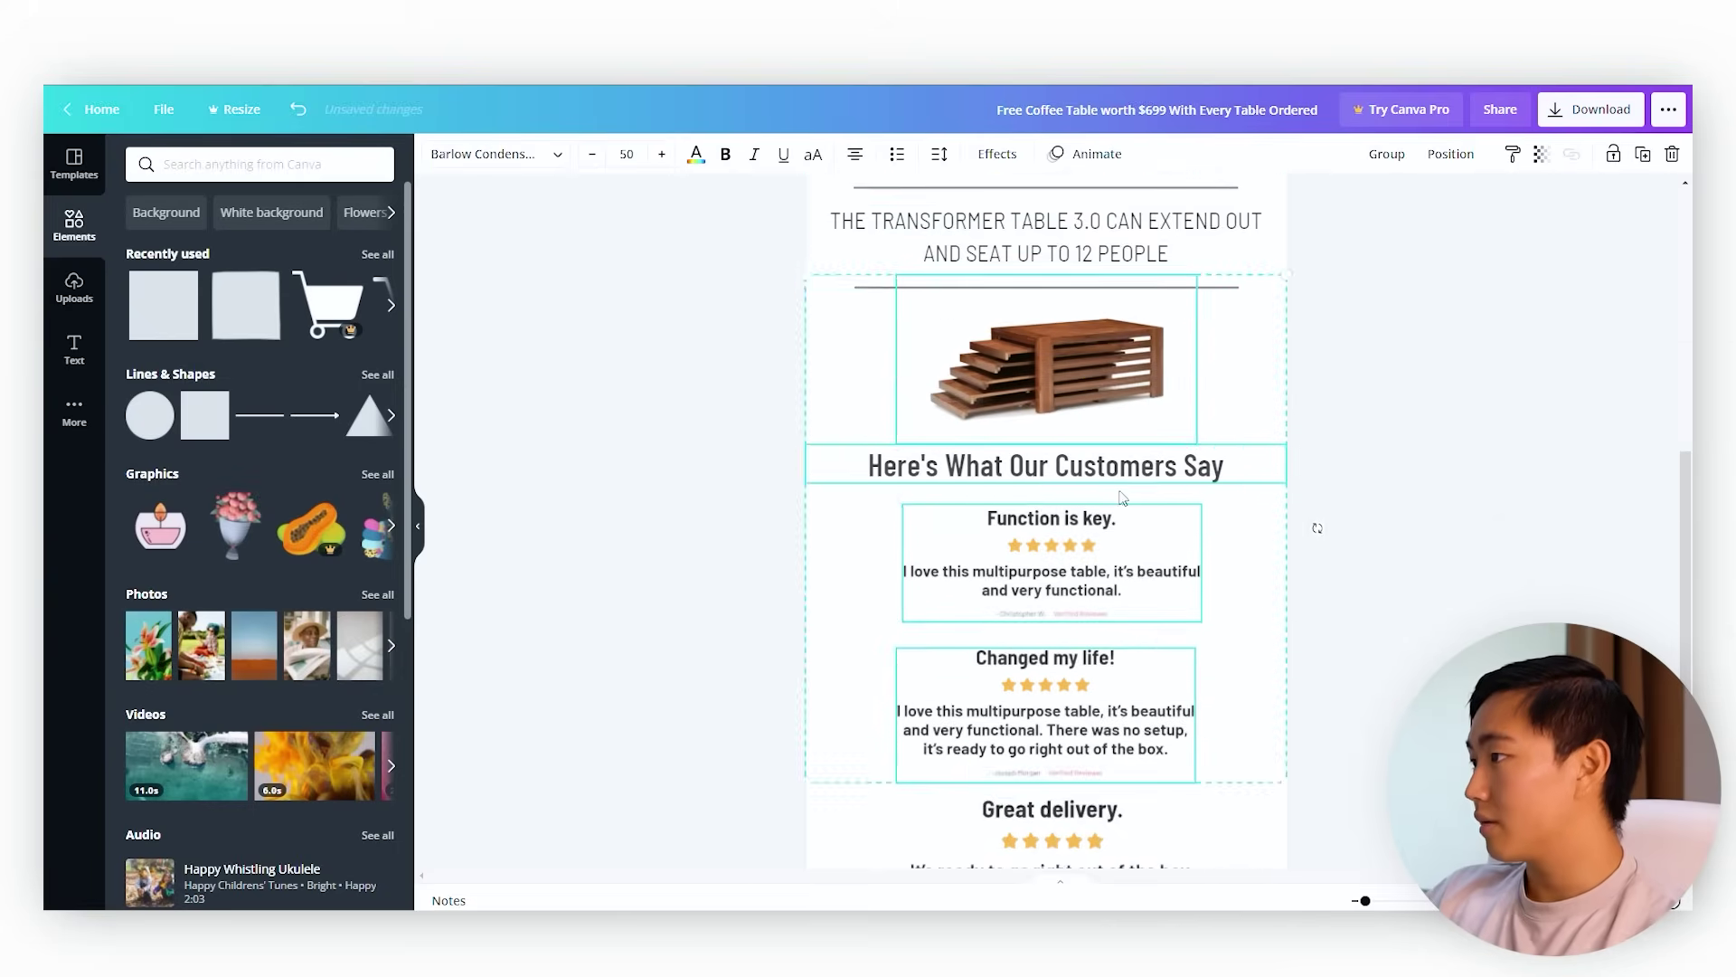
pyautogui.scroll(2, 1114, 578)
# - Move the Order Today button and its parts to sit beneath the reviews
pyautogui.moveTo(590, 323); pyautogui.dragTo(1405, 306)
pyautogui.scroll(-5, 1352, 550)
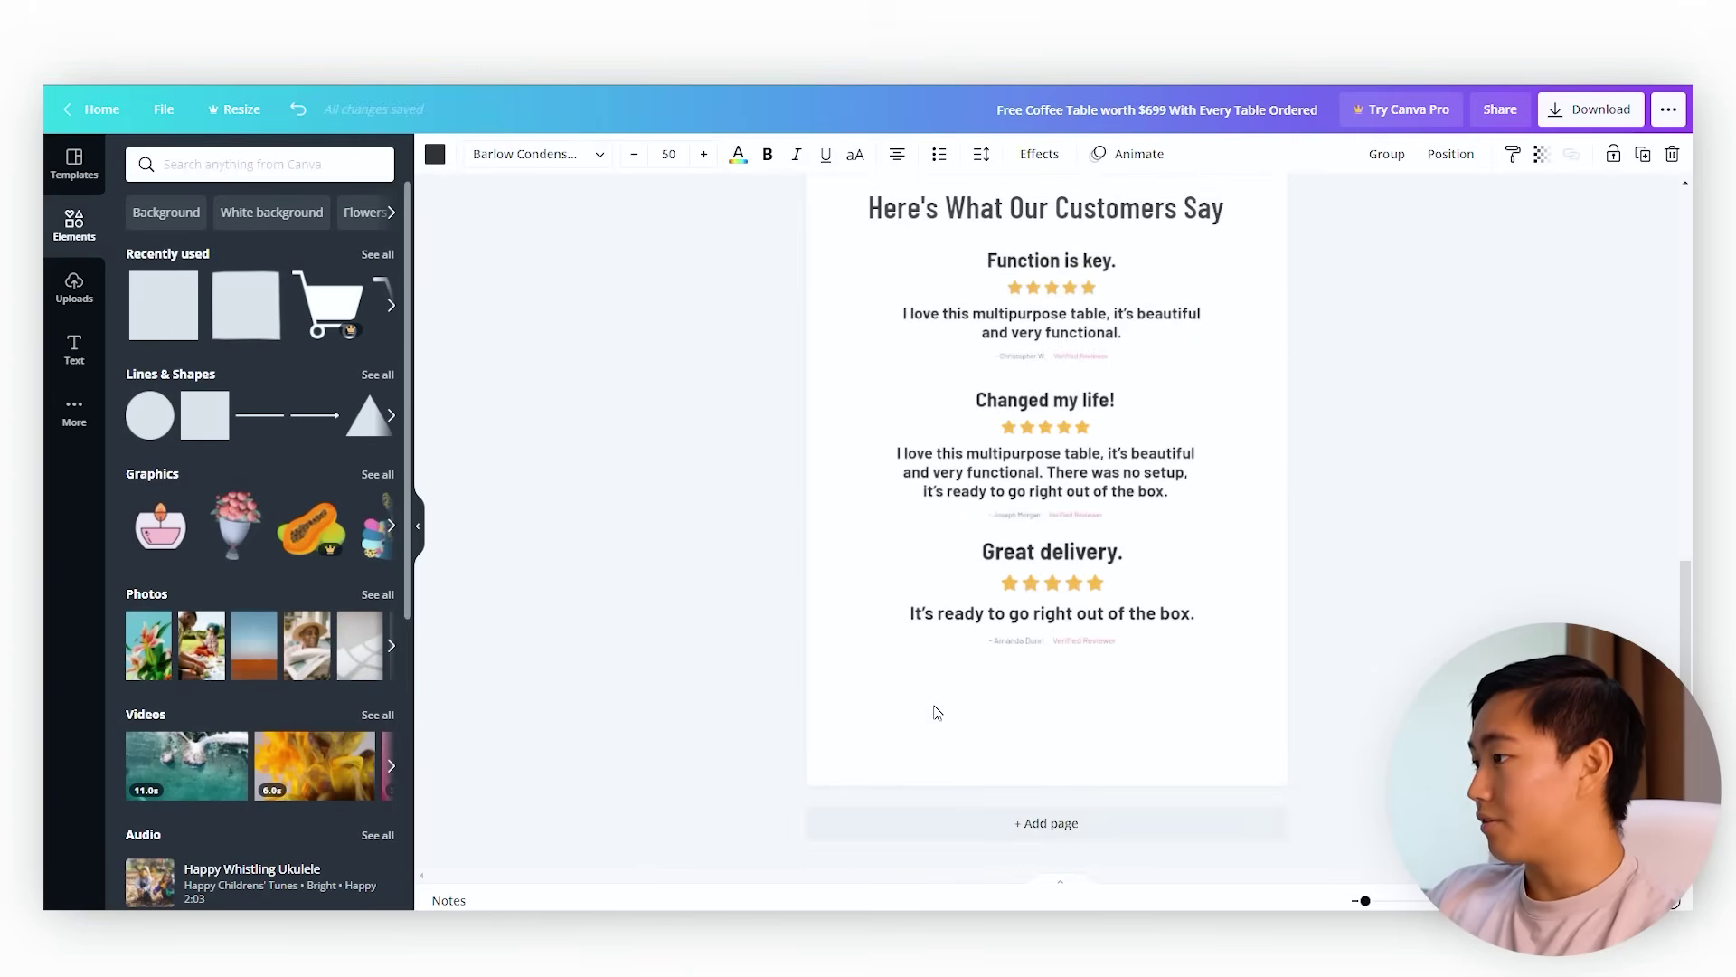
pyautogui.scroll(1, 915, 593)
pyautogui.moveTo(914, 593); pyautogui.dragTo(976, 774)
pyautogui.scroll(-1, 776, 681)
pyautogui.scroll(4, 765, 661)
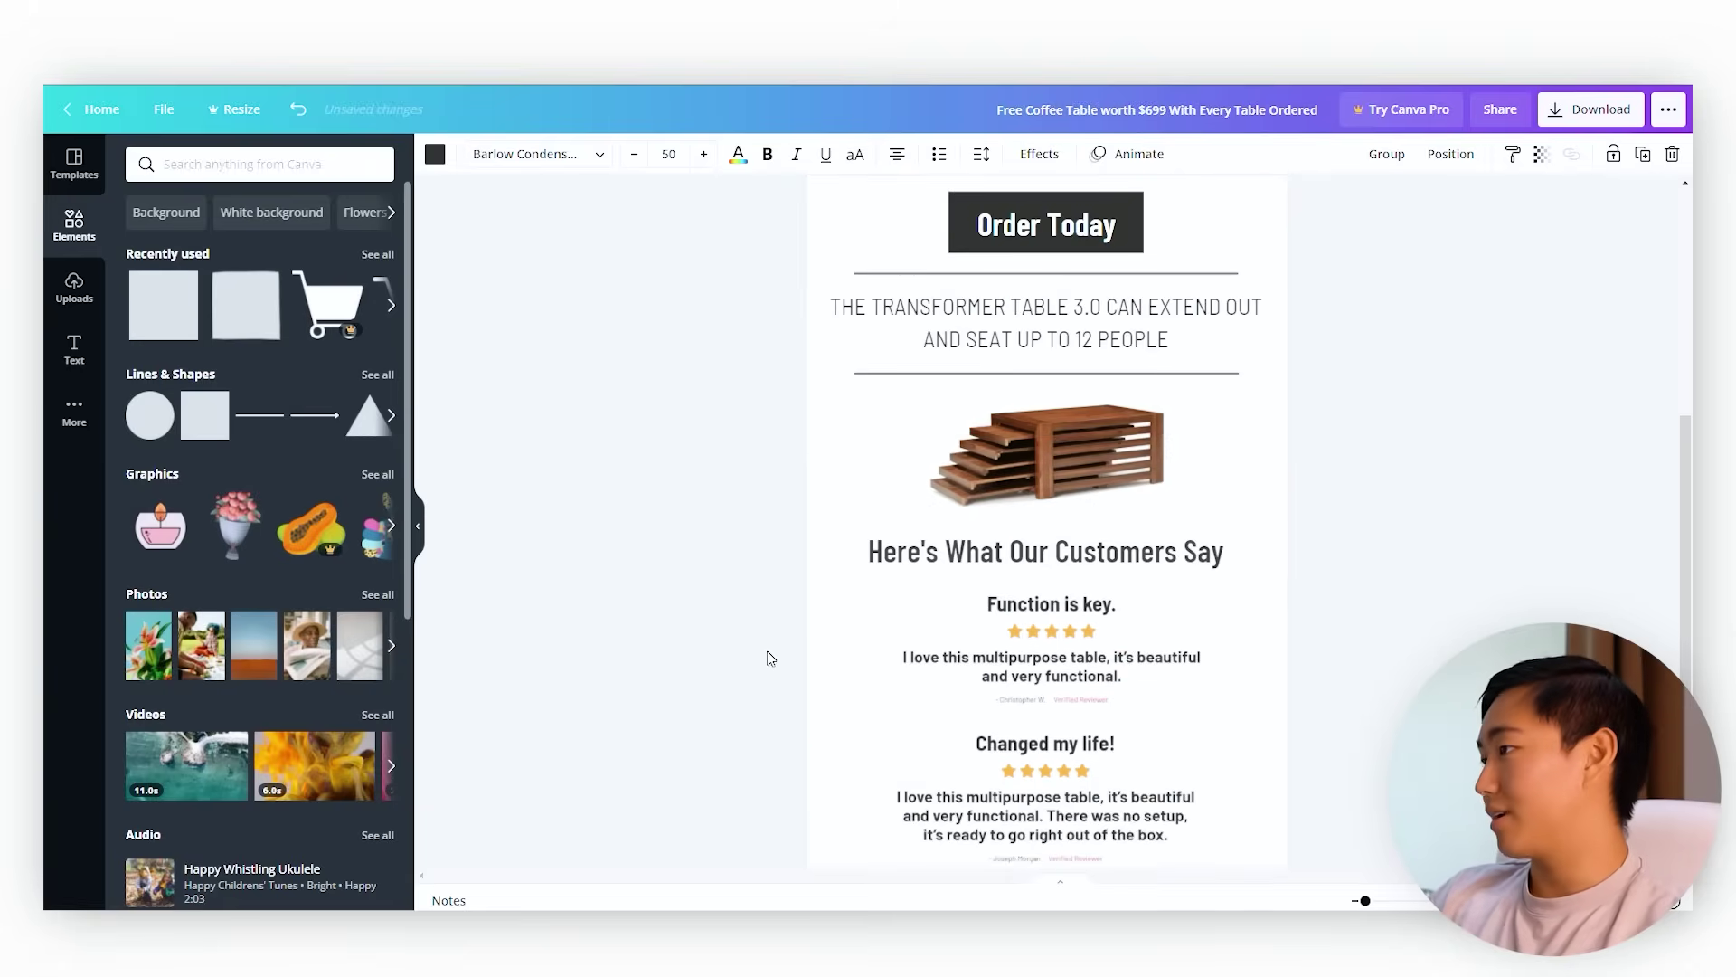
pyautogui.scroll(-5, 772, 657)
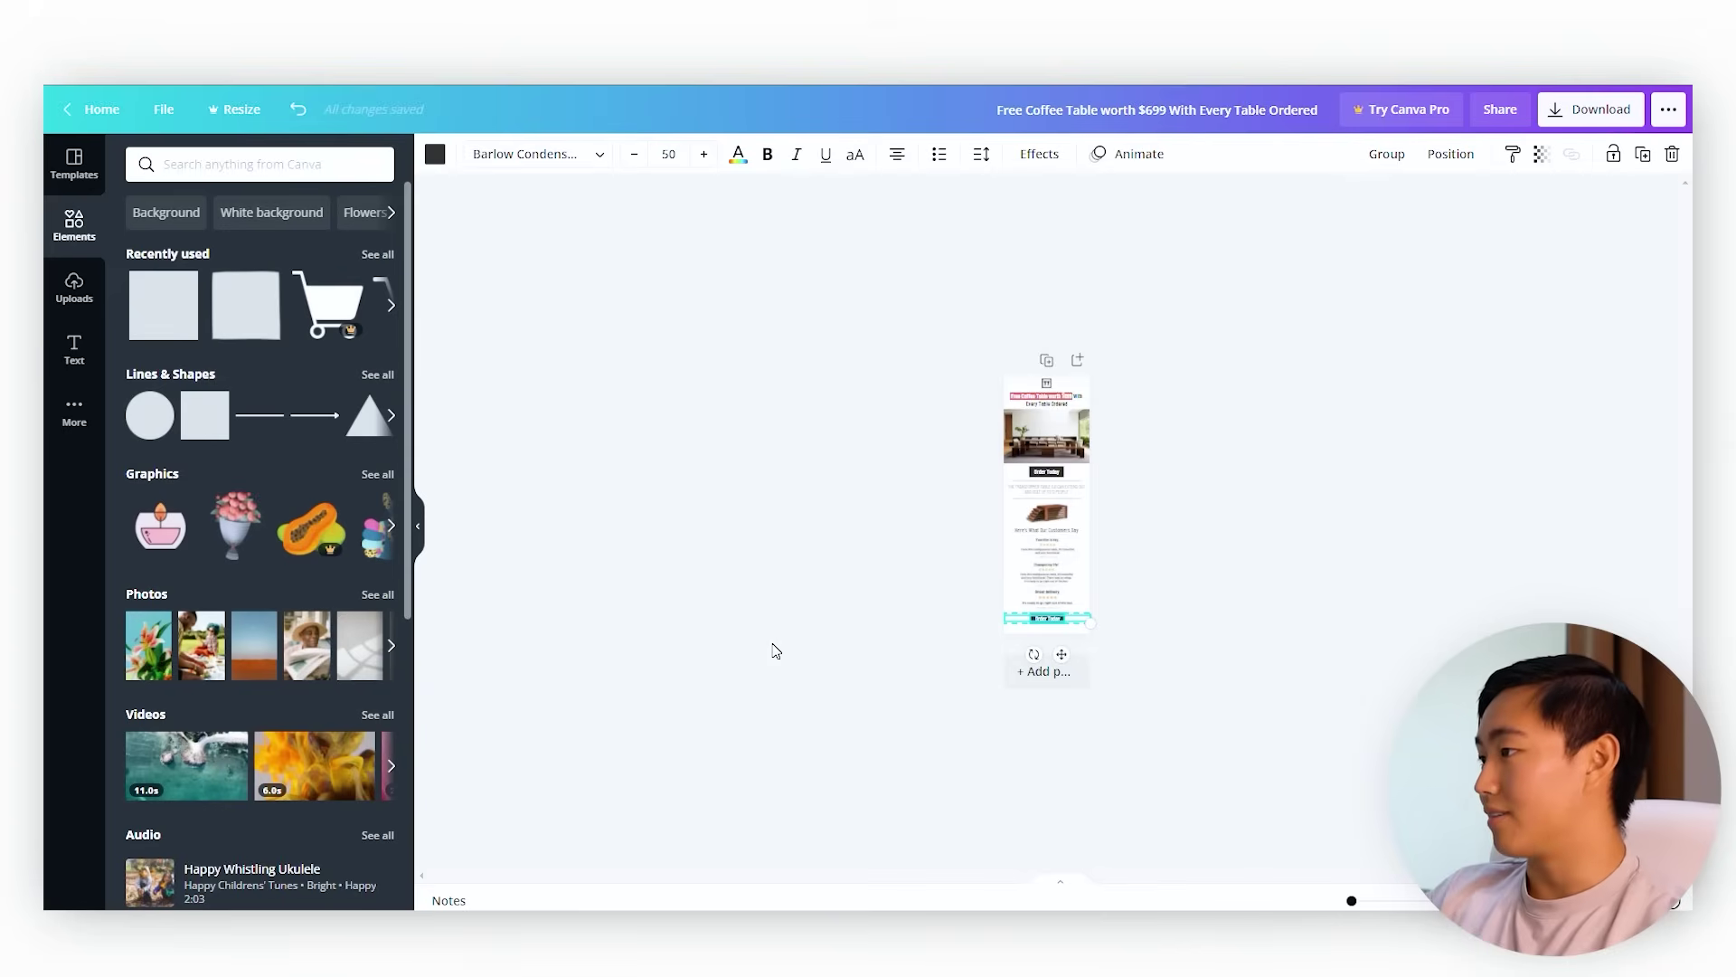
pyautogui.scroll(5, 775, 650)
pyautogui.scroll(8, 967, 579)
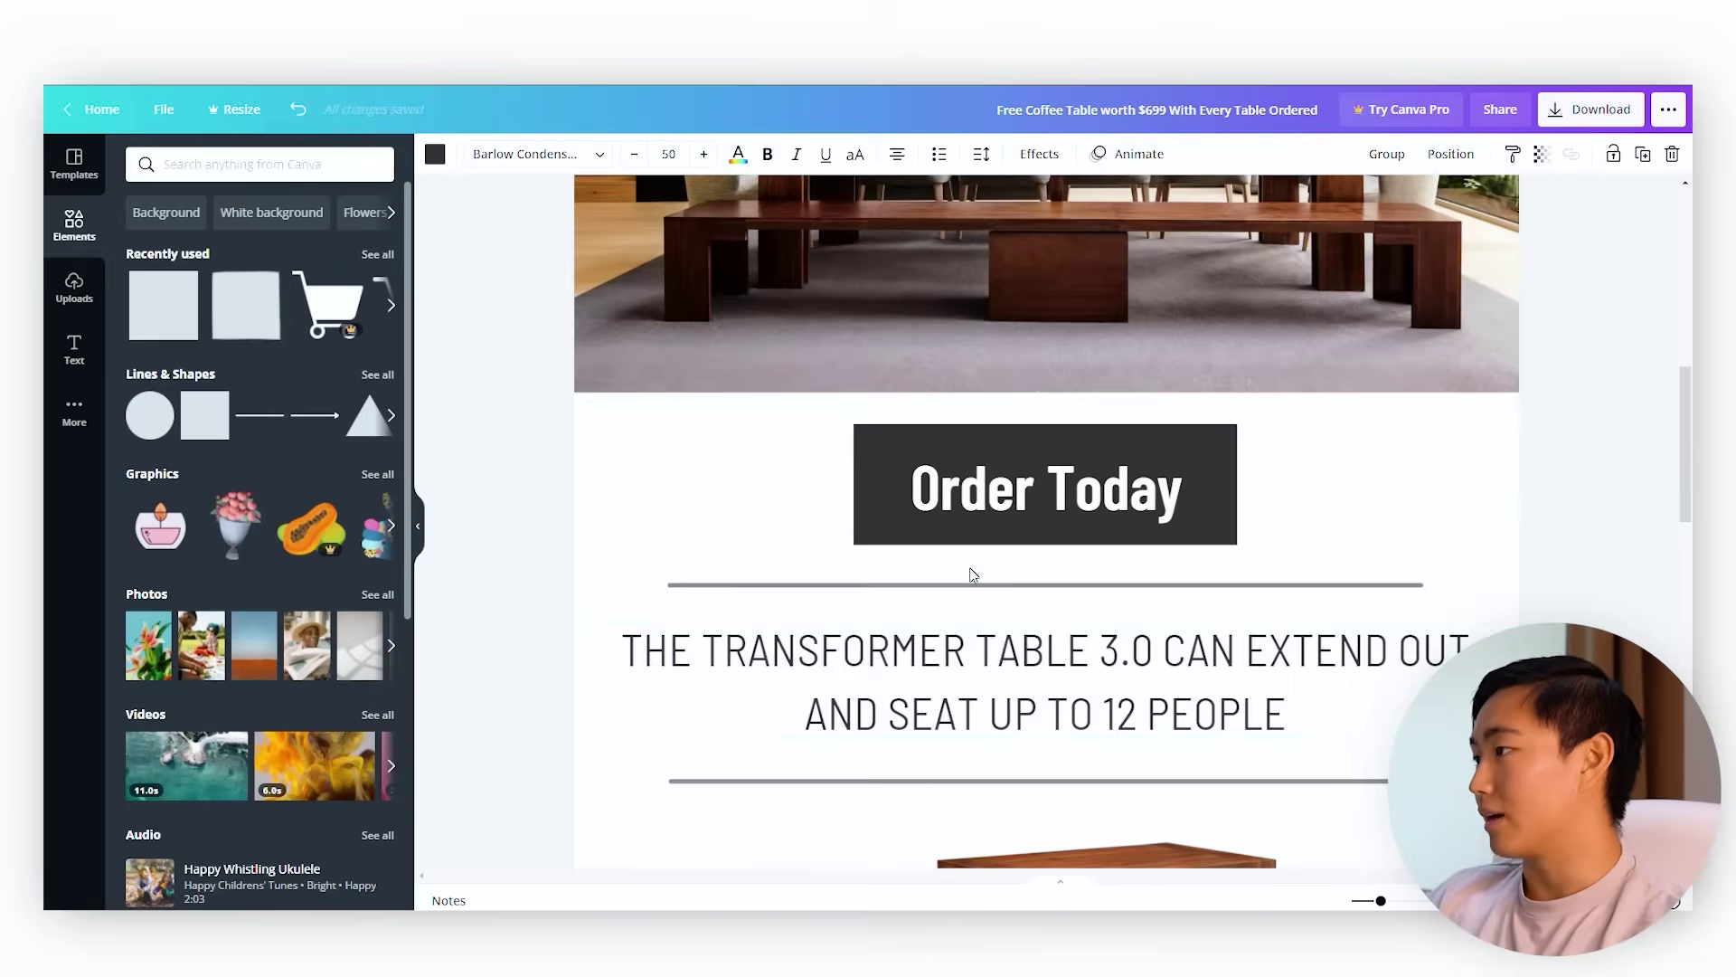
pyautogui.scroll(4, 969, 569)
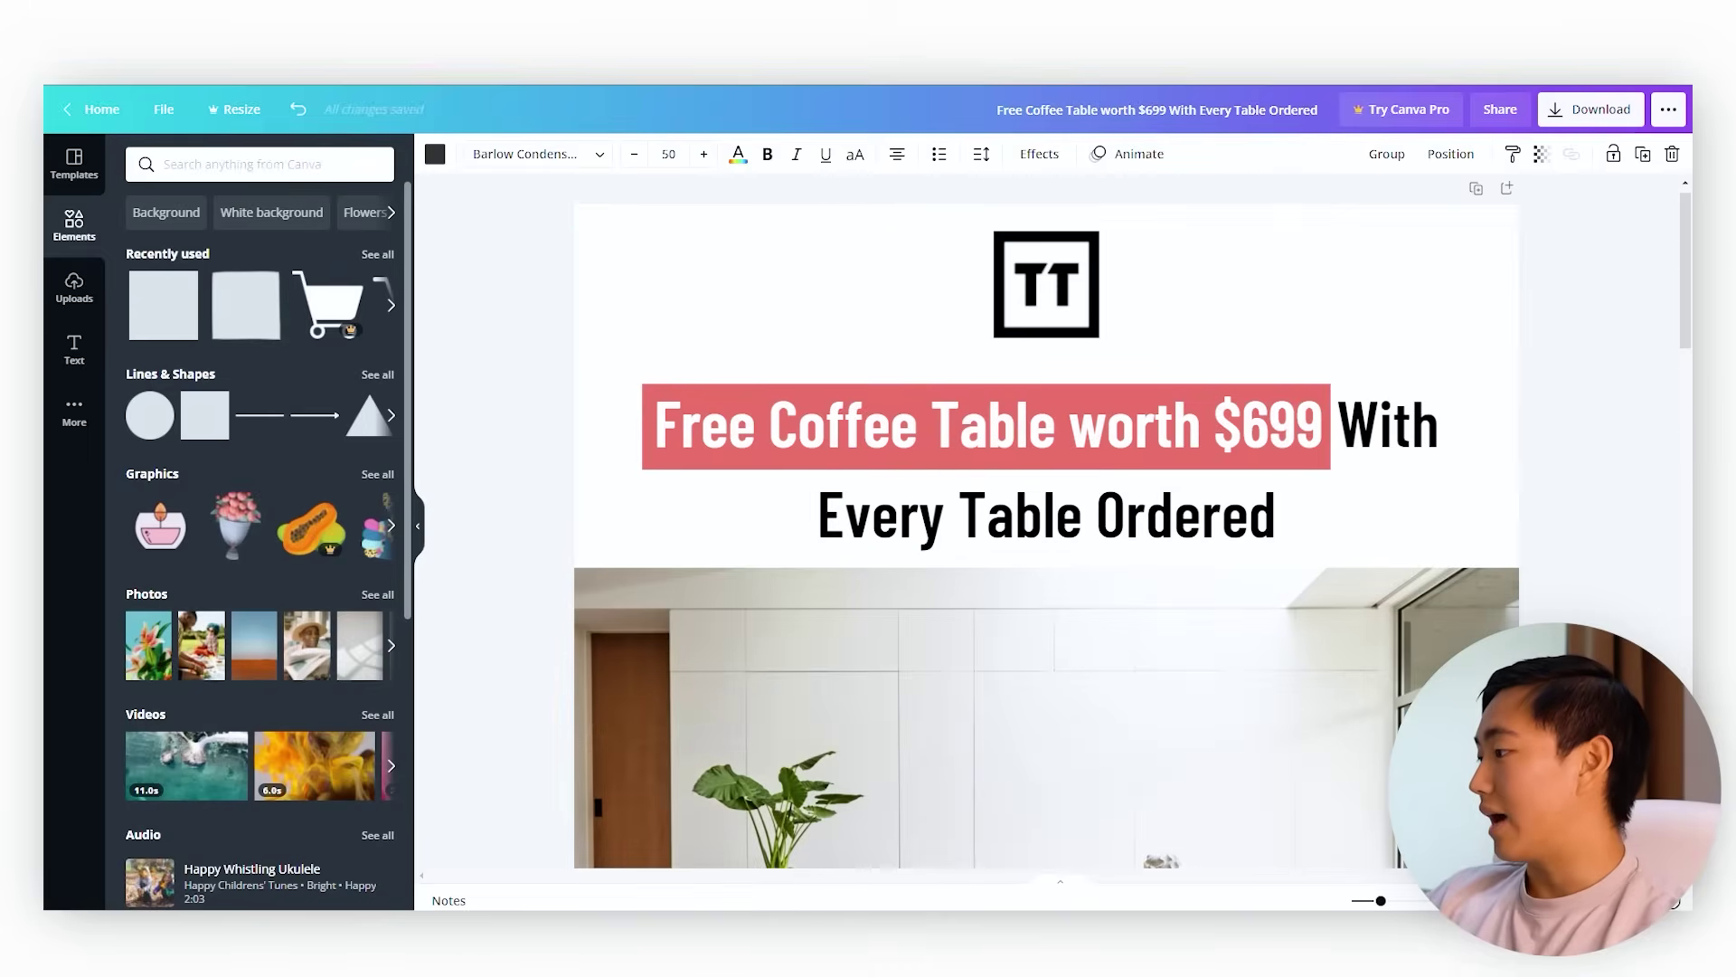
# - Zoom out to check the overall layout of the email design
pyautogui.moveTo(1381, 900); pyautogui.dragTo(1367, 900)
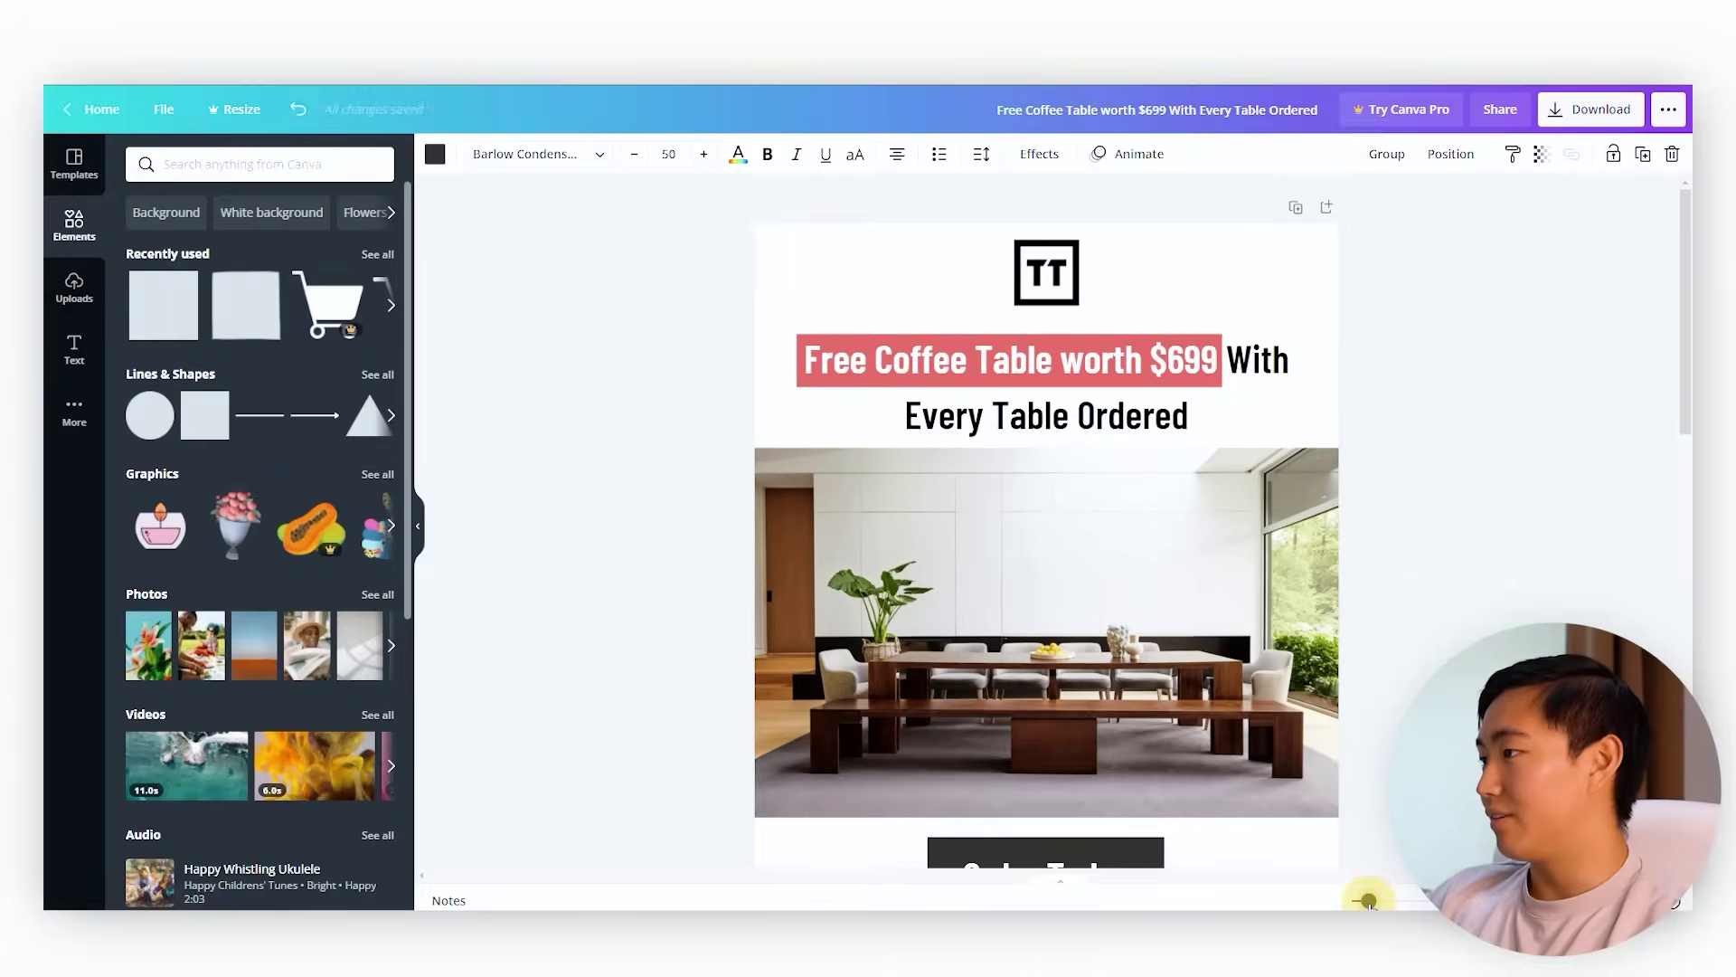
pyautogui.scroll(-12, 1028, 491)
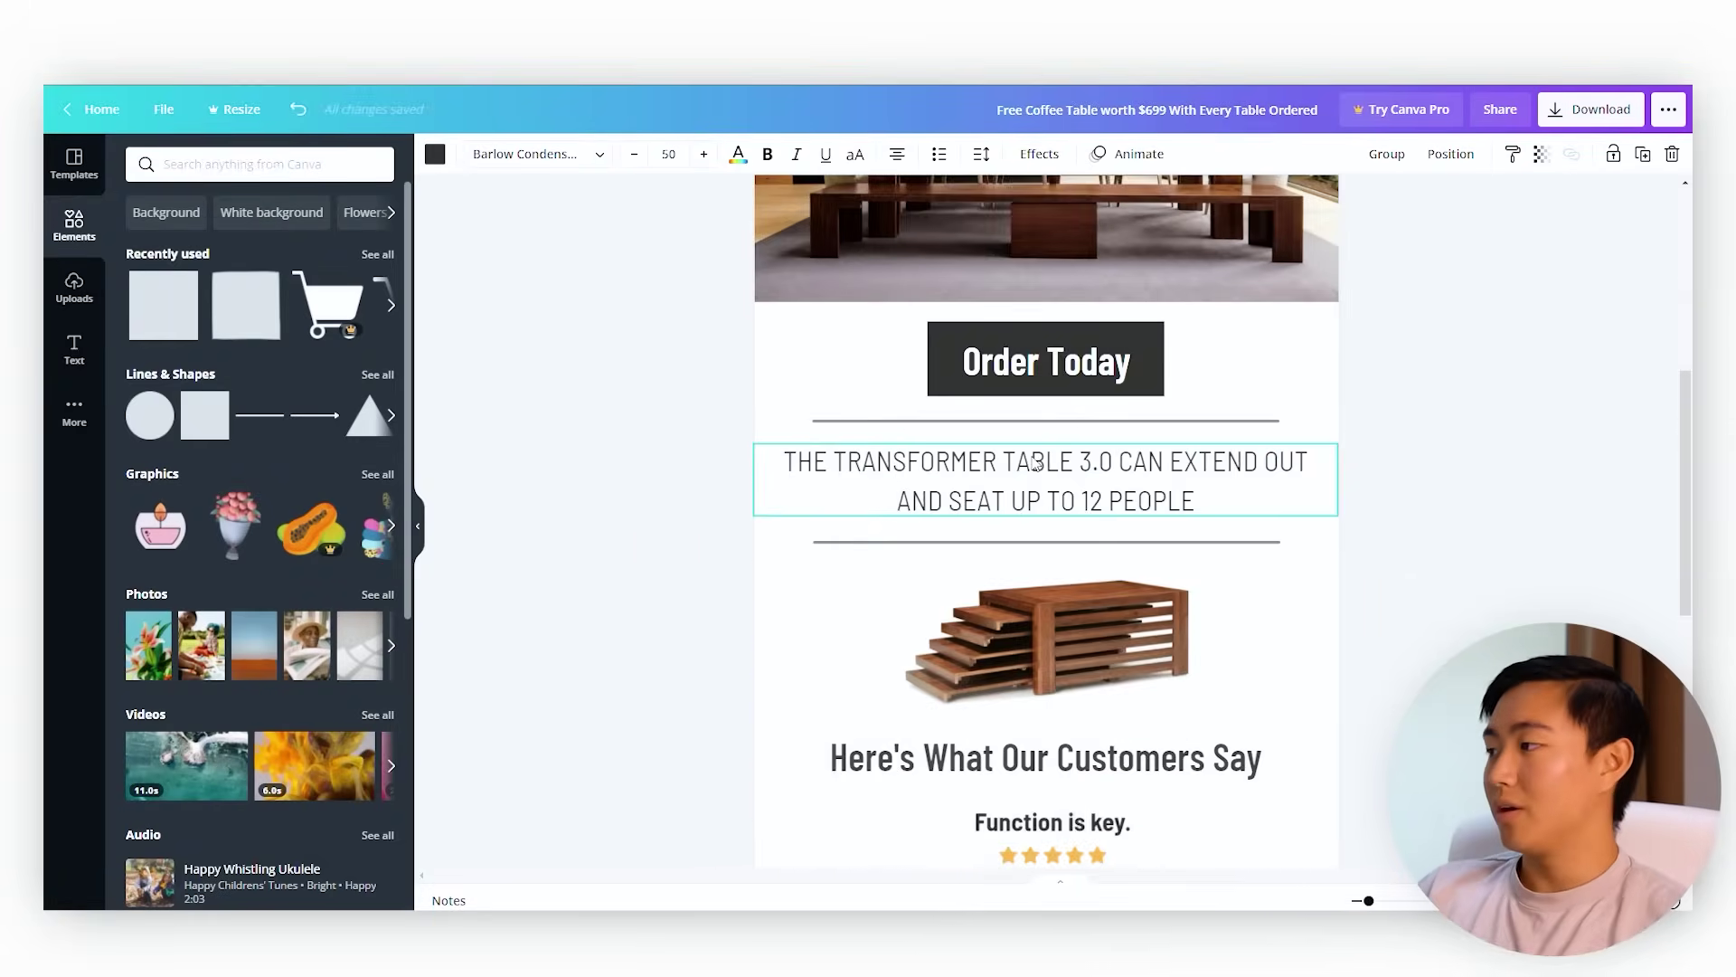
pyautogui.scroll(15, 1028, 497)
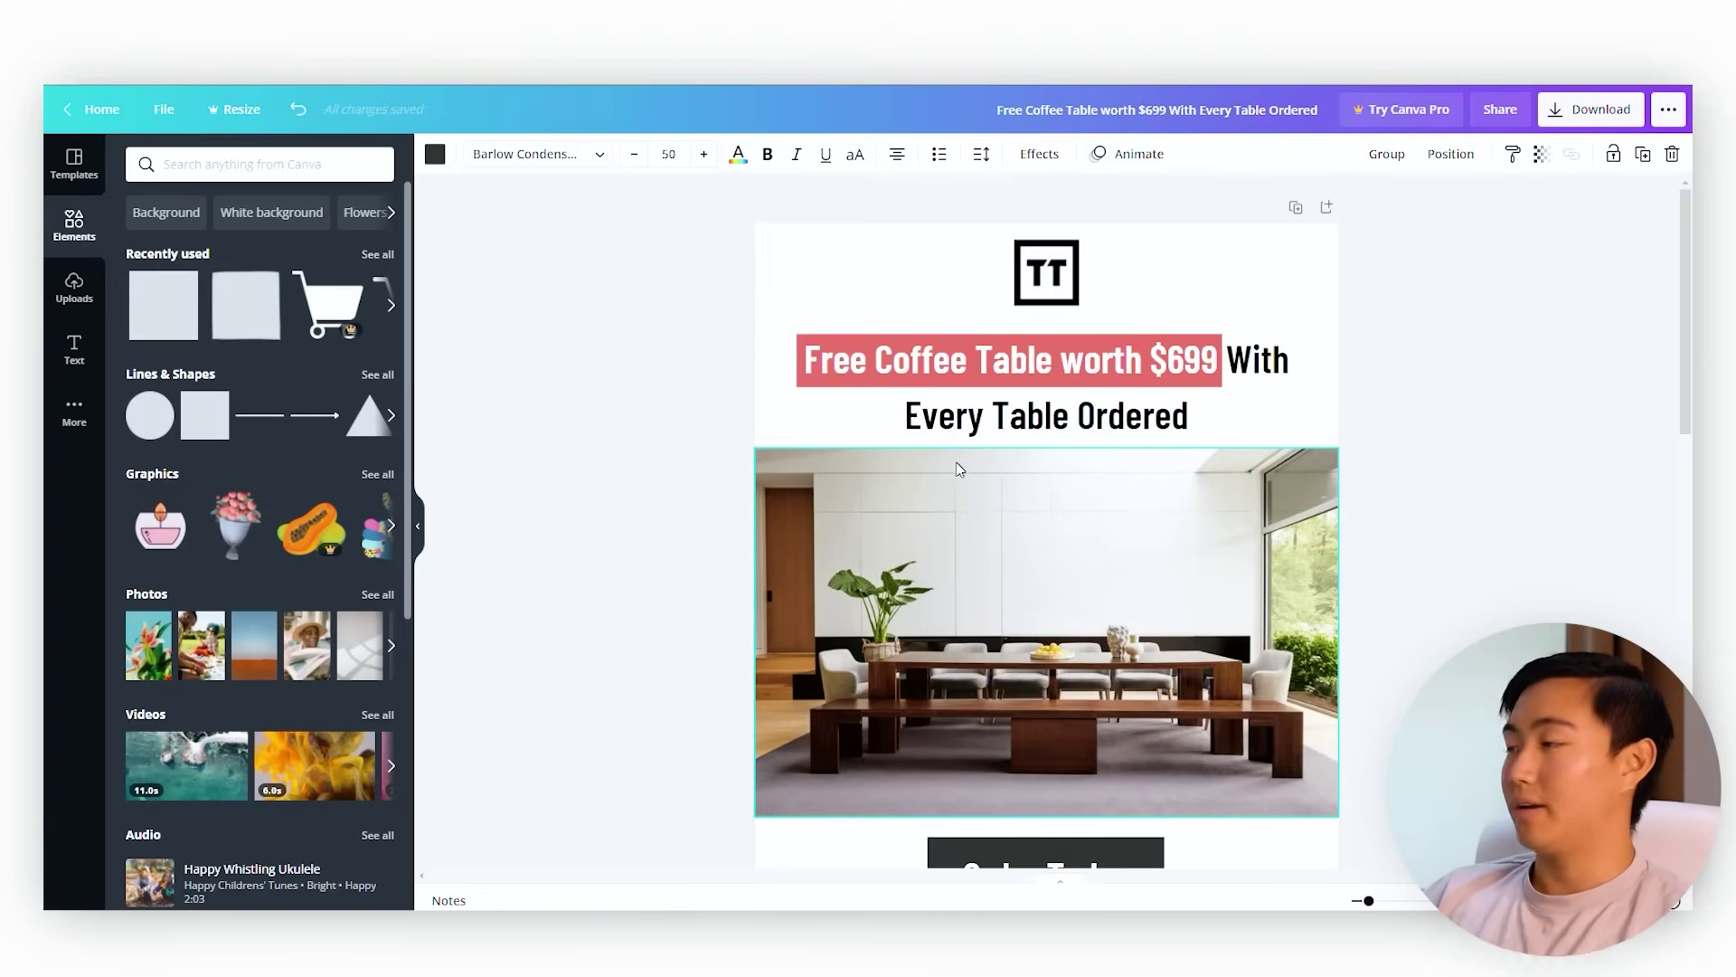
# - Change 'worth' to 'Worth' in the Free Coffee Table worth $699 headline
pyautogui.moveTo(680, 258); pyautogui.dragTo(1358, 255)
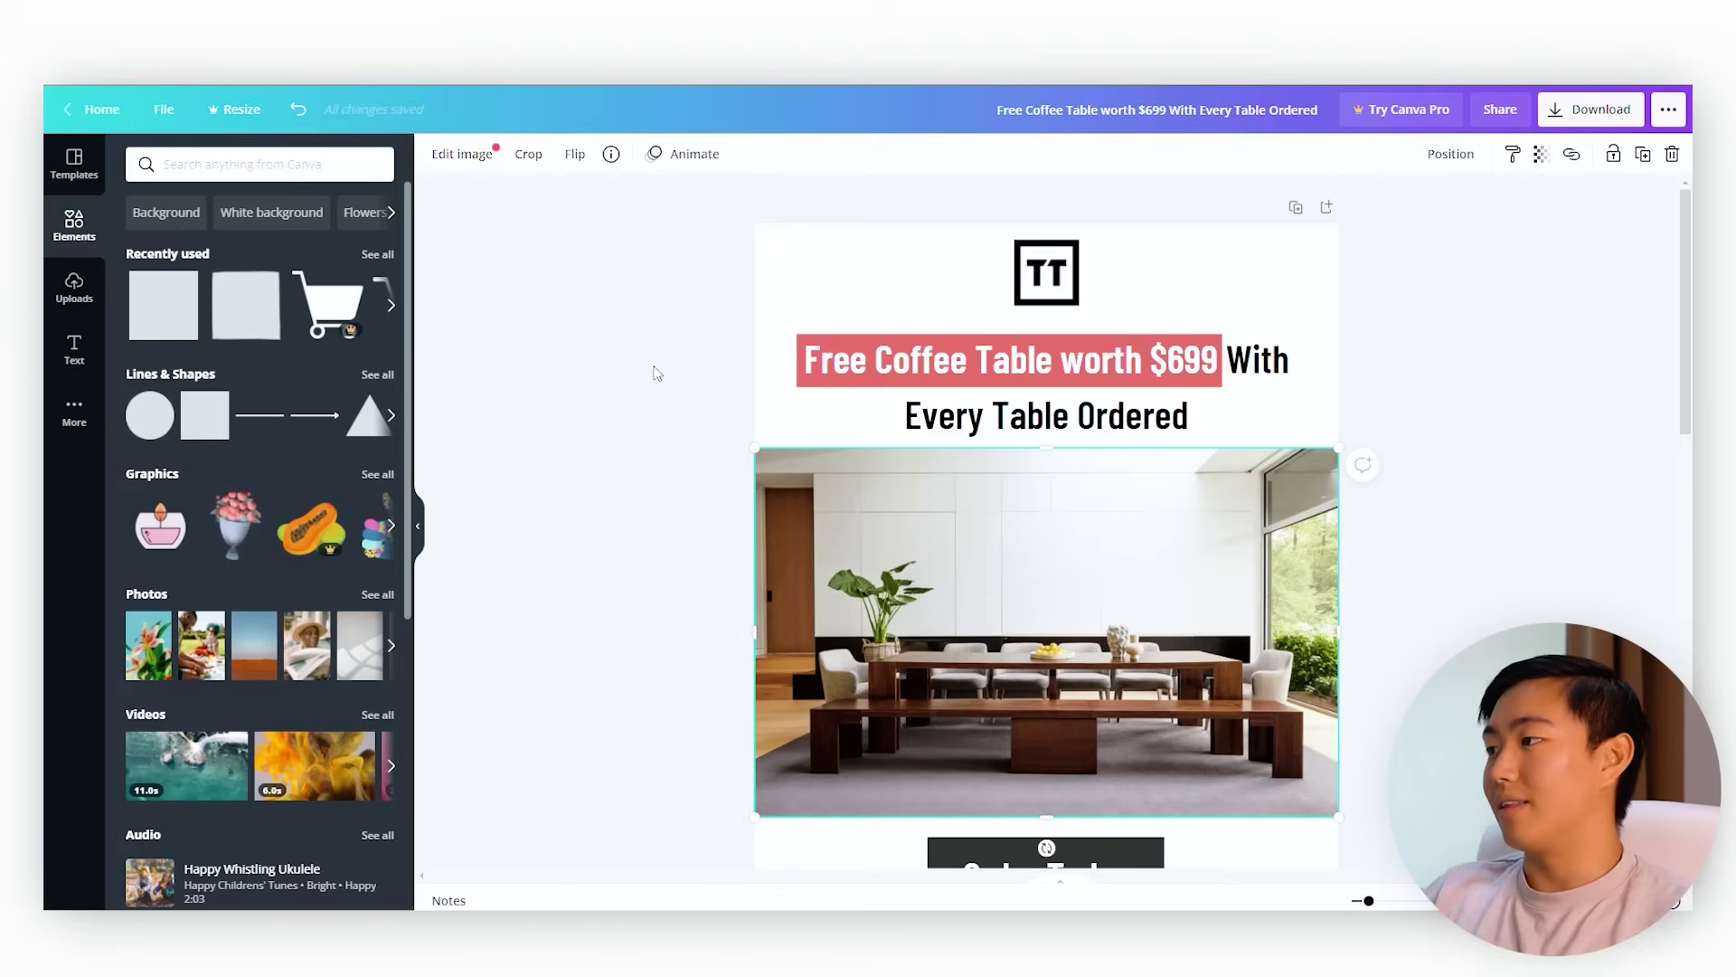
pyautogui.moveTo(656, 374); pyautogui.dragTo(1345, 391)
pyautogui.click(1346, 391)
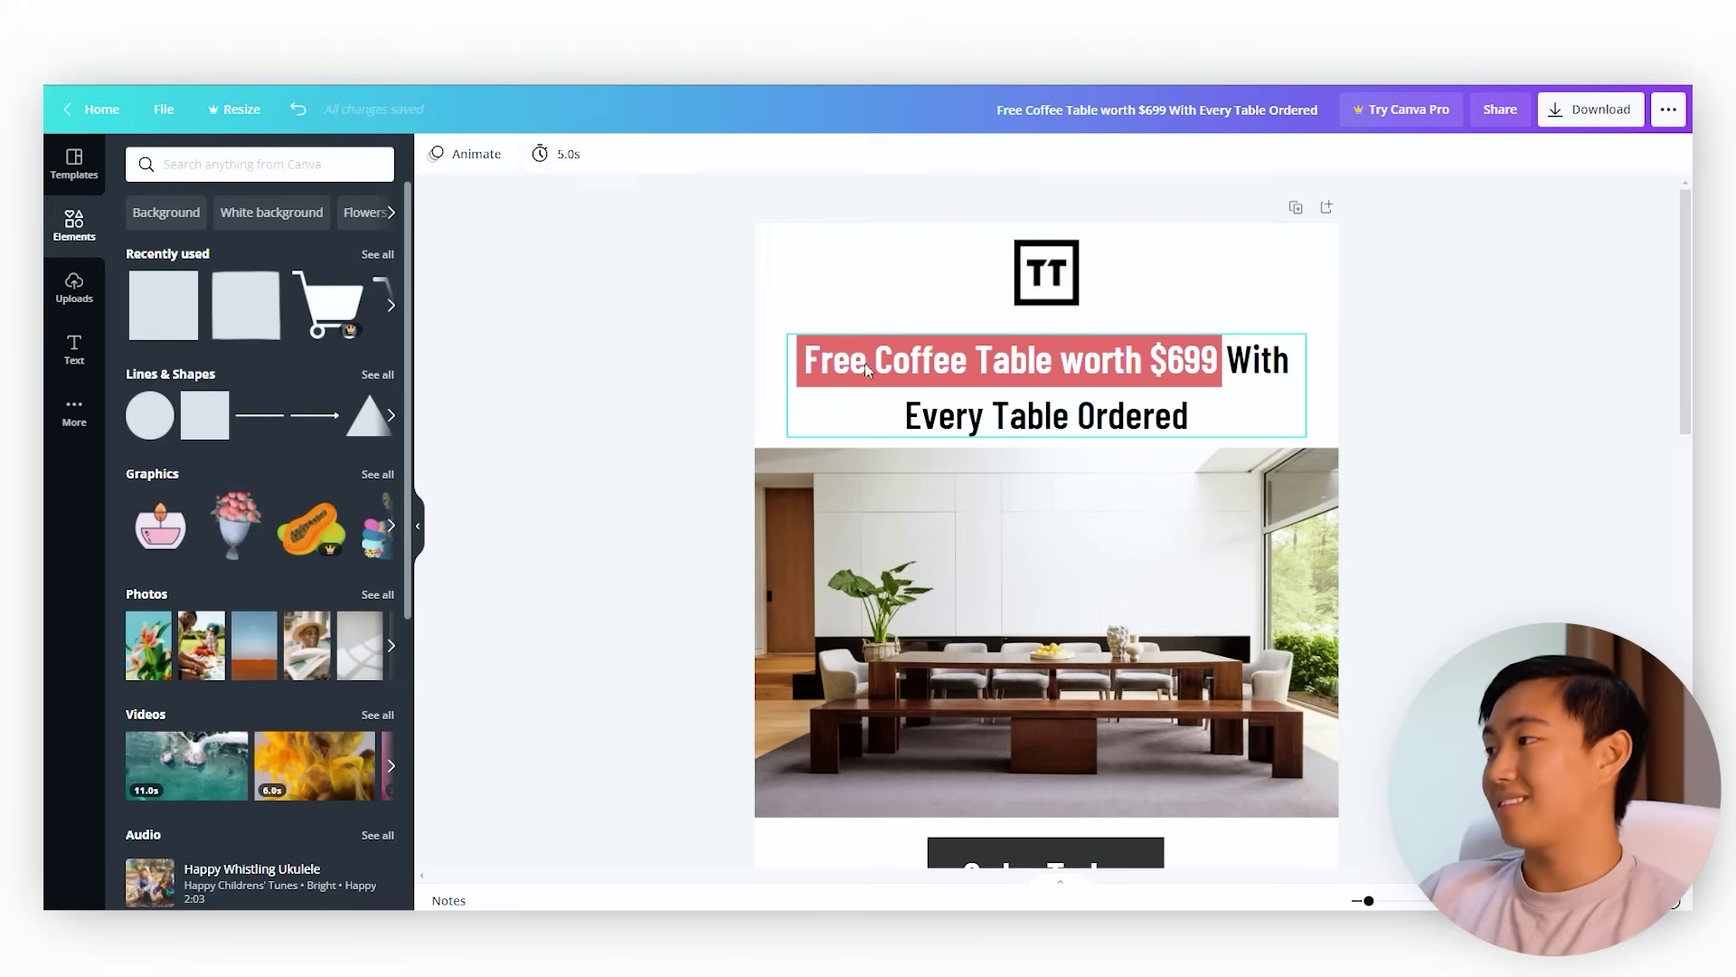
pyautogui.click(1101, 368)
pyautogui.doubleClick(1095, 366)
pyautogui.click(1090, 366)
pyautogui.click(1085, 366)
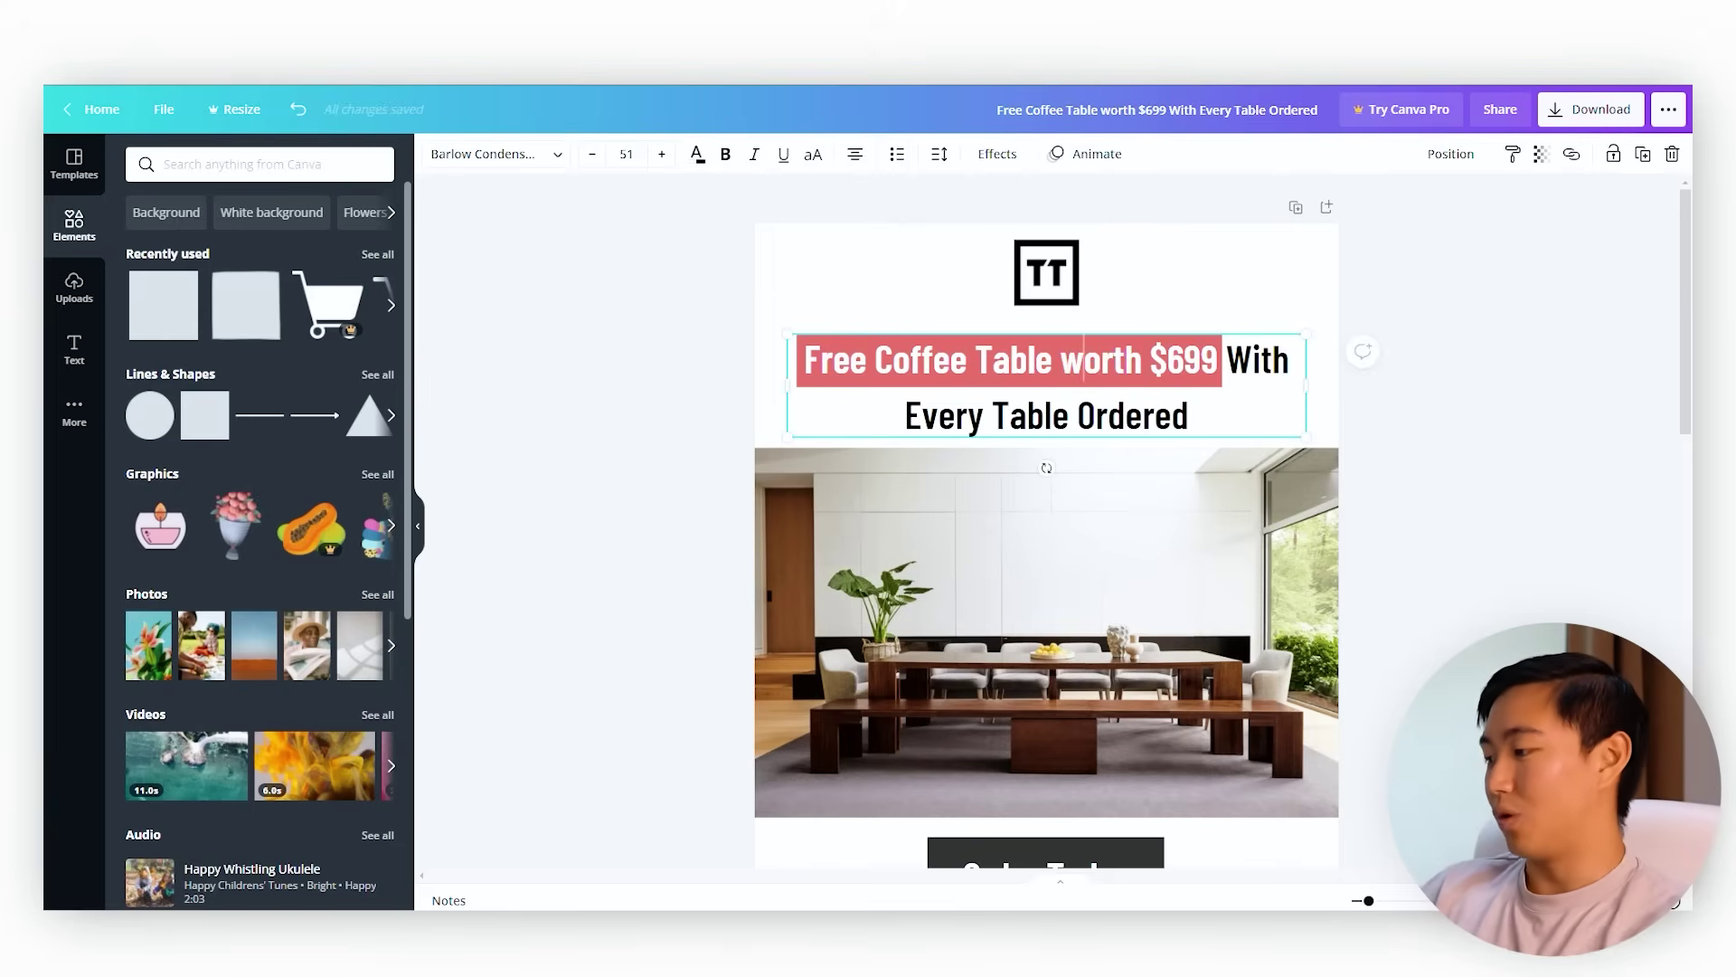
pyautogui.press('BackSpace')
pyautogui.write('W')
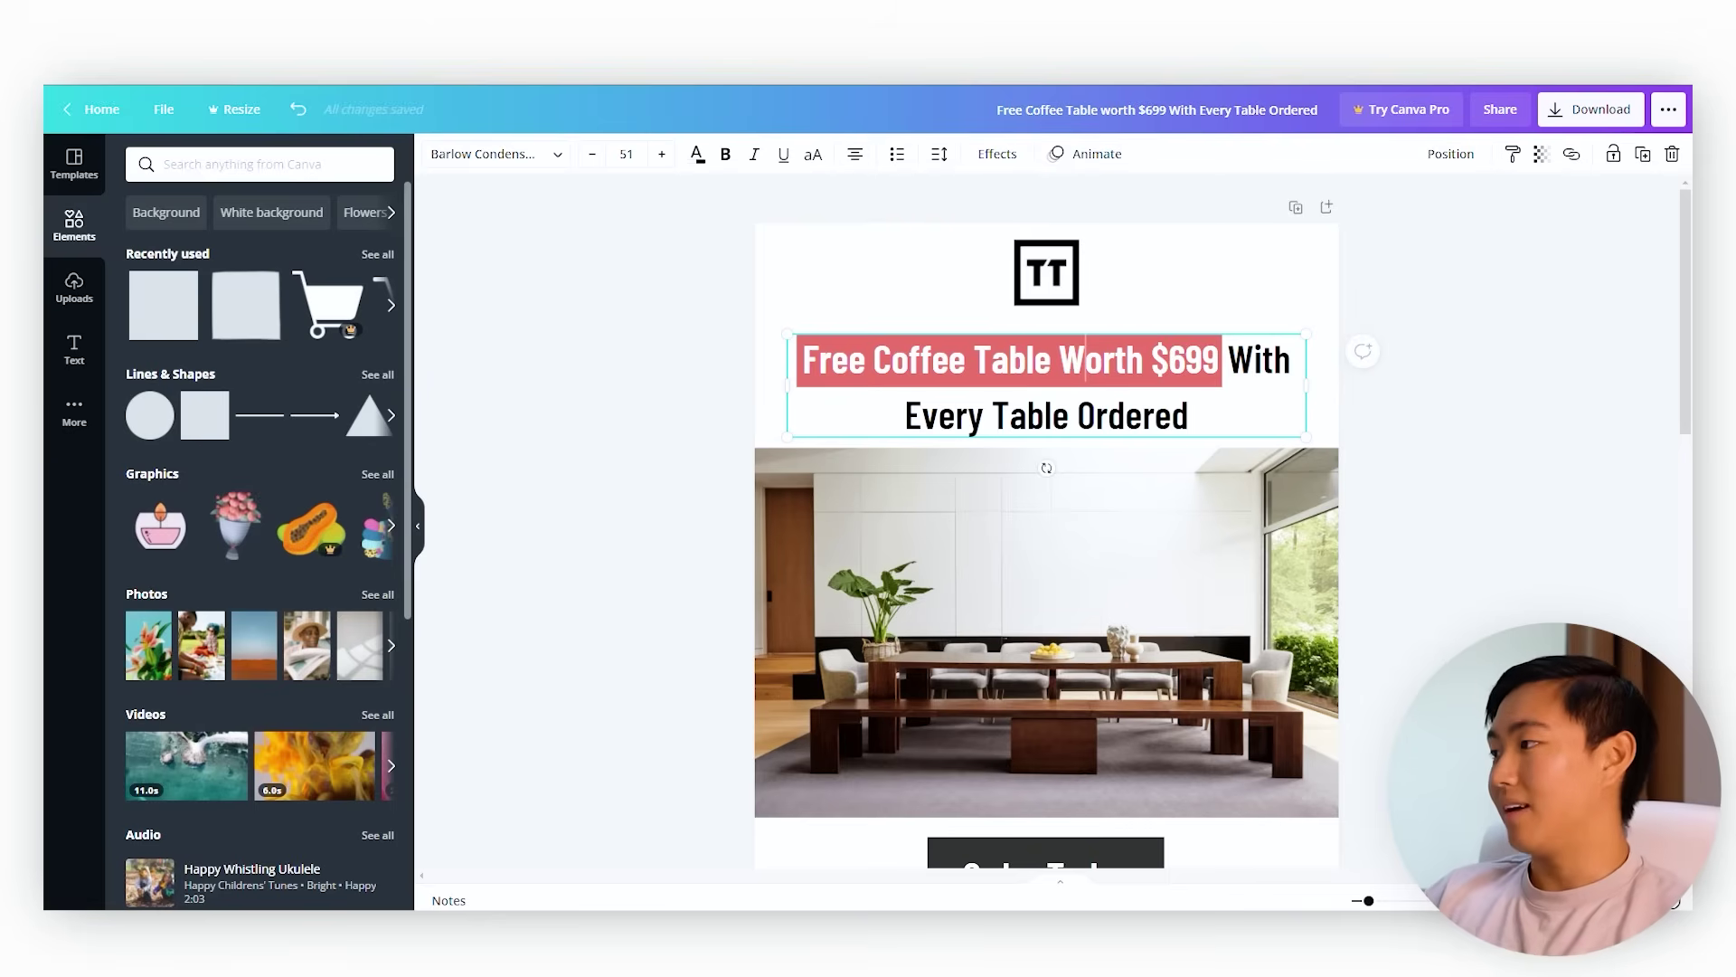
pyautogui.moveTo(1226, 360); pyautogui.dragTo(1288, 421)
pyautogui.scroll(-3, 1355, 443)
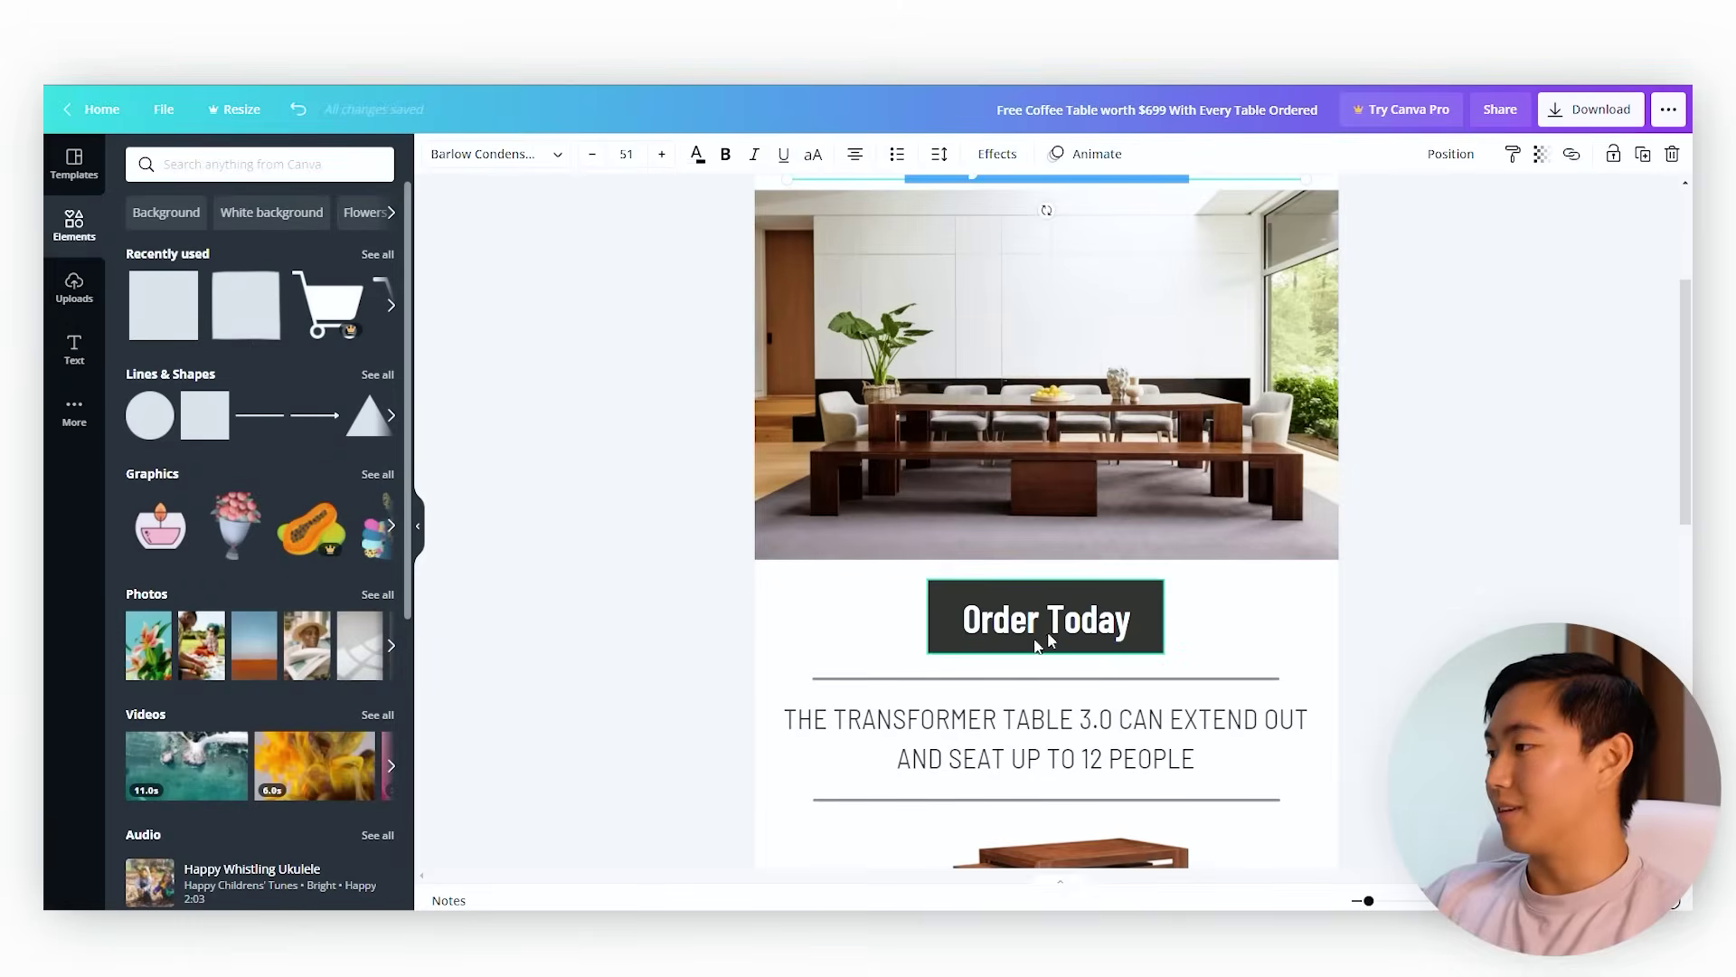
pyautogui.scroll(2, 1028, 626)
pyautogui.moveTo(588, 744); pyautogui.dragTo(1384, 825)
pyautogui.scroll(1, 1047, 520)
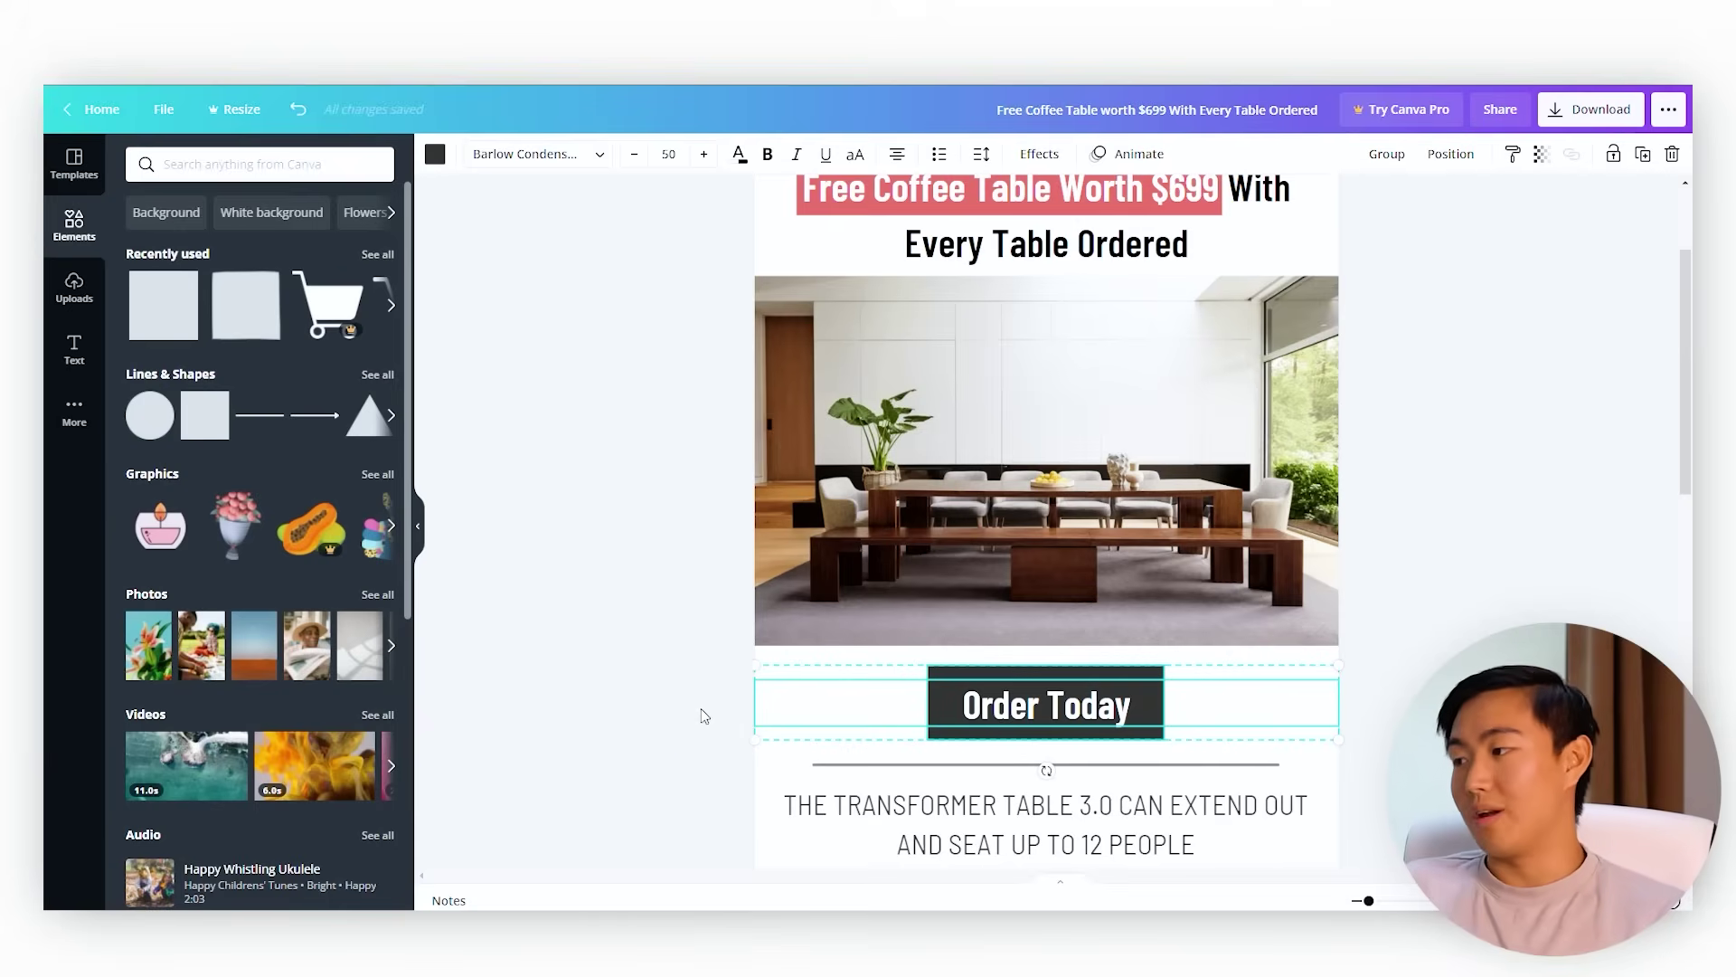
pyautogui.scroll(-4, 1462, 571)
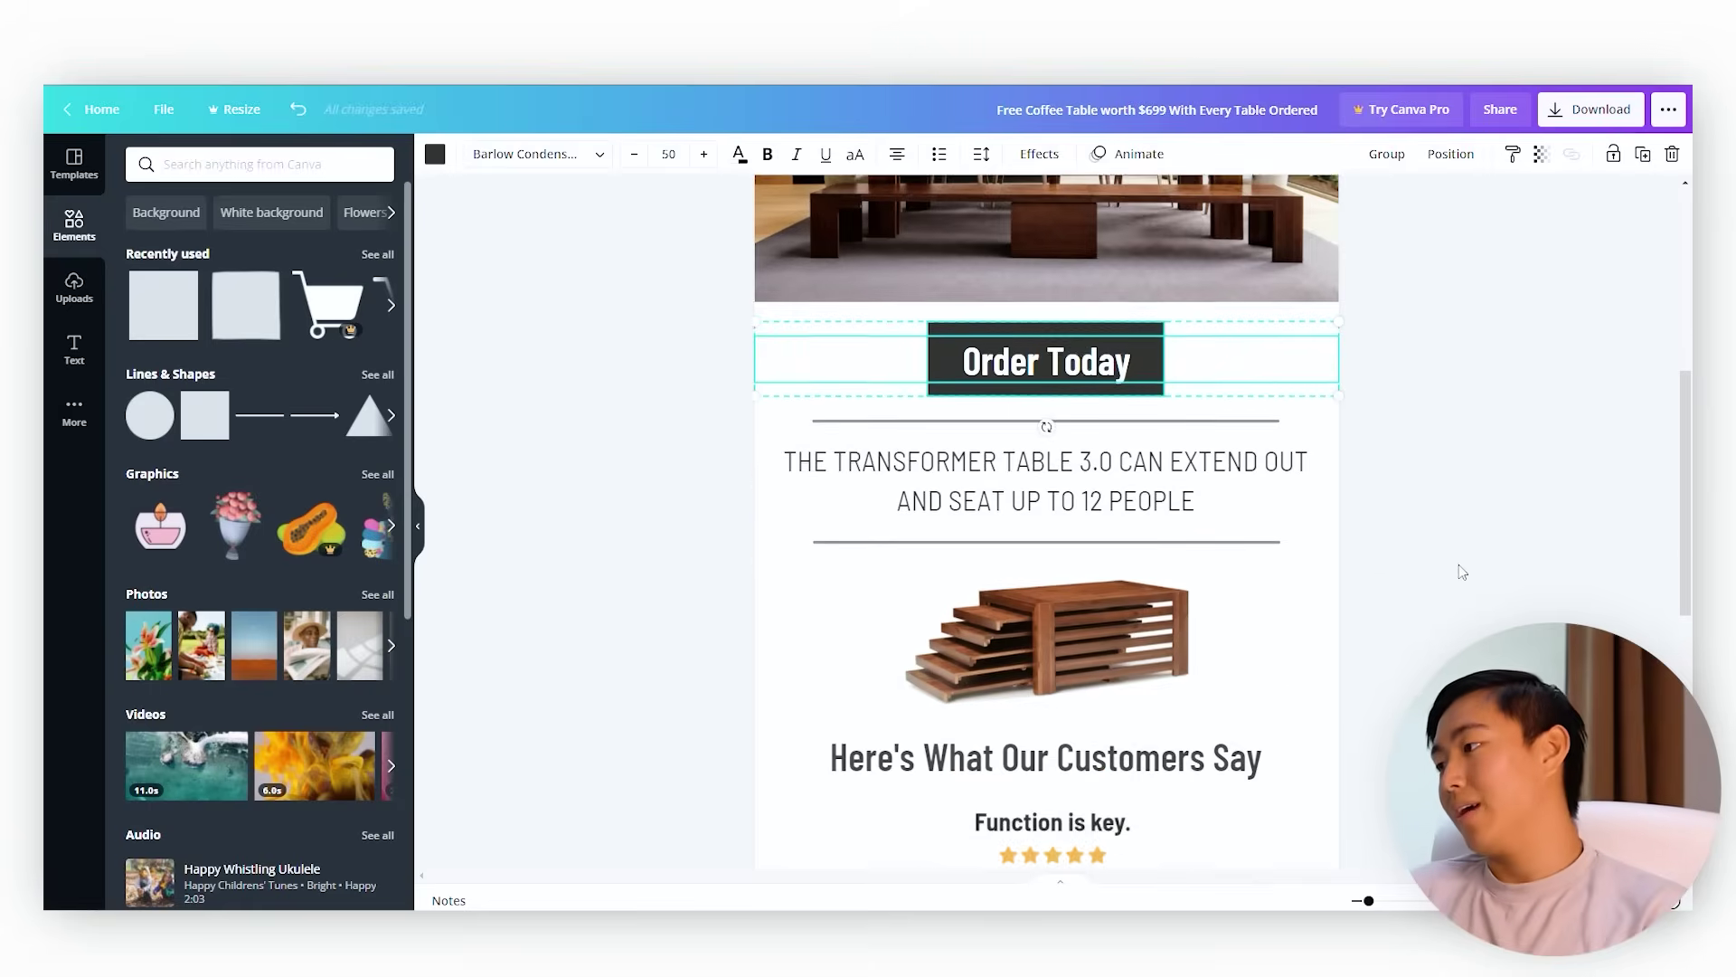
pyautogui.scroll(1, 1458, 565)
pyautogui.scroll(-2, 1452, 543)
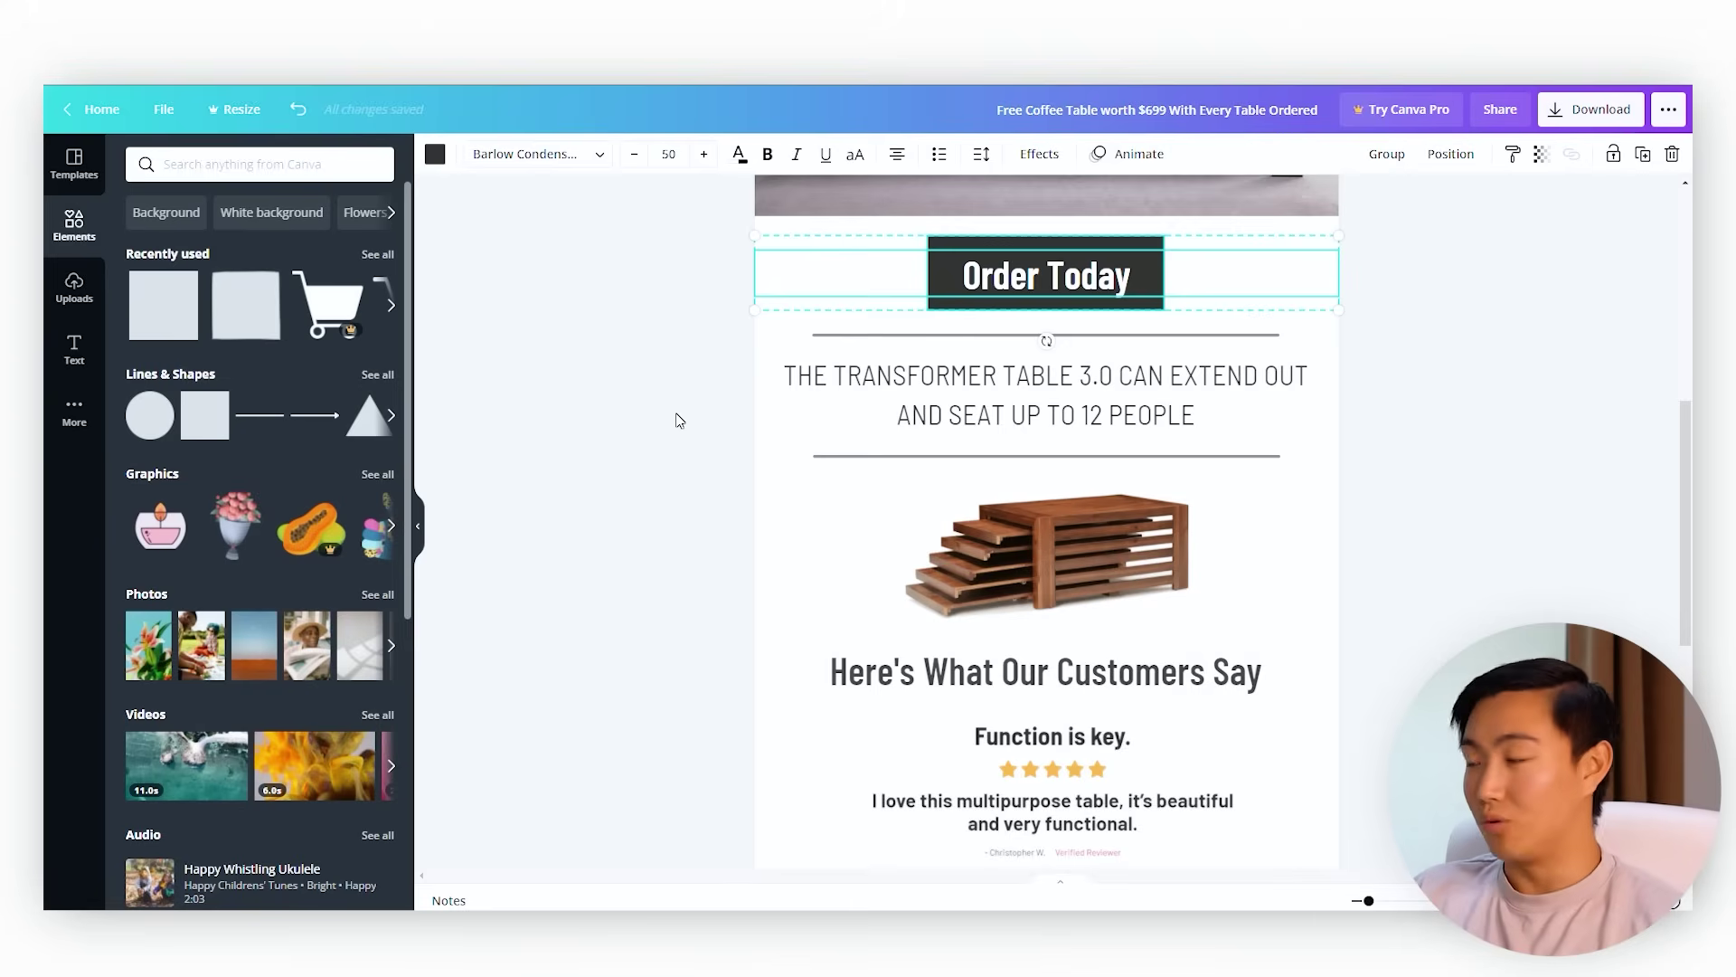
pyautogui.click(1284, 398)
pyautogui.scroll(-3, 1299, 552)
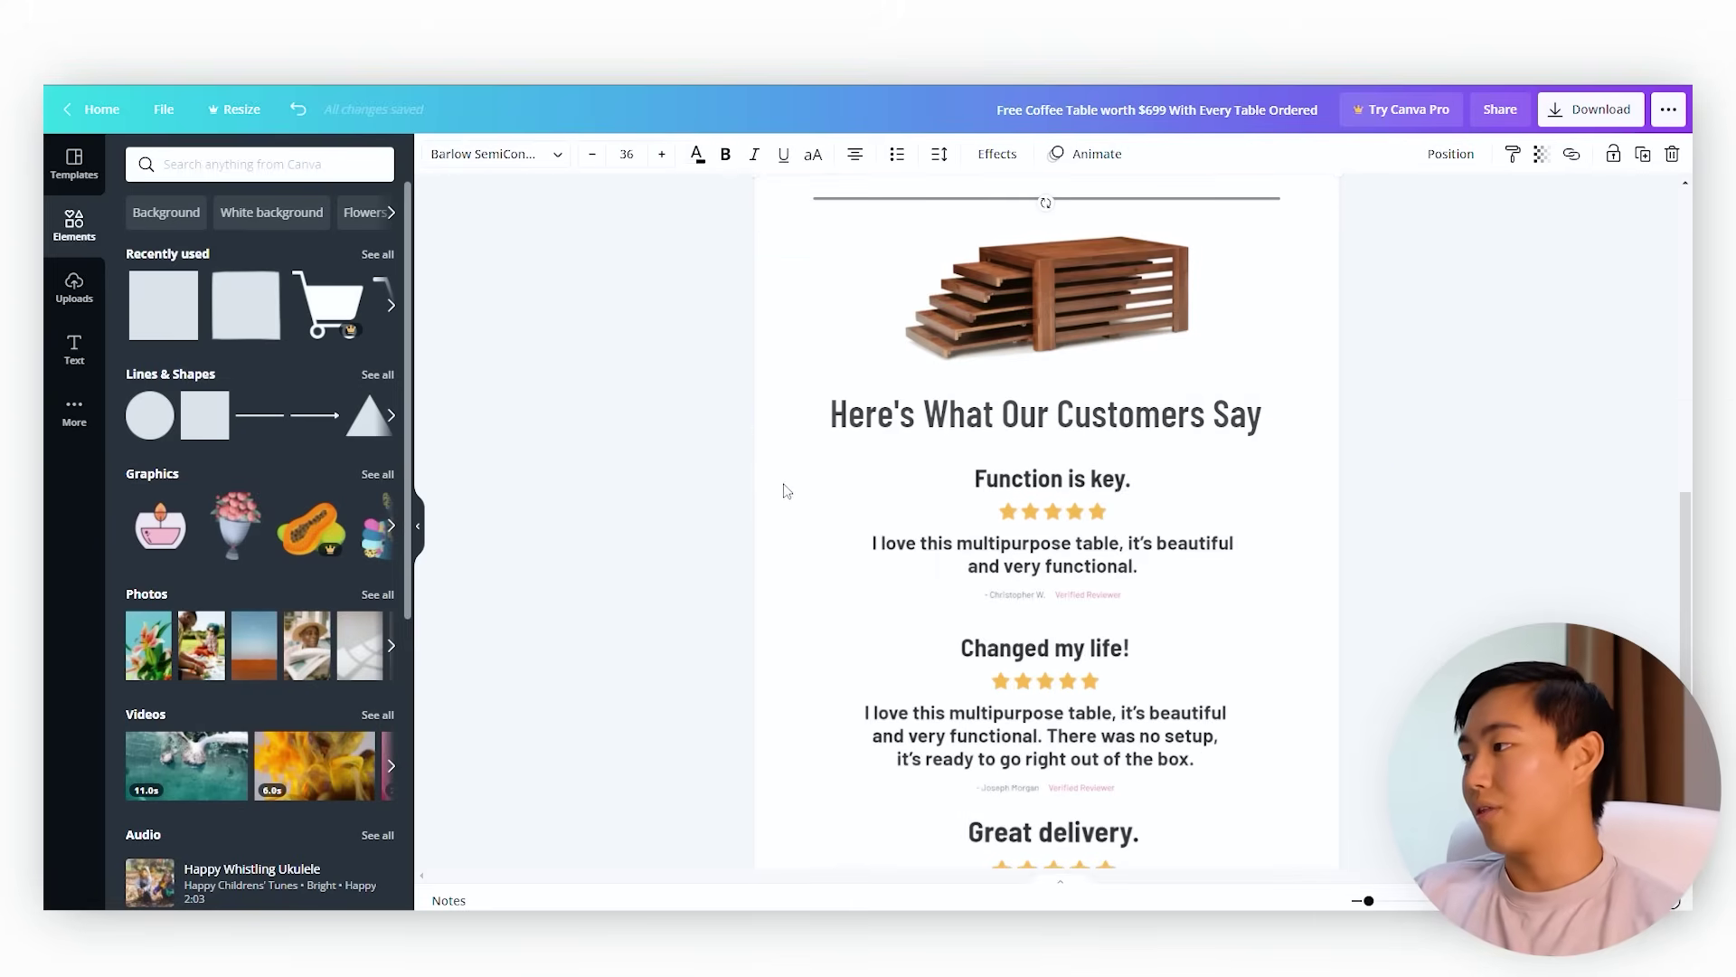
pyautogui.scroll(-3, 814, 496)
pyautogui.scroll(3, 864, 479)
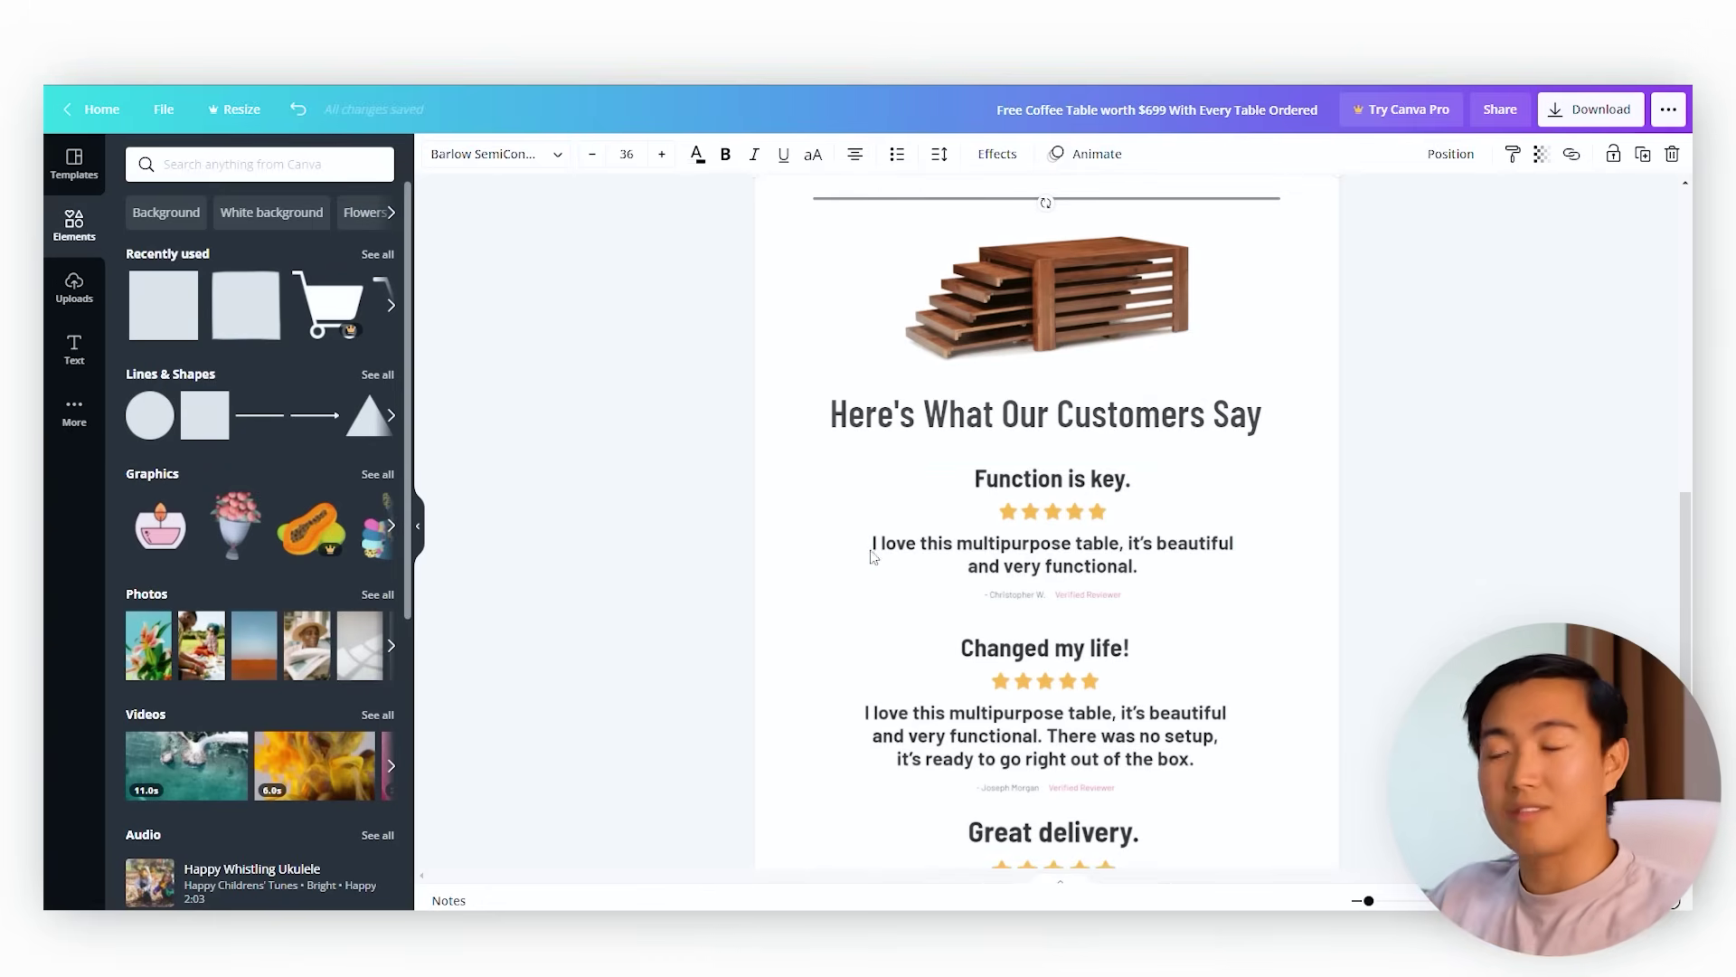
pyautogui.scroll(-4, 864, 624)
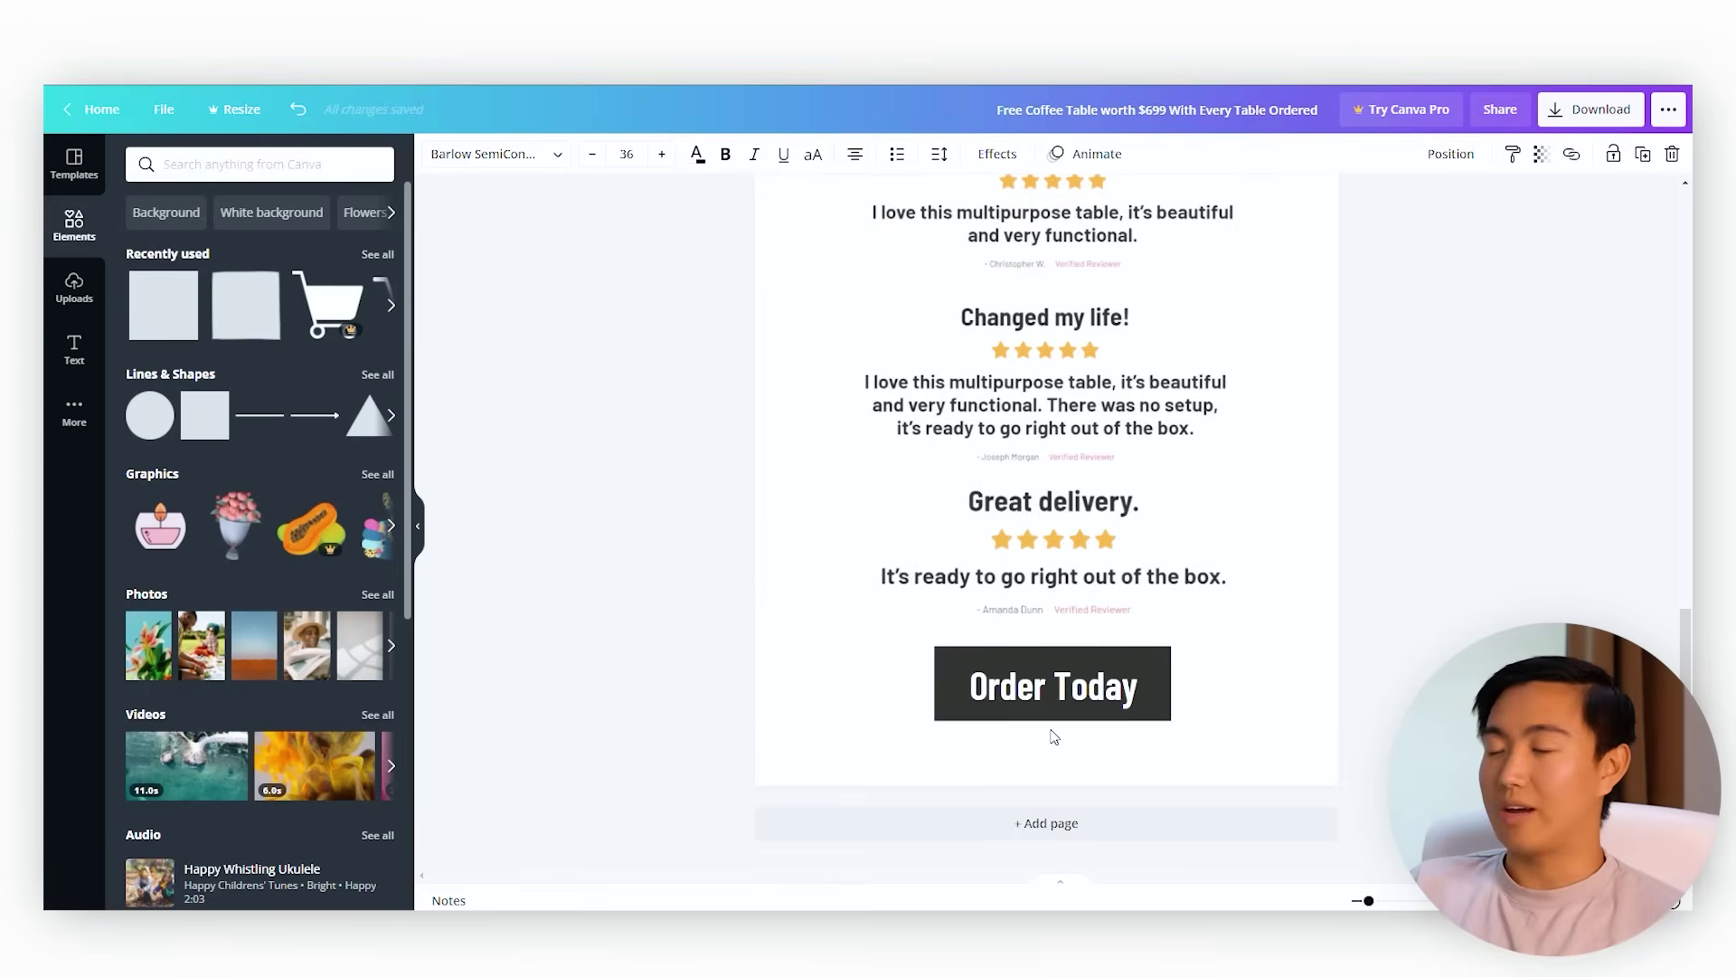
pyautogui.scroll(2, 1010, 644)
pyautogui.scroll(-2, 1031, 647)
pyautogui.scroll(5, 1033, 665)
pyautogui.scroll(4, 1053, 633)
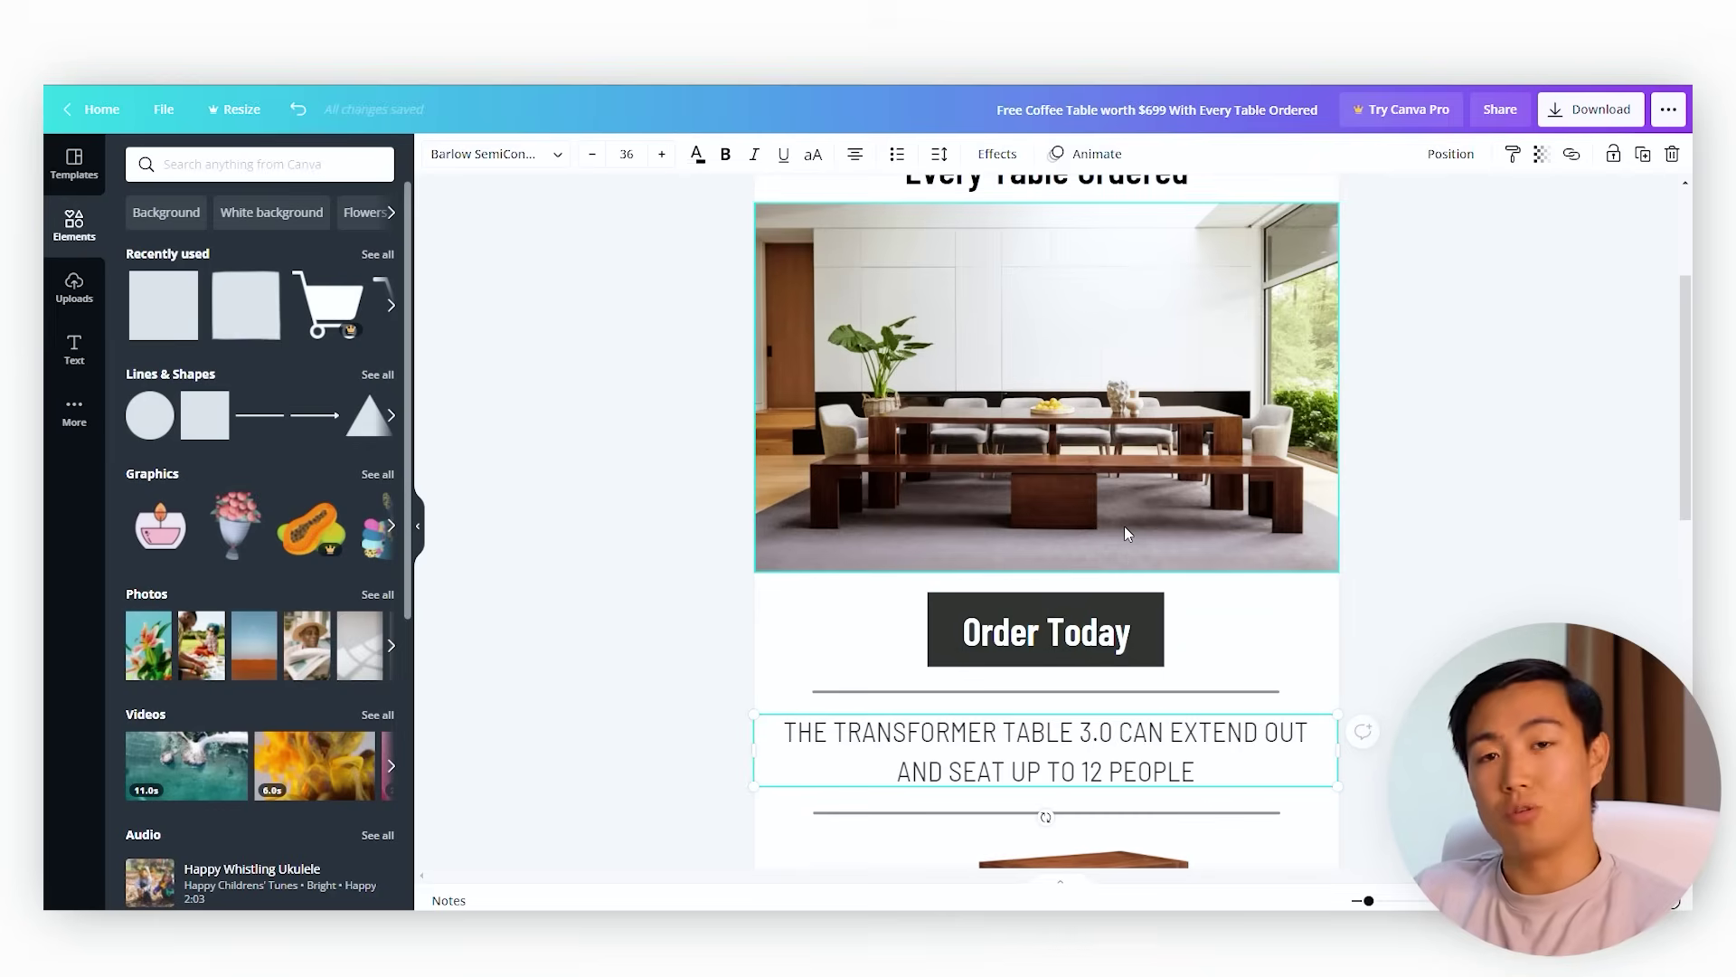
pyautogui.scroll(-4, 1040, 506)
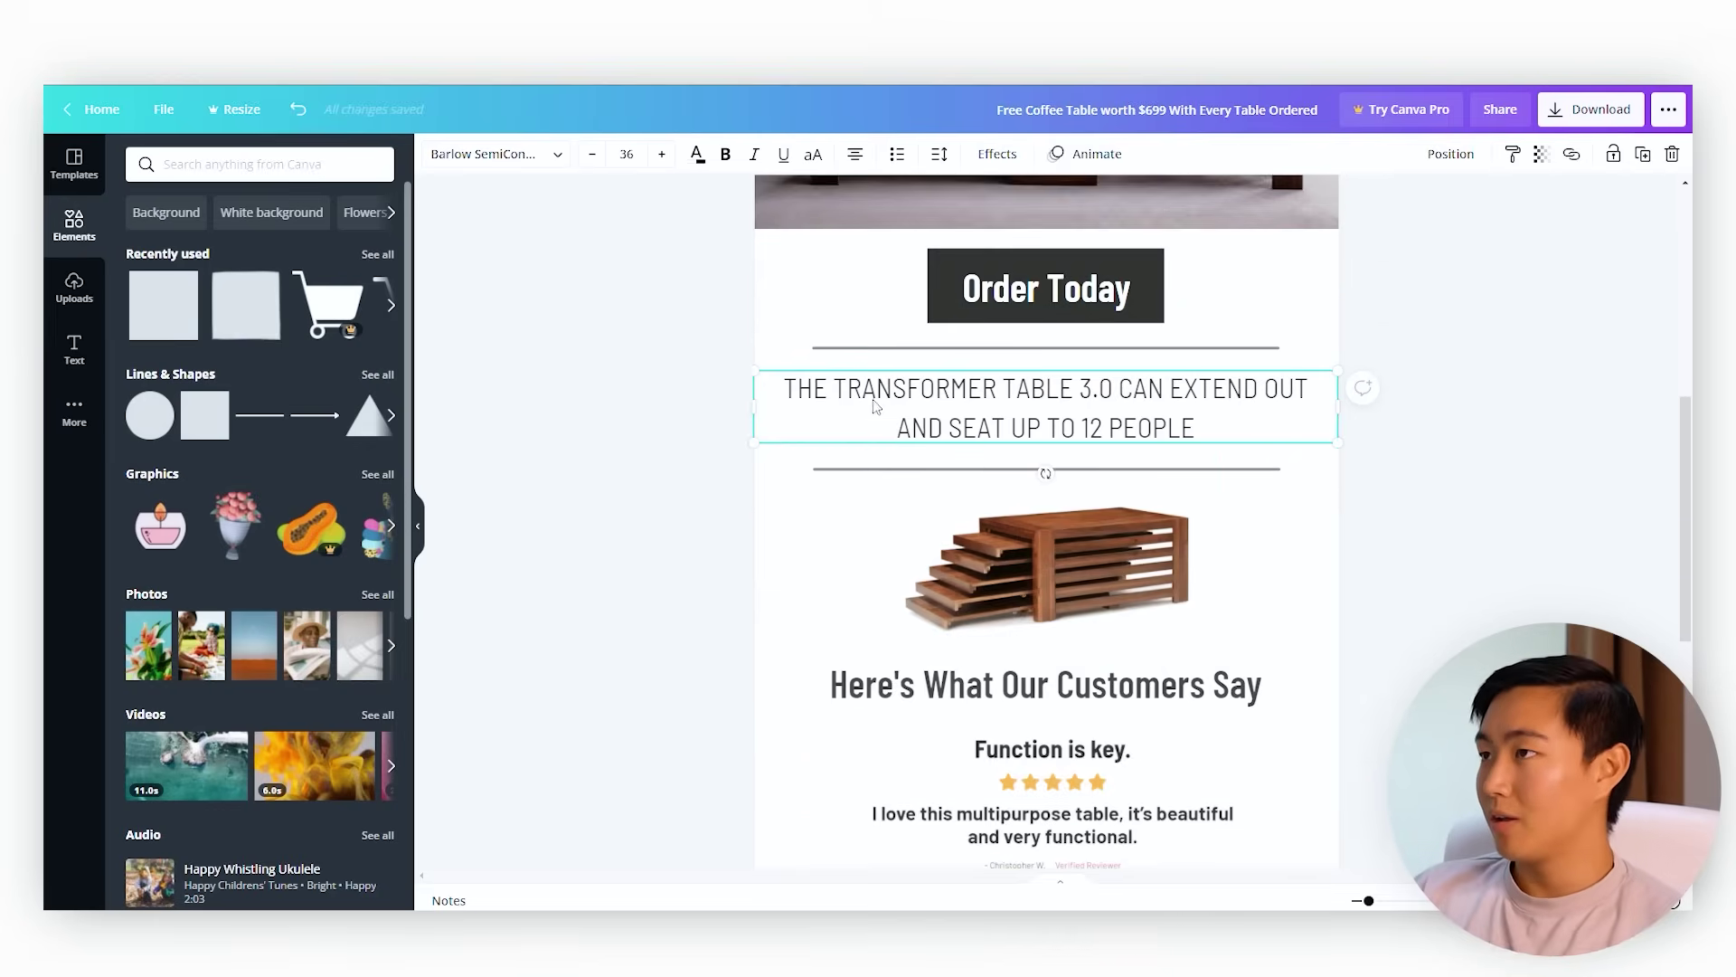
pyautogui.scroll(-7, 832, 425)
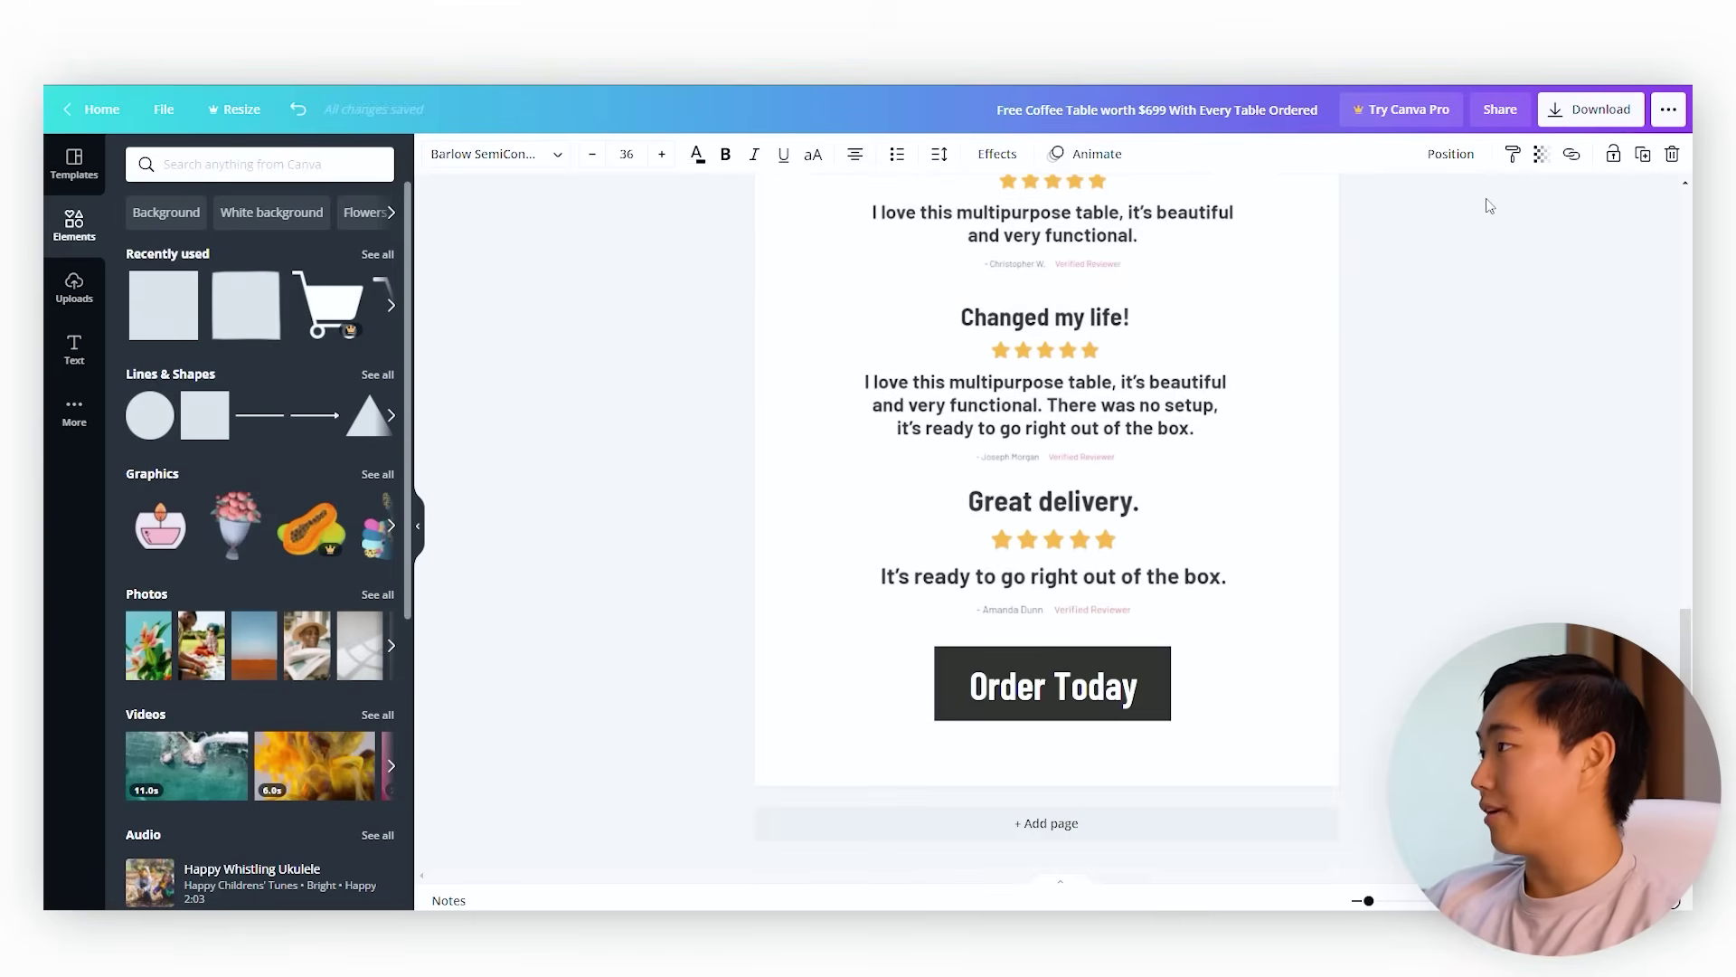
# - Download the finished email design as a PNG
pyautogui.click(1567, 116)
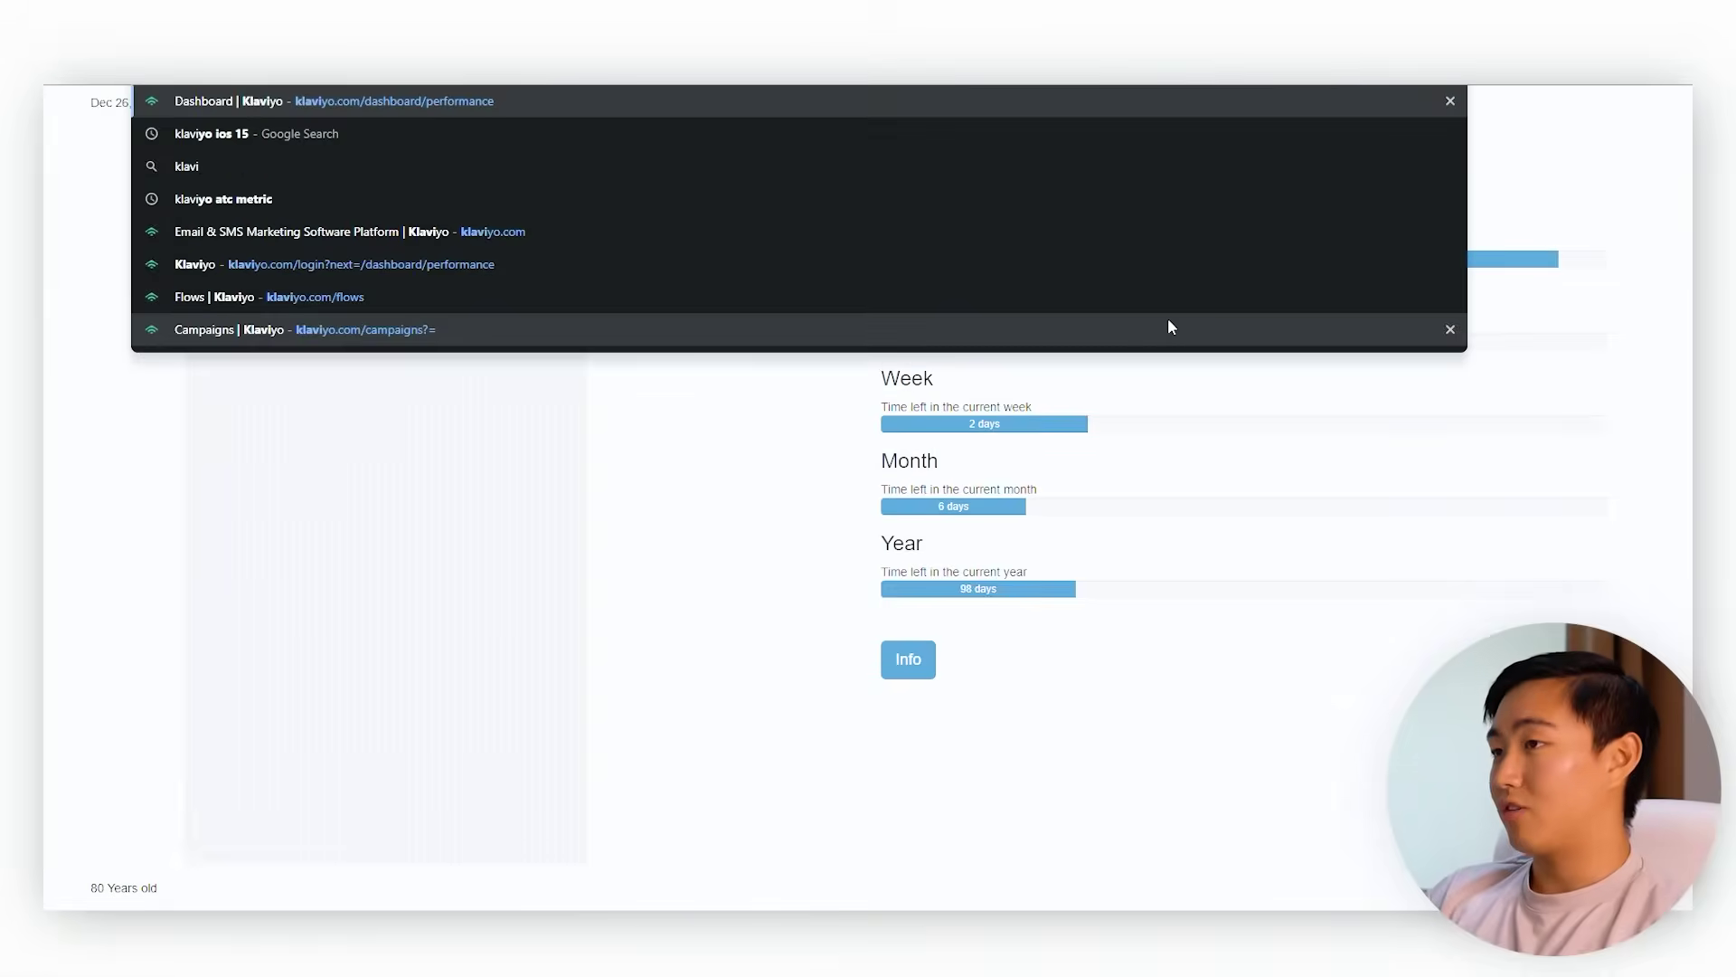
# - Go to the Klaviyo Campaigns page
pyautogui.click(1168, 328)
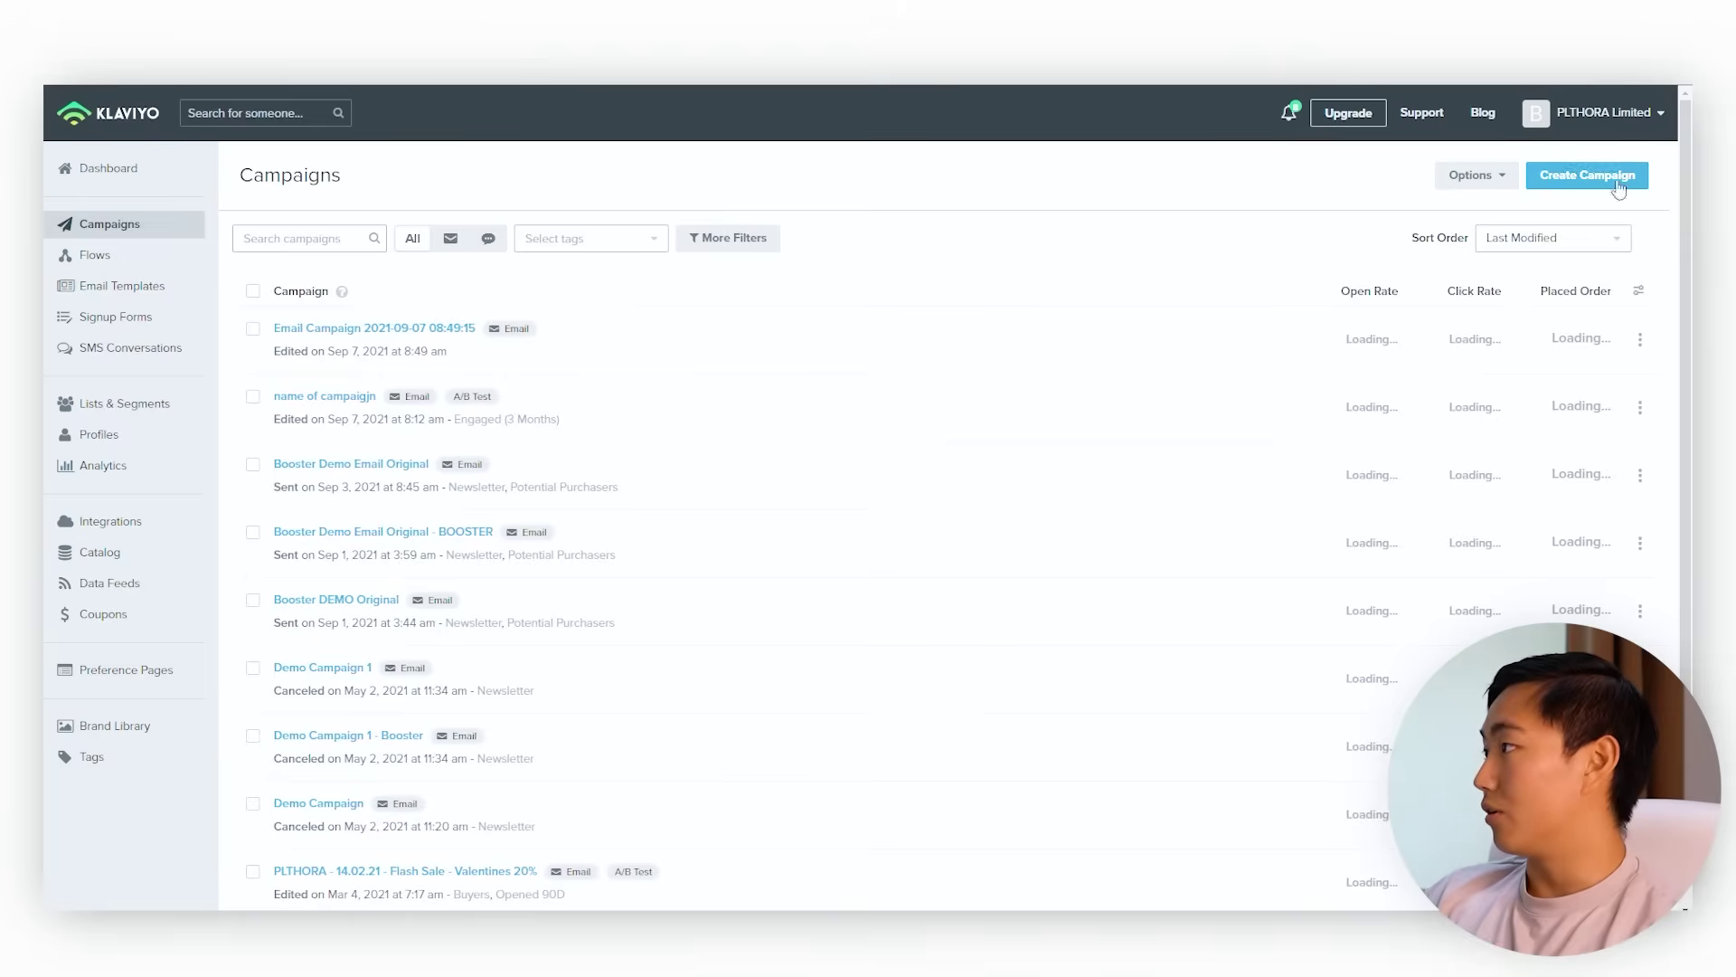
# - Create a new email campaign and rename it TEST 1
pyautogui.click(1587, 174)
pyautogui.click(1035, 418)
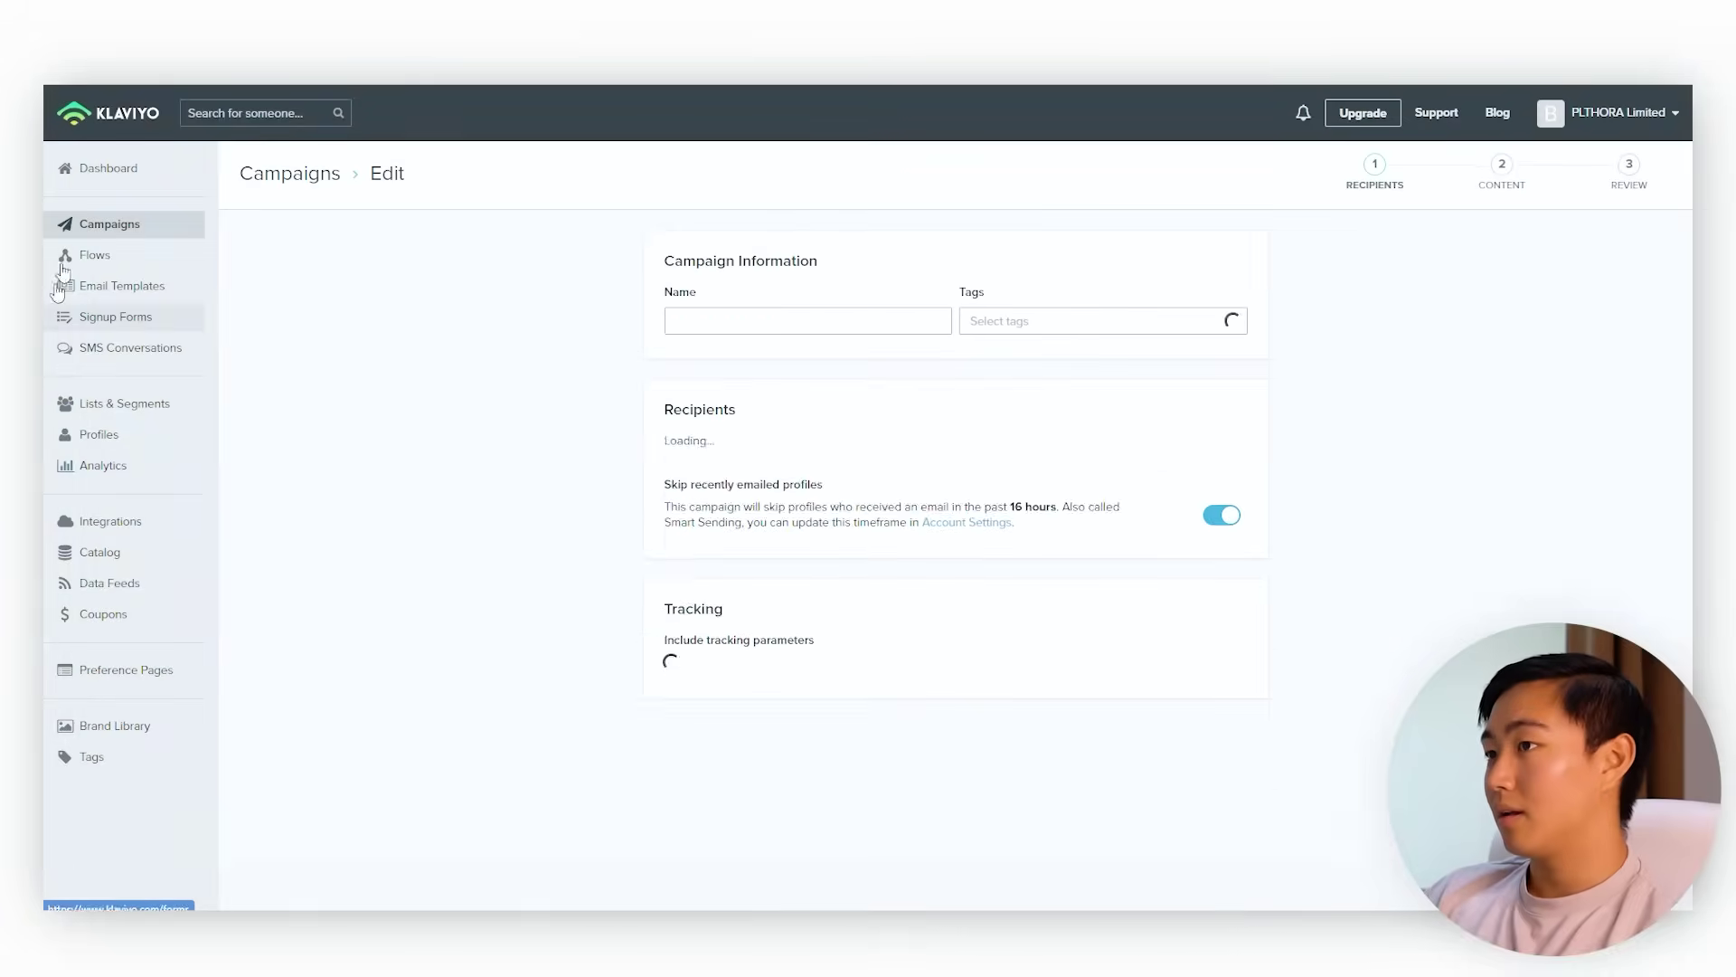
pyautogui.click(873, 320)
pyautogui.hotkey('ctrl', 'a')
pyautogui.press('BackSpace')
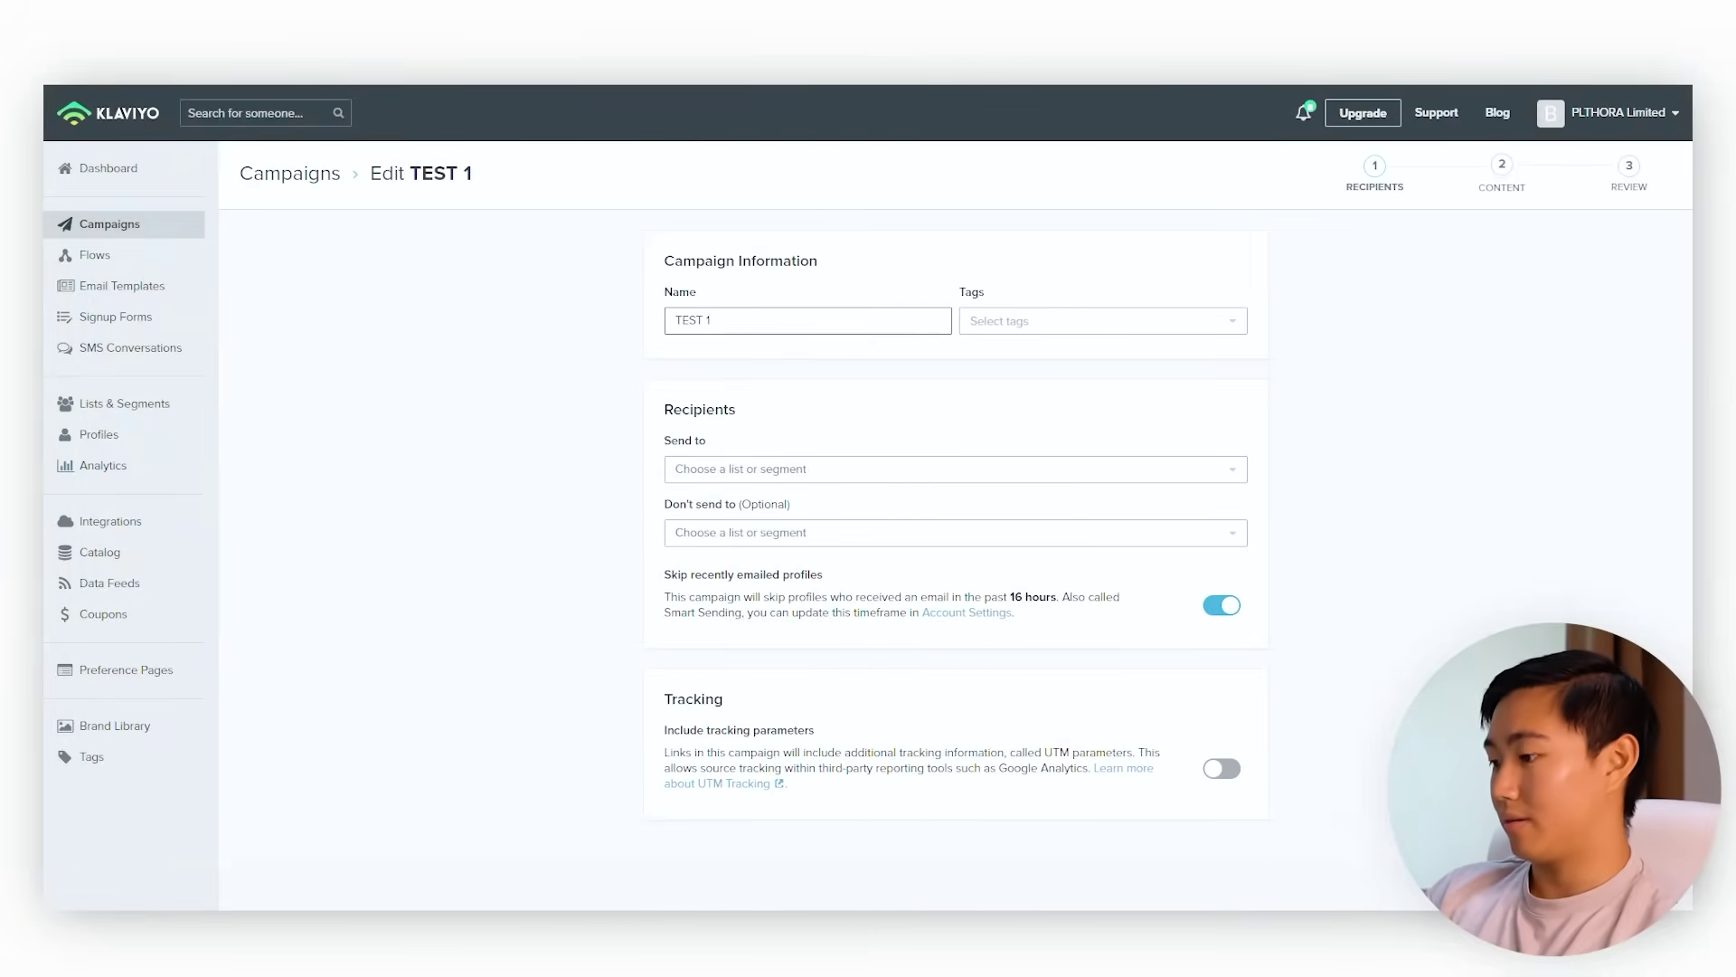
# - Set the campaign's recipients to the Unengaged (3 Months) list
pyautogui.click(841, 468)
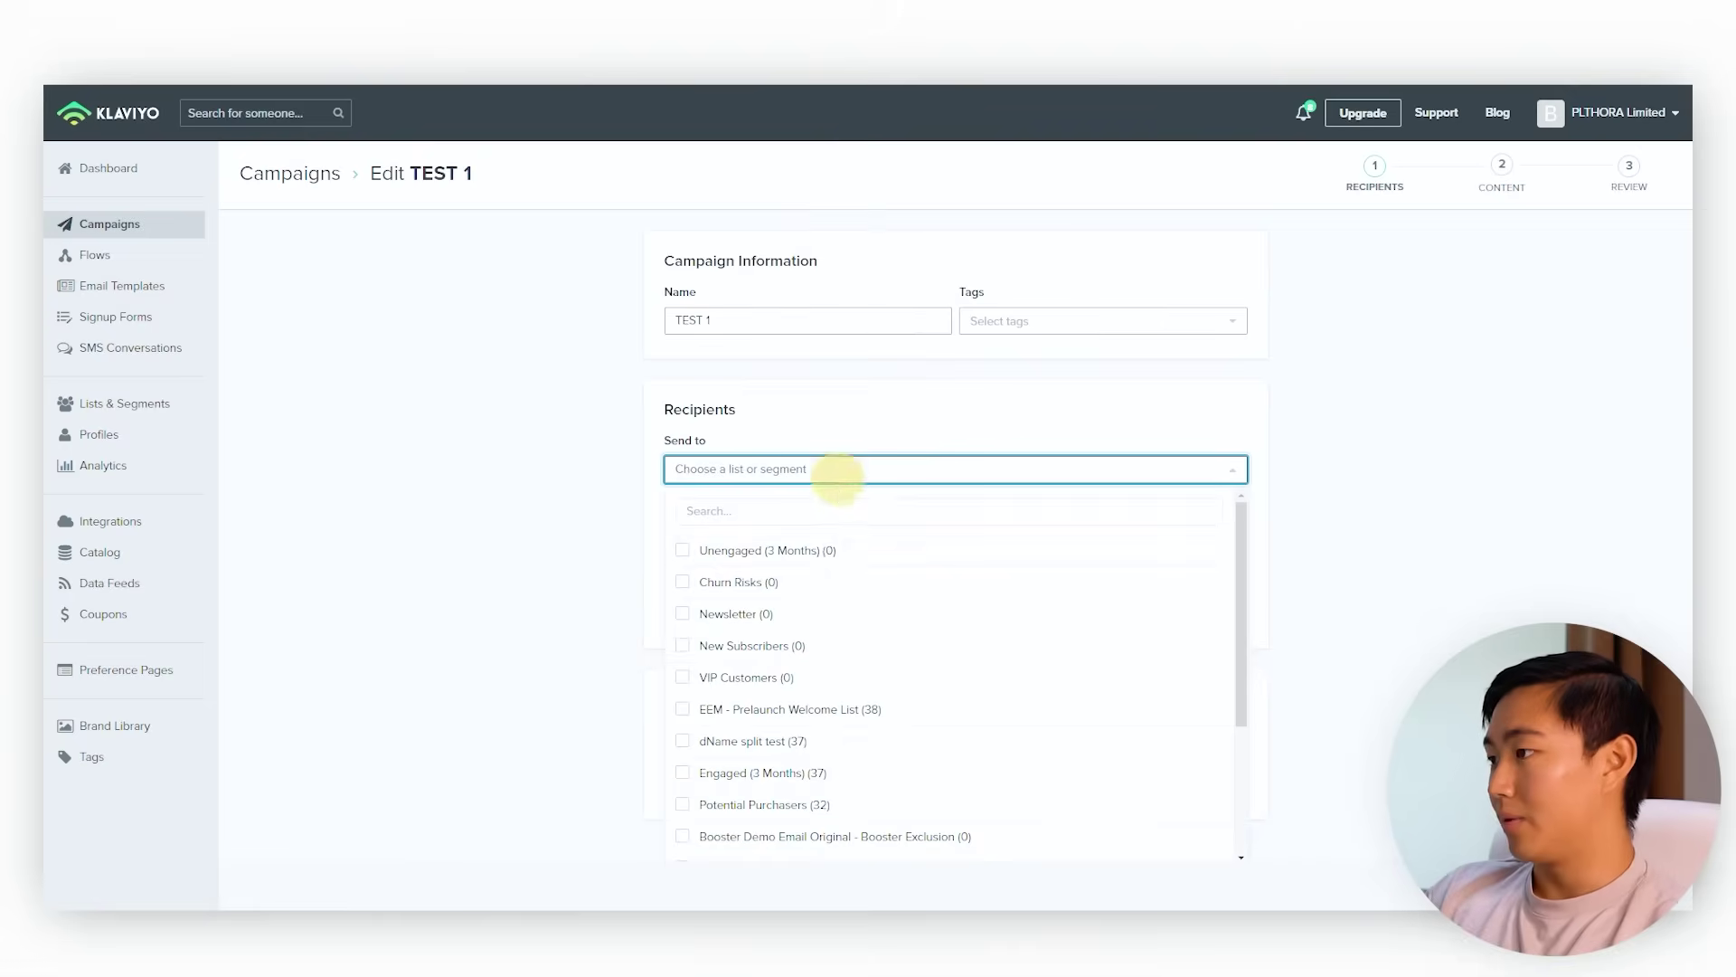
pyautogui.click(825, 555)
pyautogui.click(1402, 565)
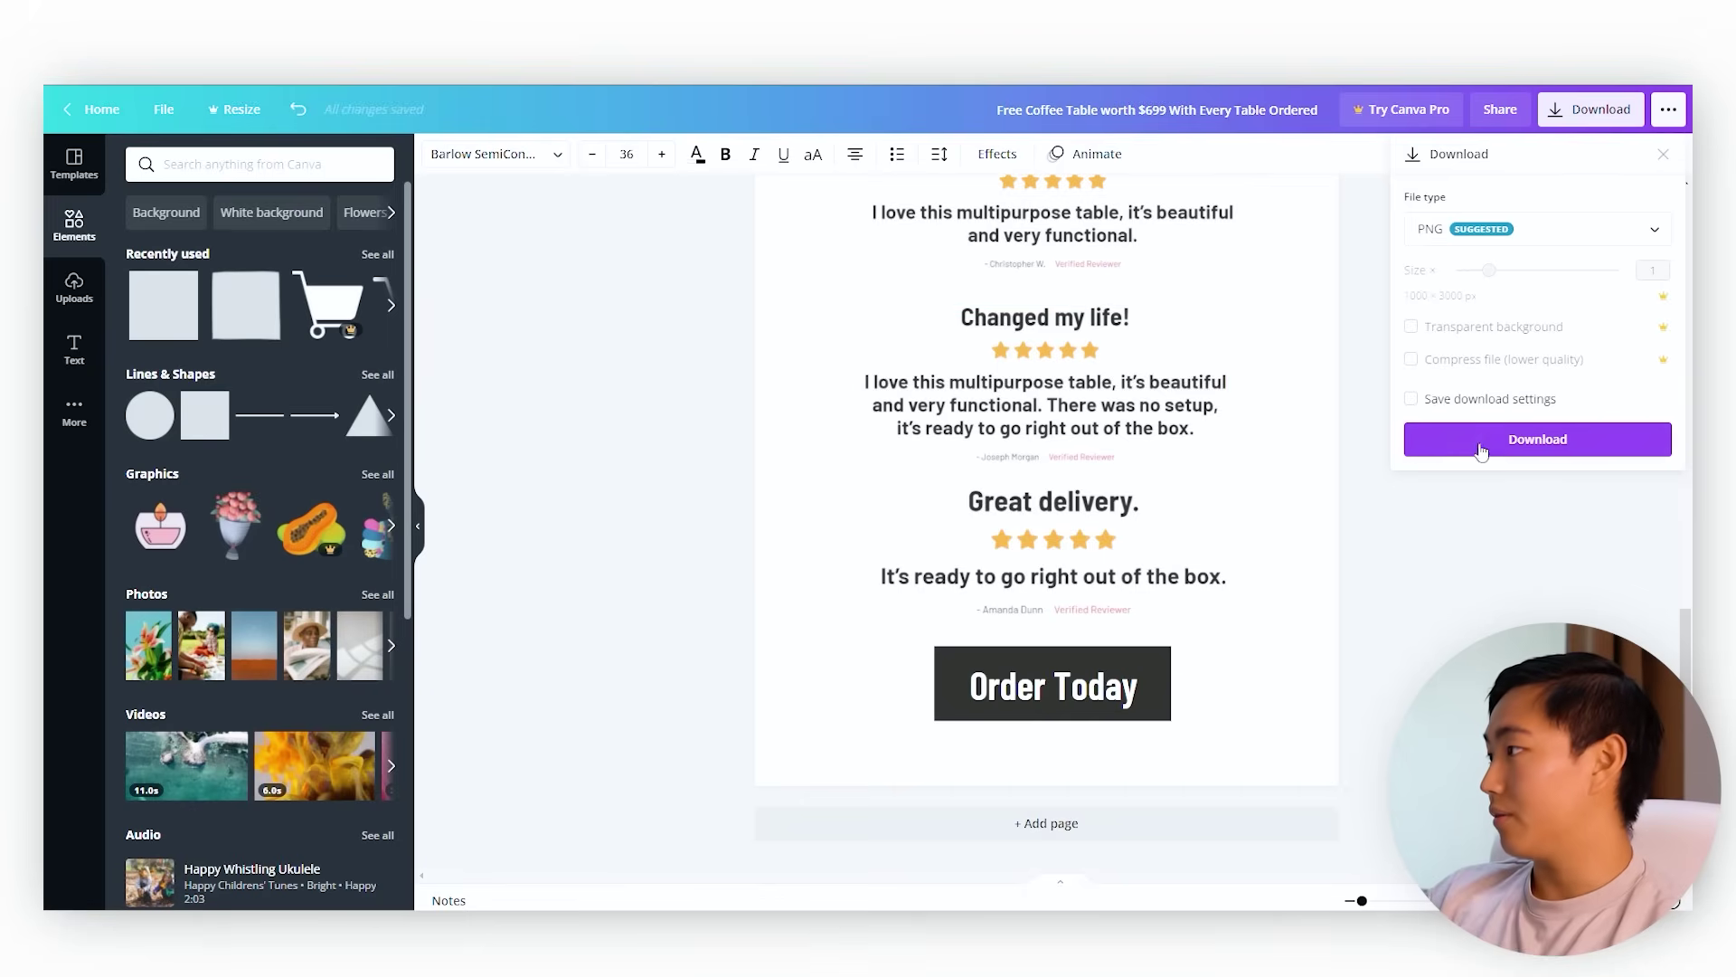
# - Enter 'awd' as the subject line and start from the Basic 1 Column drag-and-drop template
pyautogui.click(1481, 443)
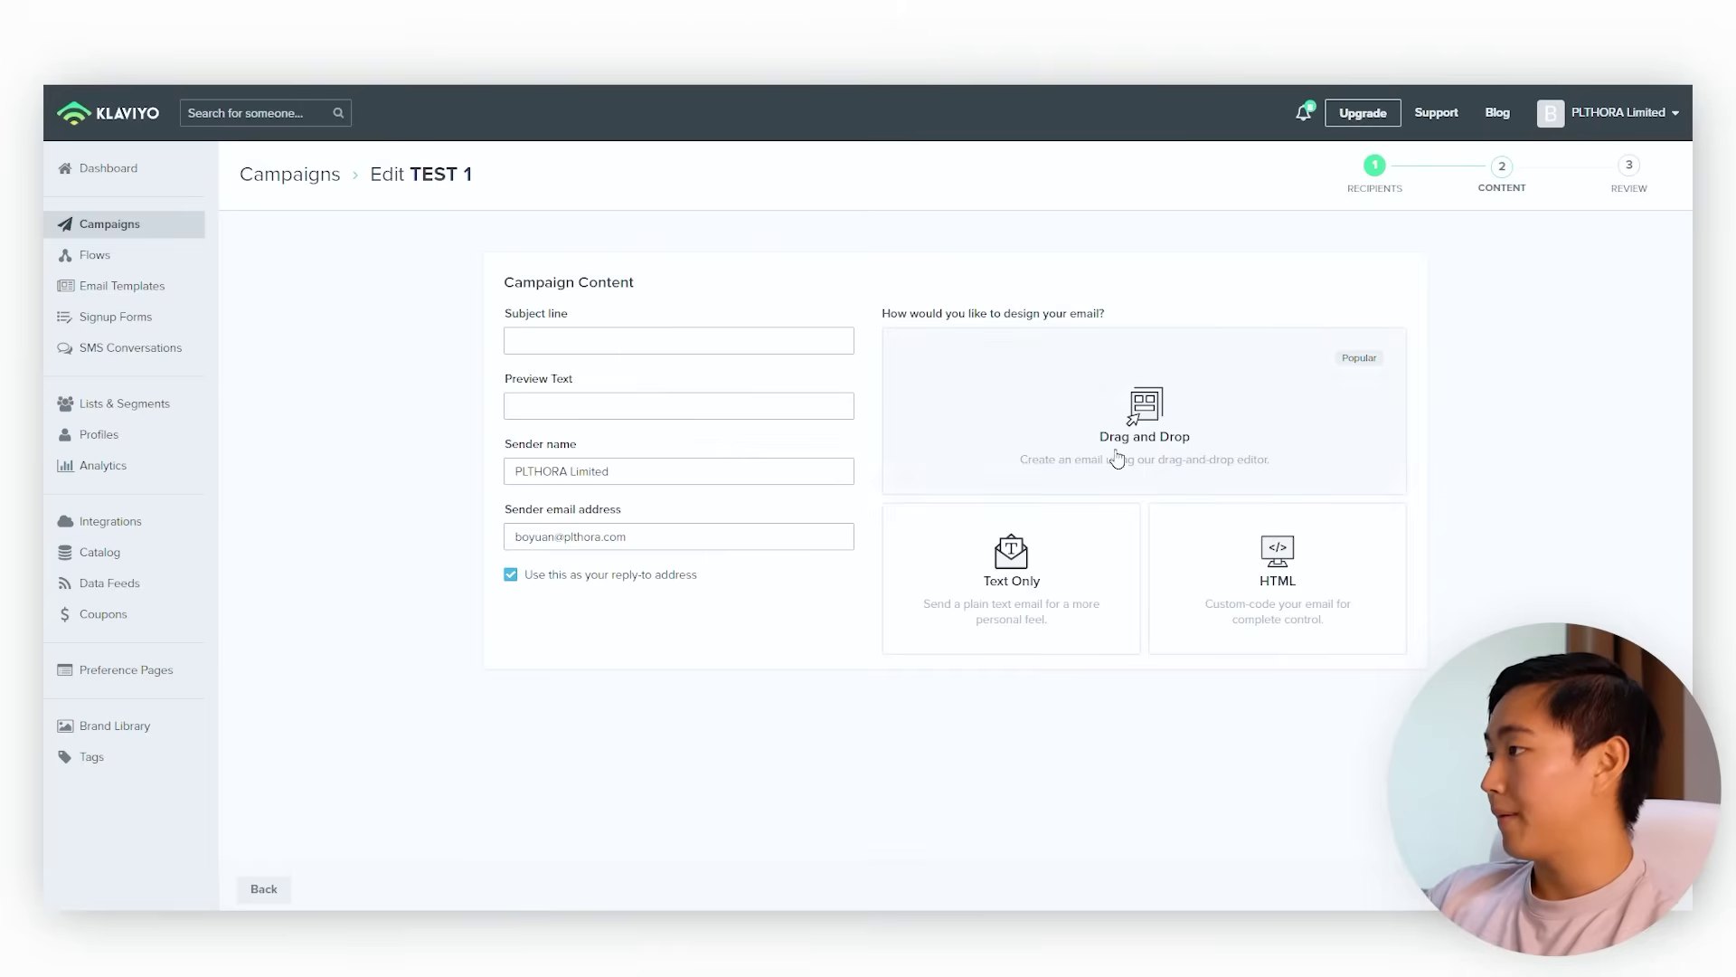
pyautogui.click(720, 340)
pyautogui.write('awd')
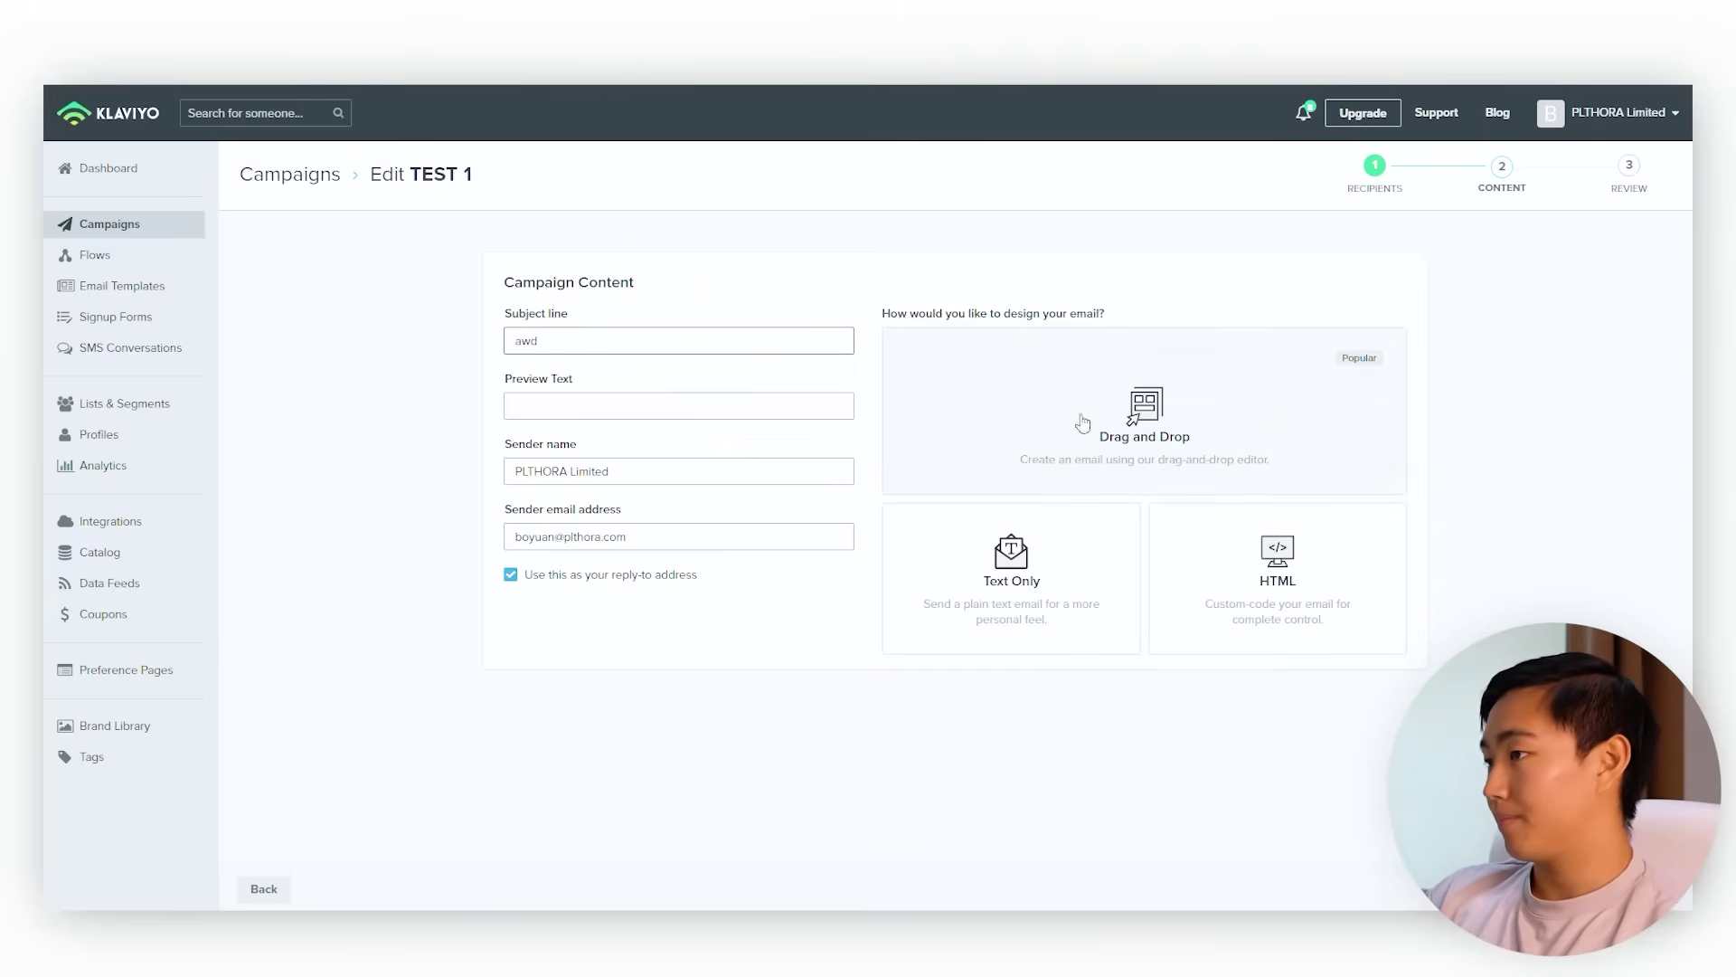
pyautogui.click(1258, 422)
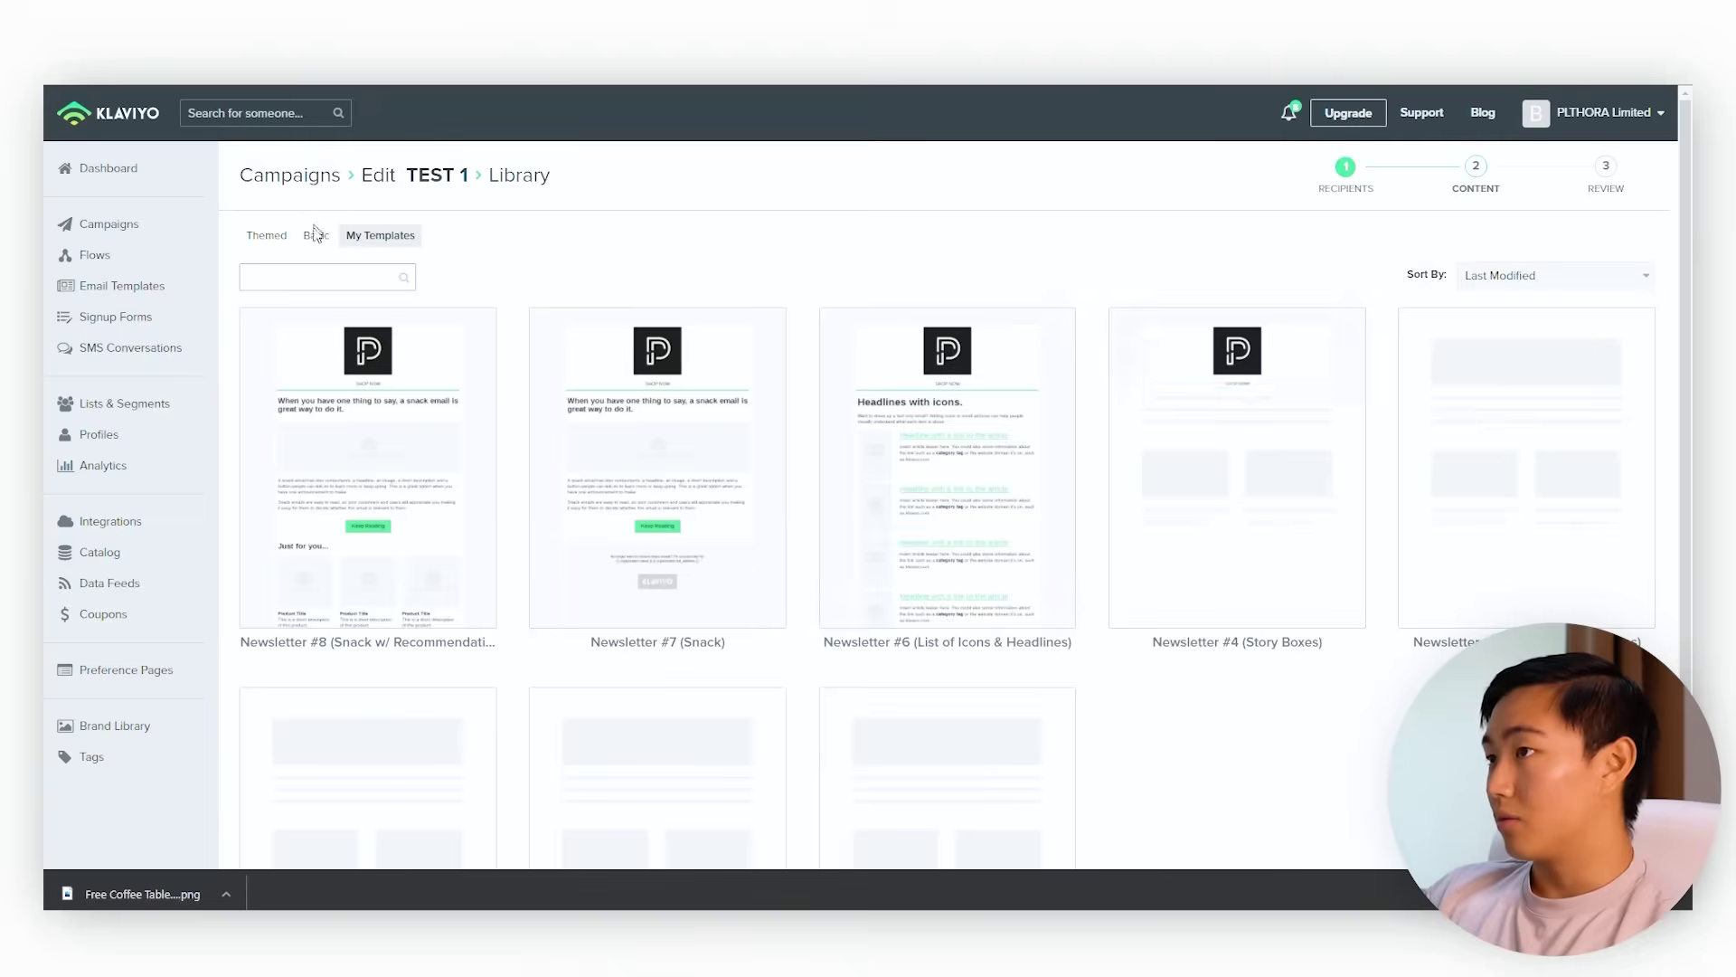
pyautogui.click(316, 237)
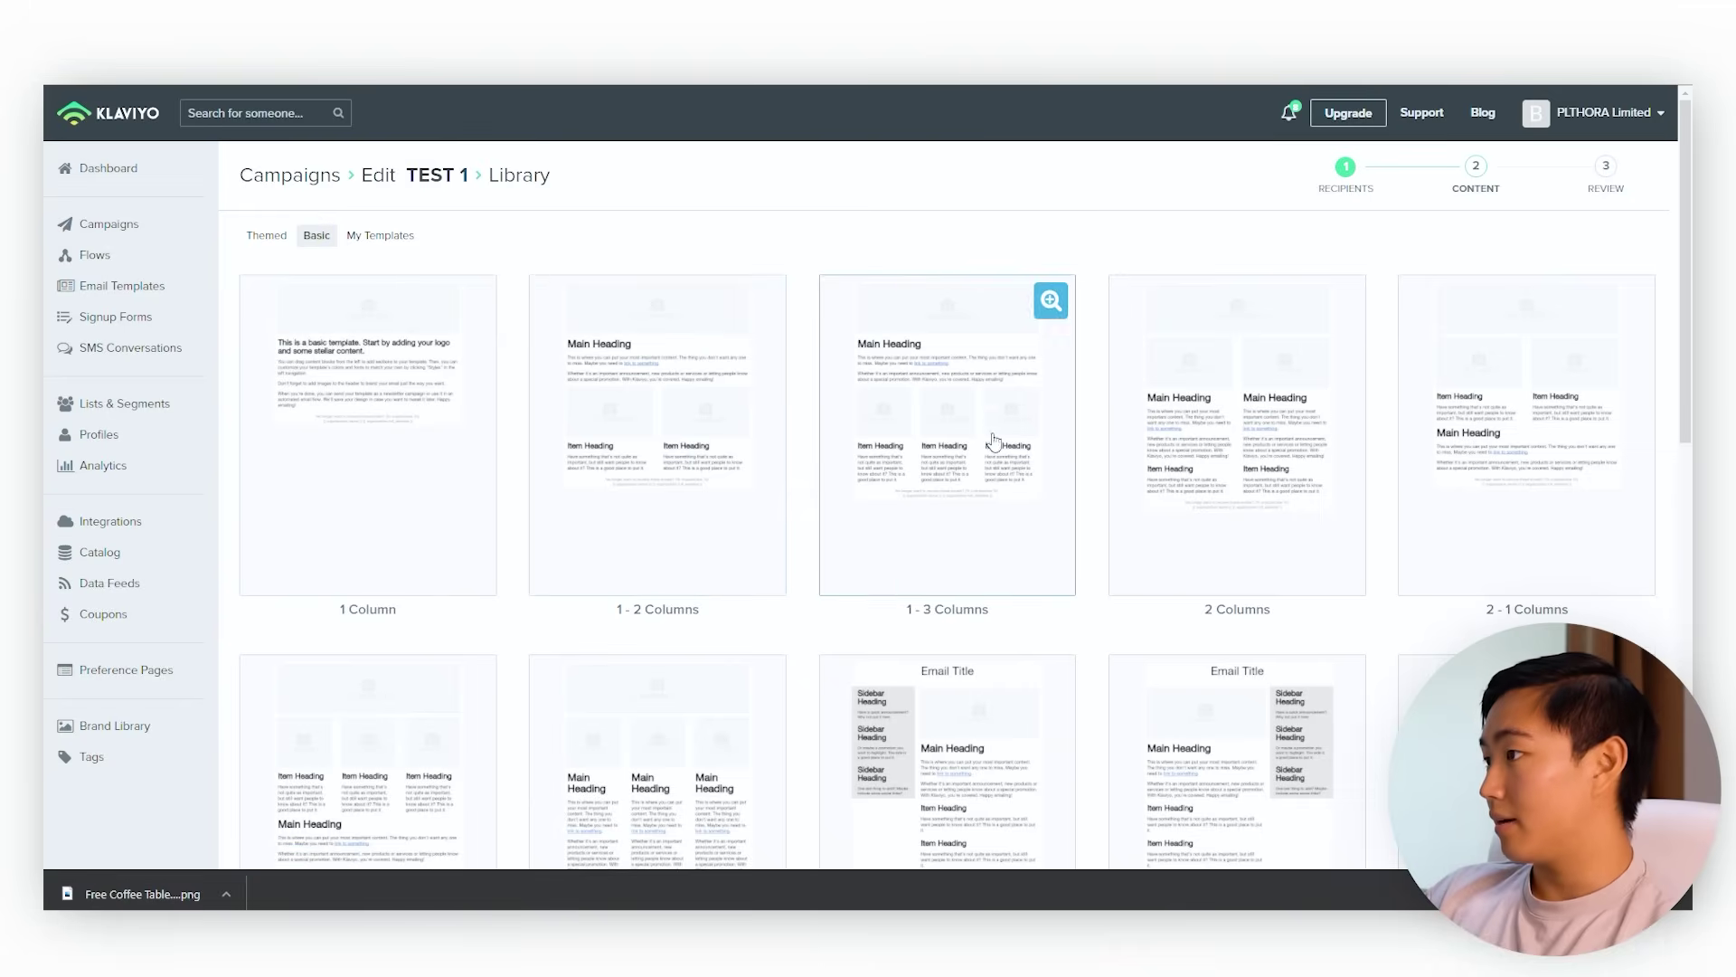
pyautogui.scroll(-10, 991, 443)
pyautogui.scroll(10, 615, 484)
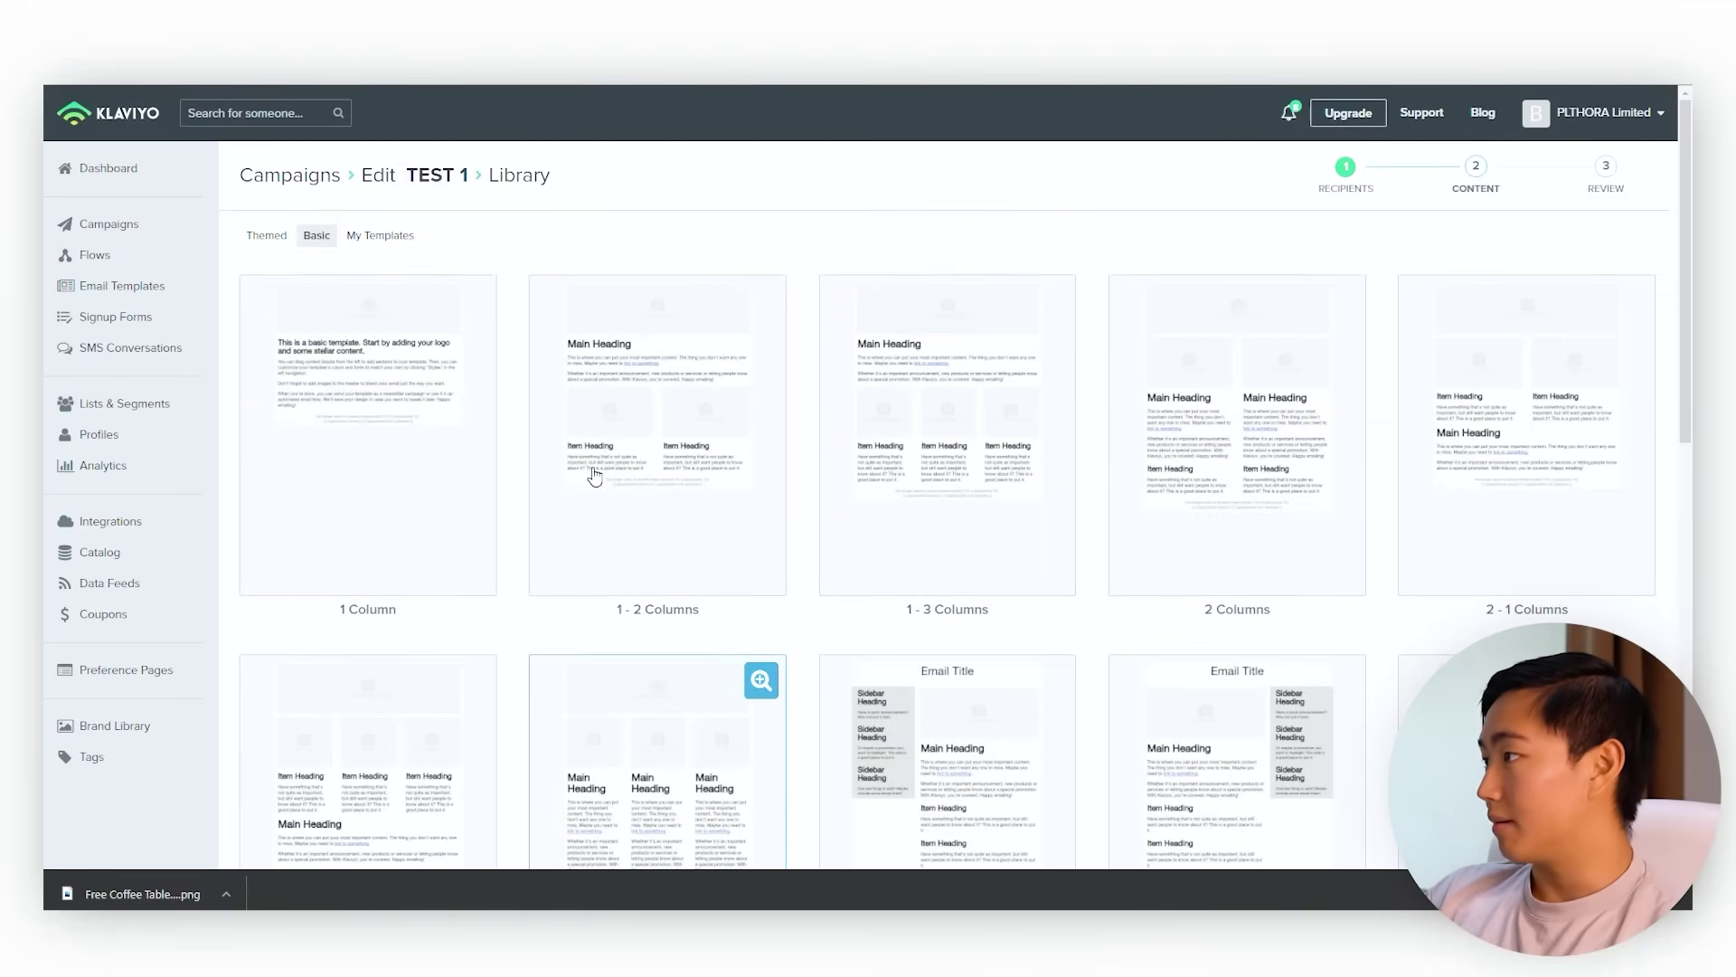
pyautogui.click(389, 380)
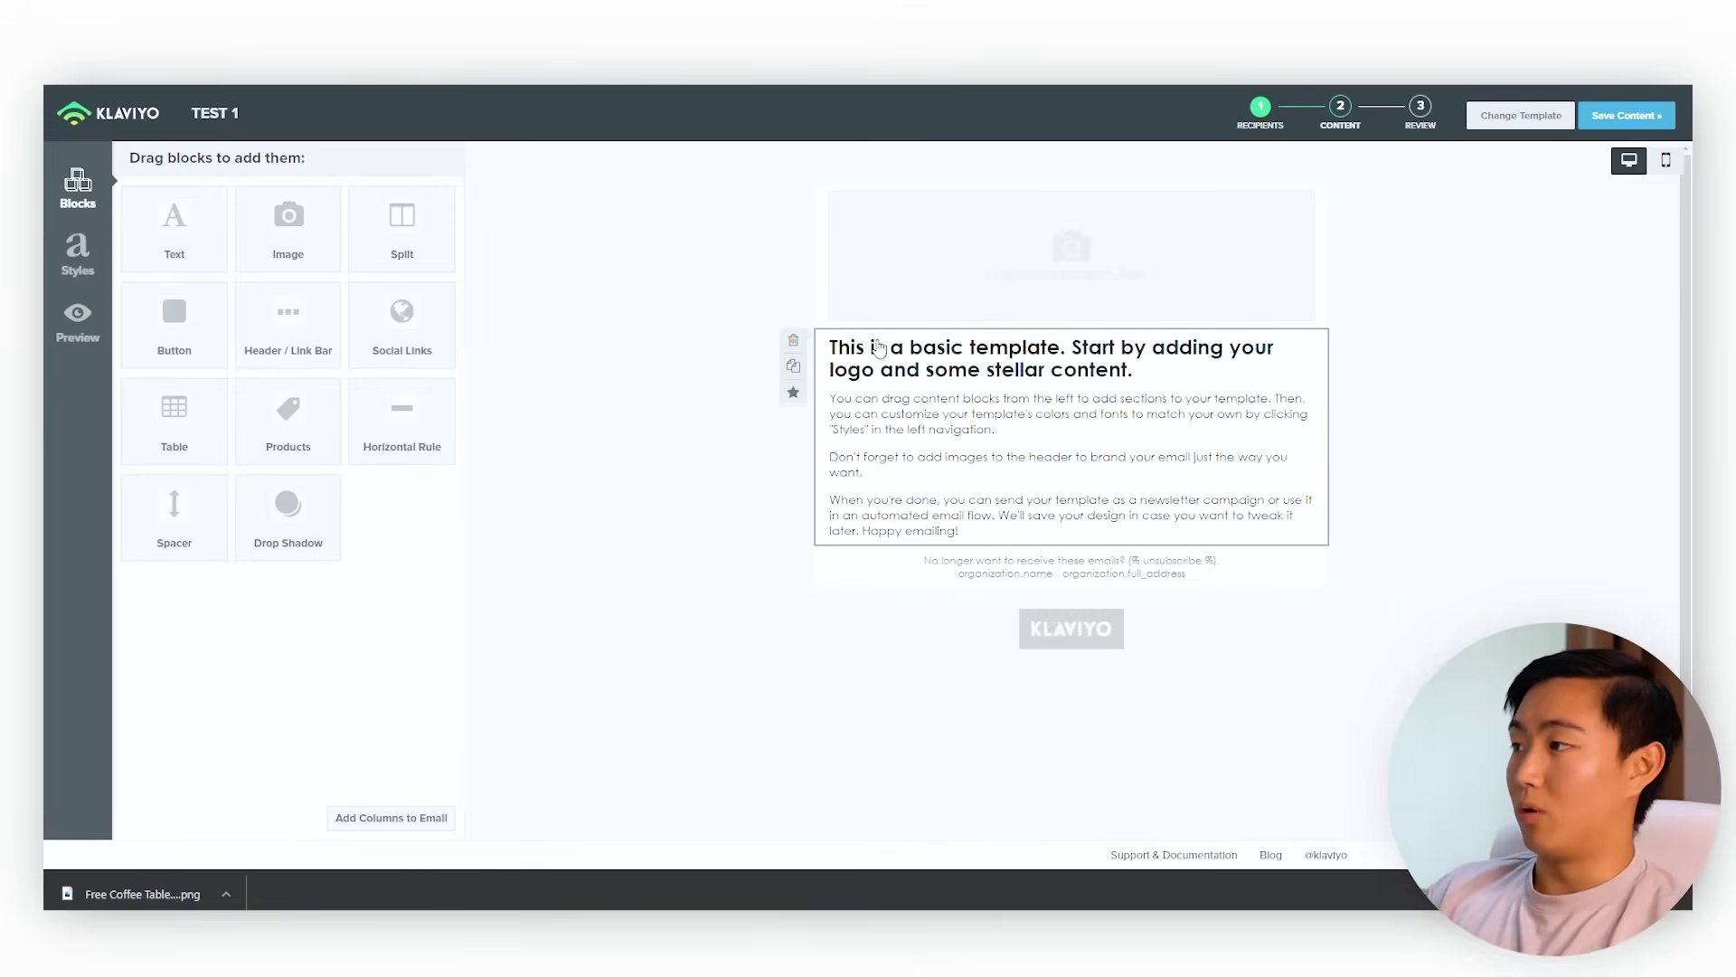
# - Delete all the placeholder copy in the template's text block
pyautogui.click(888, 365)
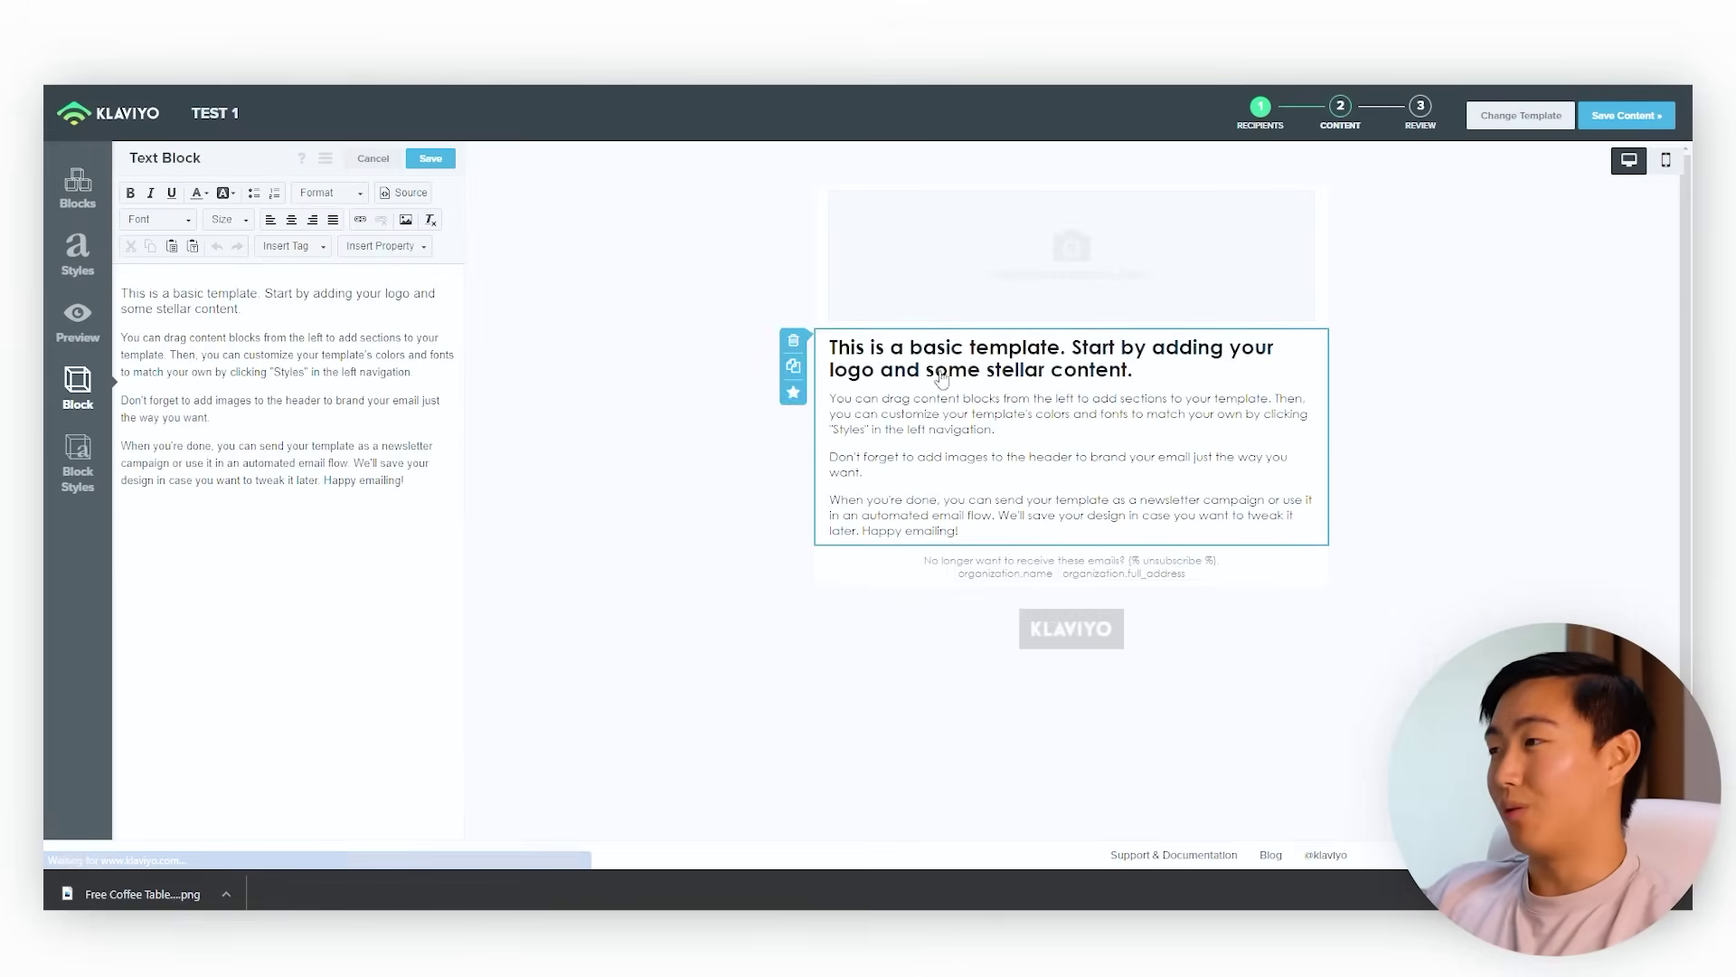
pyautogui.rightClick(120, 351)
pyautogui.click(398, 375)
pyautogui.moveTo(407, 480); pyautogui.dragTo(83, 305)
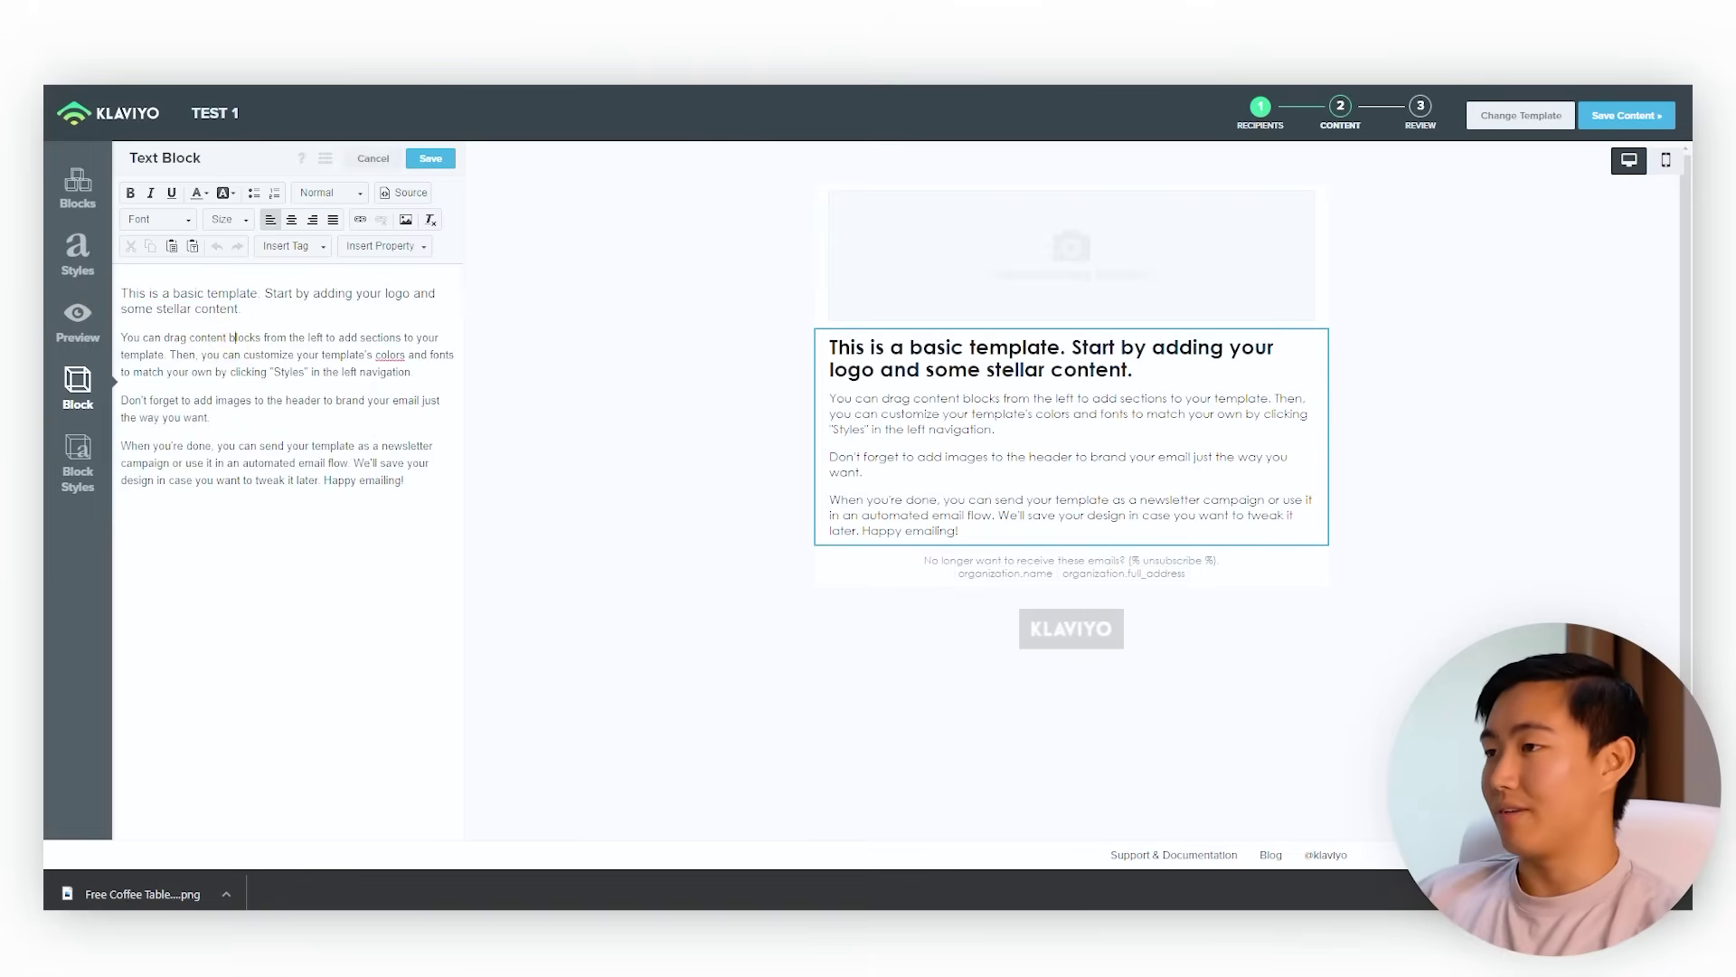
pyautogui.hotkey('ctrl', 'a')
pyautogui.press('BackSpace')
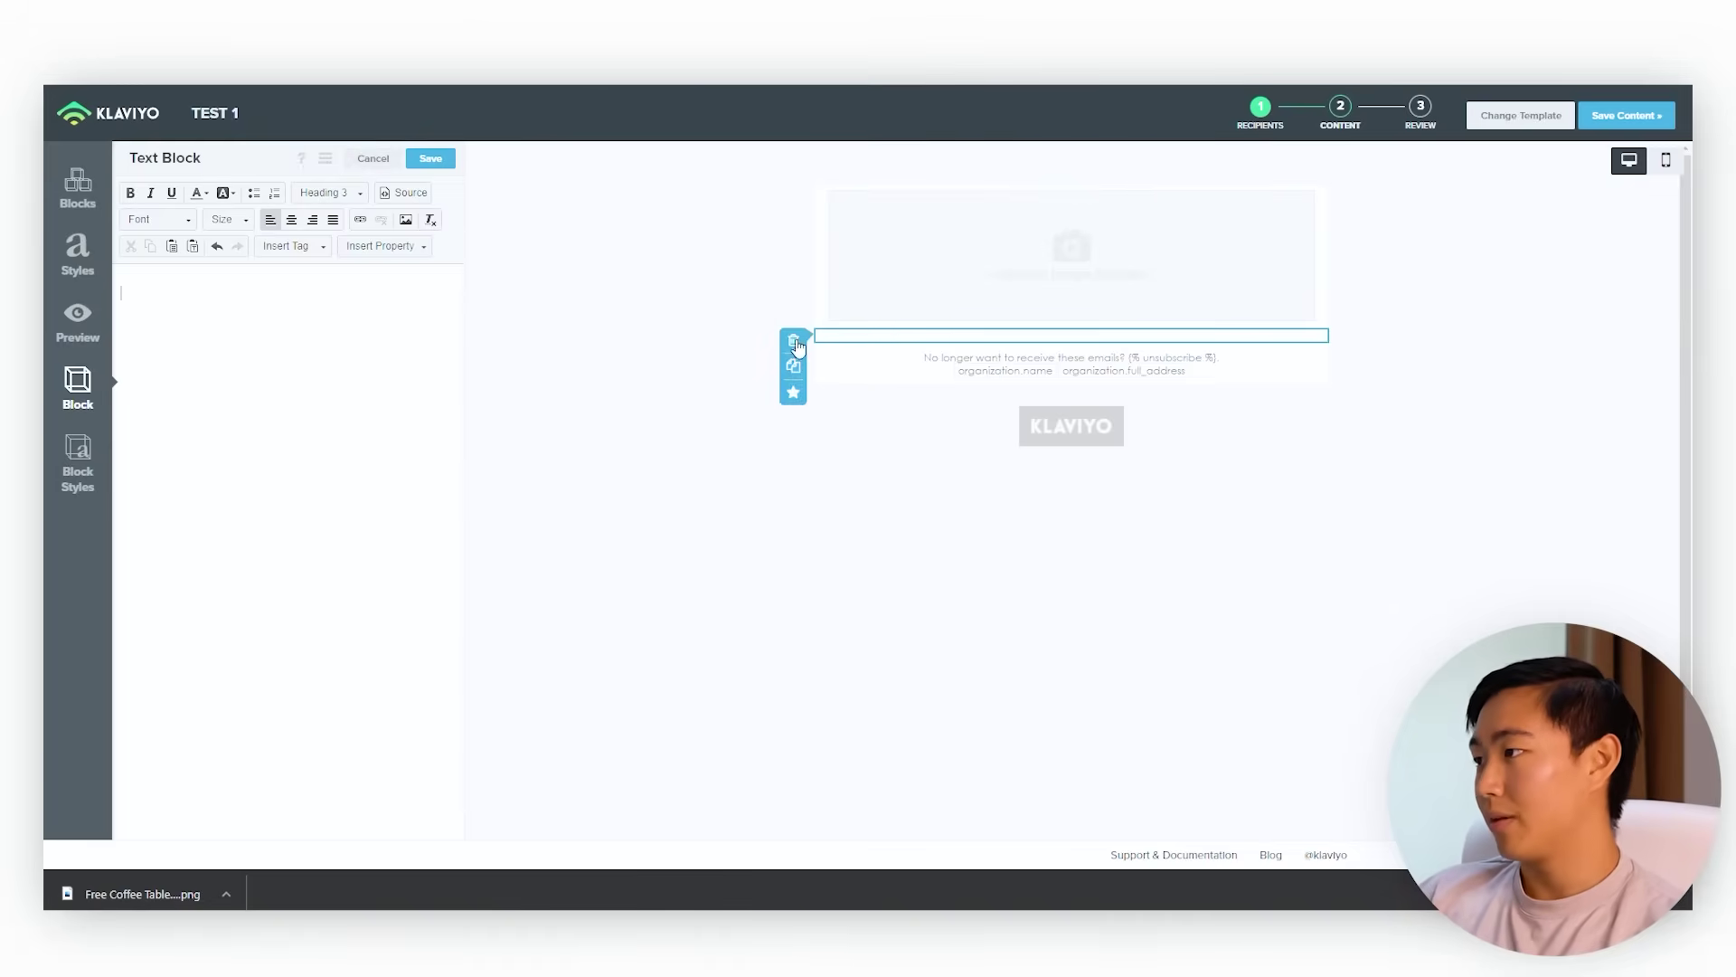
# - Remove the empty text block and upload the downloaded coffee-table design as the email image
pyautogui.click(796, 345)
pyautogui.click(1066, 287)
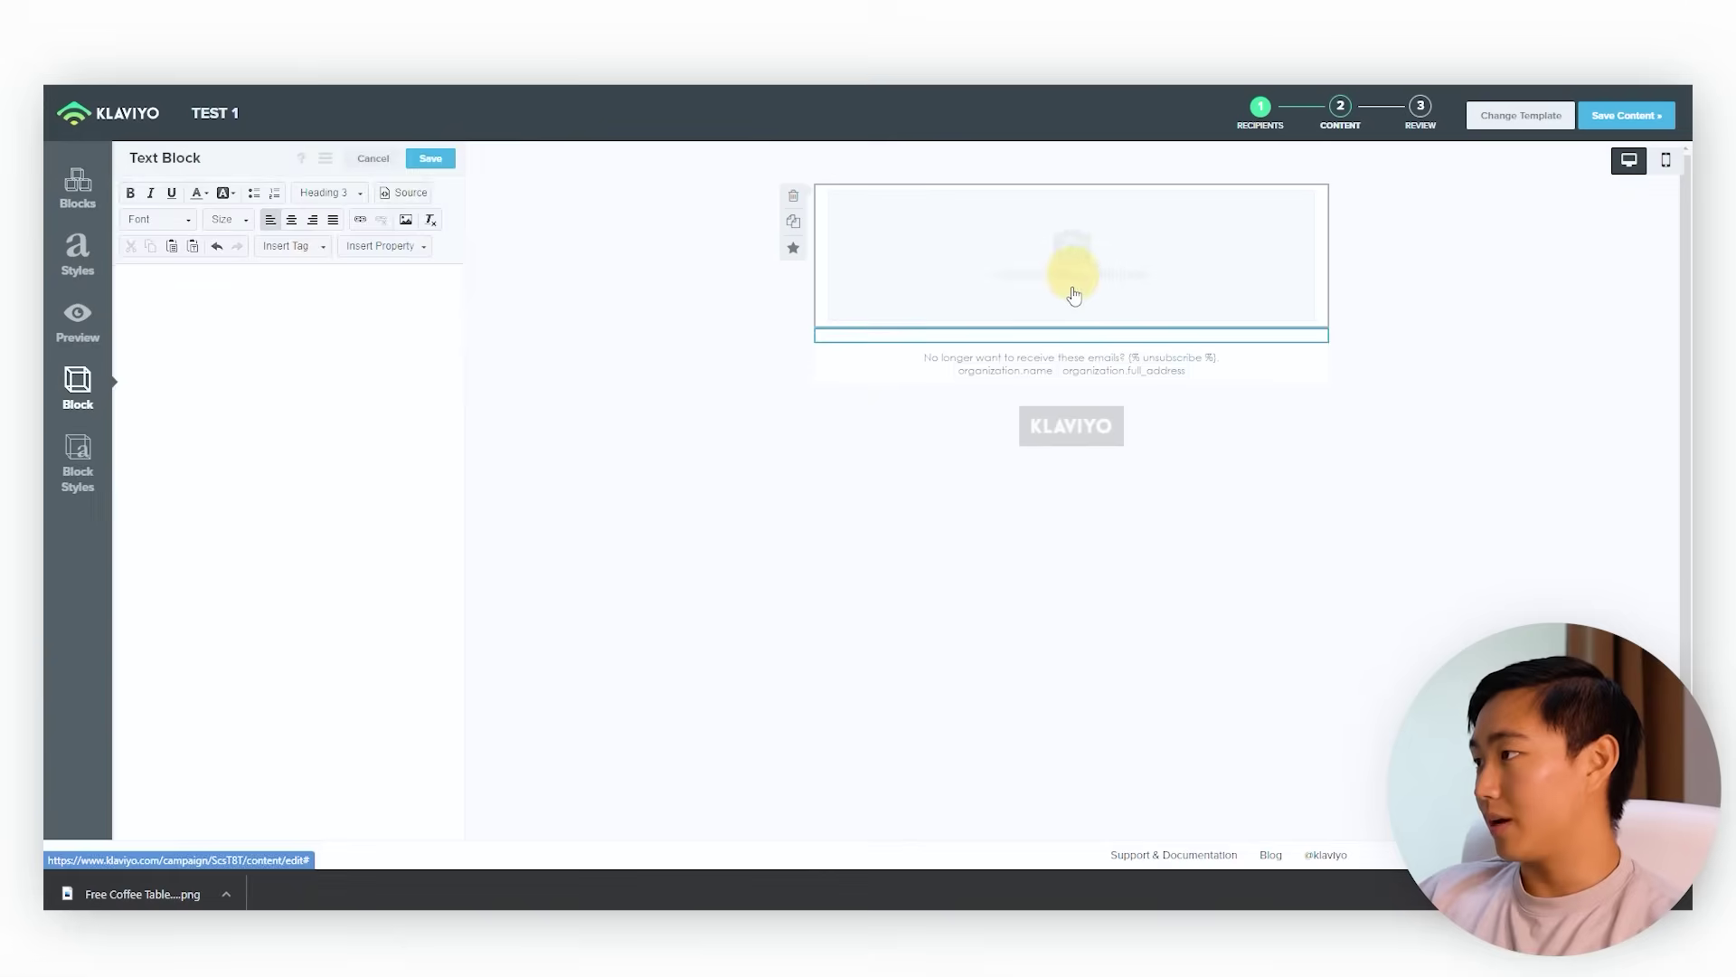
pyautogui.click(910, 234)
pyautogui.click(515, 267)
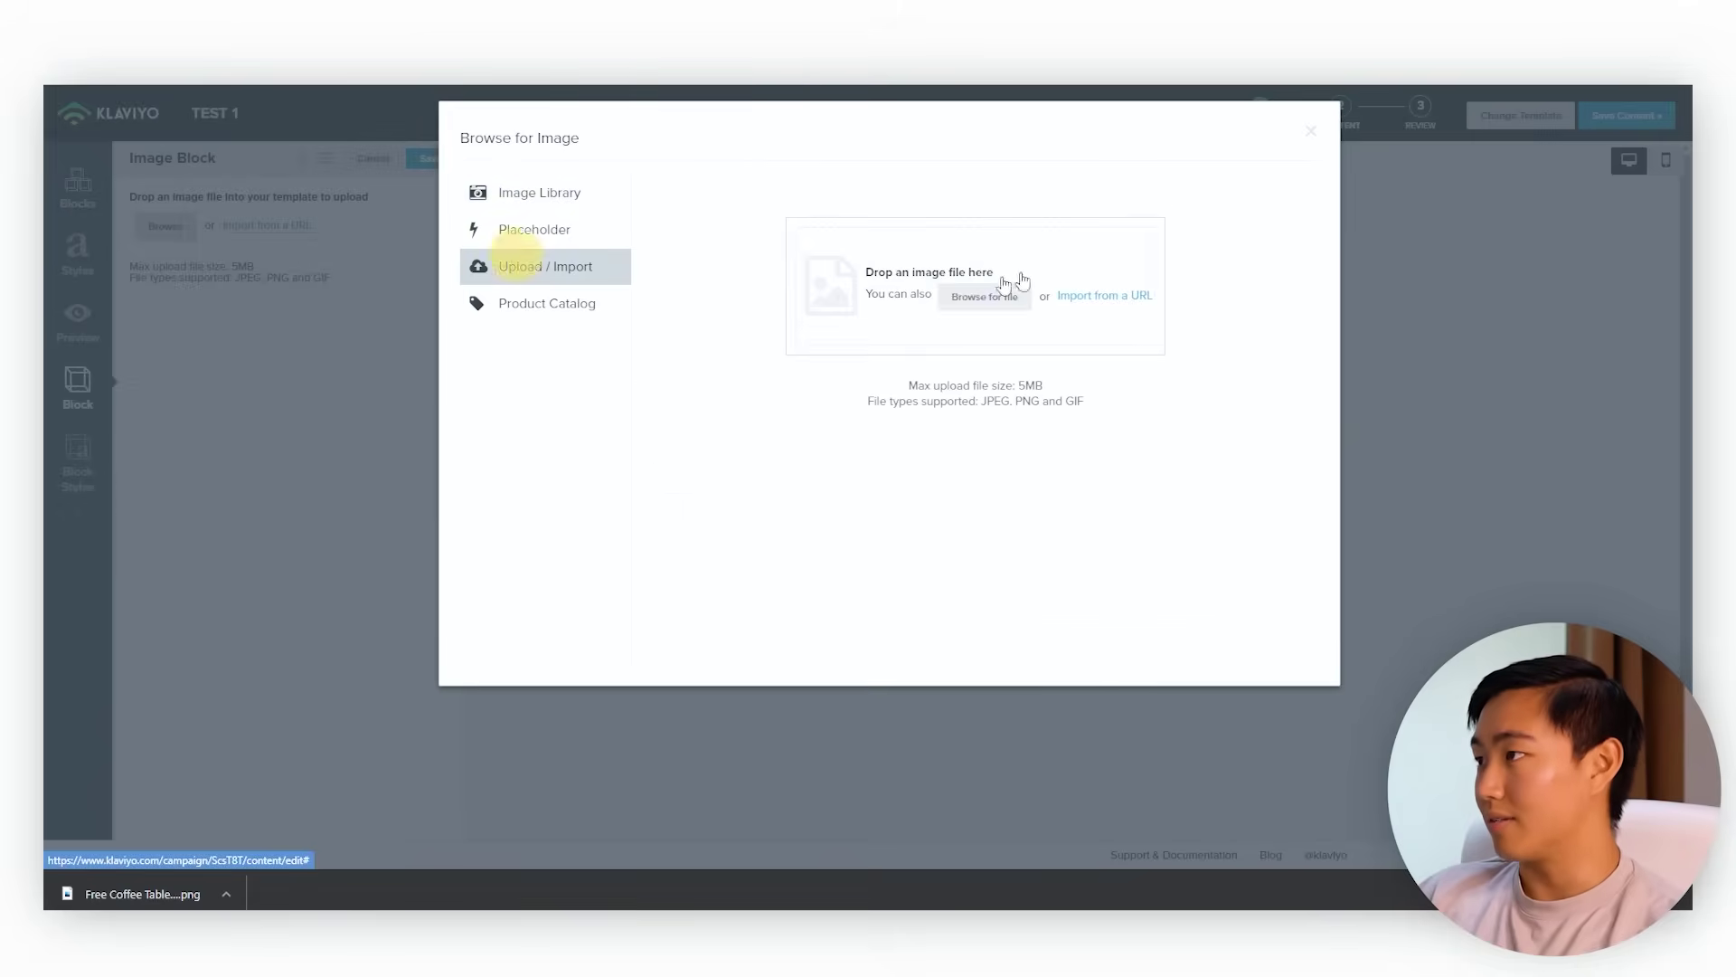
pyautogui.click(958, 296)
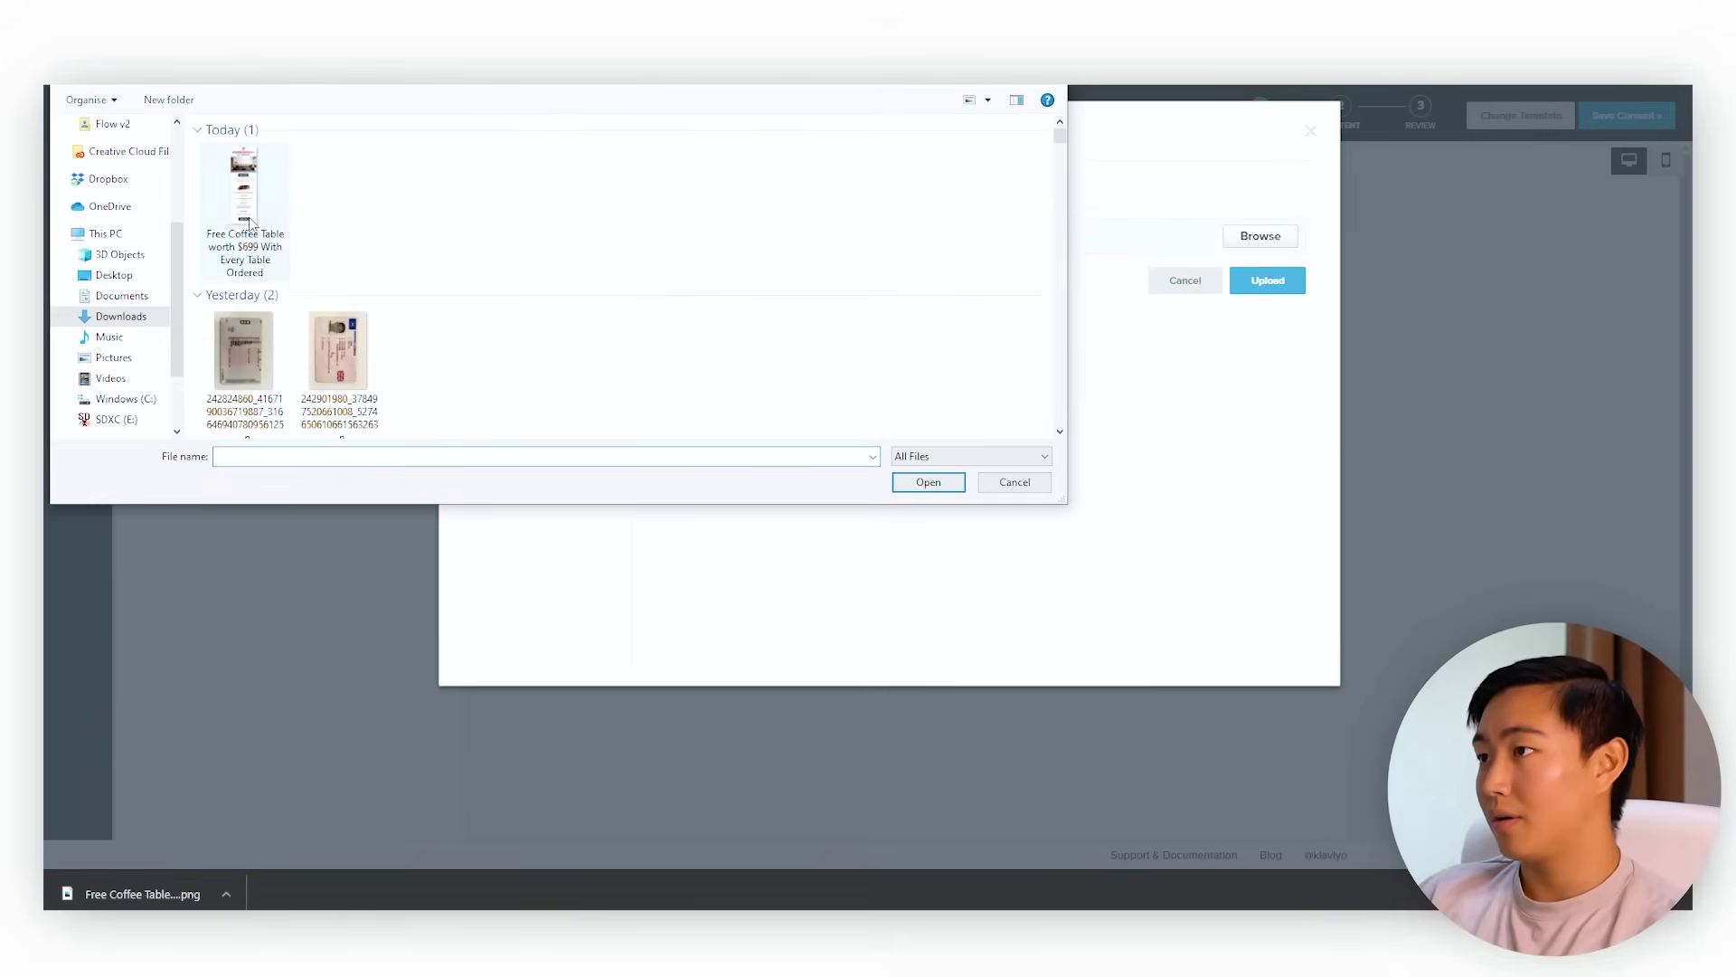
pyautogui.doubleClick(264, 206)
pyautogui.click(1271, 284)
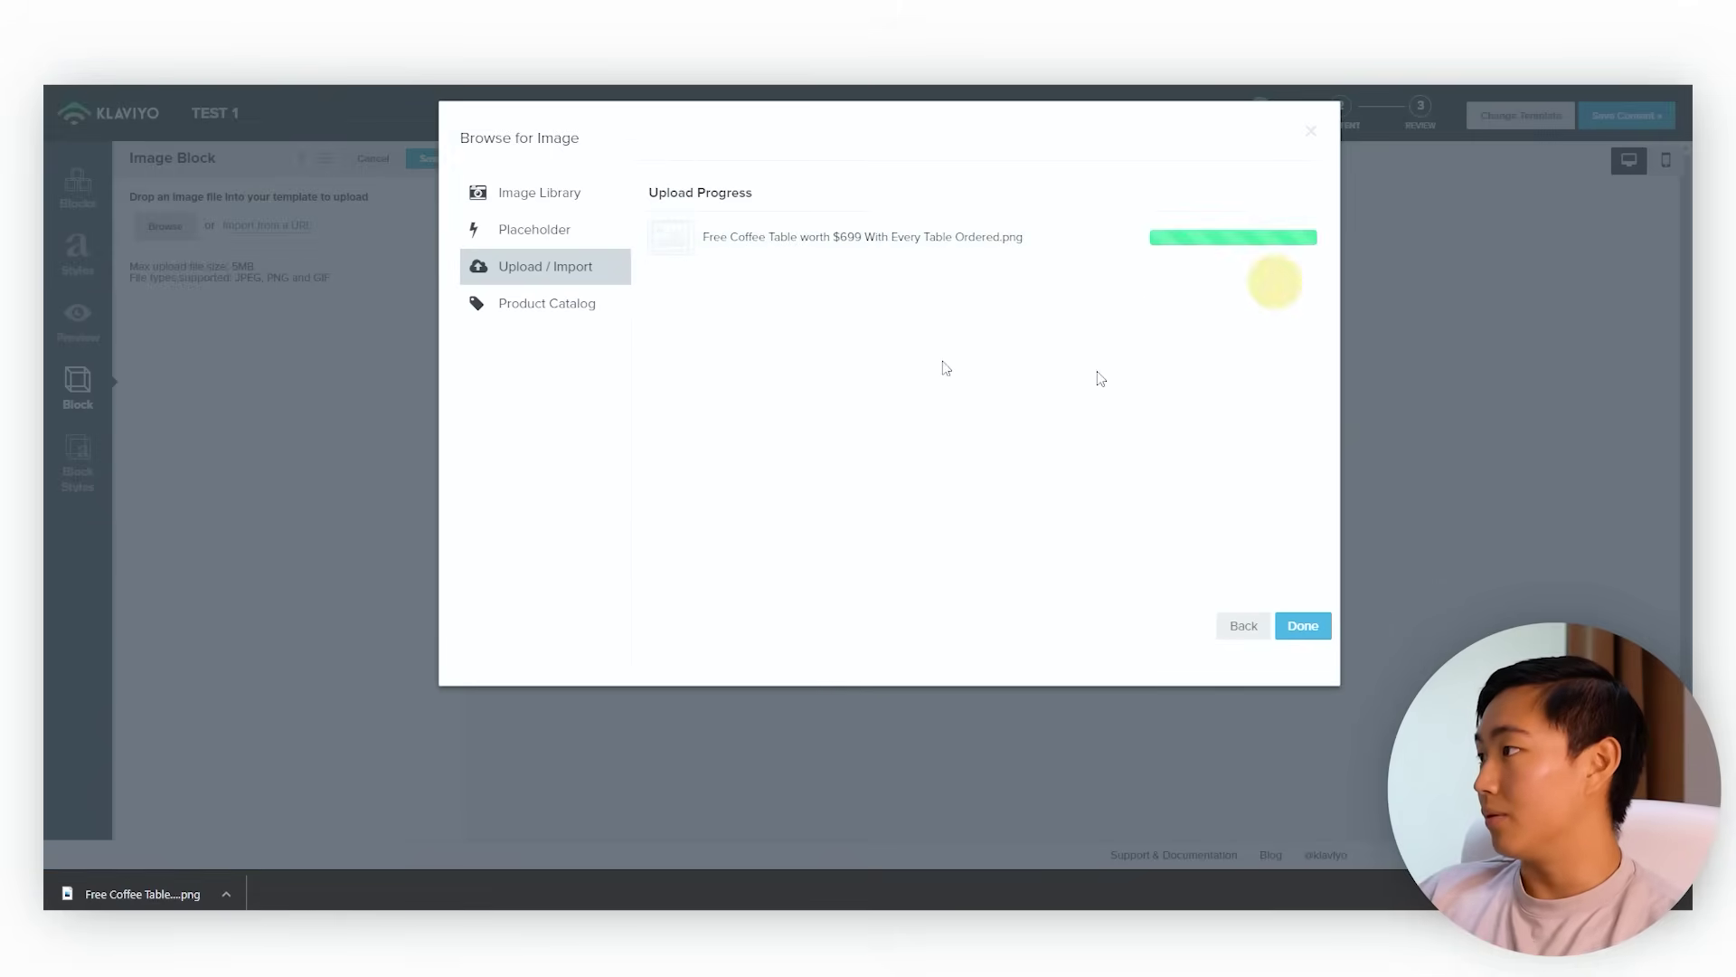
pyautogui.click(1327, 633)
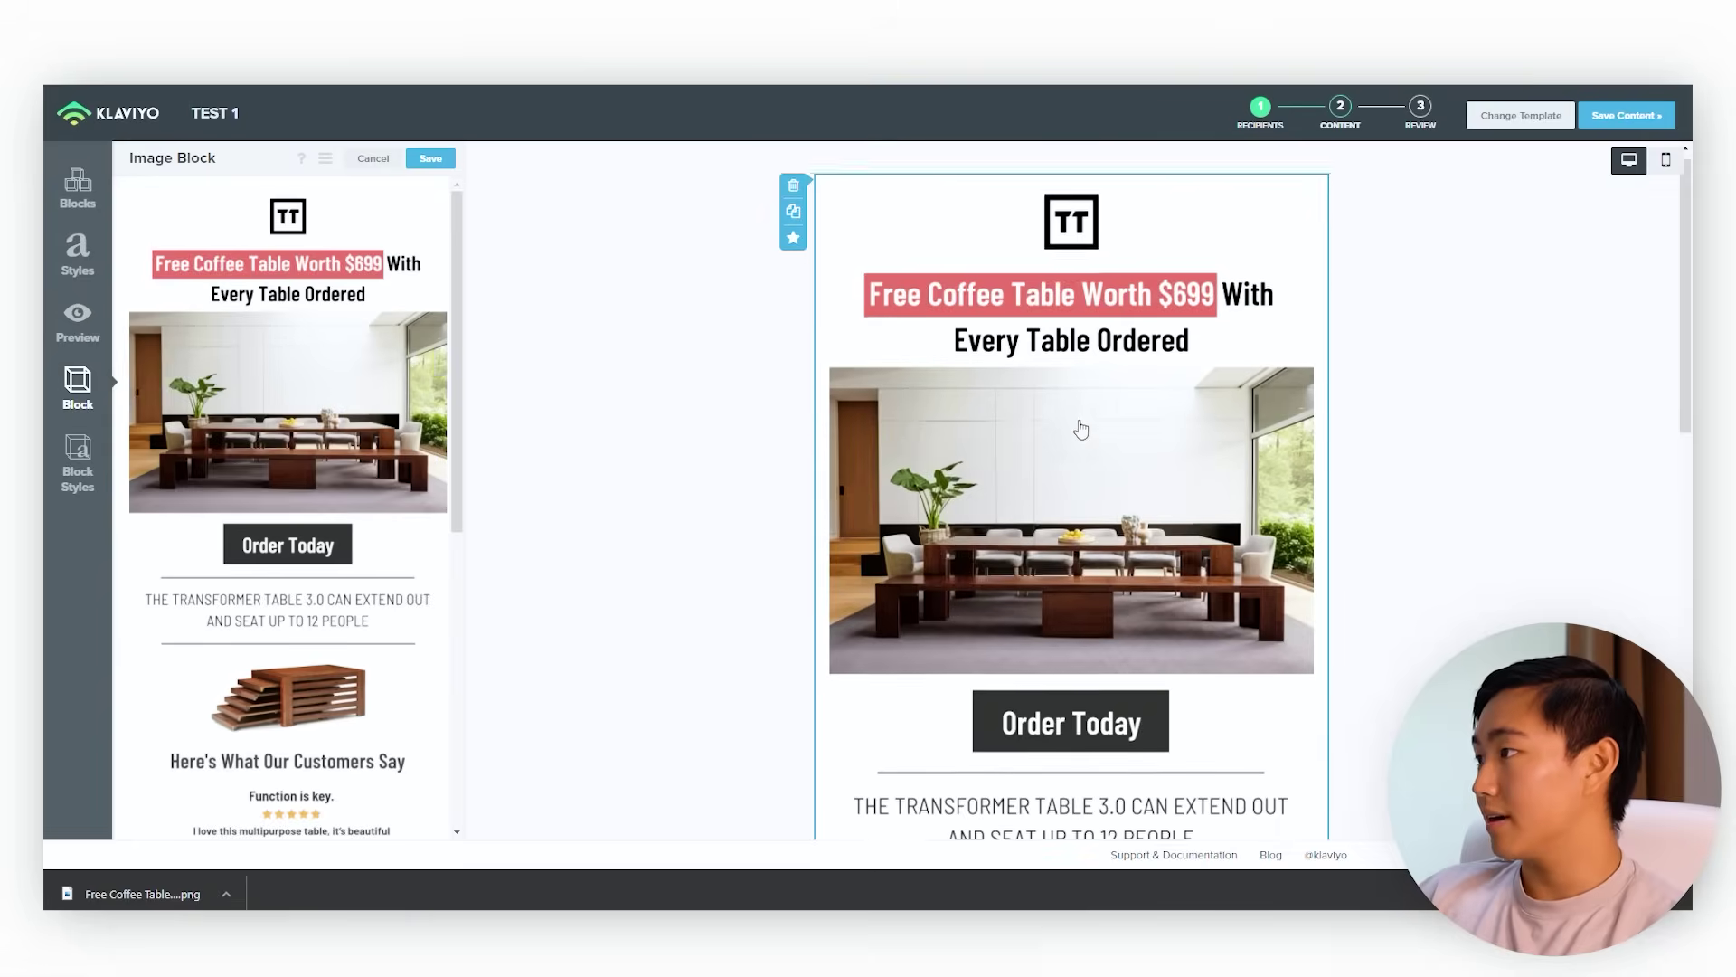
# - Paste the Transformer Coffee Table product page URL into the image's Link field
pyautogui.scroll(-10, 1081, 430)
pyautogui.scroll(8, 1084, 425)
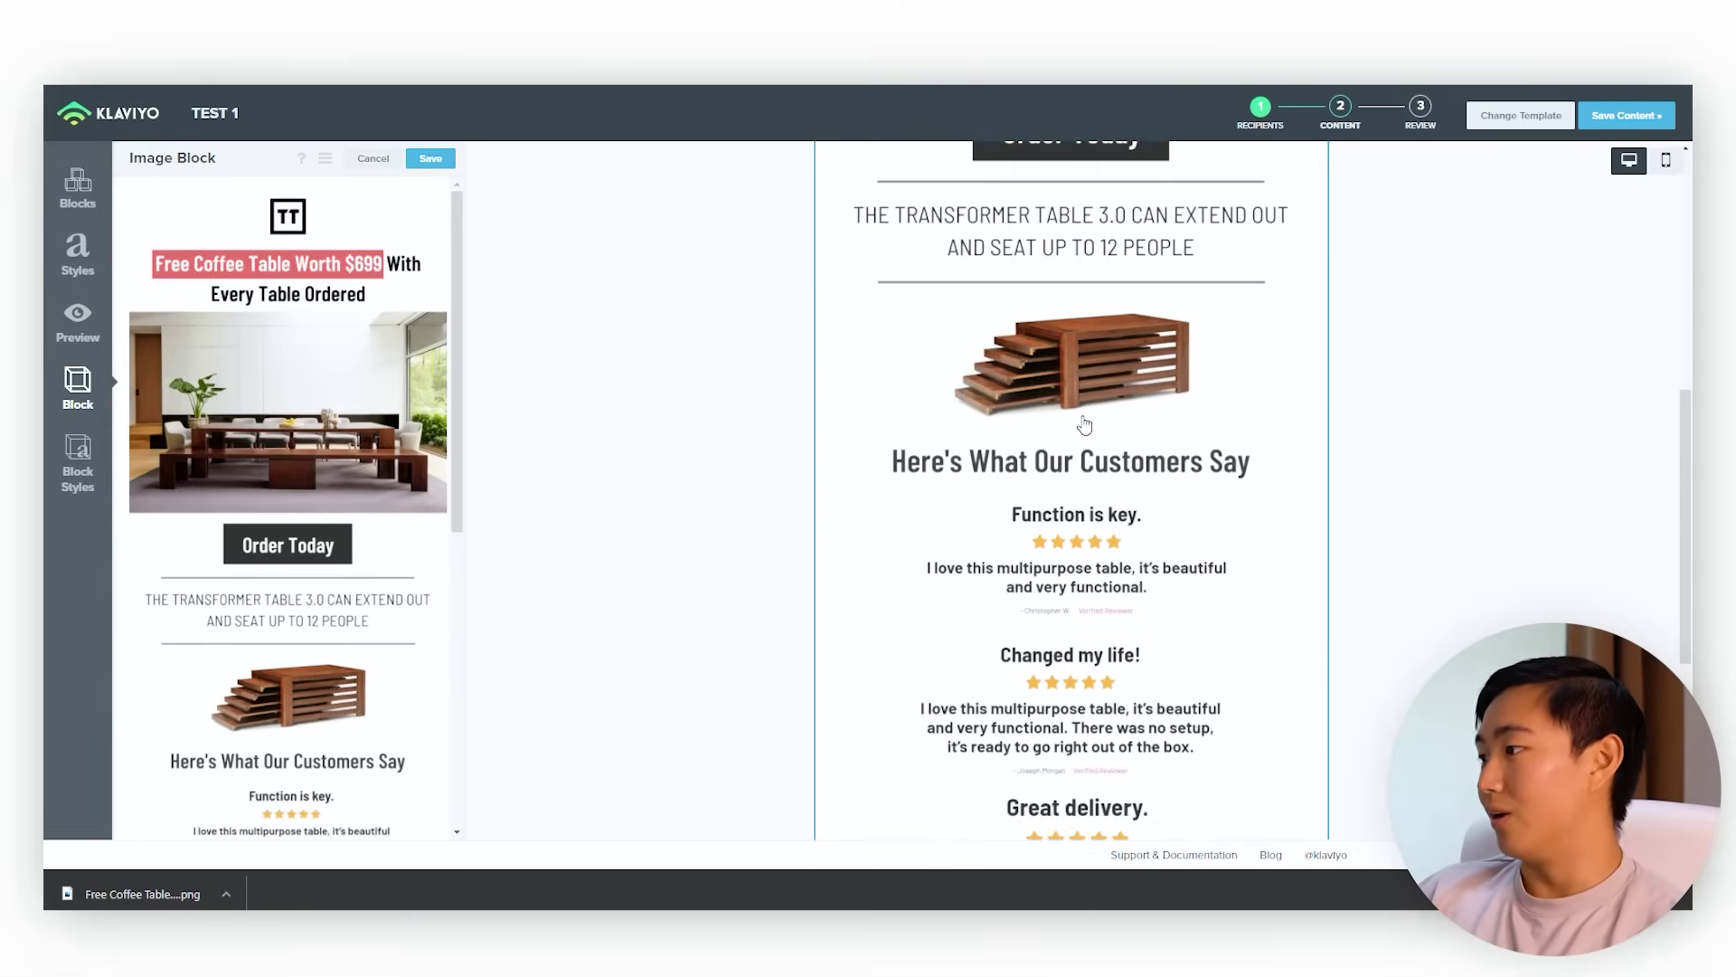
pyautogui.scroll(-10, 1068, 414)
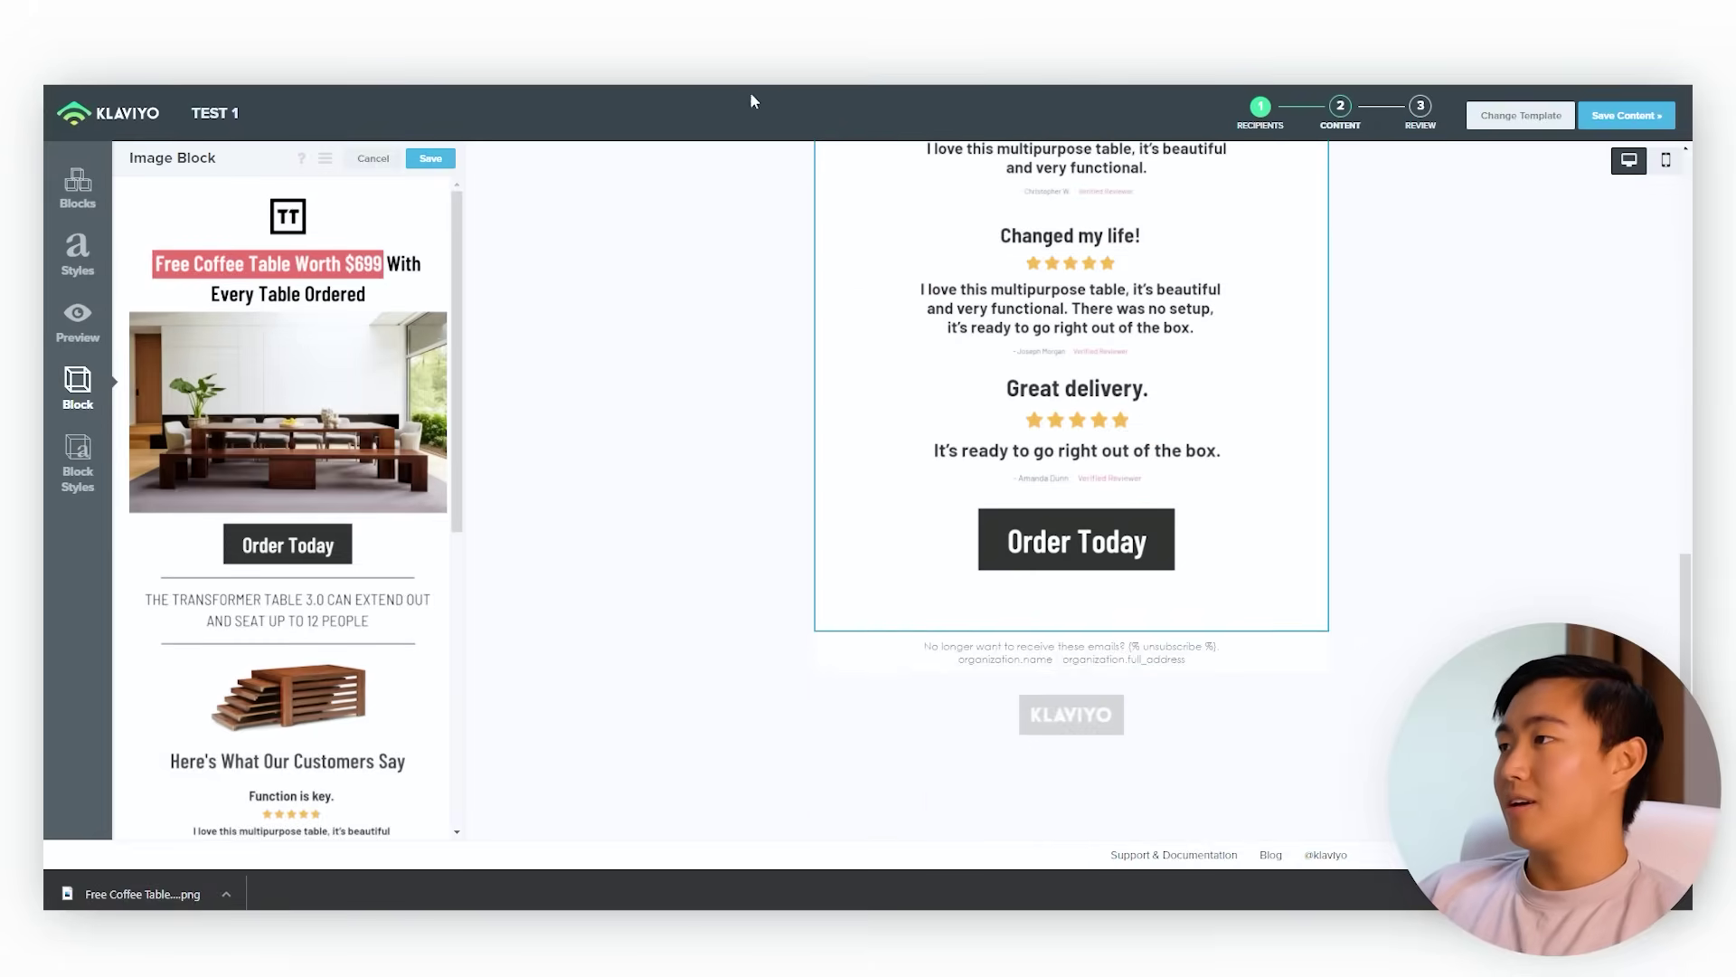
pyautogui.scroll(-3, 362, 469)
pyautogui.scroll(5, 1065, 458)
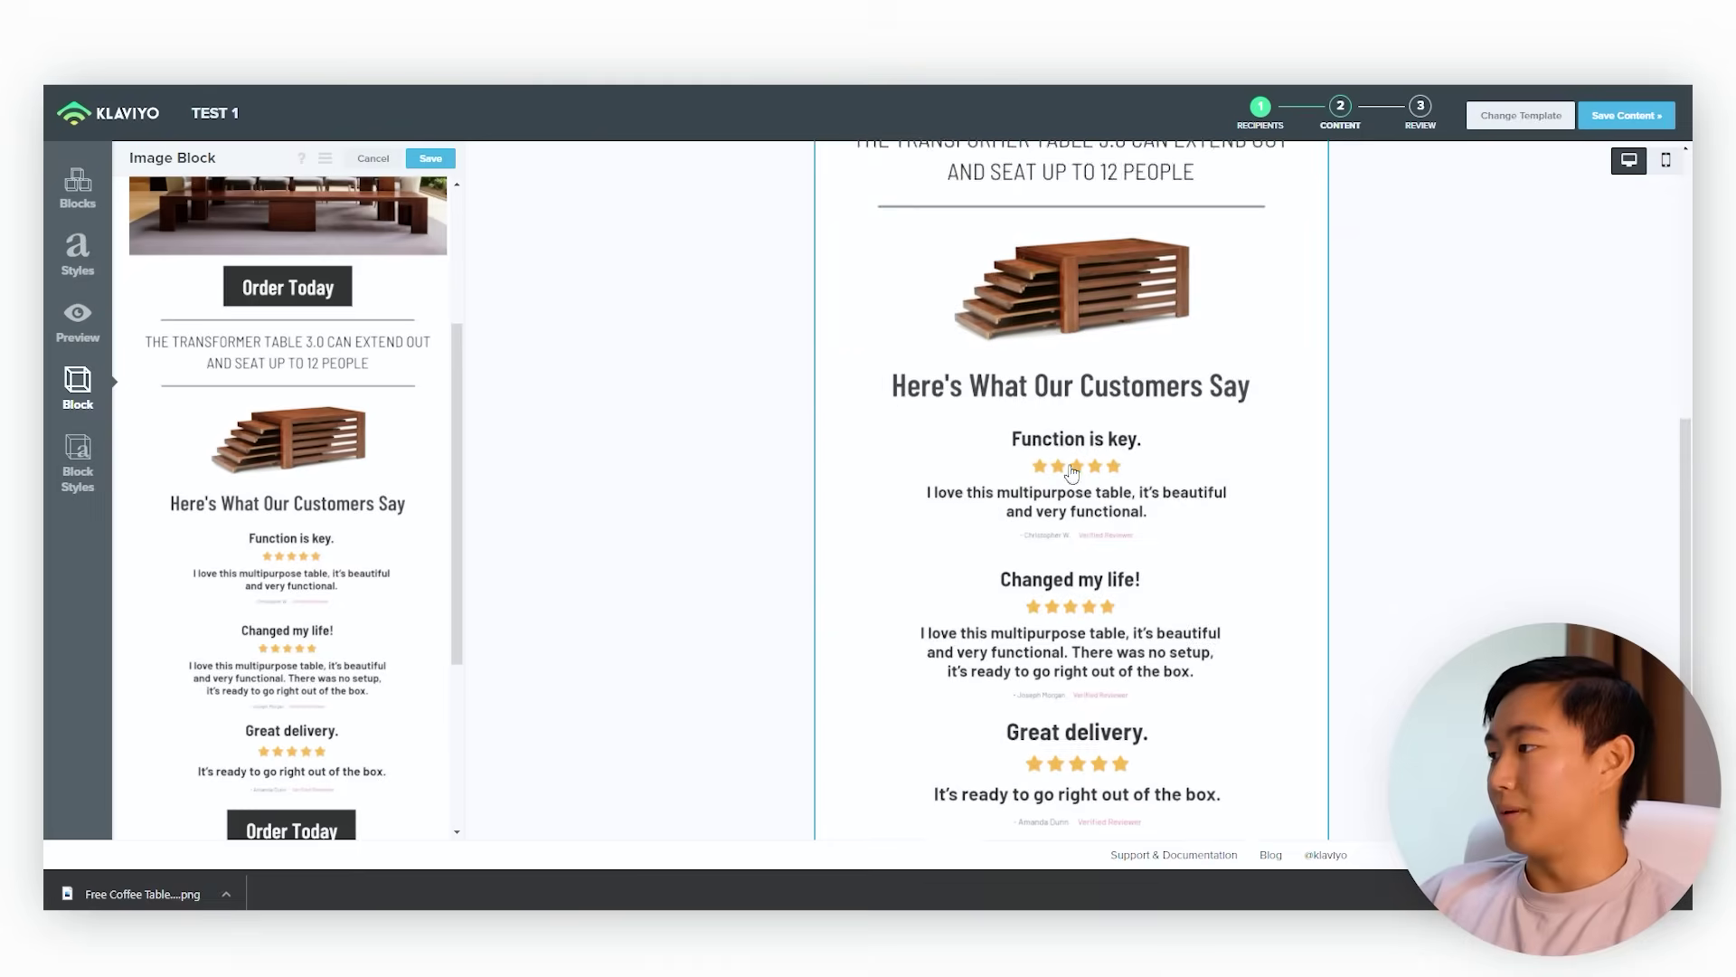
pyautogui.scroll(-5, 1065, 458)
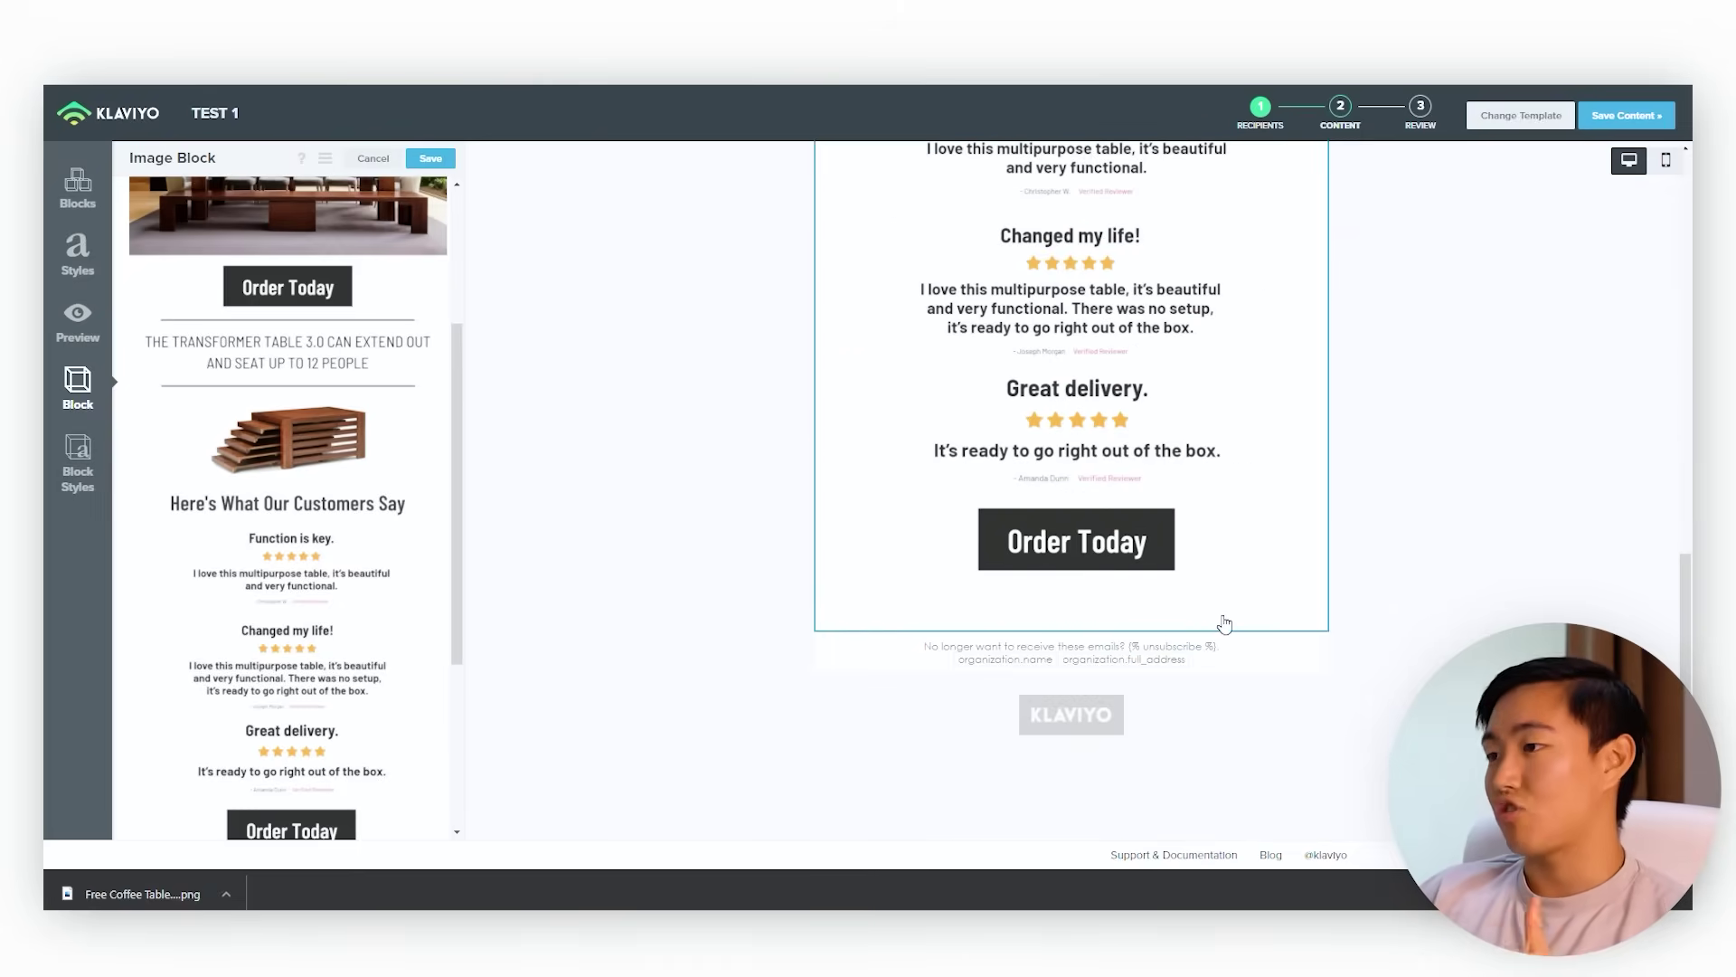
pyautogui.scroll(10, 1036, 556)
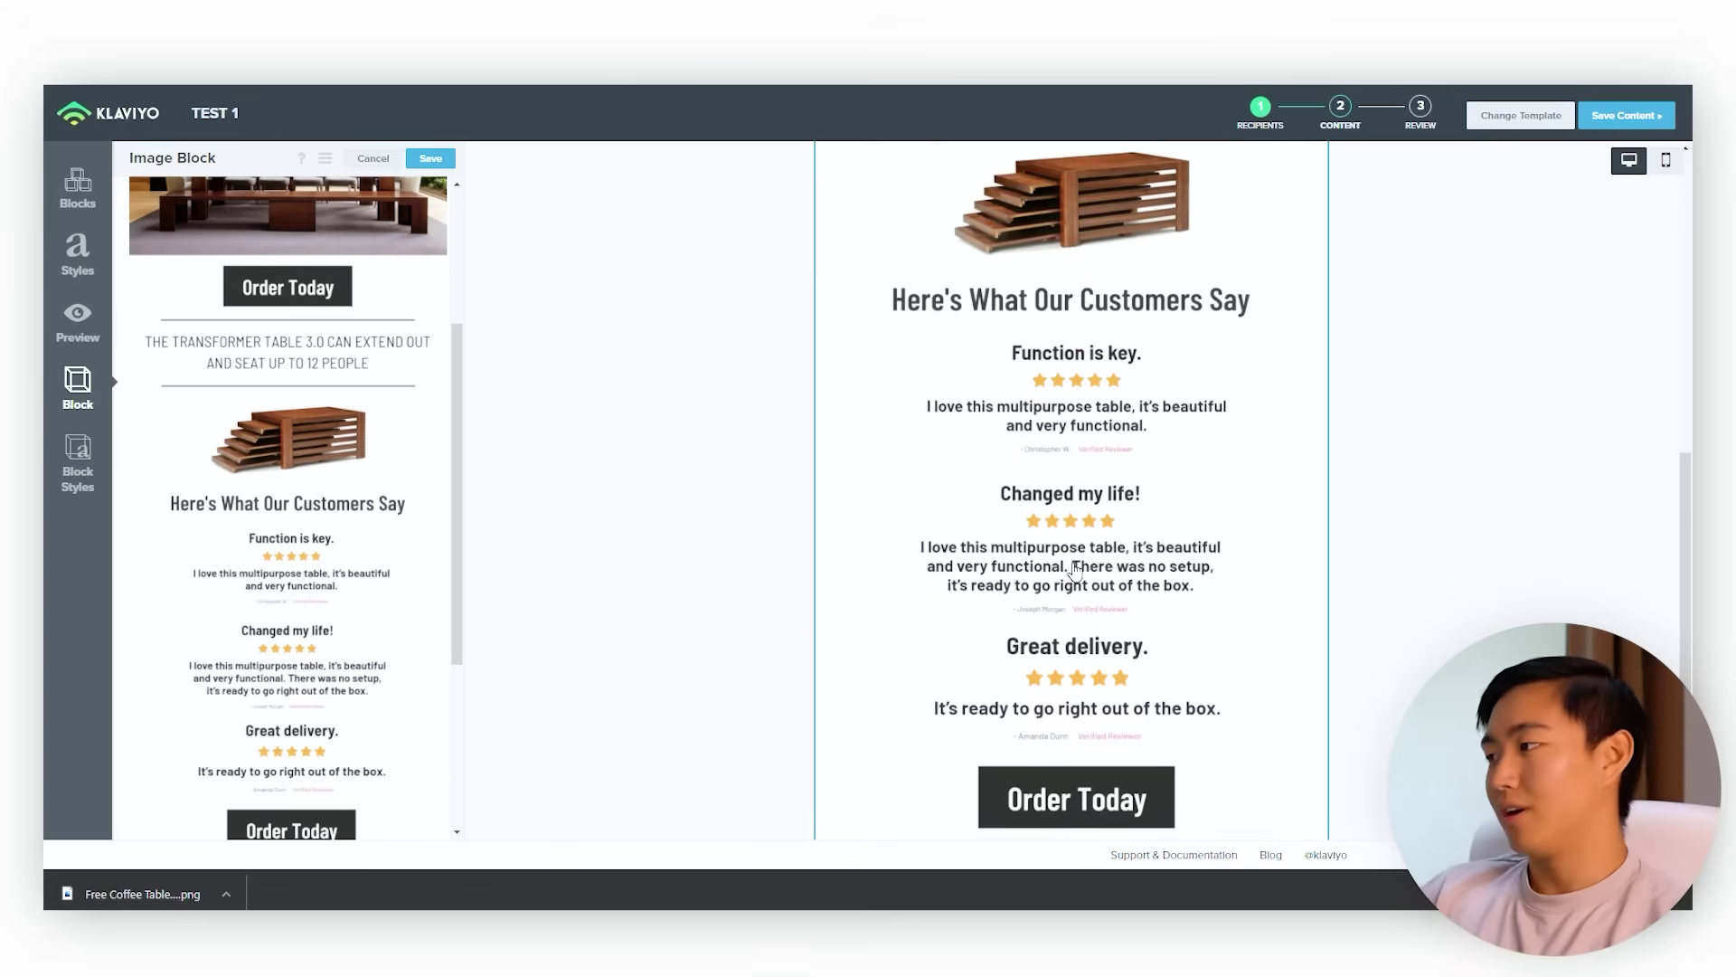
pyautogui.scroll(-4, 314, 597)
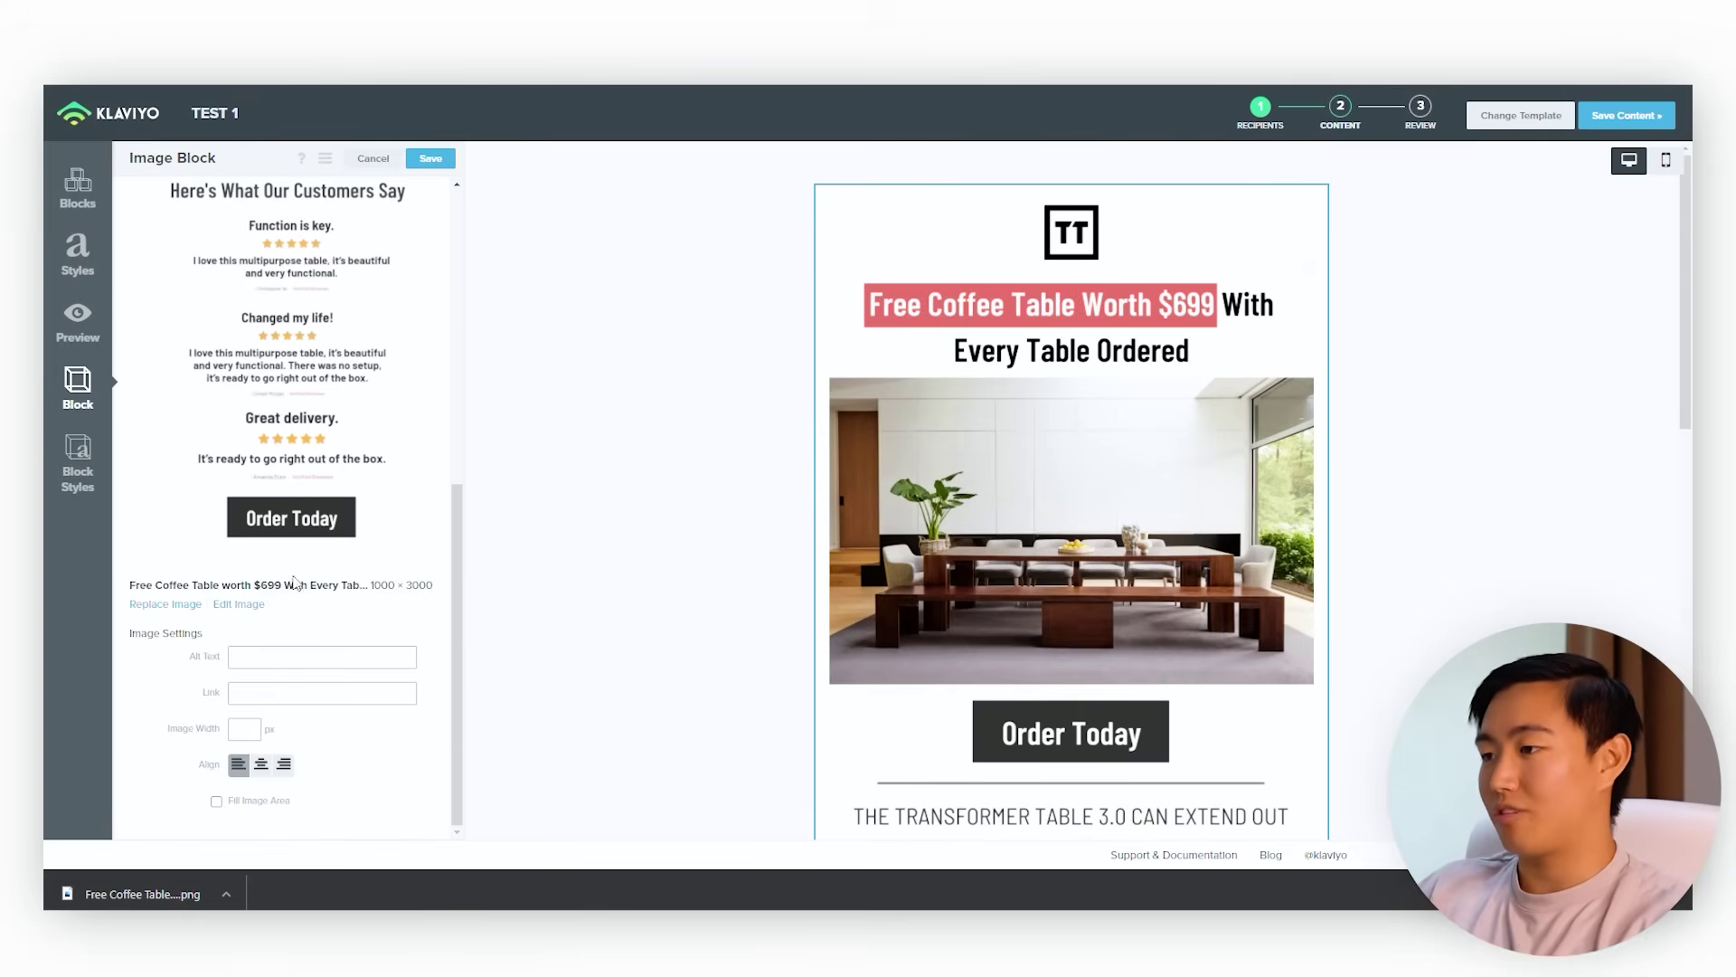
pyautogui.click(262, 692)
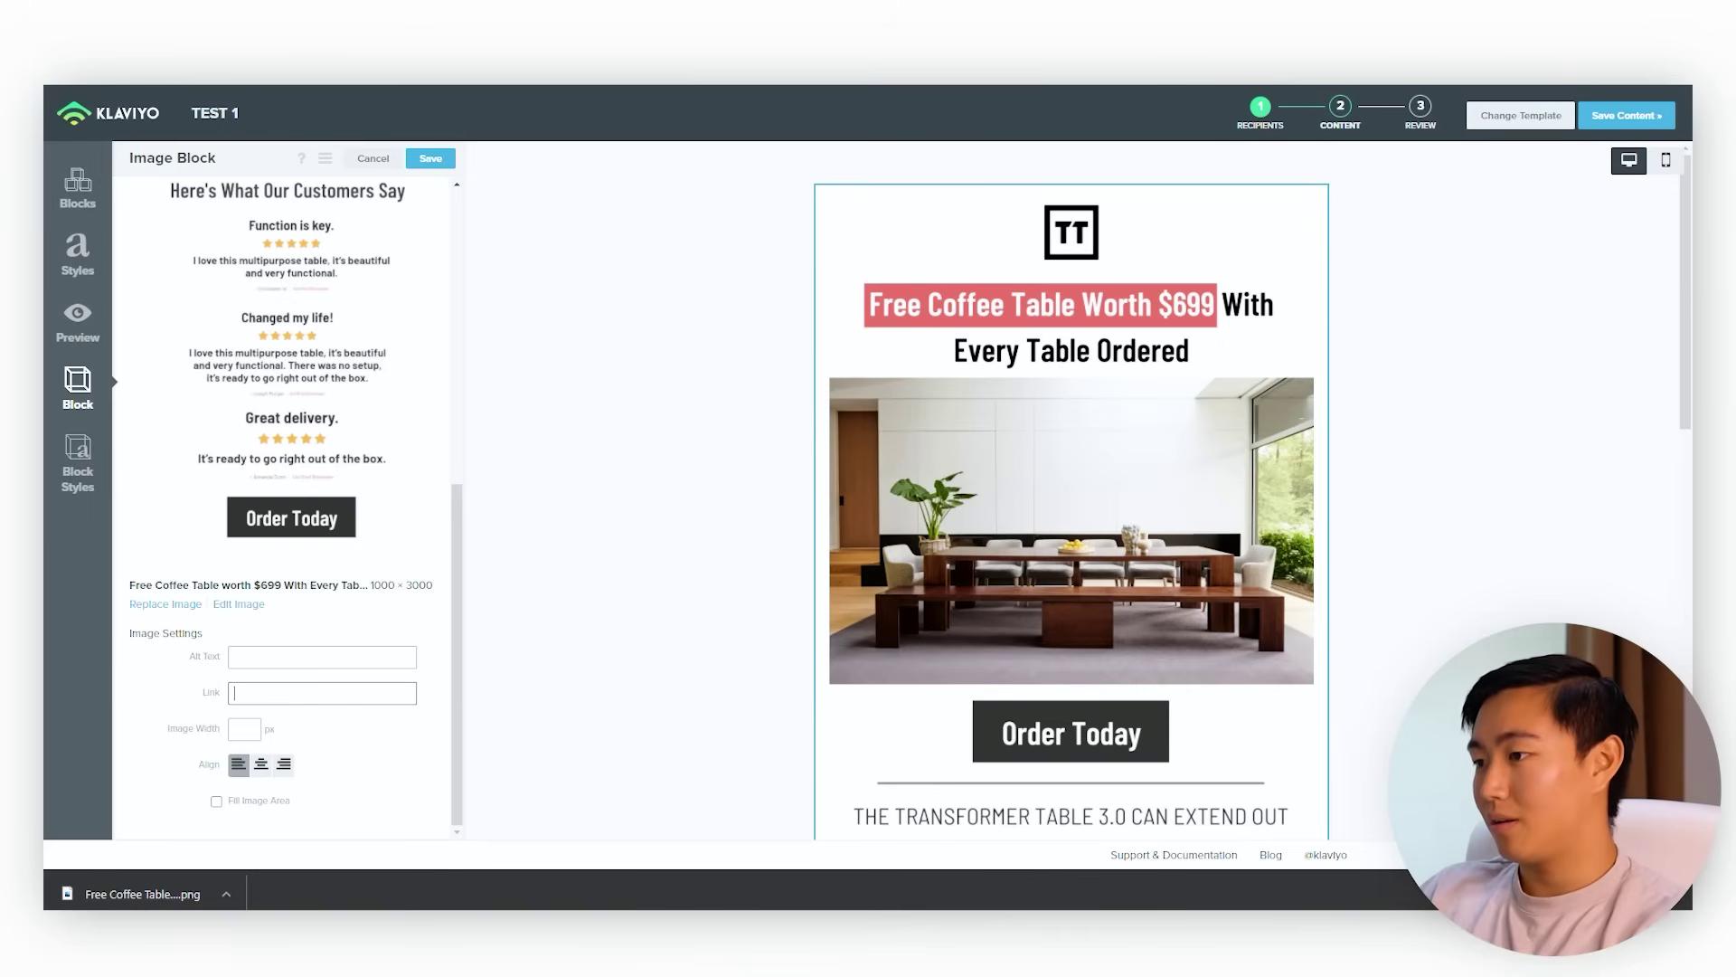
pyautogui.hotkey('ctrl', 'v')
pyautogui.scroll(-3, 618, 513)
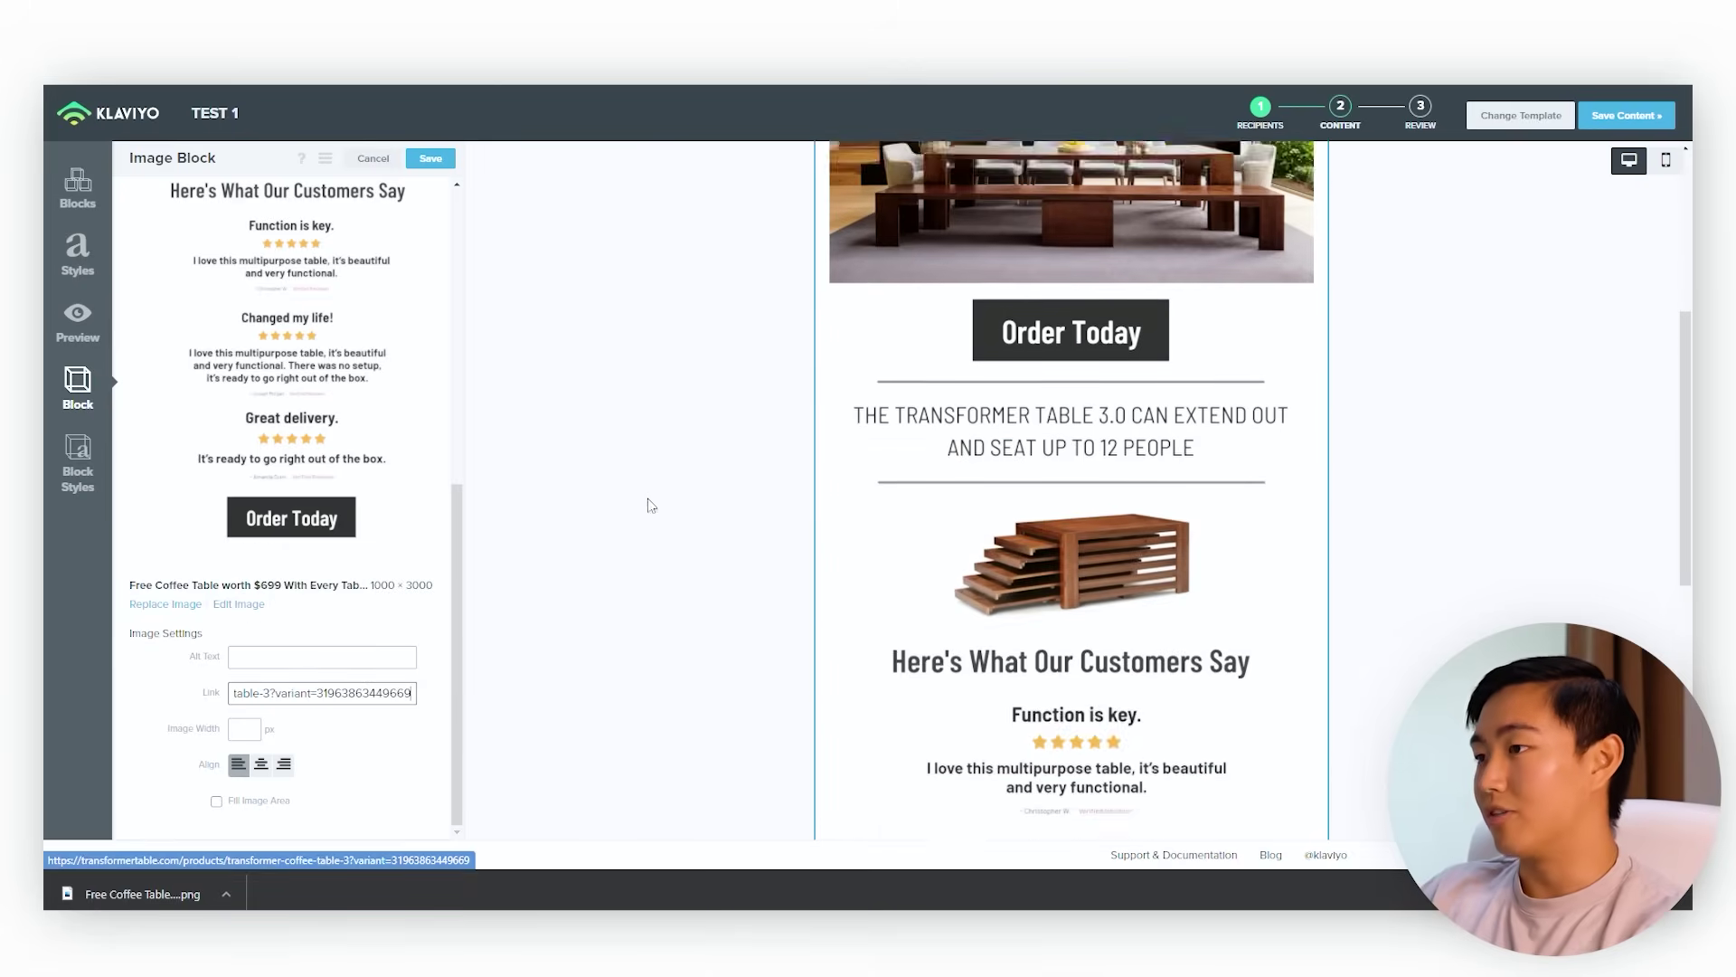
pyautogui.scroll(1, 619, 513)
# - Crop the email image to a 1000 × 1458 top section, TT logo through 12-people caption
pyautogui.click(430, 158)
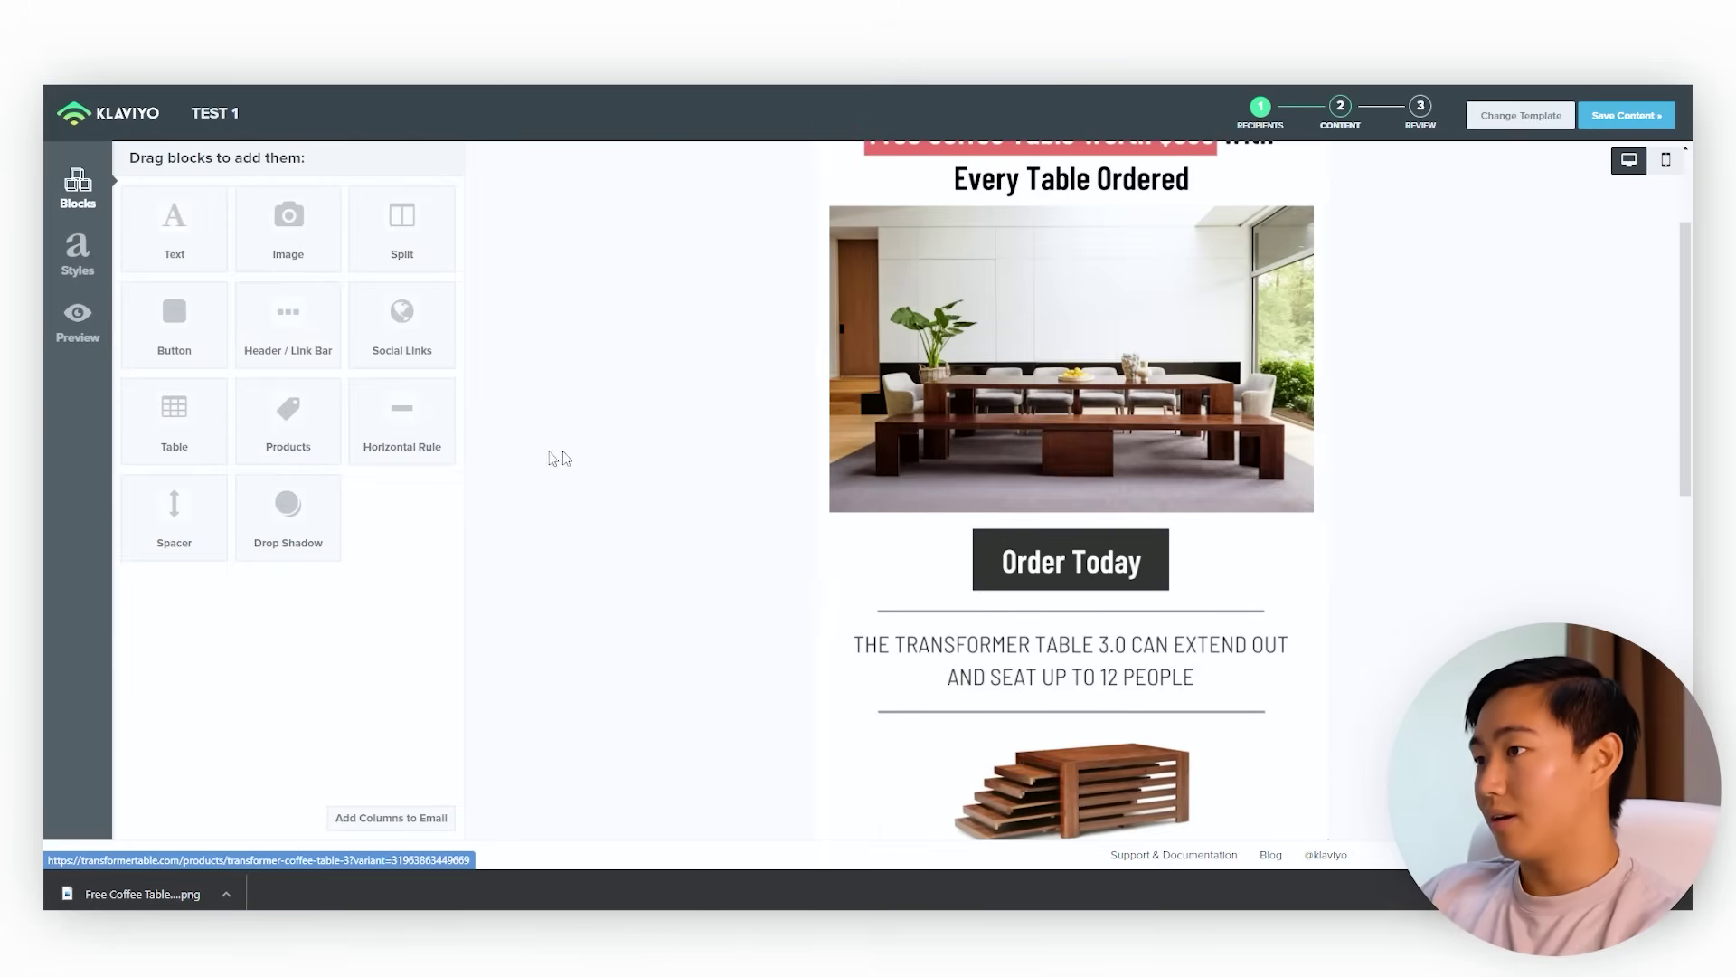
pyautogui.click(825, 457)
pyautogui.scroll(-5, 131, 724)
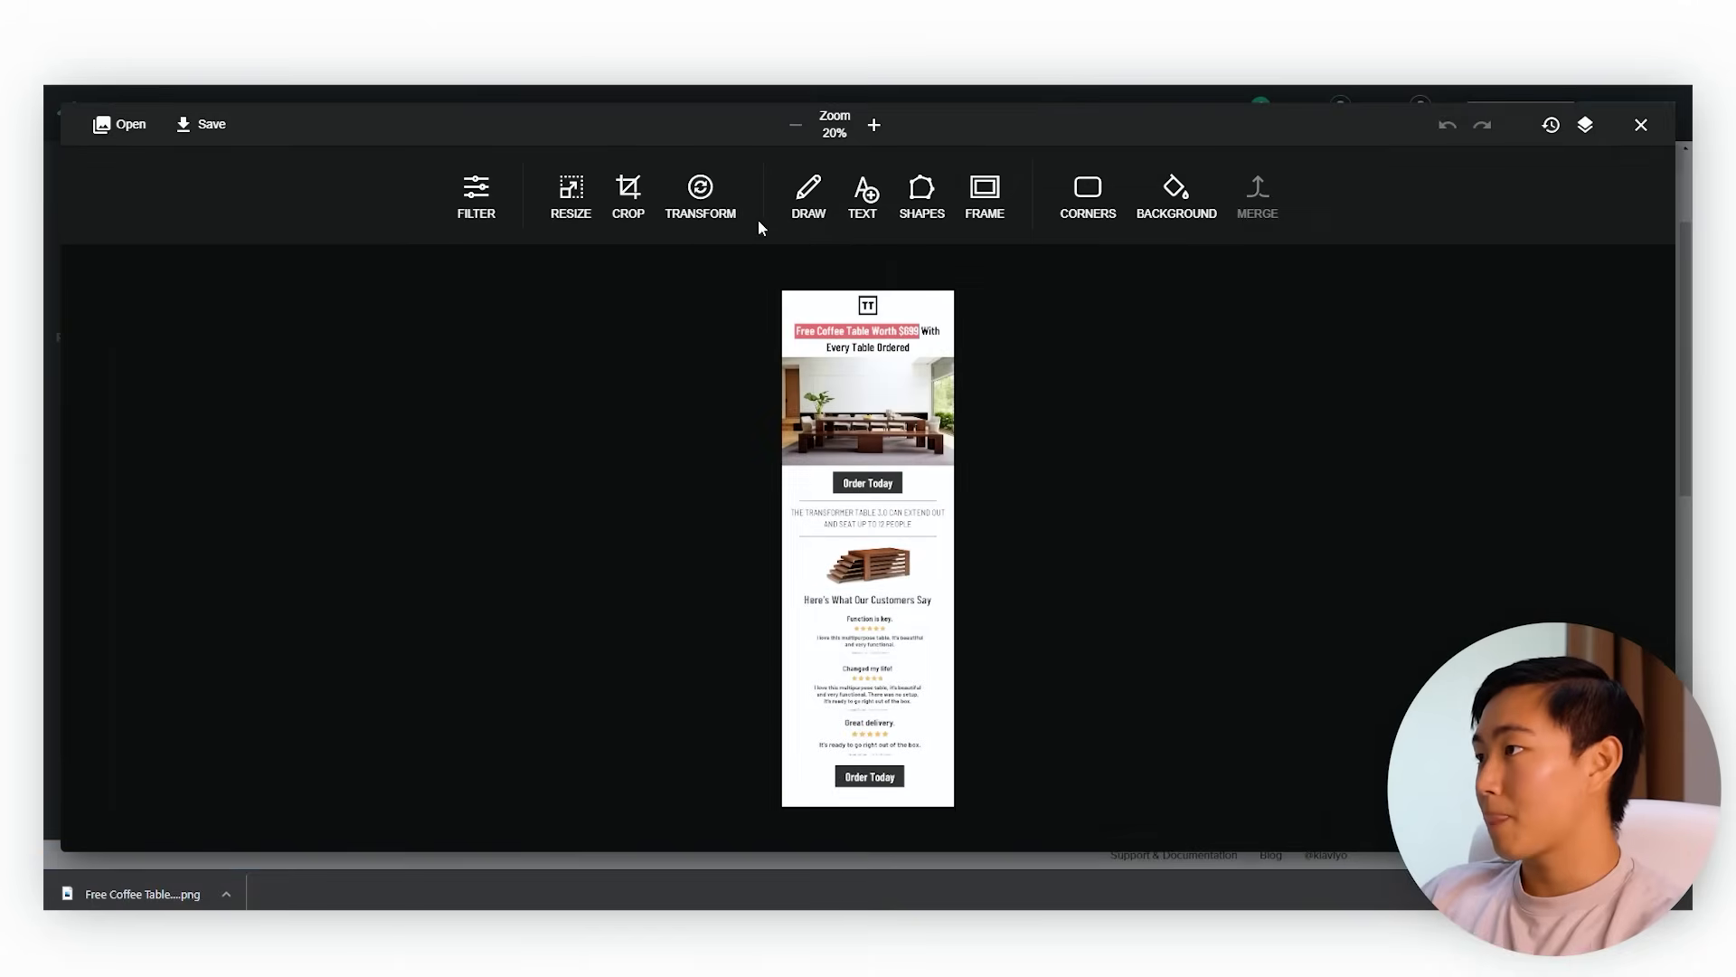
pyautogui.click(627, 197)
pyautogui.moveTo(909, 551); pyautogui.dragTo(856, 541)
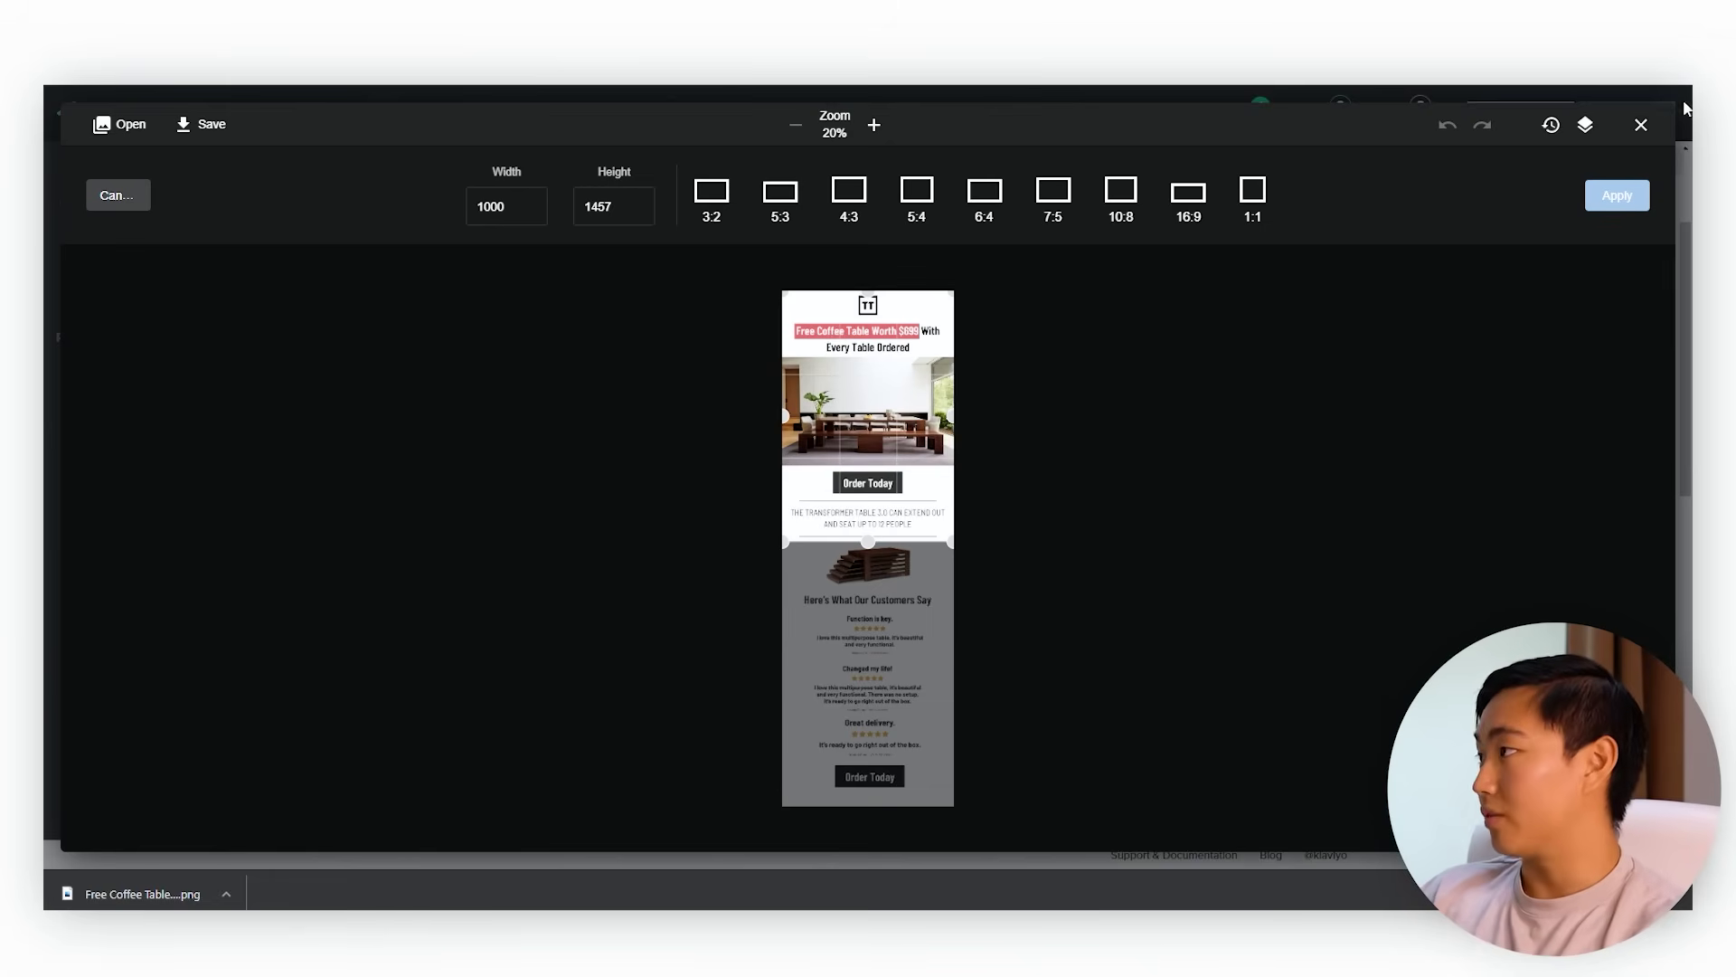
pyautogui.press('Return')
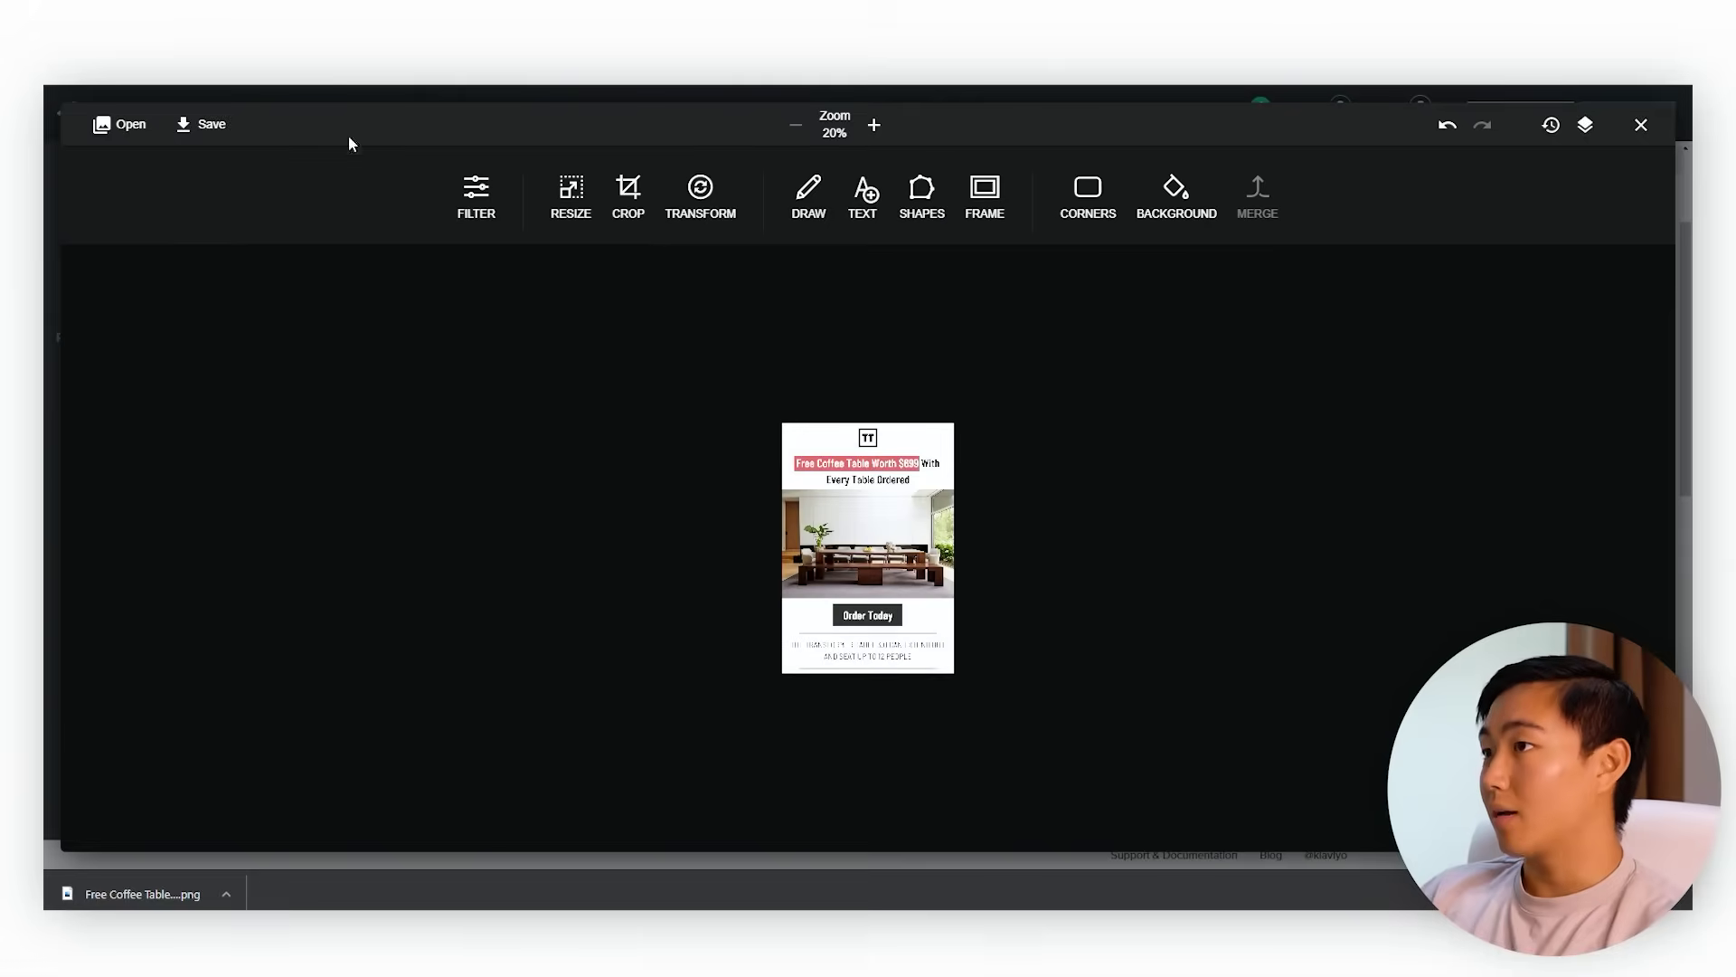
pyautogui.click(205, 129)
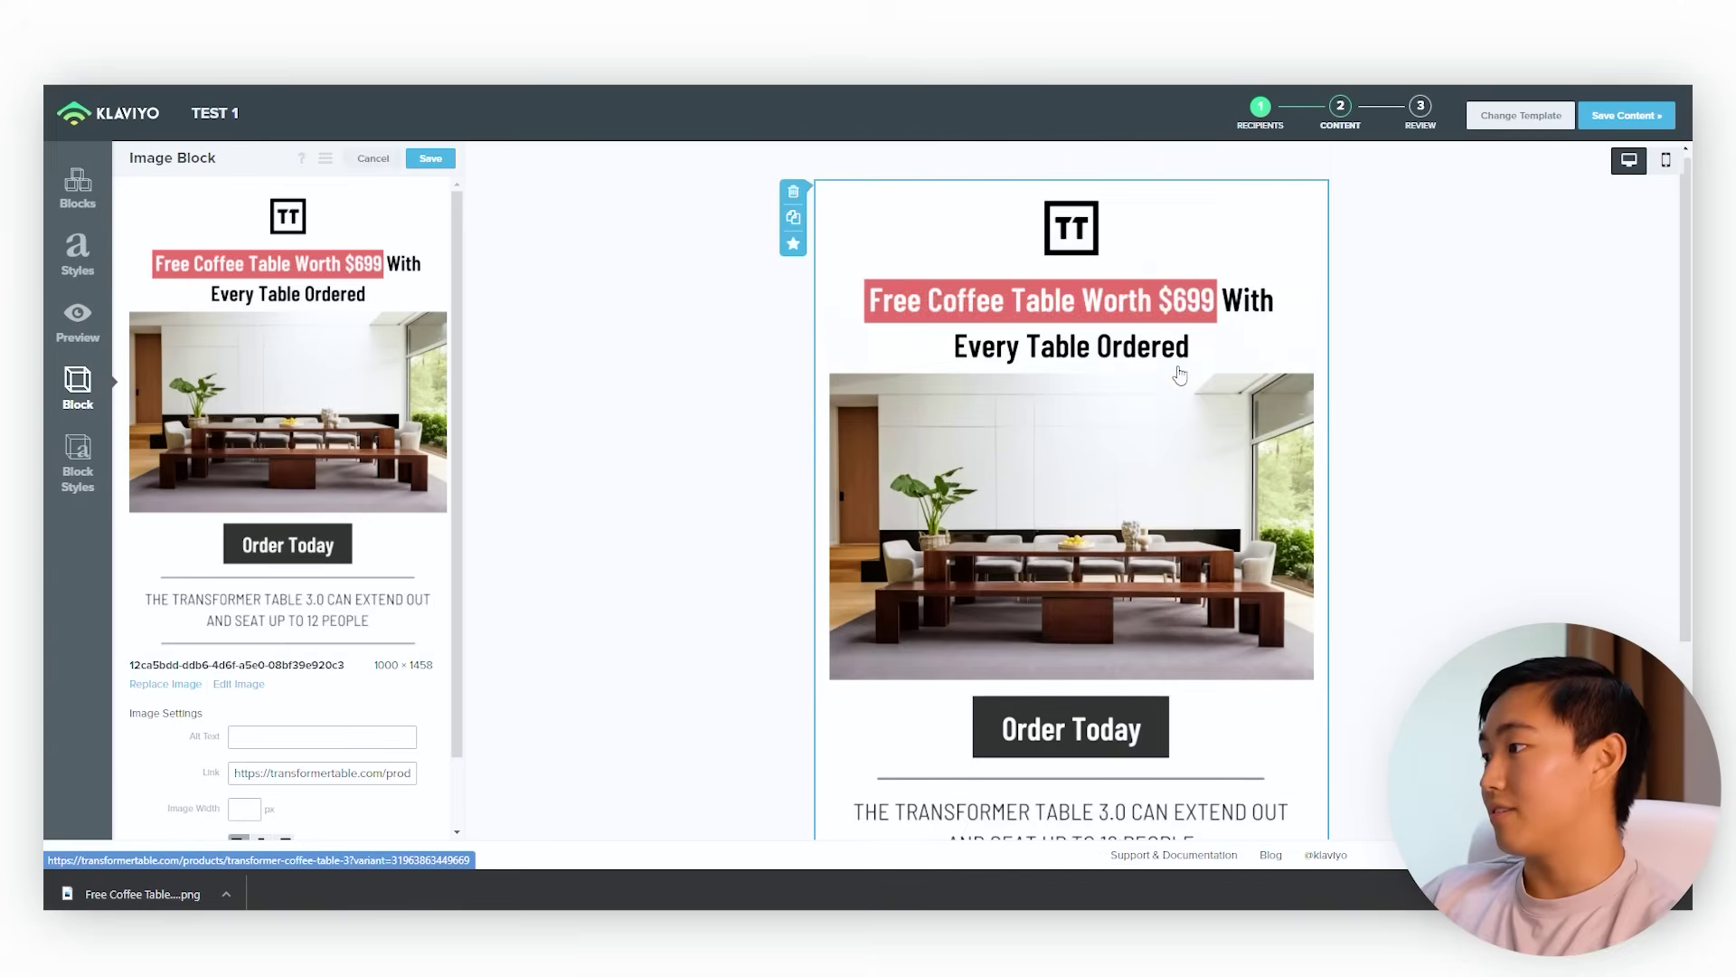
# - Replace the top image's link with the placeholder CTA 1
pyautogui.scroll(-3, 1065, 447)
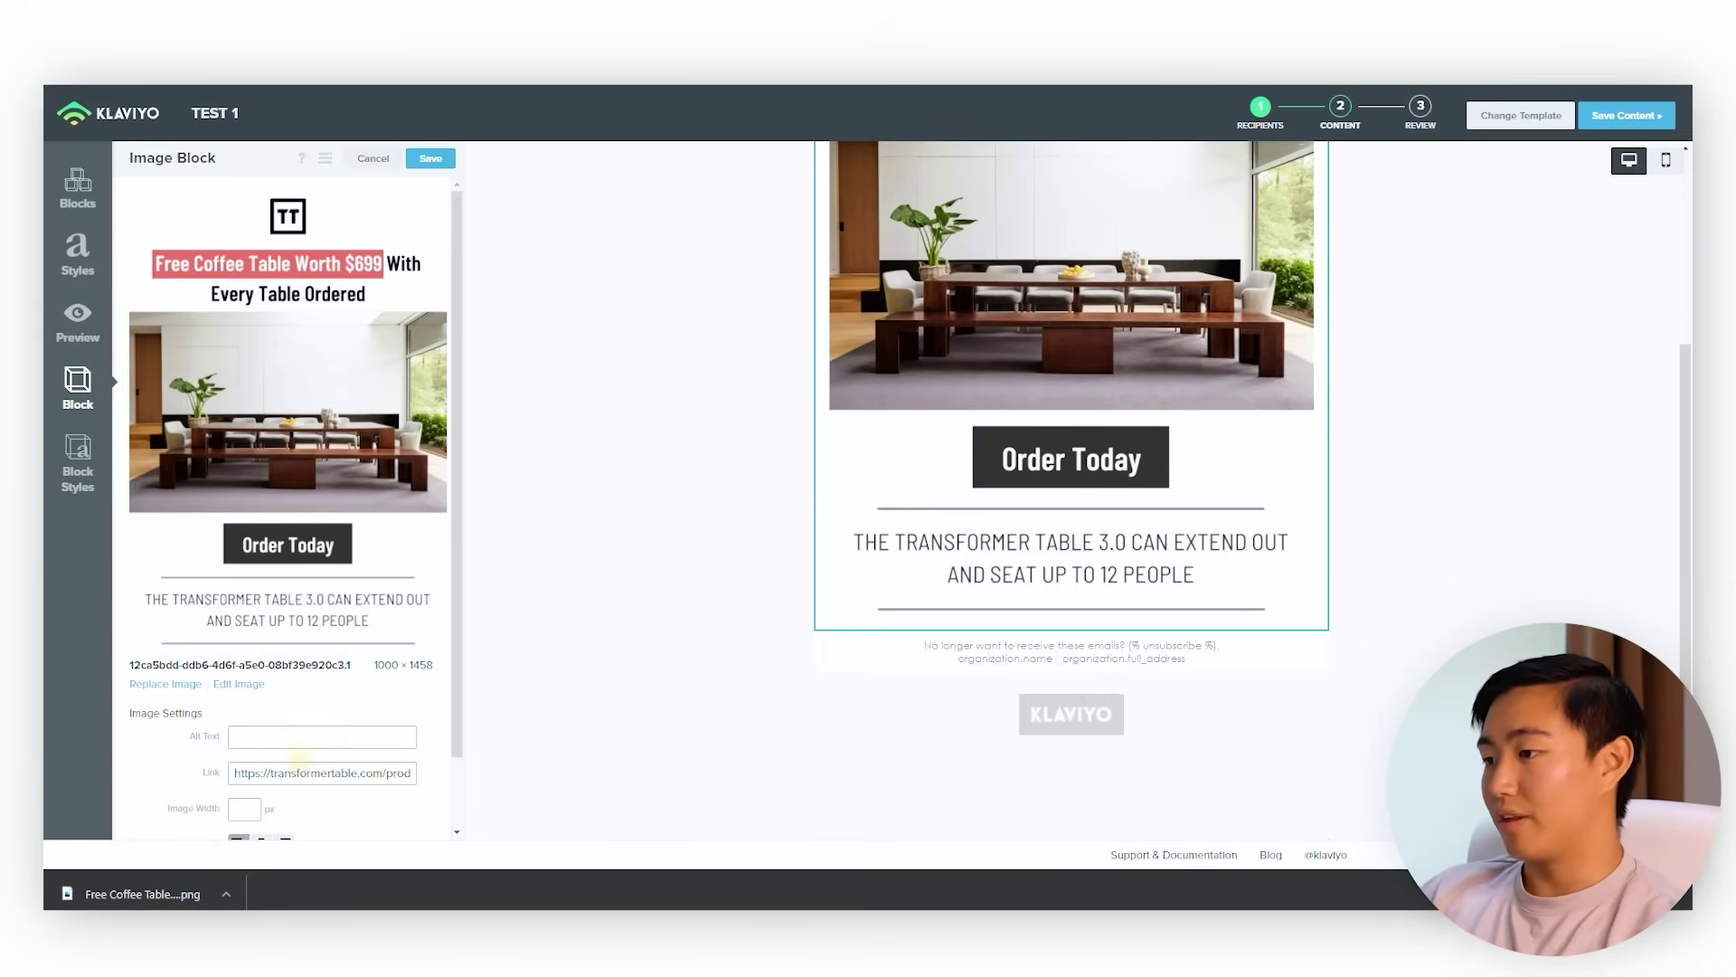
pyautogui.tripleClick(304, 773)
pyautogui.write('CTA 1')
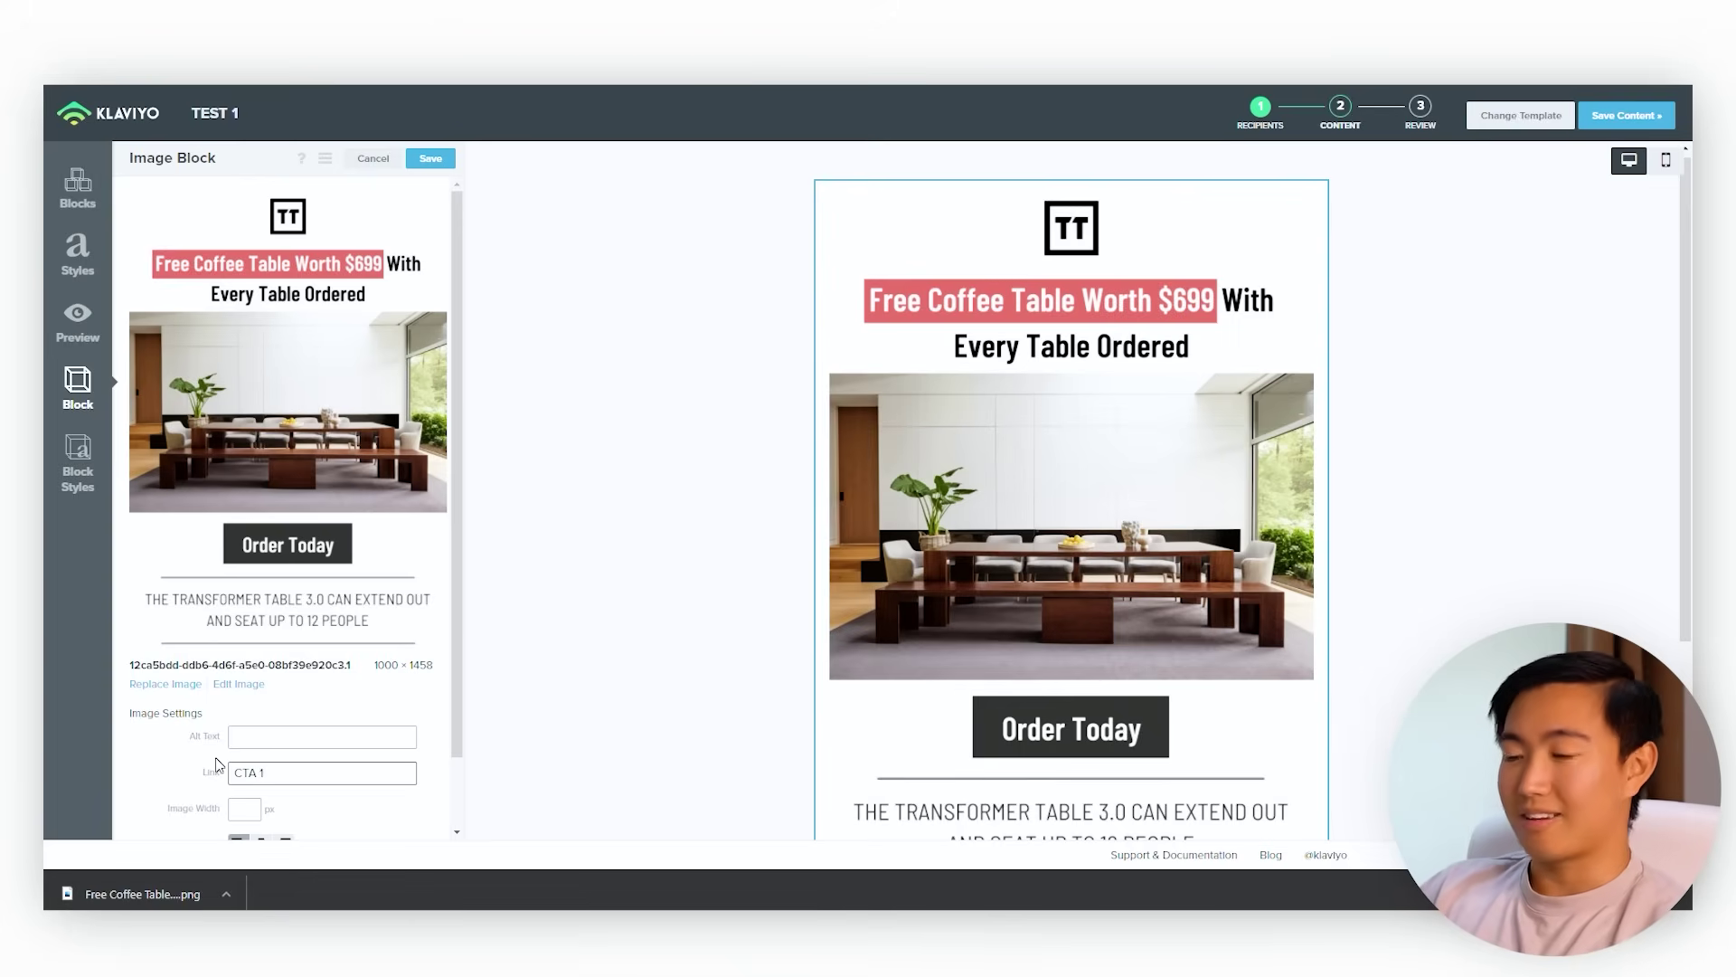
pyautogui.scroll(-3, 891, 523)
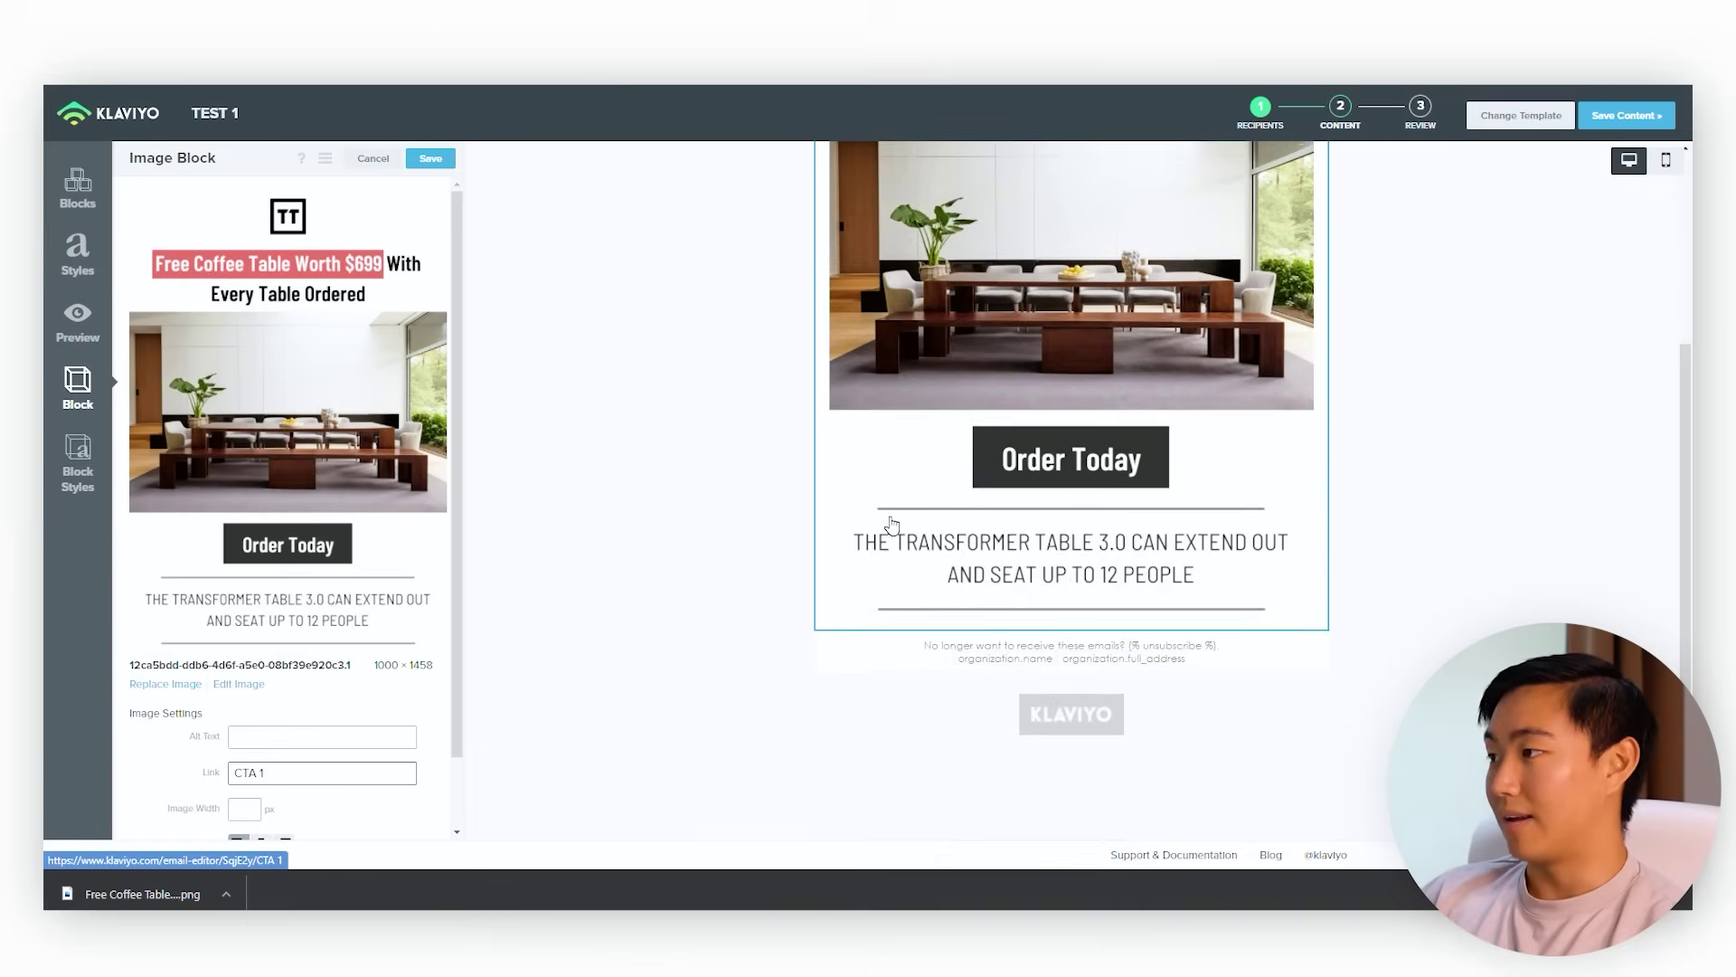
pyautogui.scroll(3, 918, 347)
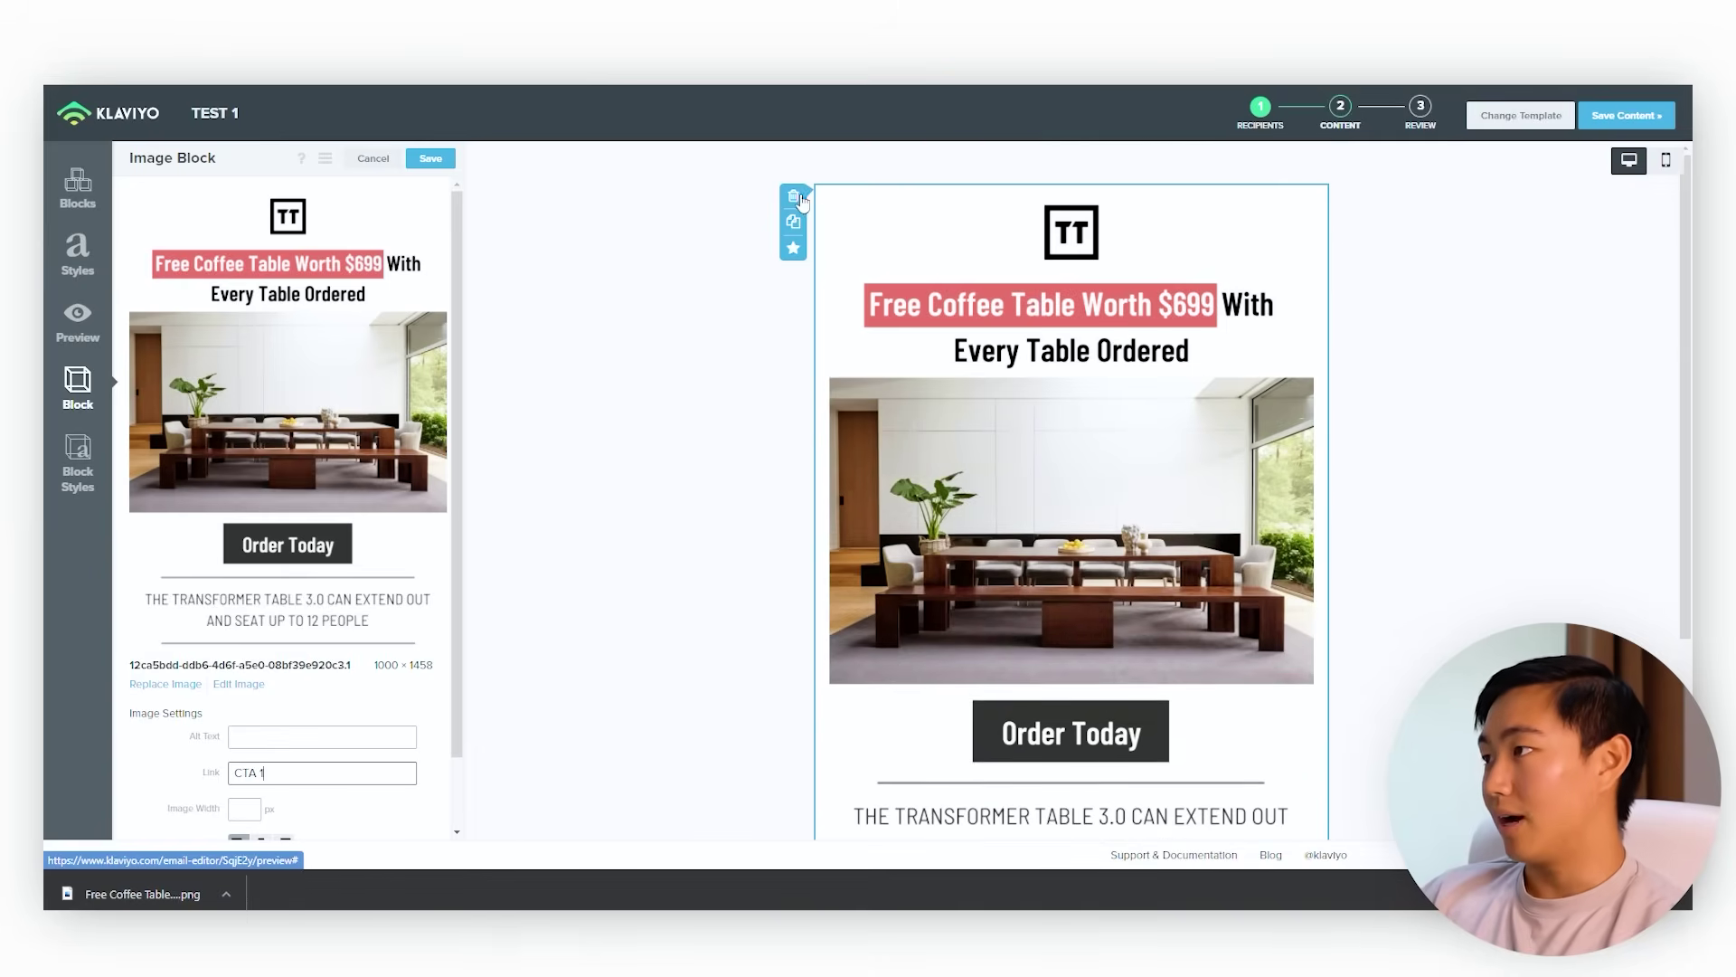
# - Duplicate the image block and swap in the full Free Coffee Table email image
pyautogui.click(794, 222)
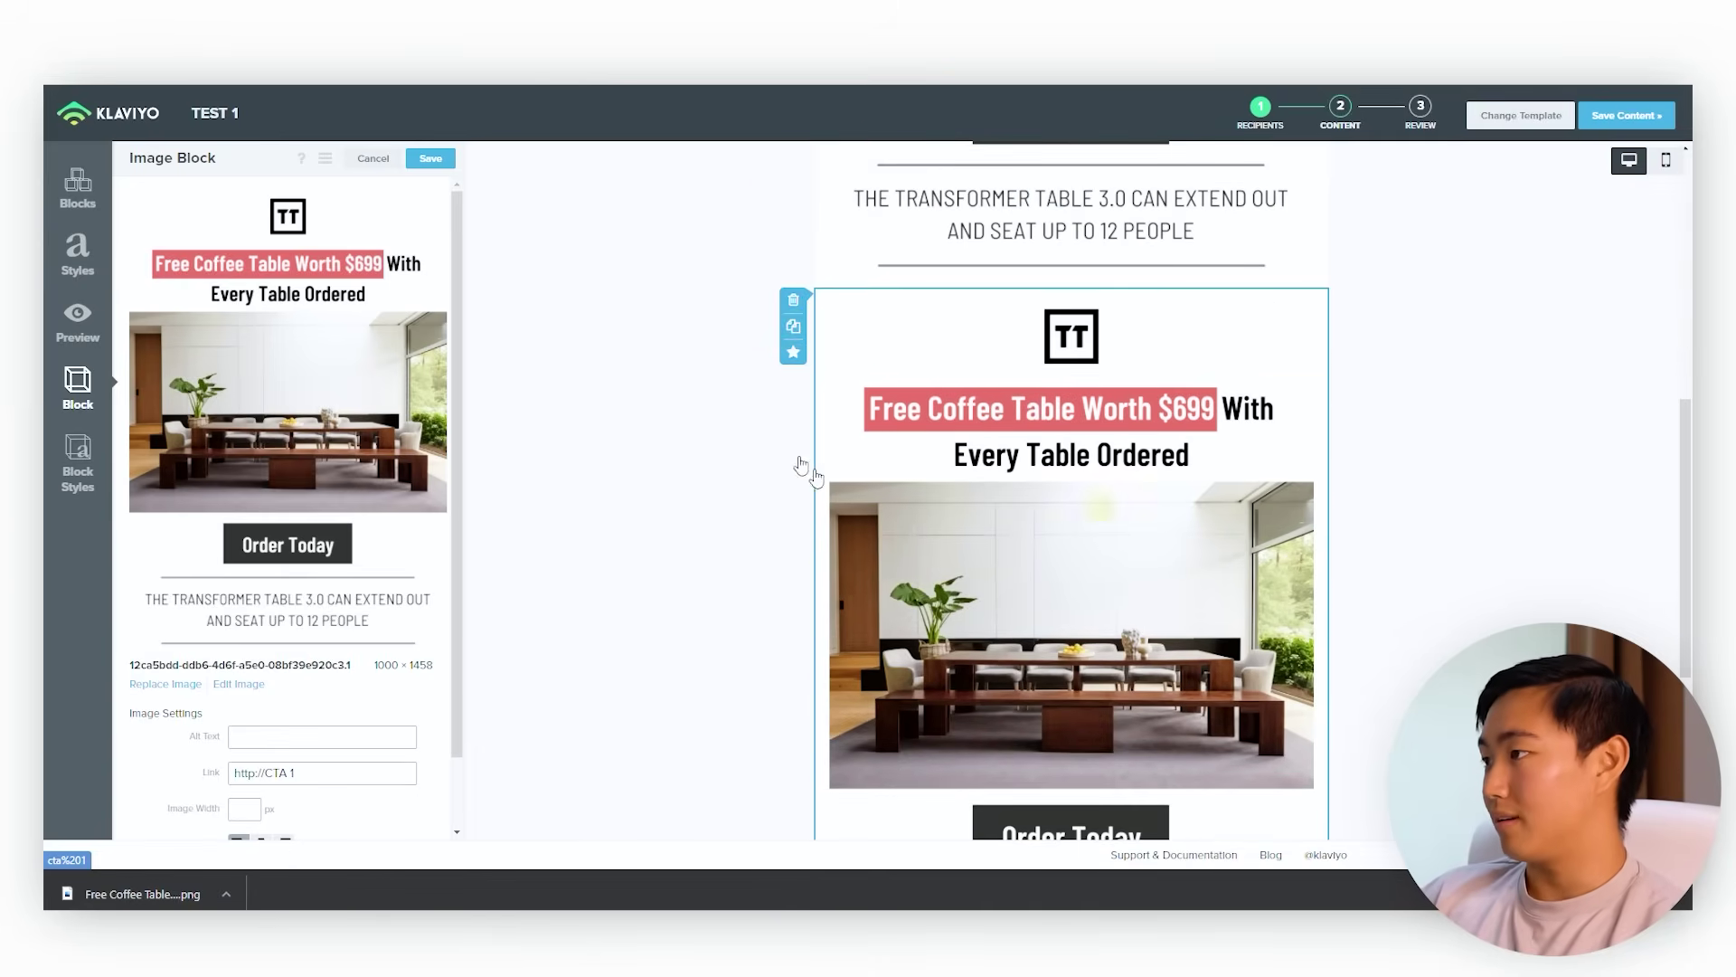
pyautogui.scroll(-4, 803, 488)
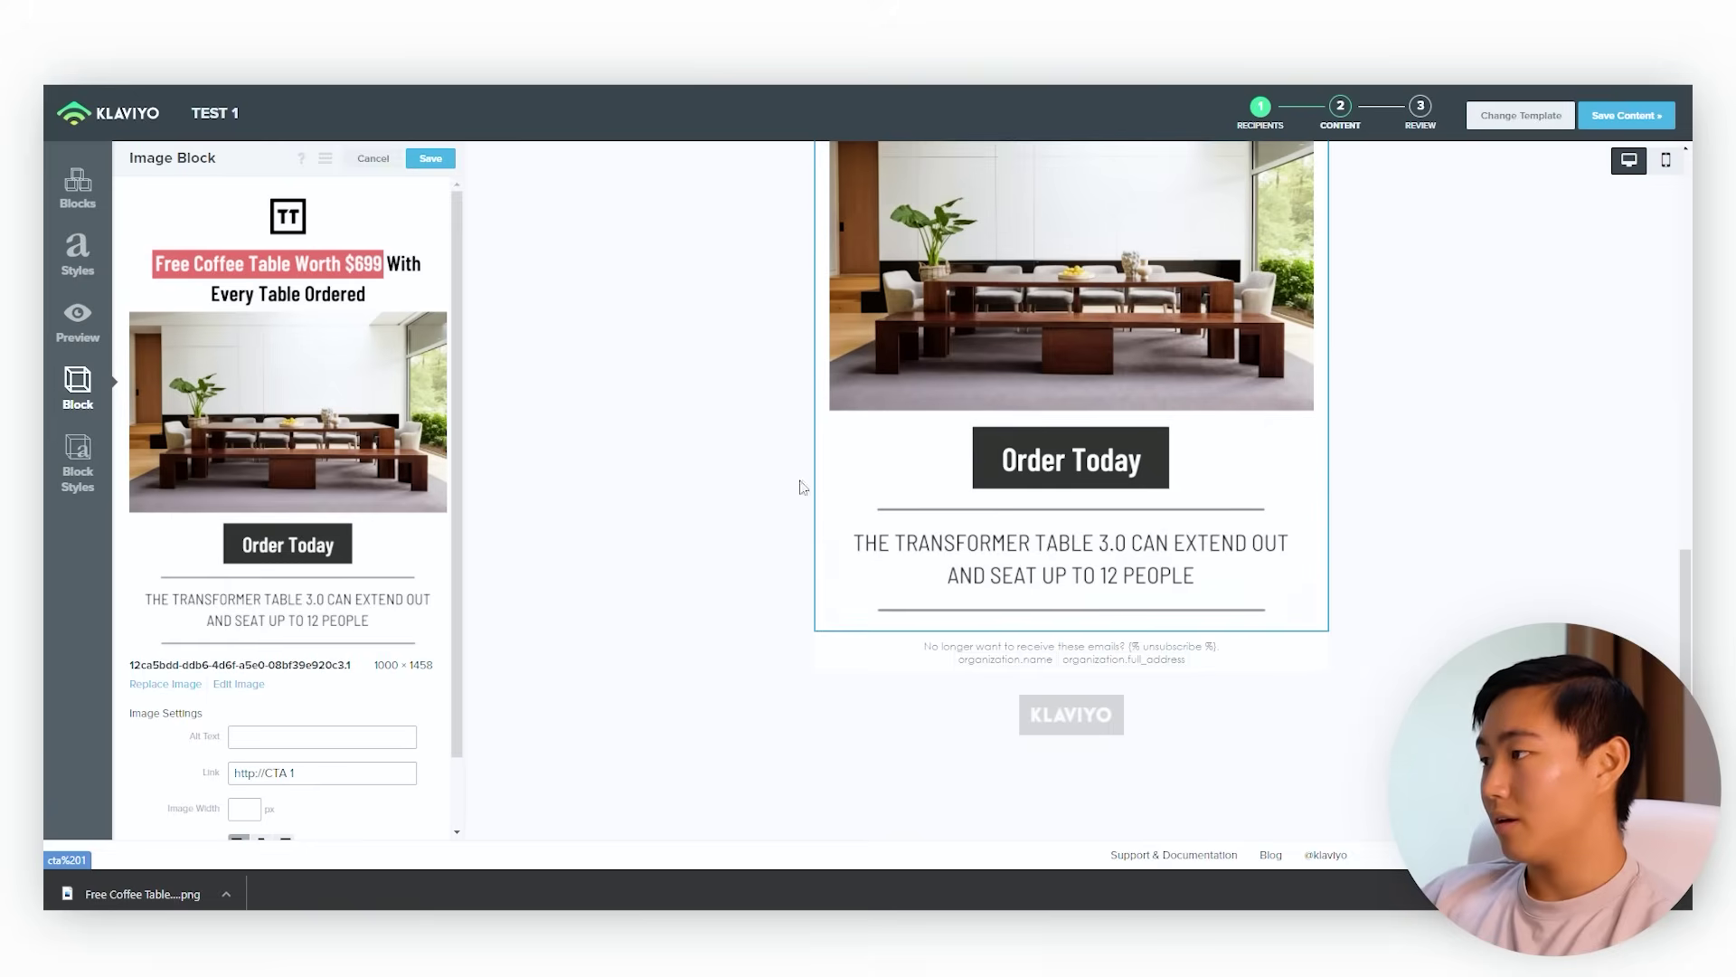
pyautogui.click(167, 684)
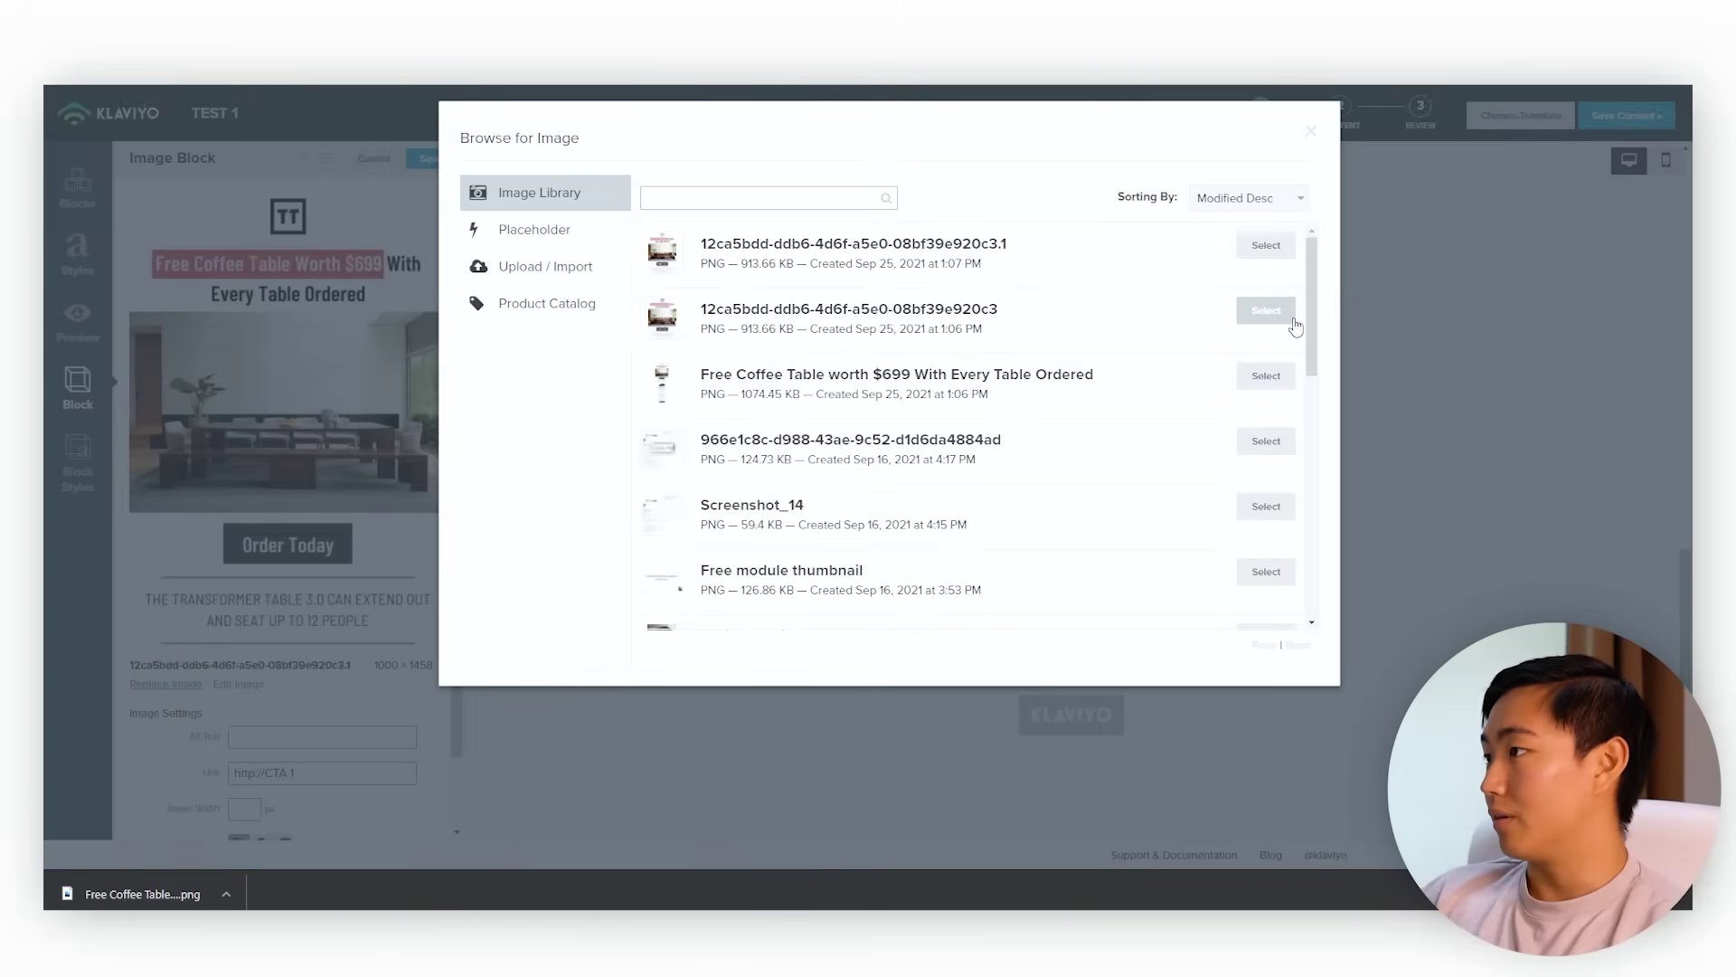
pyautogui.click(1266, 376)
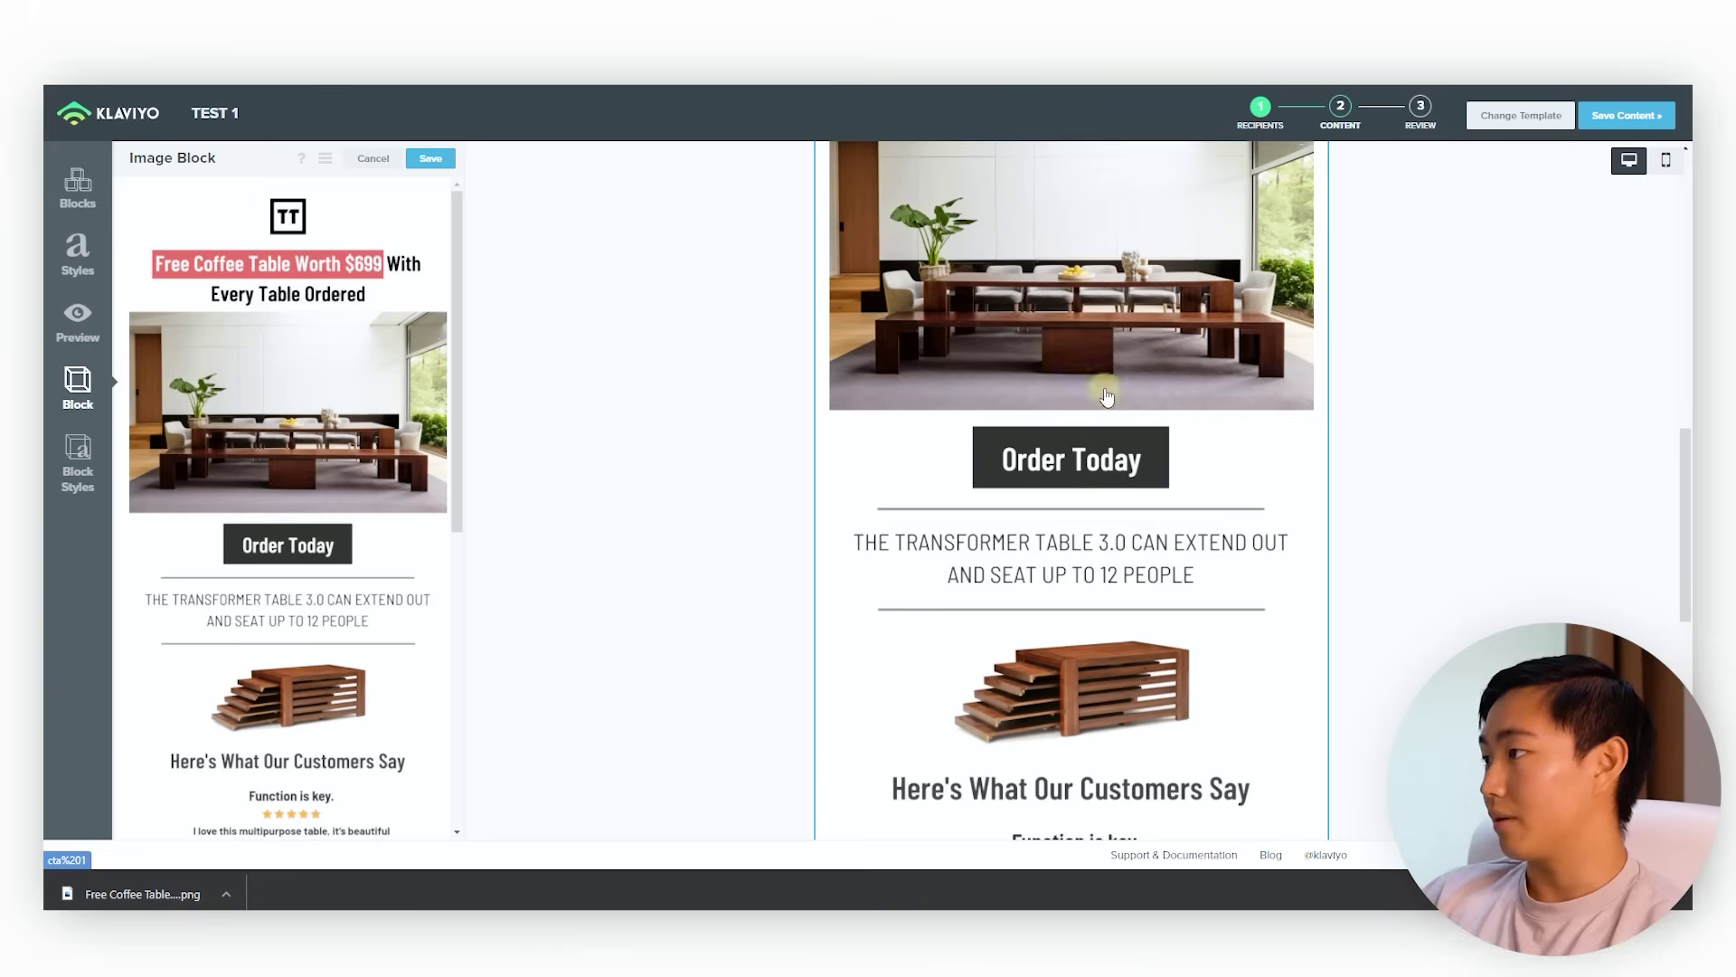
# - Crop the second image to 1000 × 1524, from the coffee table photo to the closing Order Today
pyautogui.scroll(-6, 1051, 468)
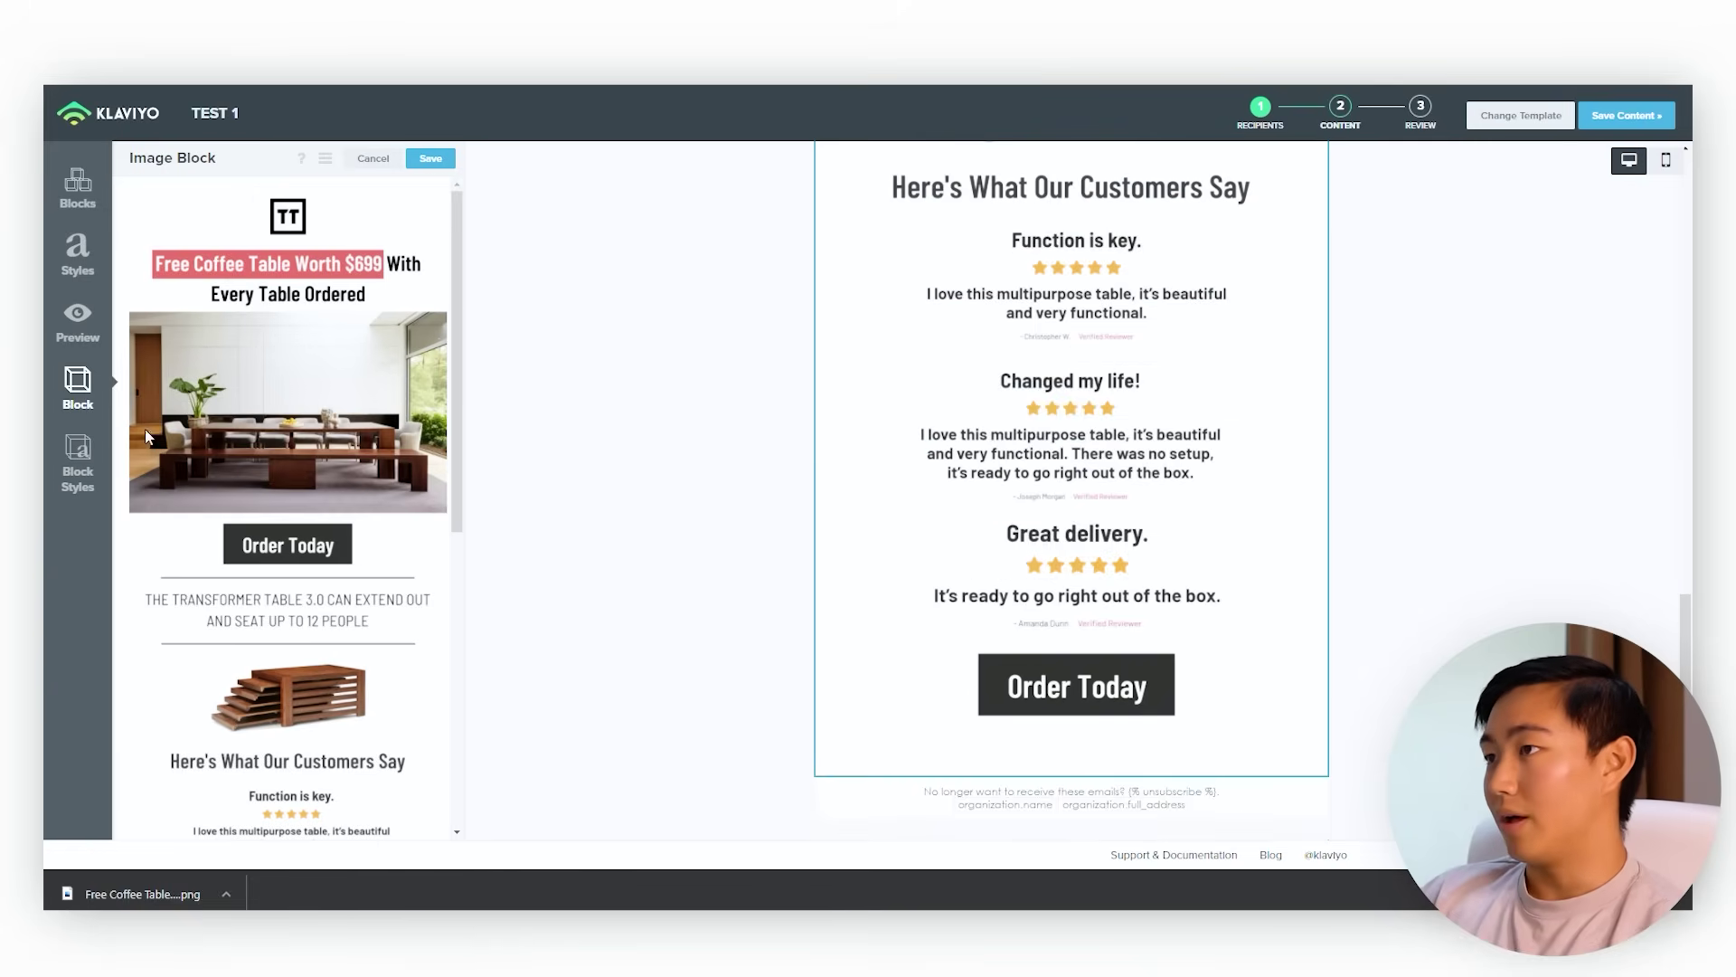
pyautogui.scroll(-6, 154, 468)
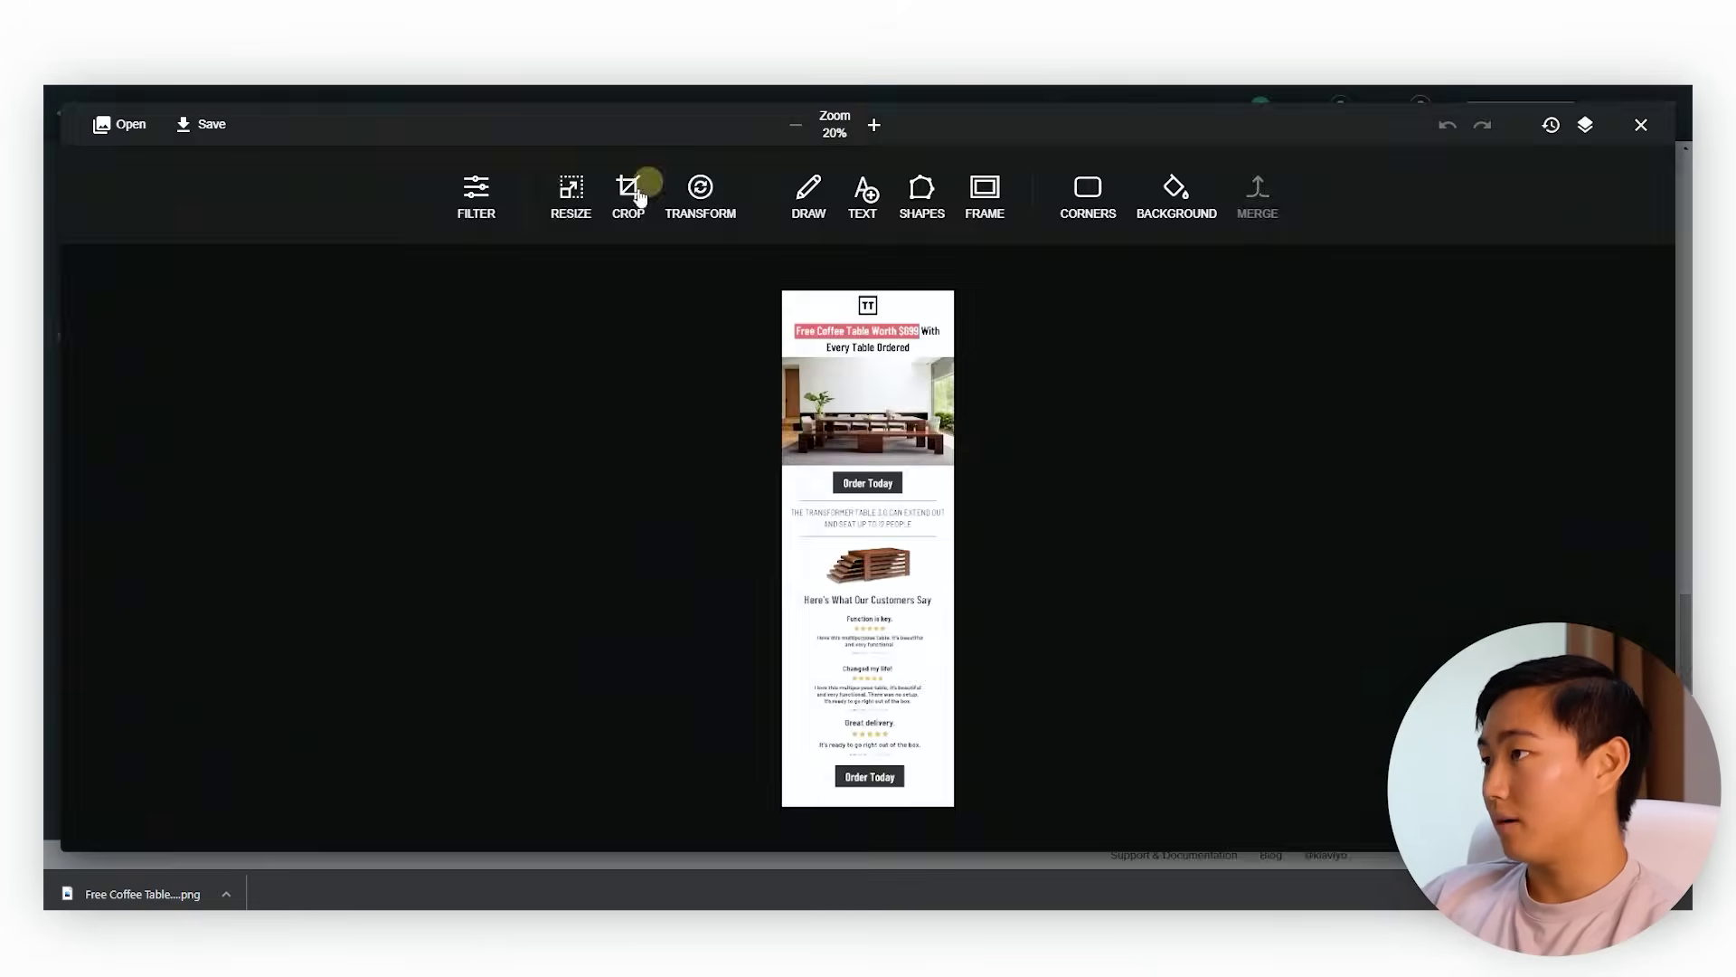
pyautogui.click(633, 187)
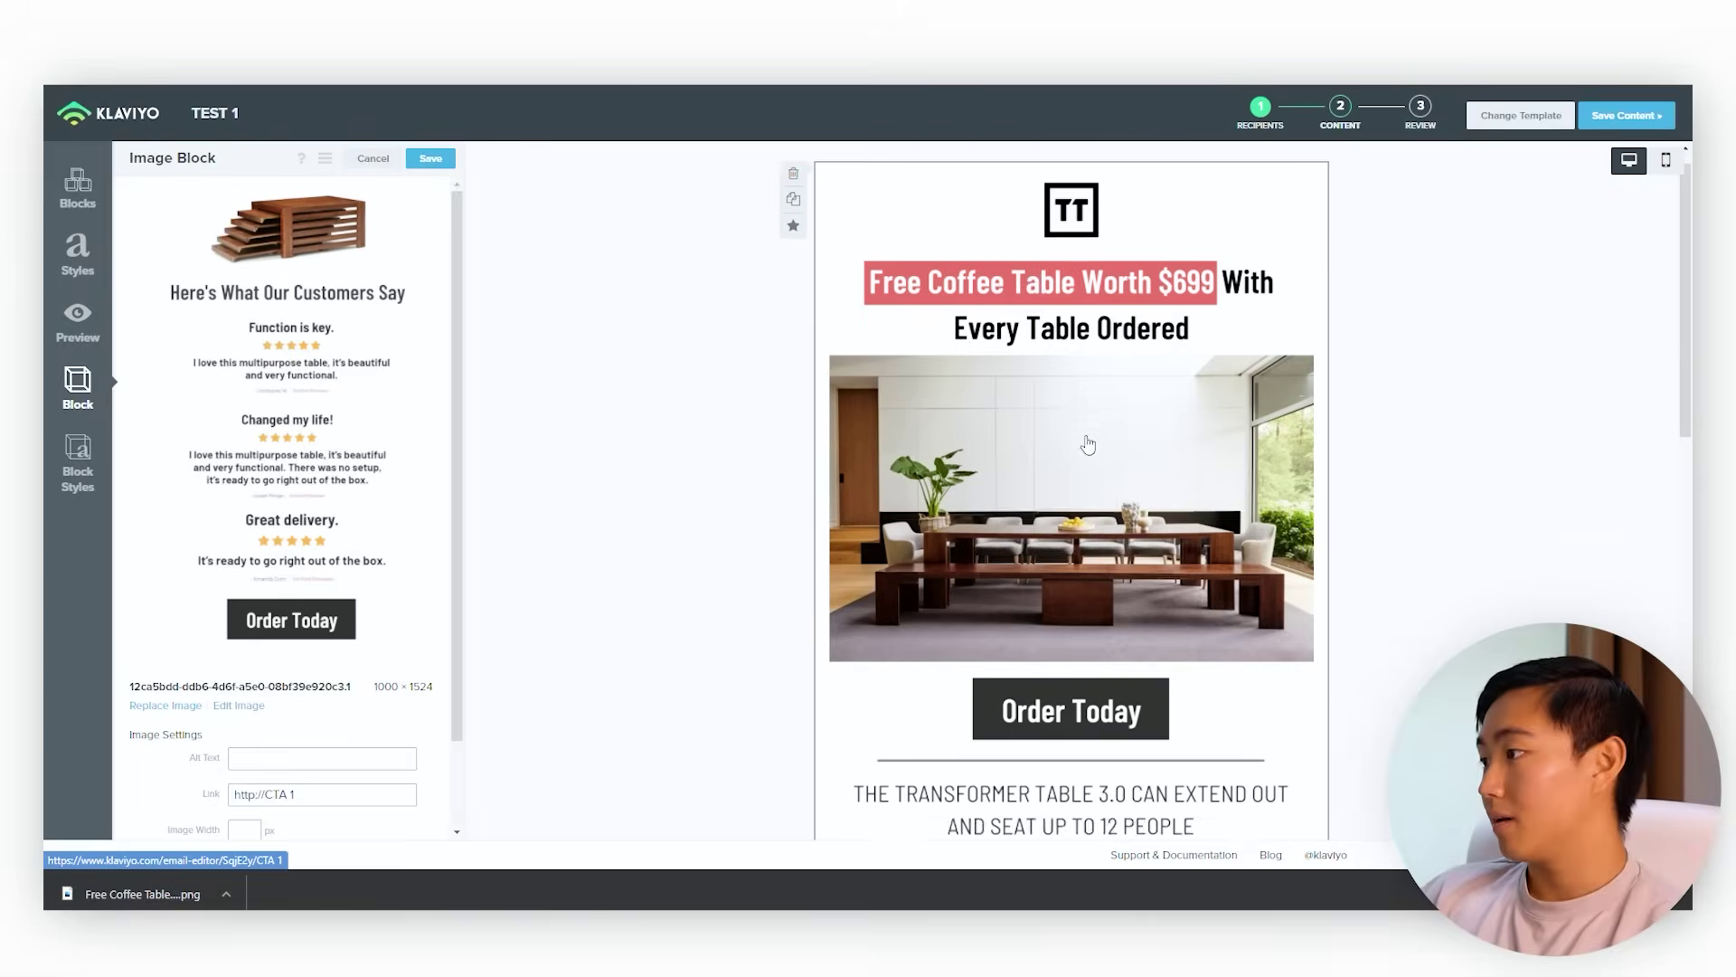
pyautogui.scroll(-6, 1088, 444)
pyautogui.scroll(6, 1119, 387)
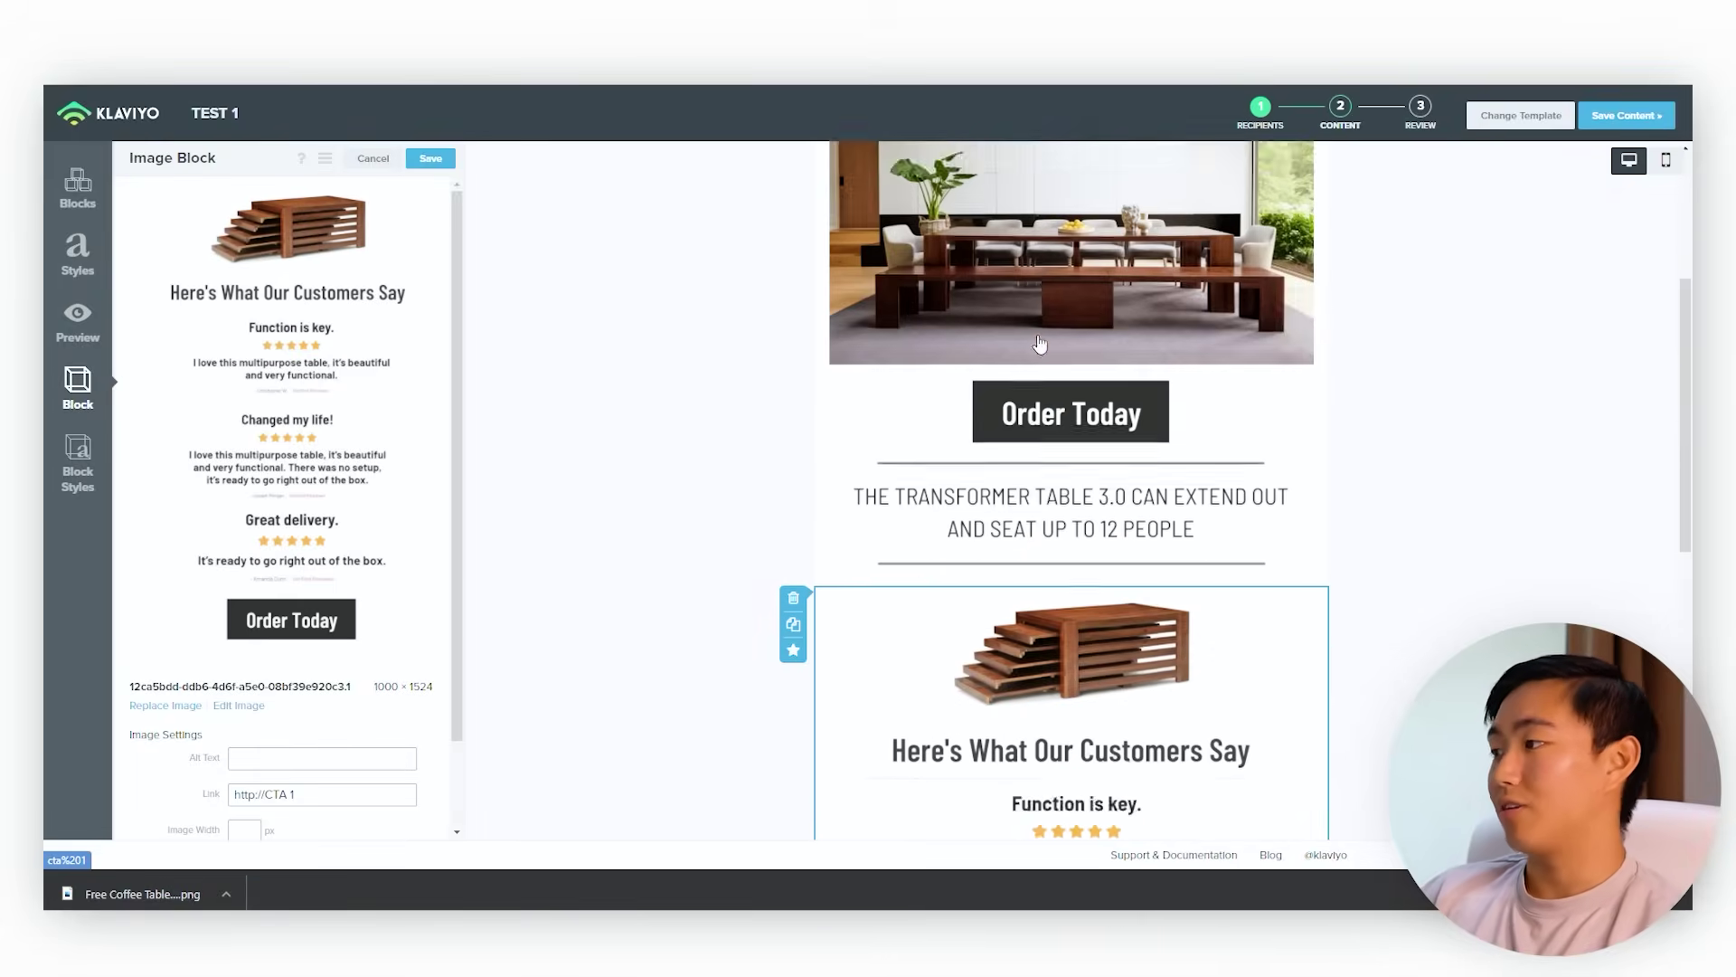
pyautogui.scroll(-5, 998, 455)
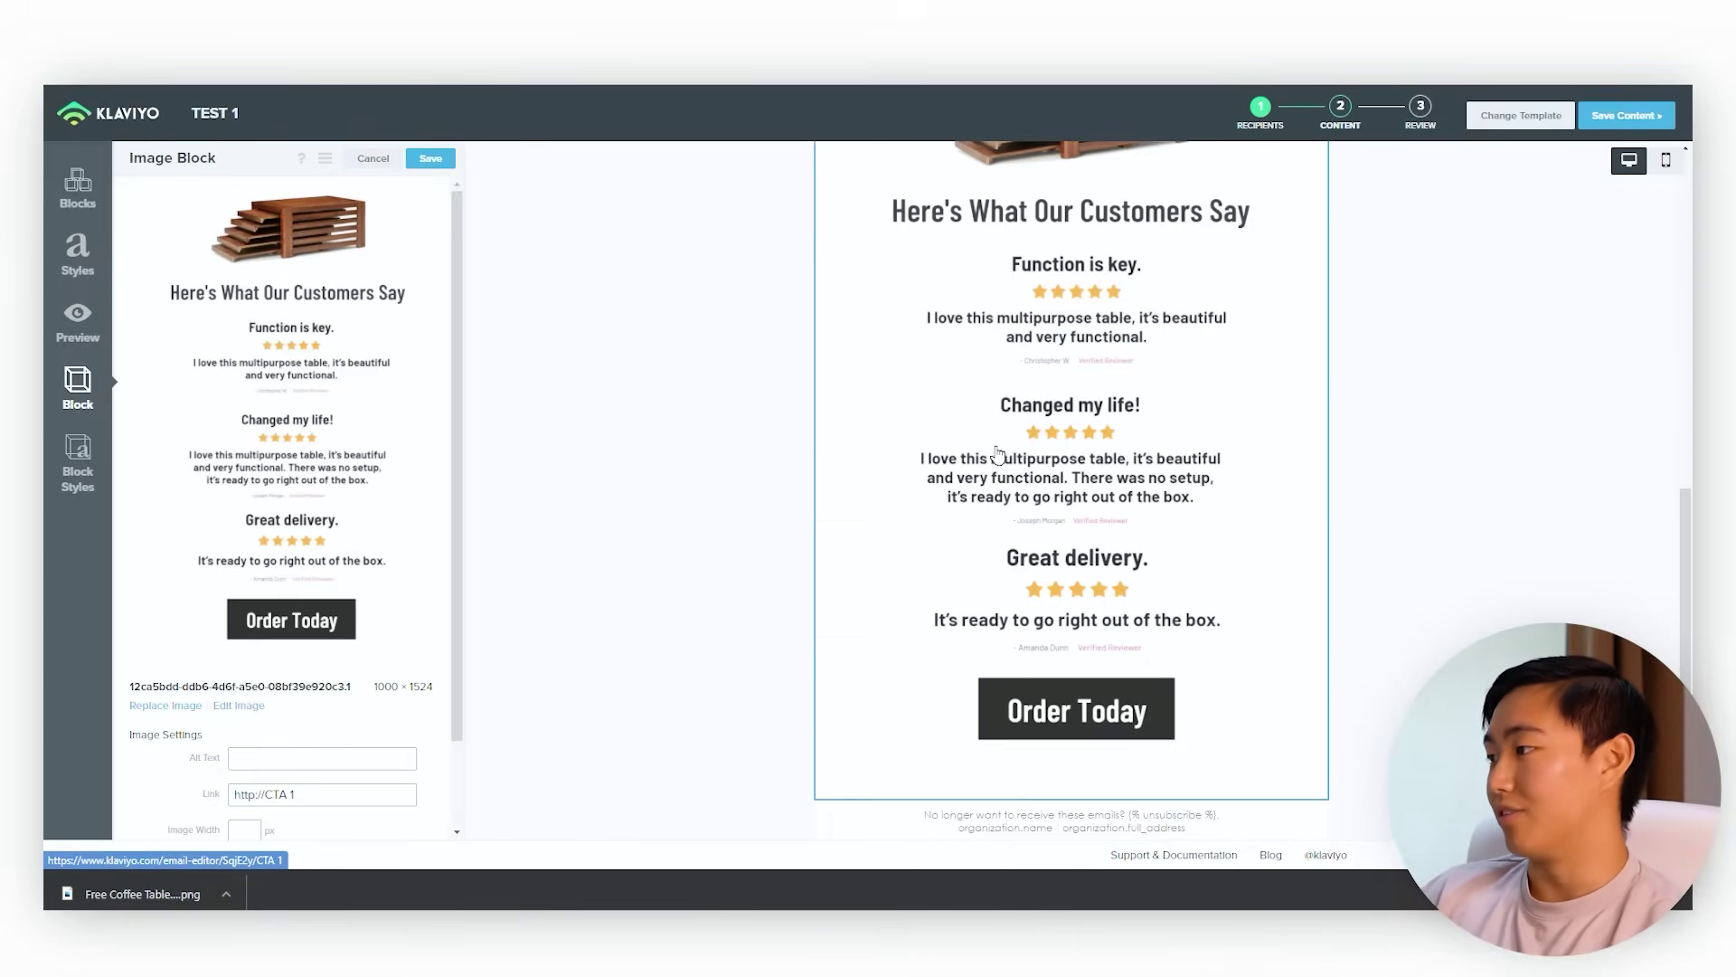
pyautogui.scroll(3, 1088, 422)
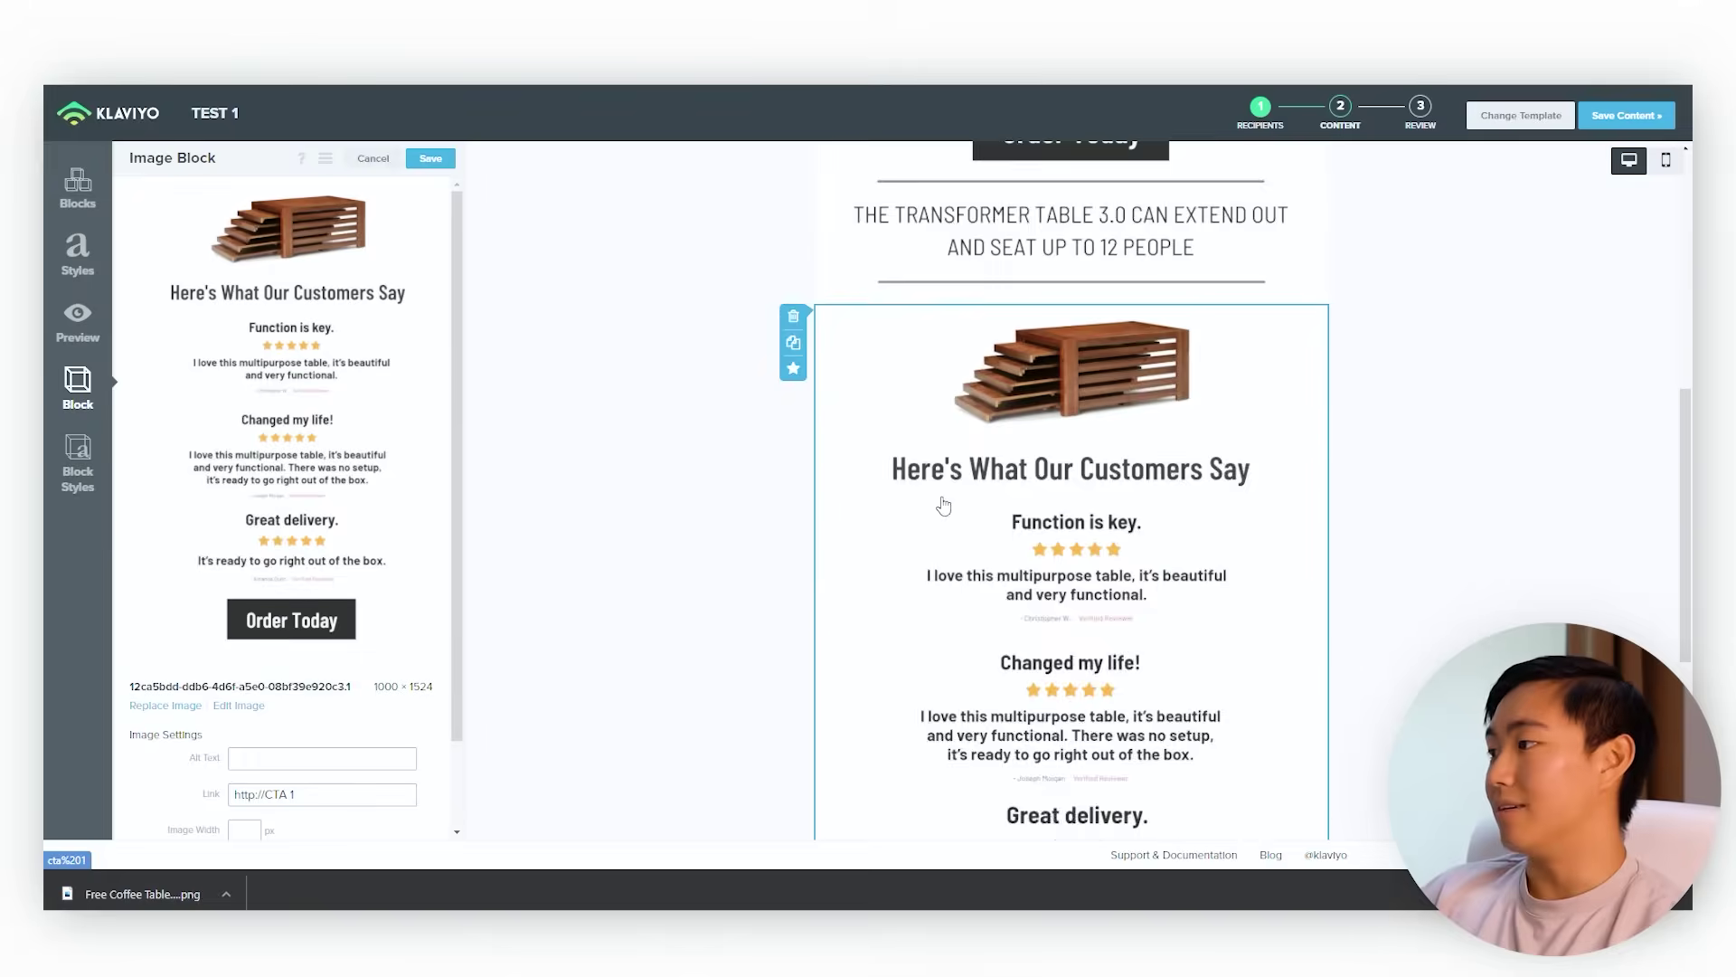
pyautogui.scroll(5, 943, 505)
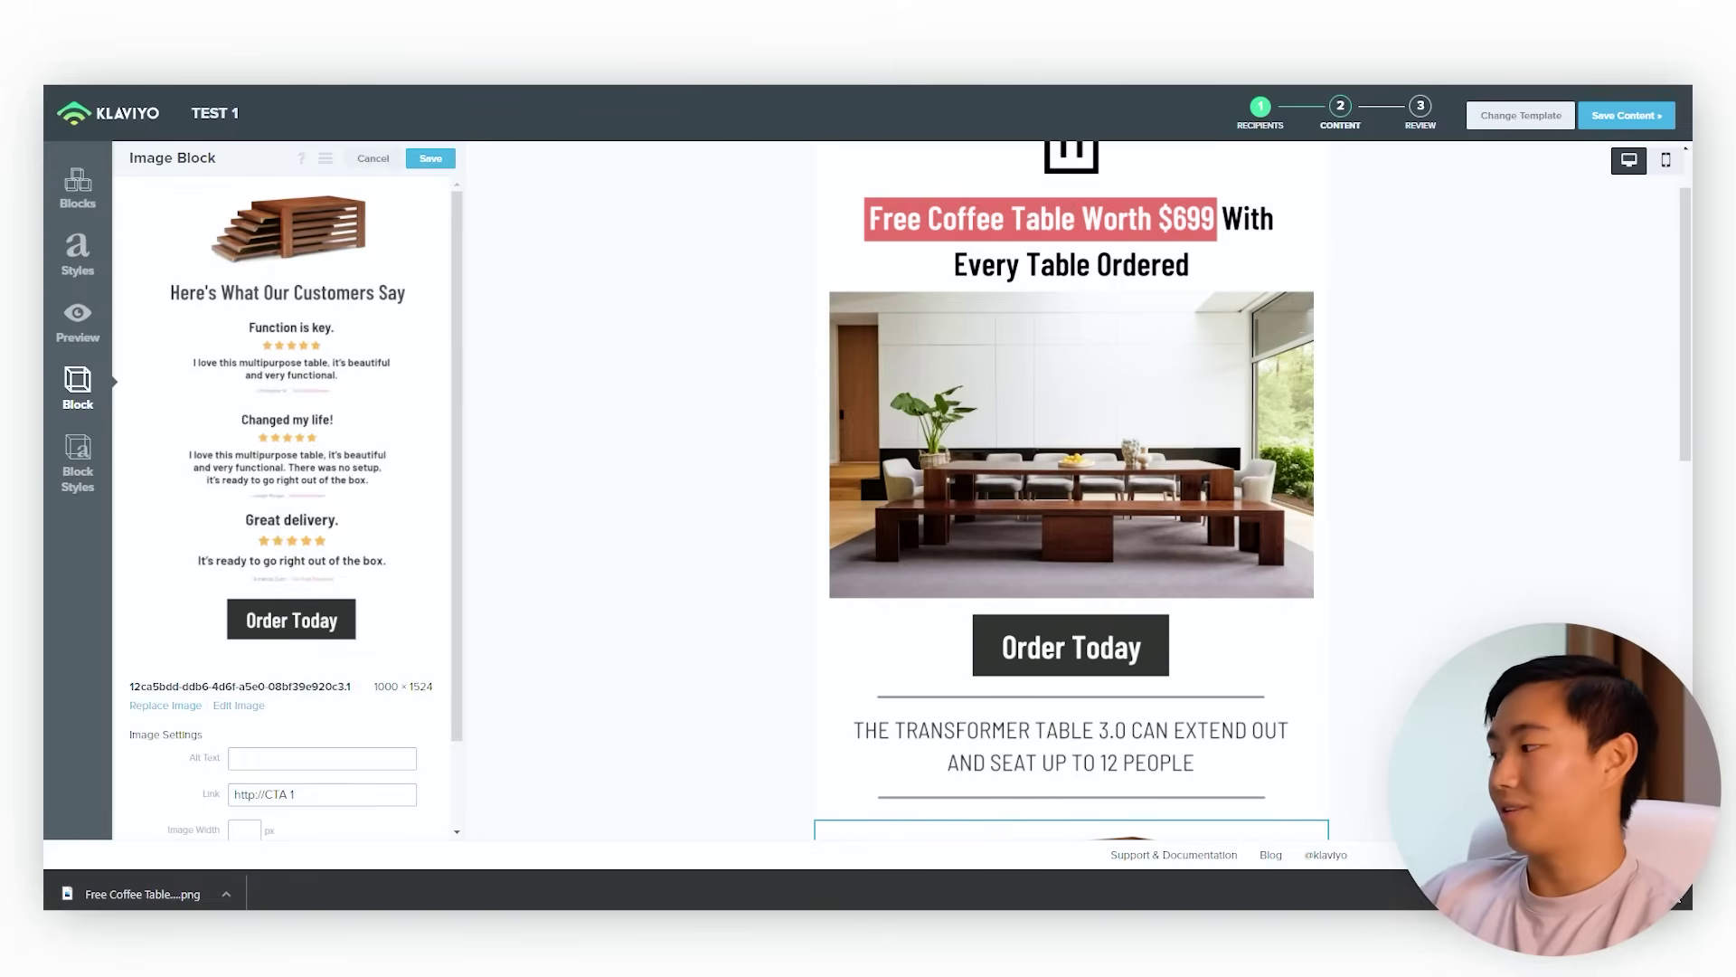